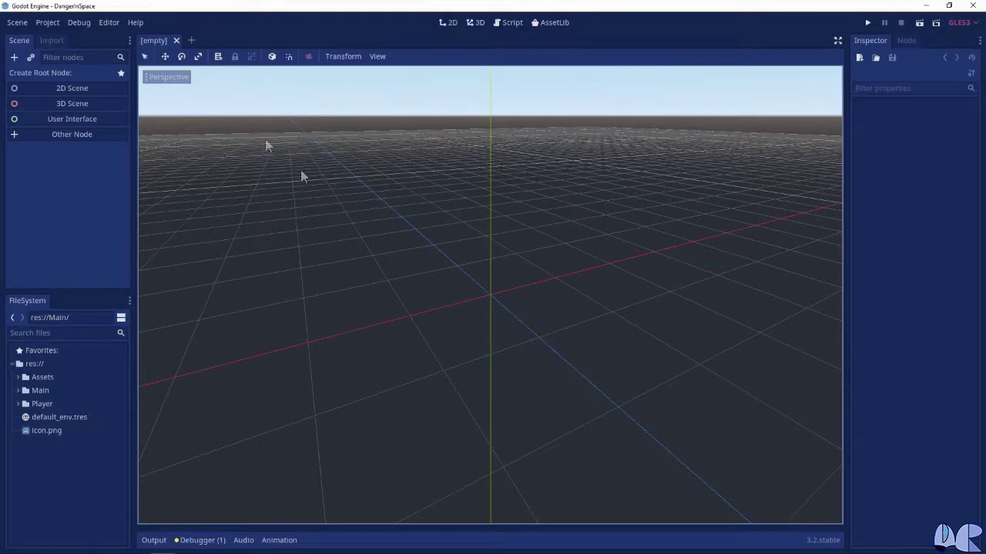
# Step: Create a RigidBody2D node as the new scene's root
pyautogui.hotkey('ctrl', 'a')
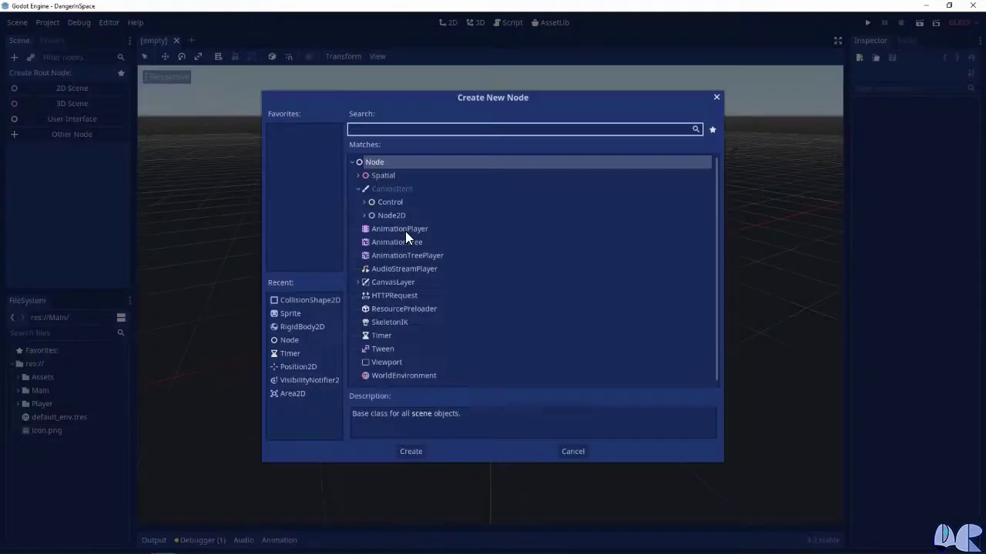
pyautogui.write('Rigid')
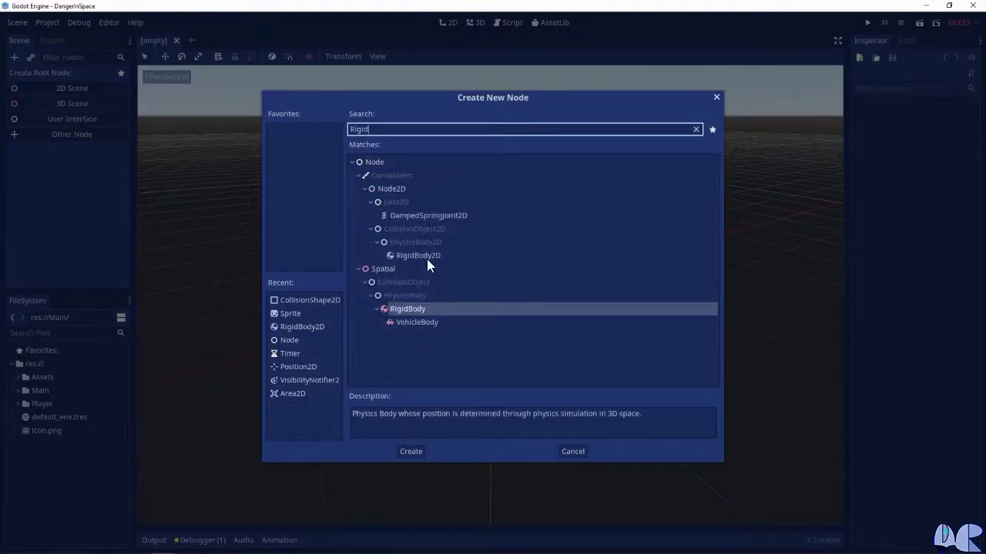
pyautogui.click(412, 255)
pyautogui.click(410, 448)
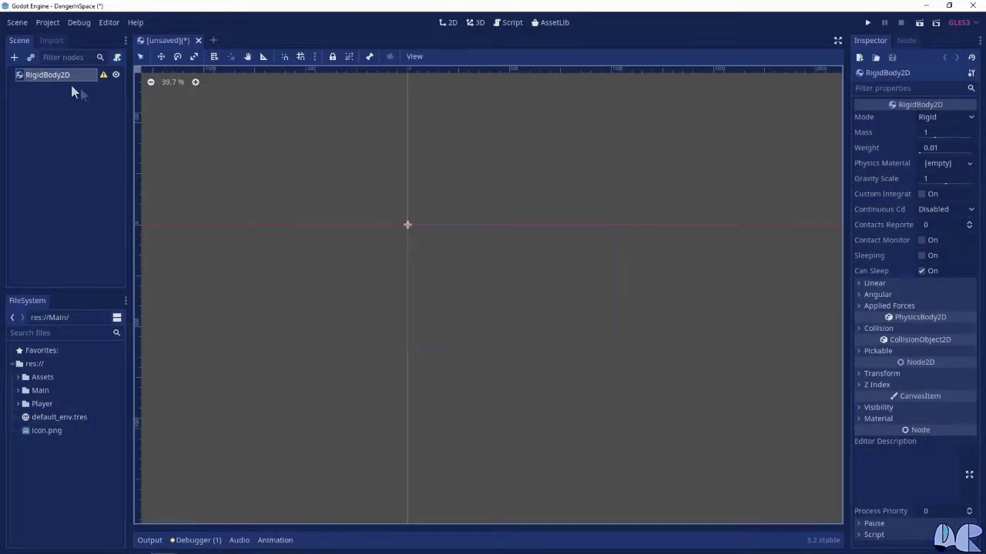
# Step: Rename the RigidBody2D root node to Asteroid
pyautogui.doubleClick(38, 75)
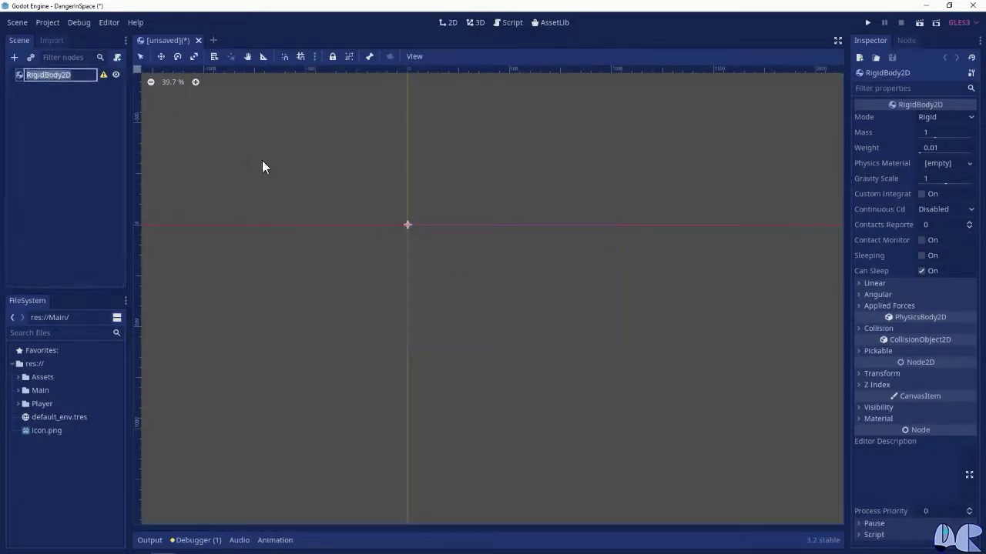
pyautogui.write('Asteroid')
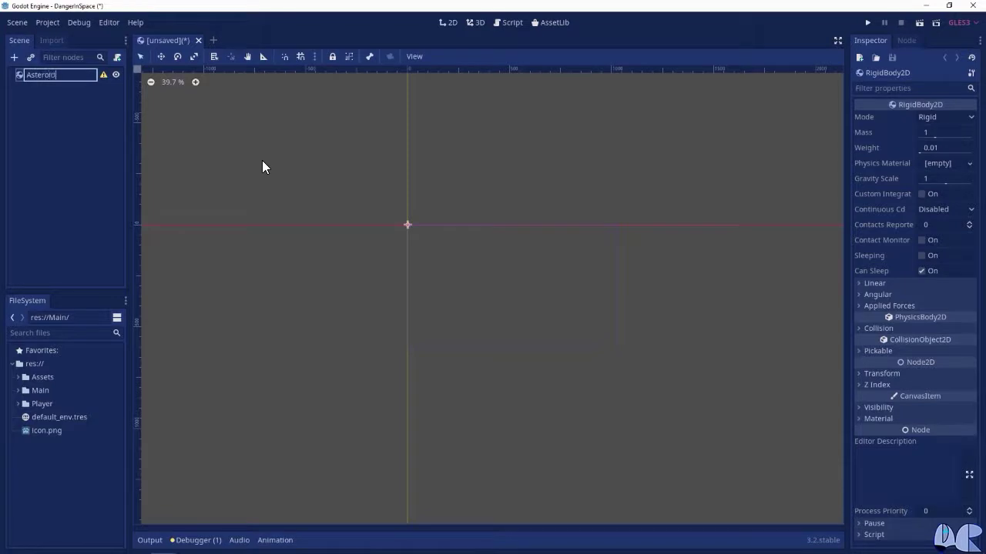
pyautogui.press('Return')
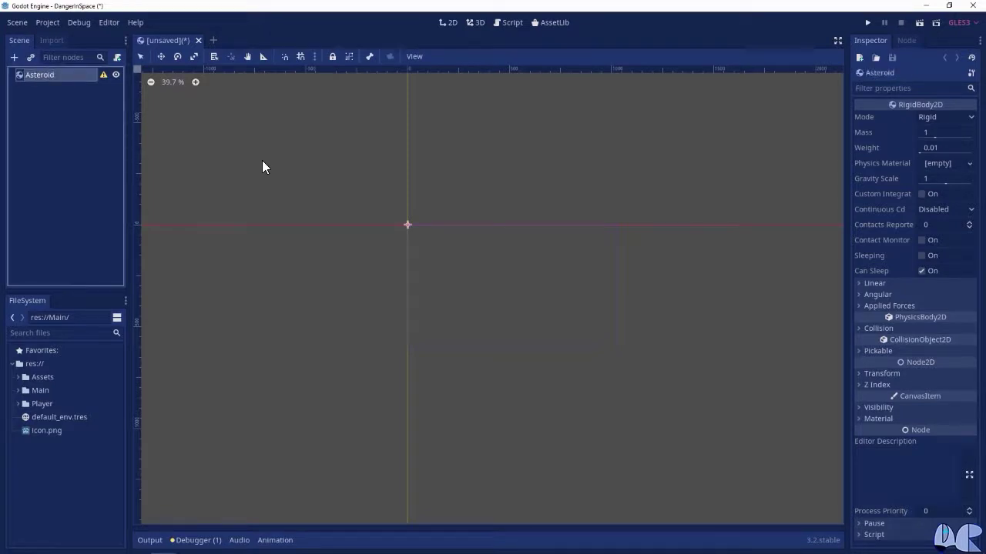
pyautogui.hotkey('ctrl', 'a')
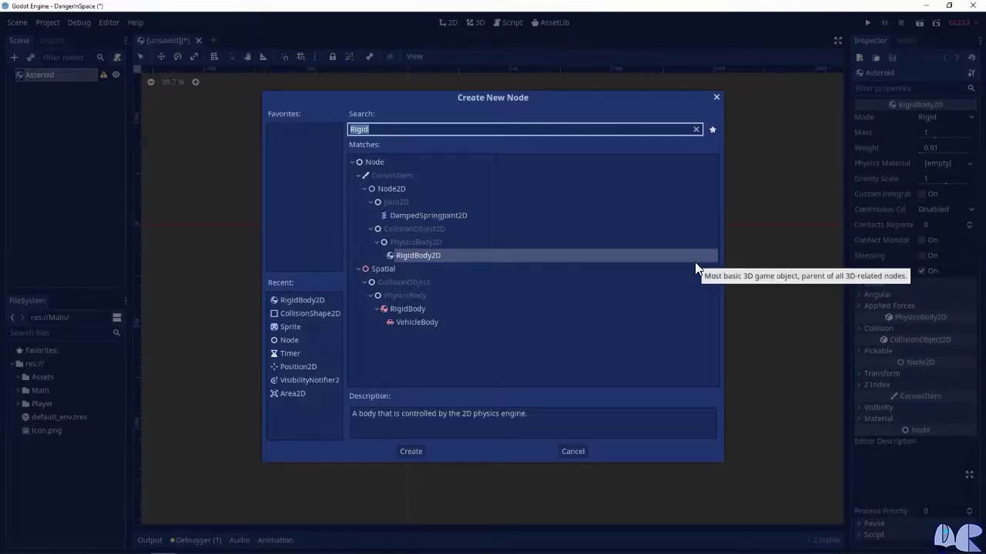
# Step: Add a Sprite child under Asteroid and set its Texture to Assets/Sprites/Asteroid.png
pyautogui.write('Sprite')
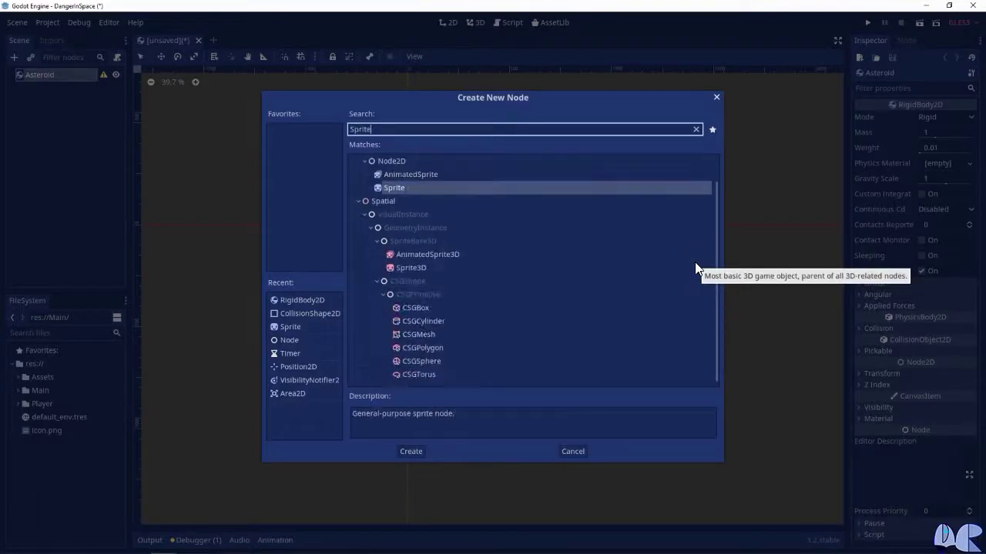
pyautogui.press('Return')
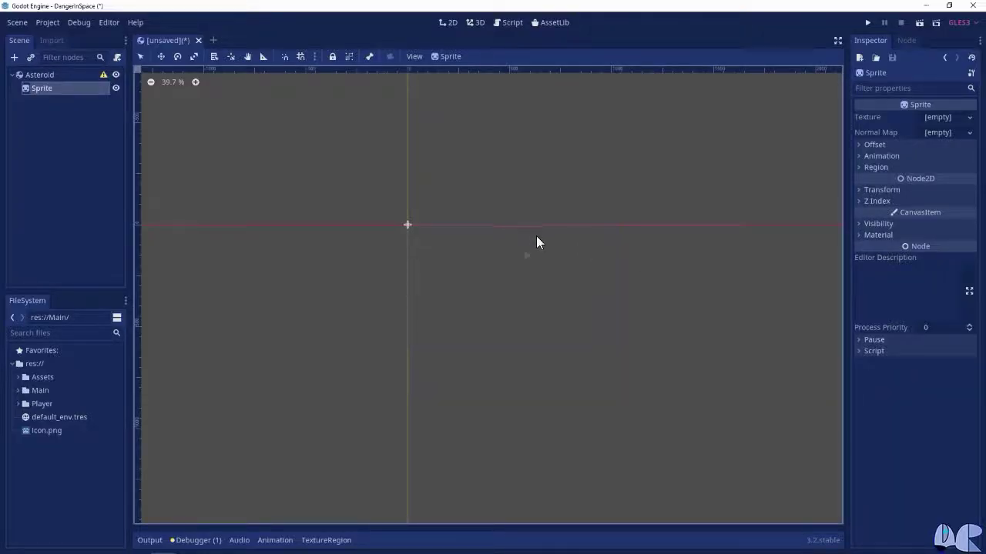
pyautogui.doubleClick(43, 379)
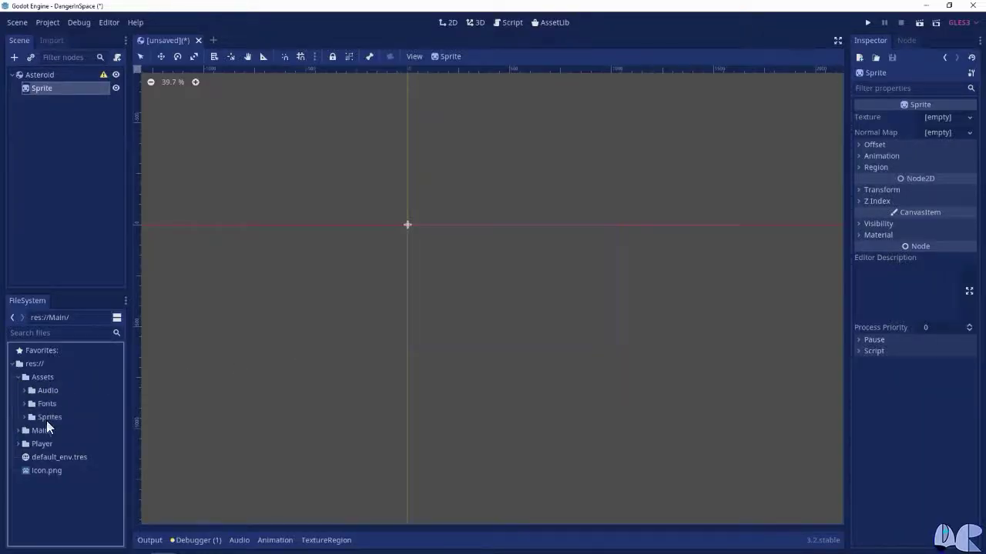
pyautogui.click(45, 418)
pyautogui.click(24, 417)
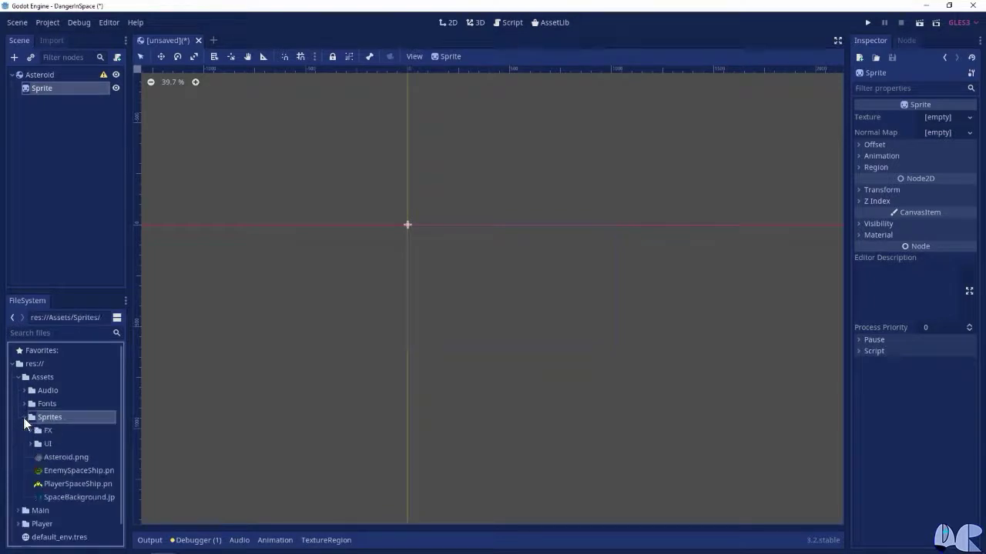
pyautogui.click(66, 459)
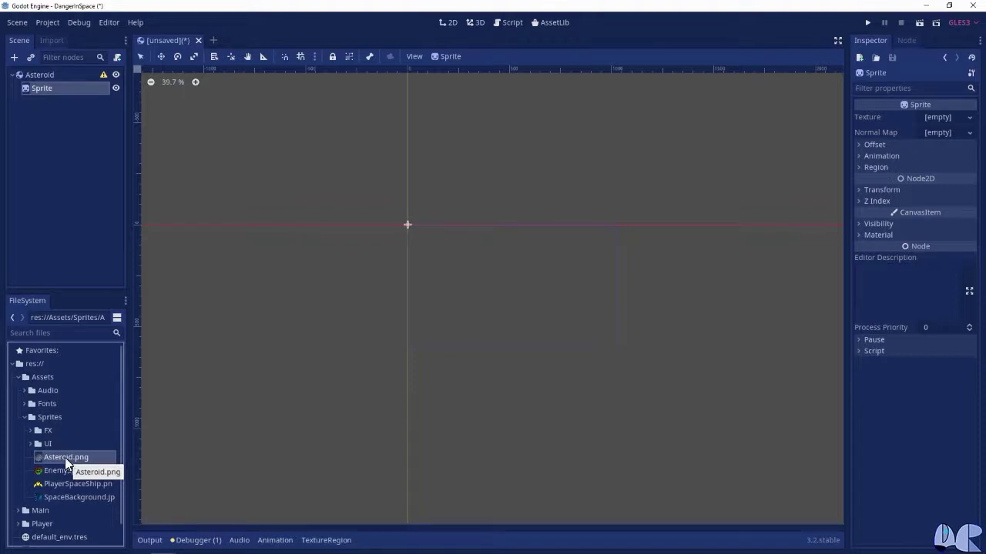
pyautogui.moveTo(64, 458); pyautogui.dragTo(666, 206)
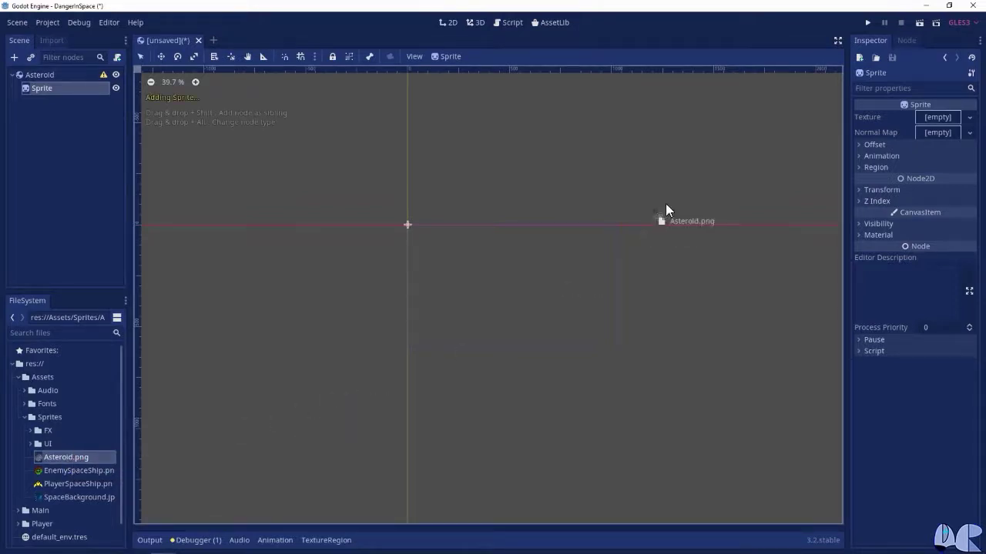
pyautogui.moveTo(665, 205); pyautogui.dragTo(937, 117)
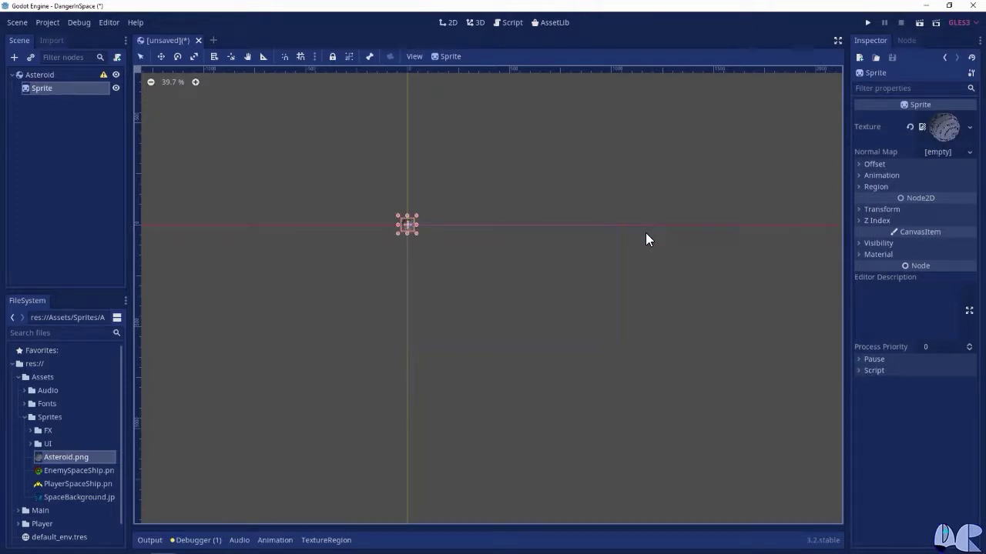
pyautogui.click(42, 75)
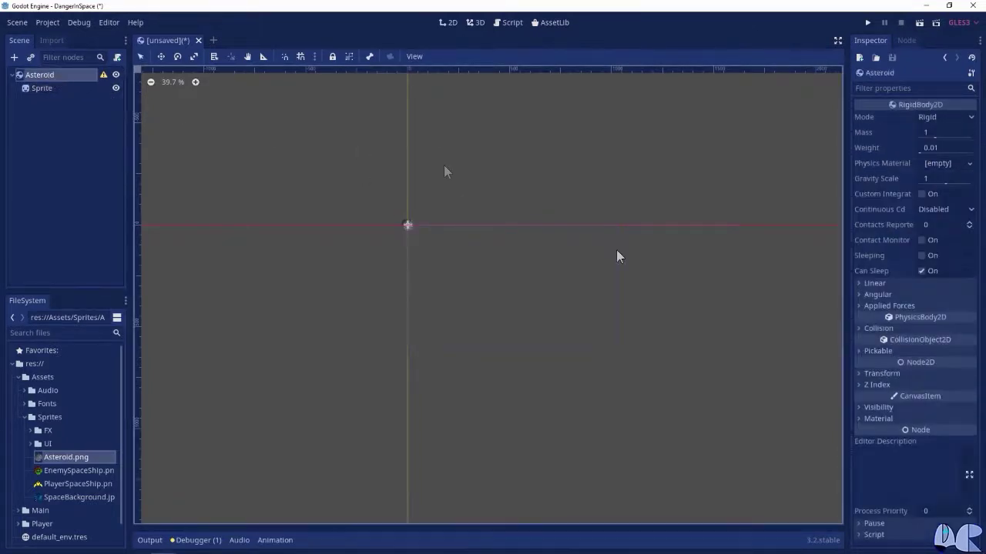
# Step: Add a CollisionShape2D child node under the Asteroid body
pyautogui.hotkey('ctrl', 'a')
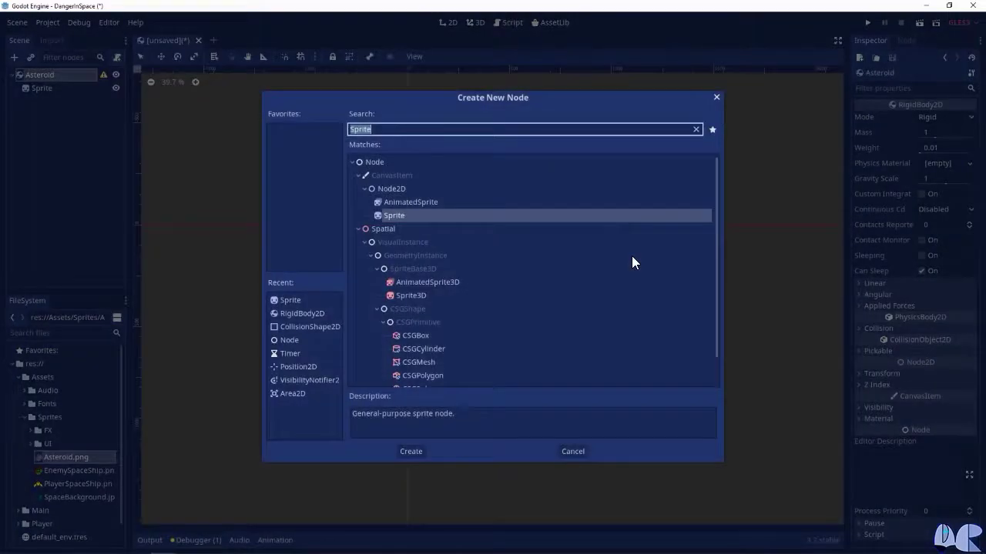
pyautogui.write('Coll')
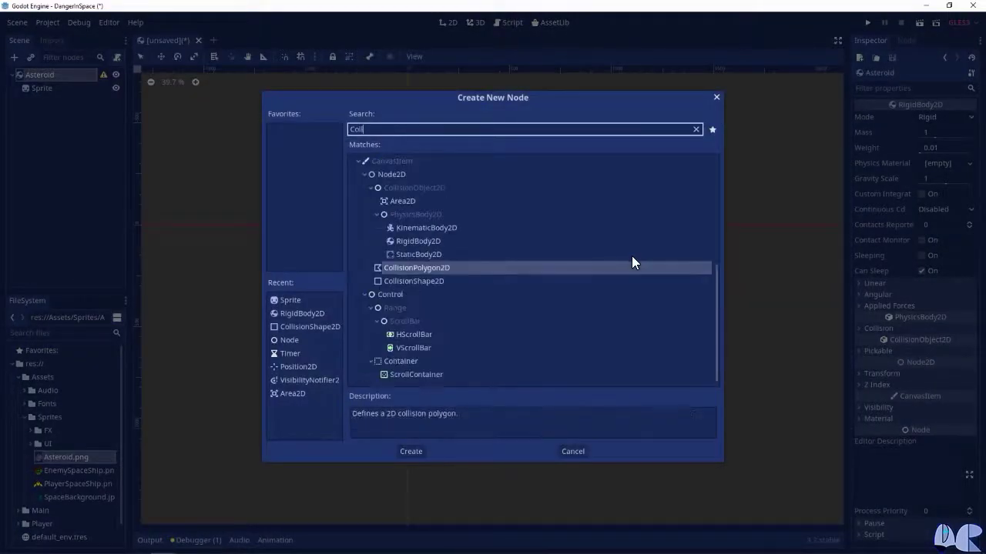
pyautogui.click(447, 282)
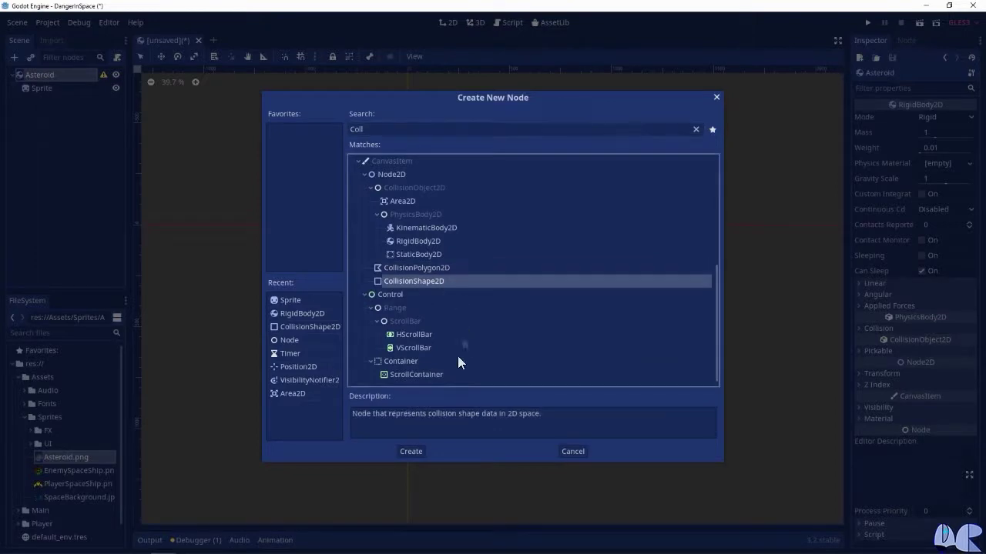
pyautogui.click(421, 450)
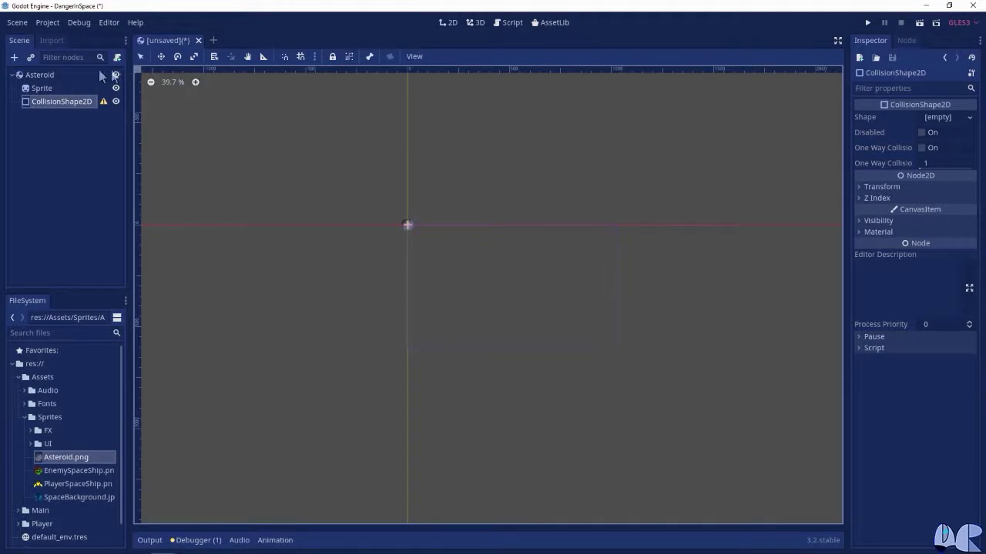
# Step: Give Asteroid a new PhysicsMaterial with Bounce set to 0.5
pyautogui.click(47, 76)
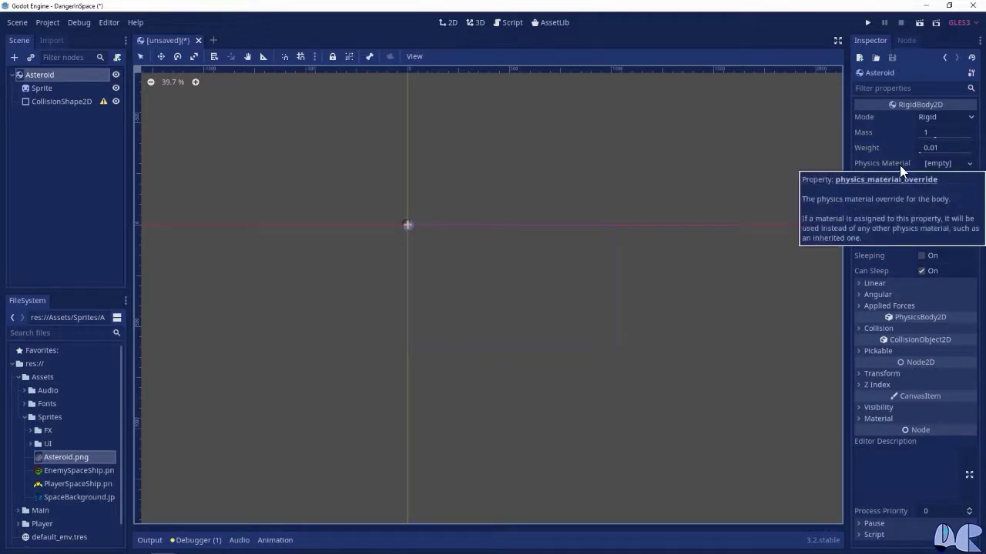
pyautogui.click(947, 163)
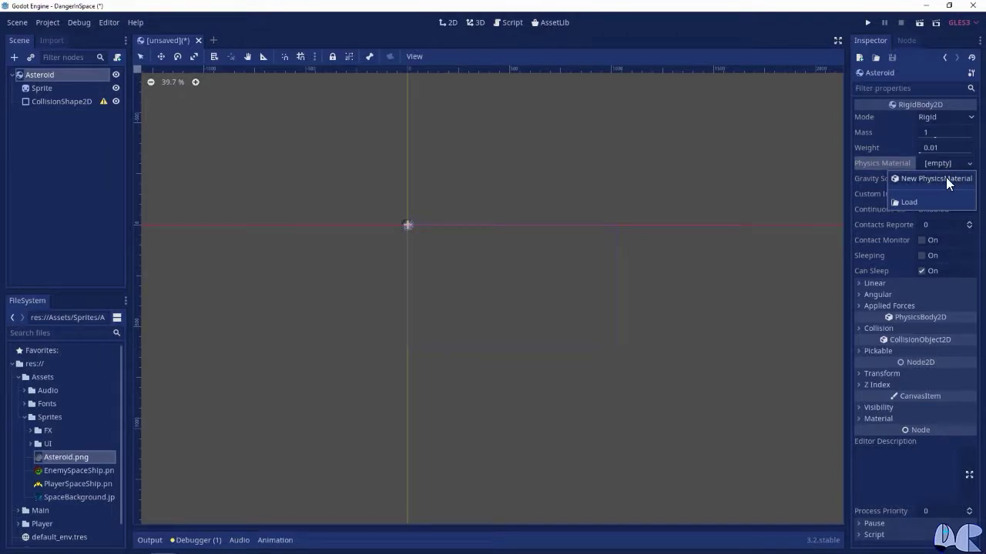
pyautogui.click(946, 178)
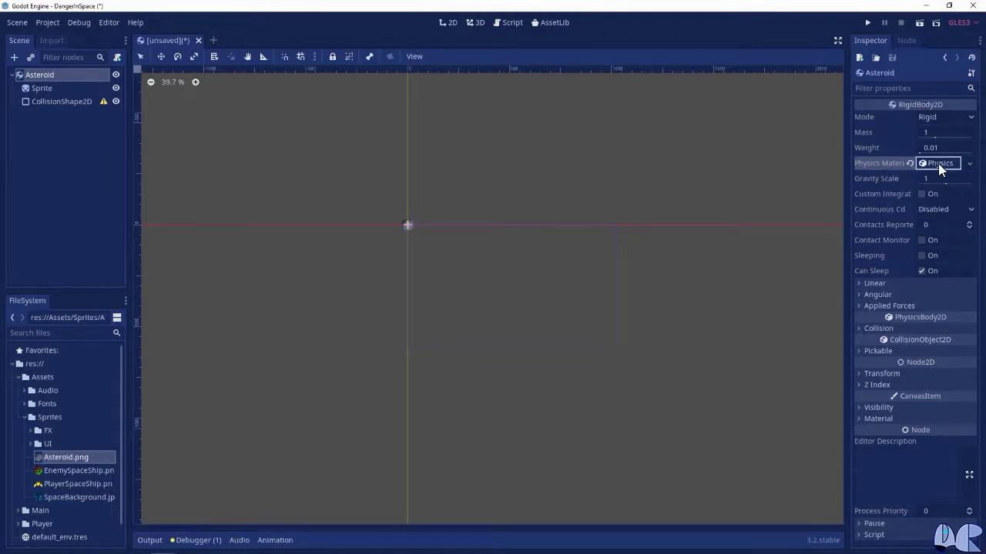
pyautogui.click(938, 163)
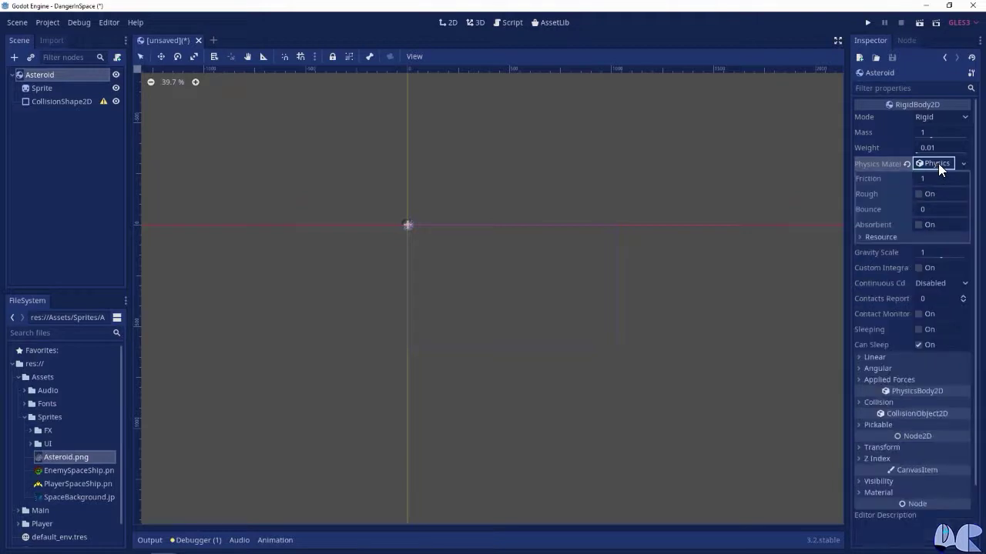
pyautogui.moveTo(877, 207)
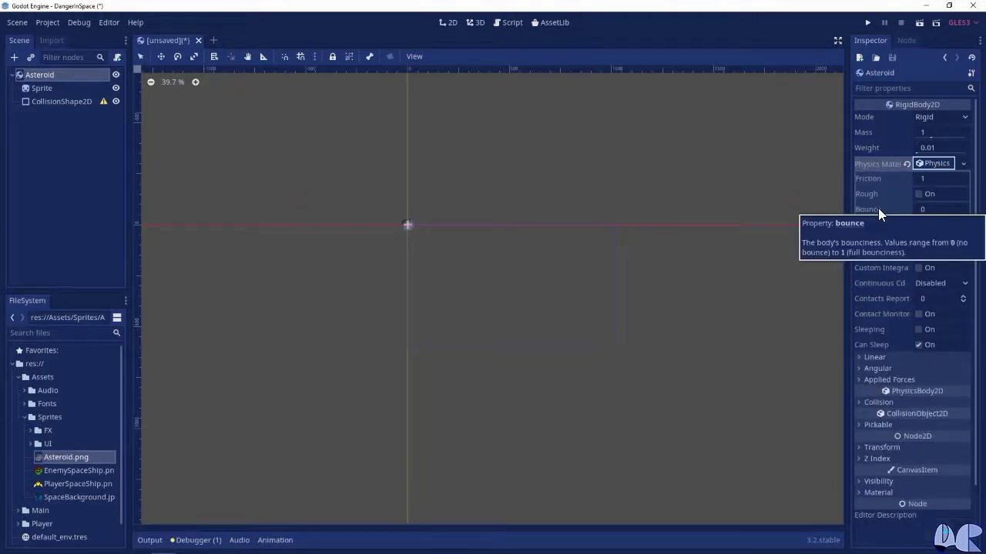
pyautogui.click(928, 209)
pyautogui.write('0.5')
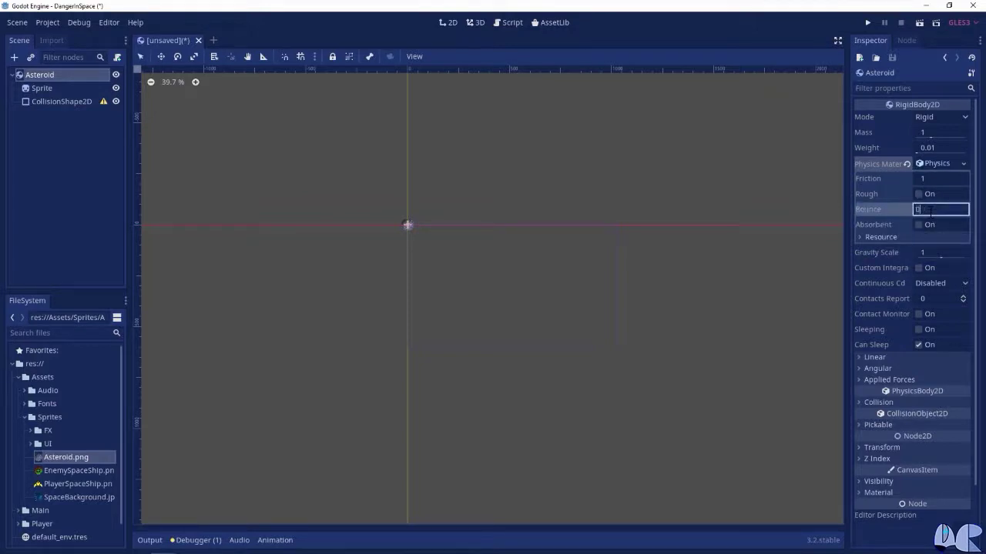
pyautogui.press('Return')
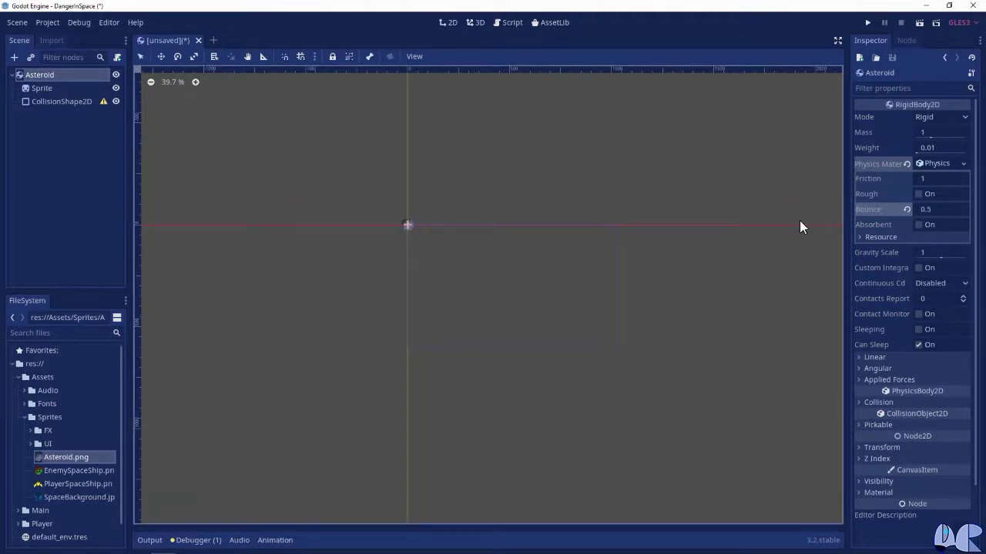
# Step: Change Asteroid's Linear Damp and Angular Damp from -1 to 0
pyautogui.click(875, 359)
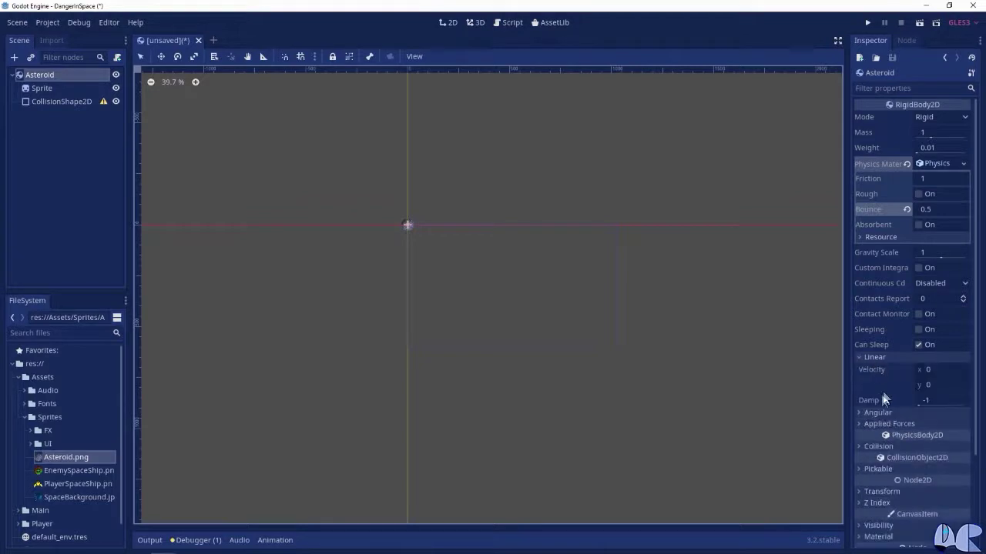
pyautogui.click(930, 402)
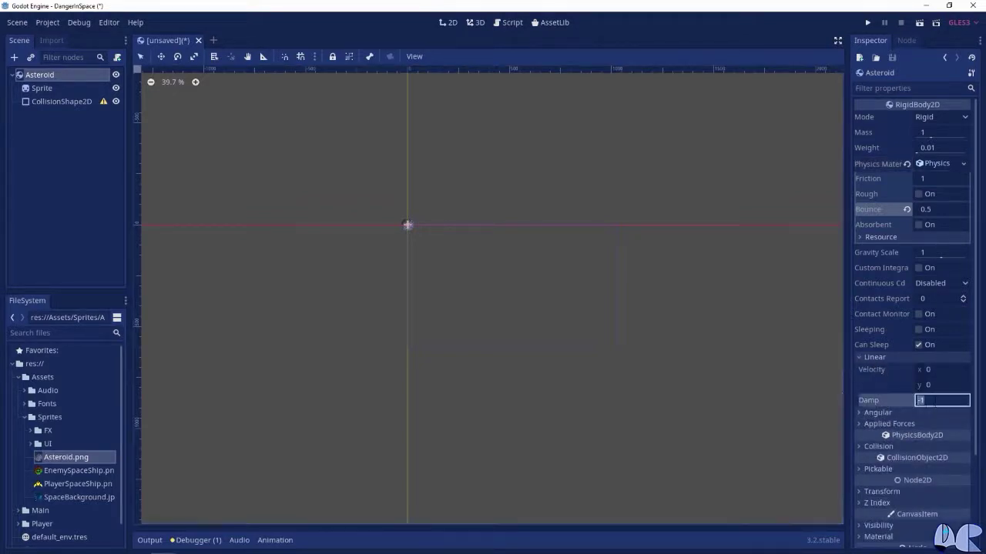
pyautogui.write('0')
pyautogui.click(806, 372)
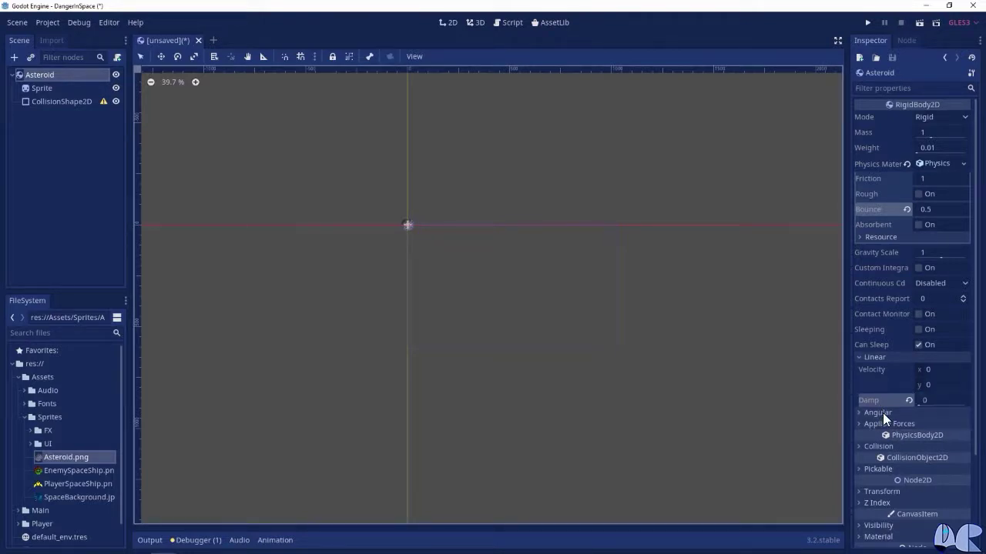
pyautogui.click(882, 413)
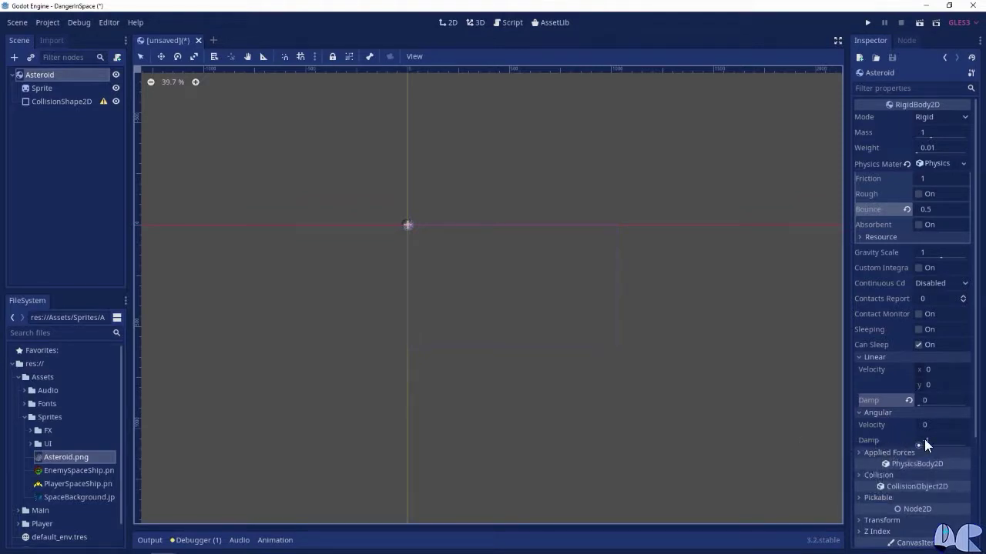
pyautogui.click(924, 439)
pyautogui.write('0')
pyautogui.press('Return')
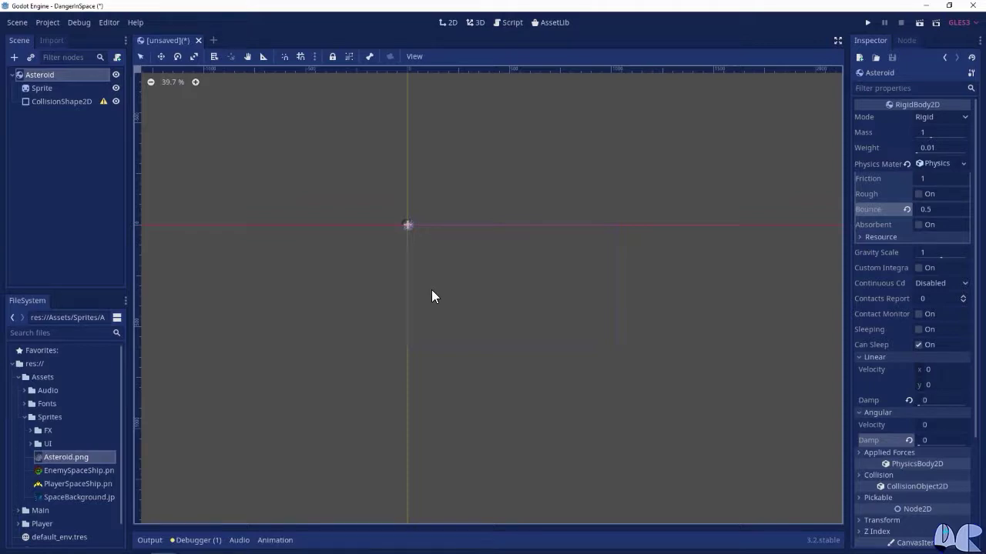
pyautogui.click(17, 22)
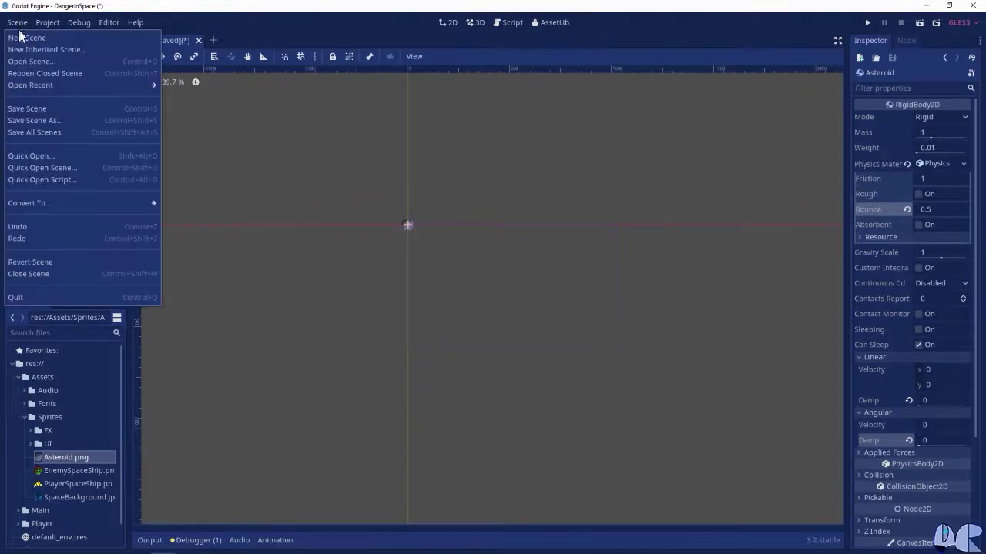
# Step: Save the scene as Asteroid.tscn inside a new Asteroids folder at the project root
pyautogui.click(39, 119)
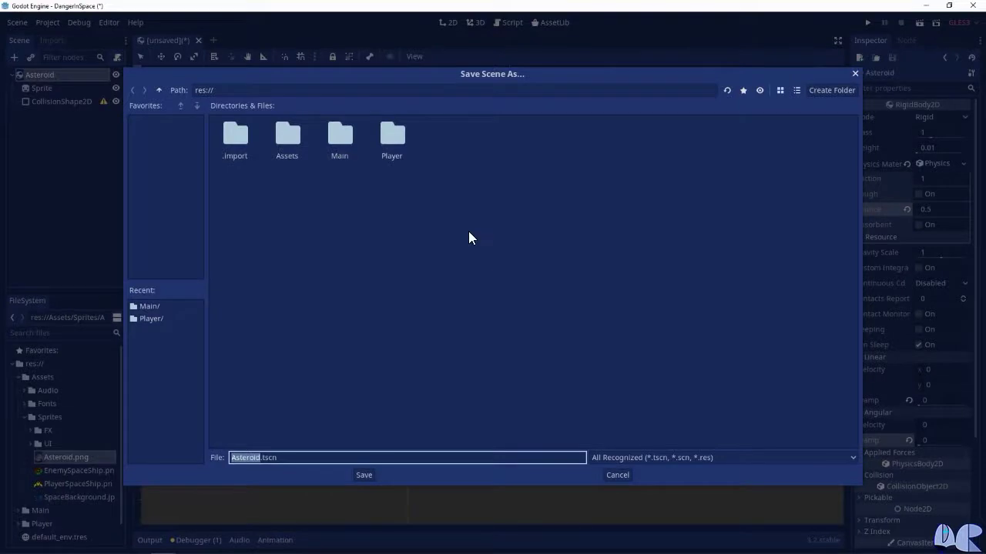
pyautogui.rightClick(494, 202)
pyautogui.click(515, 211)
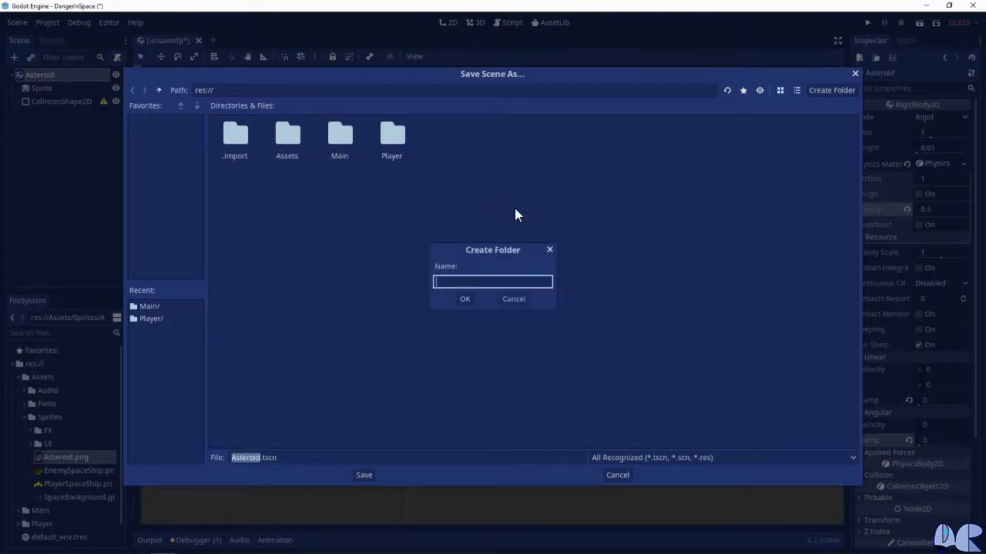
pyautogui.write('Asteroids')
pyautogui.click(465, 299)
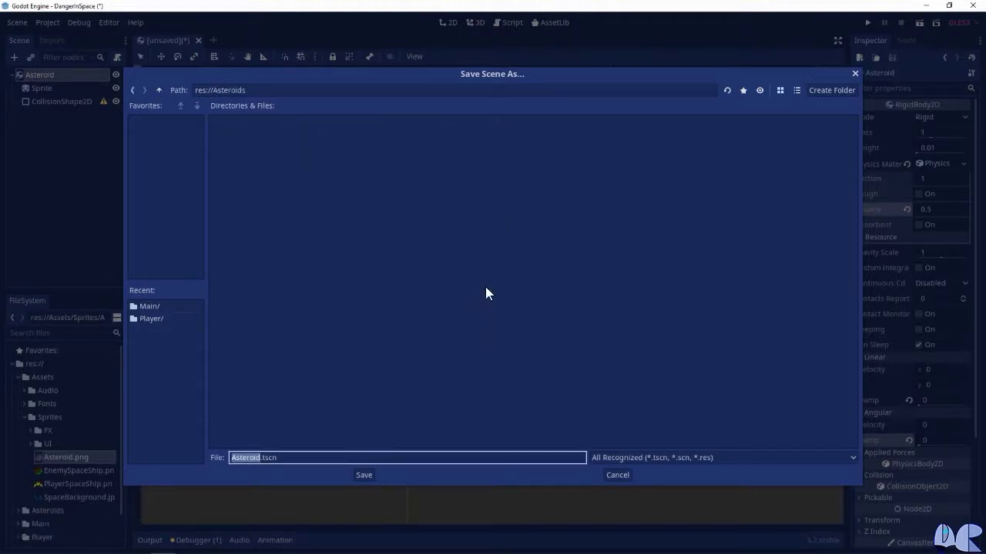
pyautogui.click(367, 474)
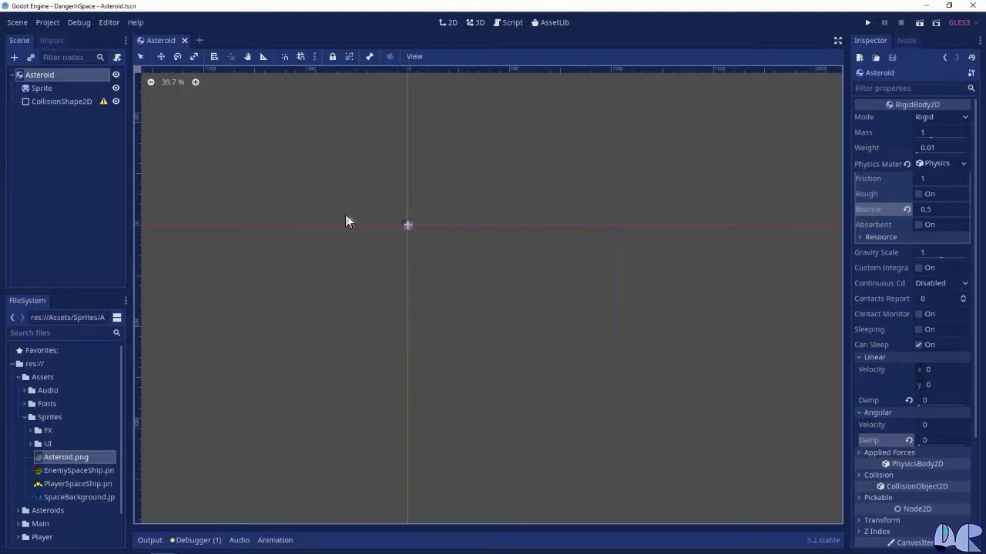
pyautogui.rightClick(46, 74)
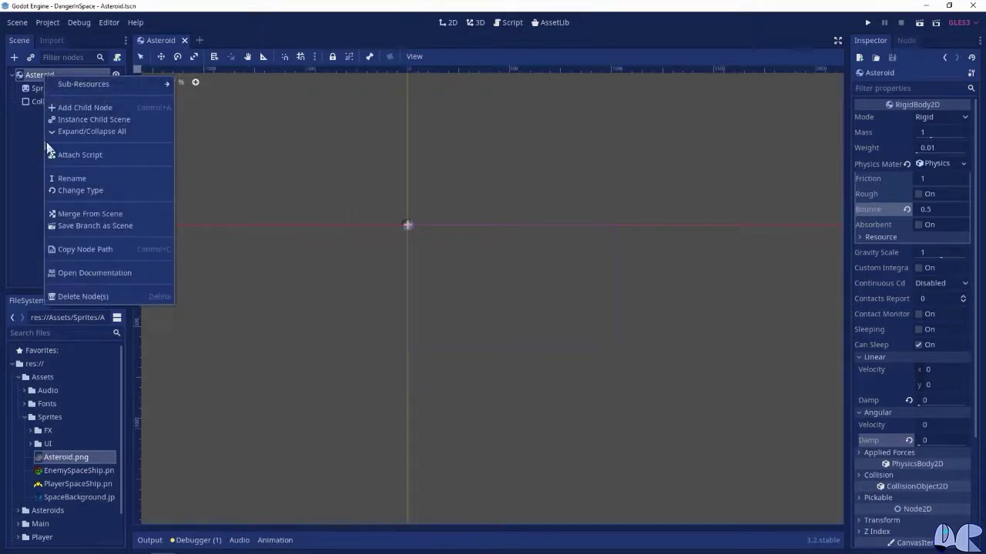
# Step: Attach a new GDScript at res://Asteroids/Asteroid.gd to the Asteroid node
pyautogui.click(86, 157)
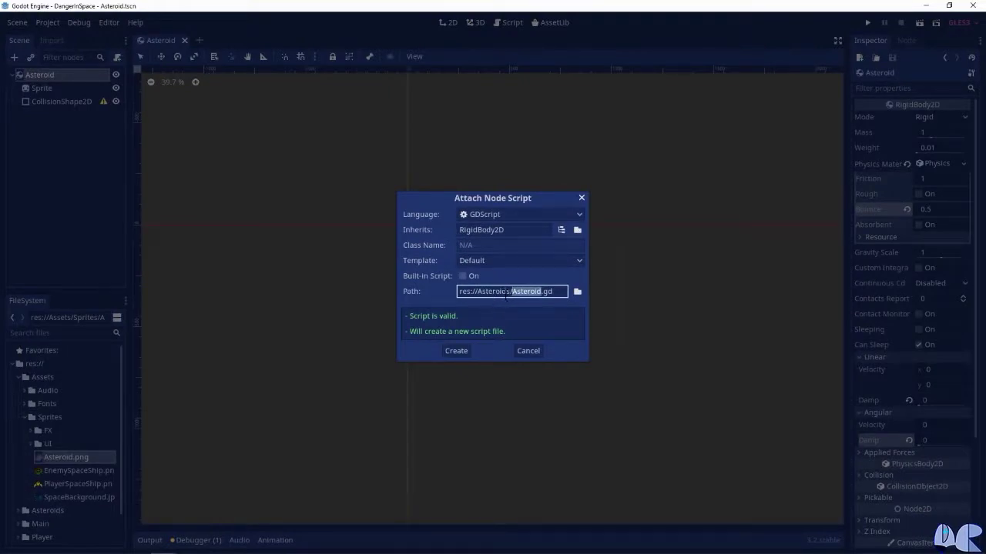
pyautogui.click(462, 348)
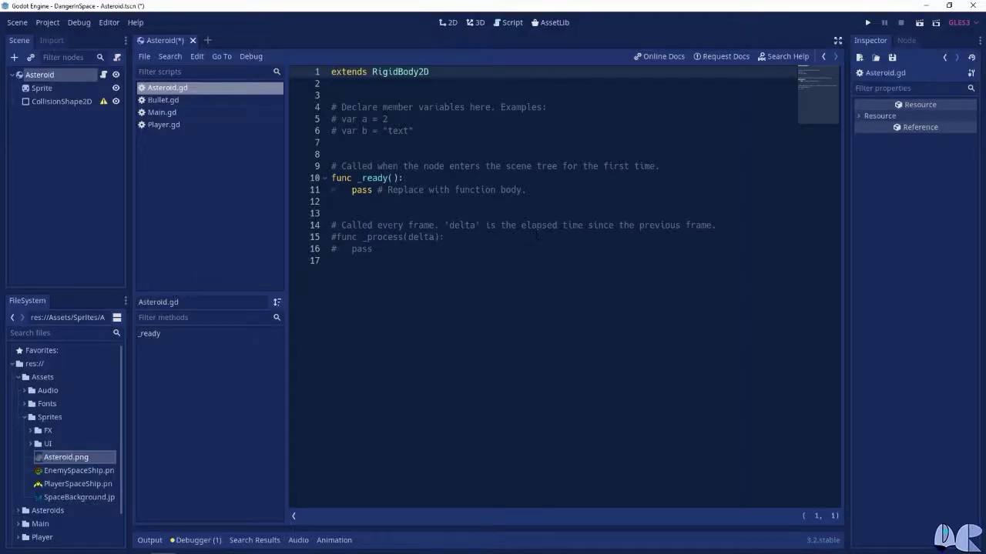
# Step: Replace the template comments with variables screensize = Vector2(), size, radius and scale_factor = 0.6
pyautogui.moveTo(331, 154); pyautogui.dragTo(319, 106)
pyautogui.press('BackSpace')
pyautogui.press('BackSpace')
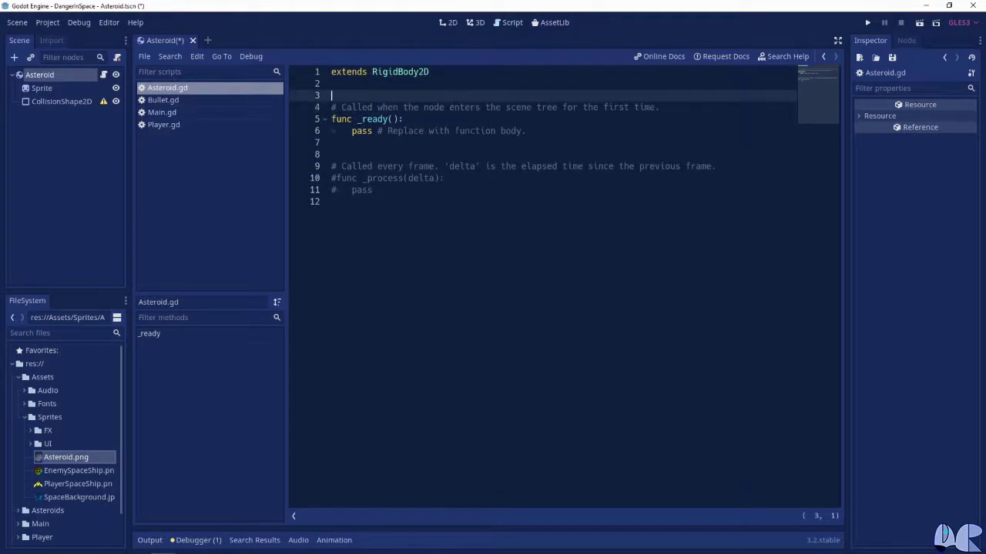
pyautogui.write('var screensize')
pyautogui.write(' = Vector')
pyautogui.press('Return')
pyautogui.write('()')
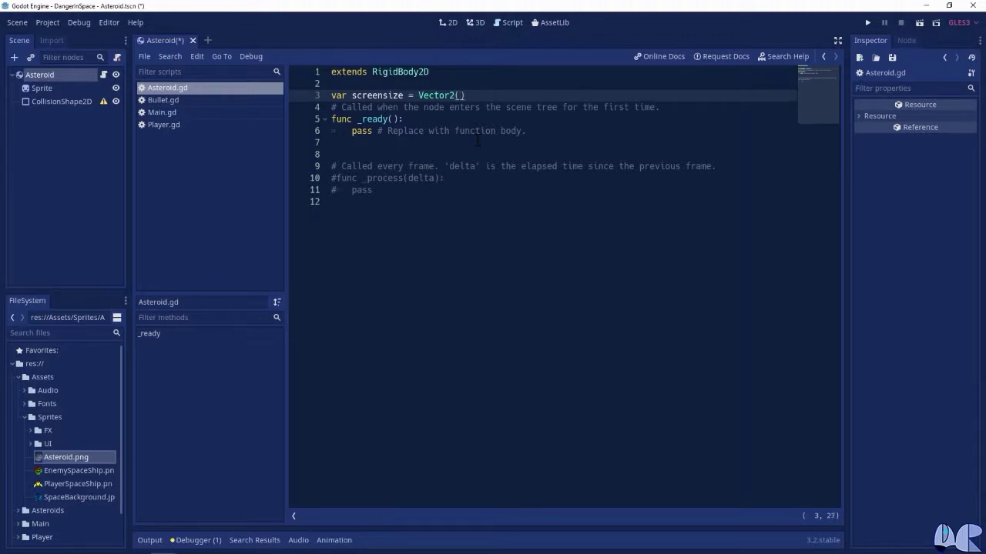
pyautogui.press('Return')
pyautogui.press('Return')
pyautogui.write('var size')
pyautogui.press('Return')
pyautogui.press('Return')
pyautogui.write('var ra')
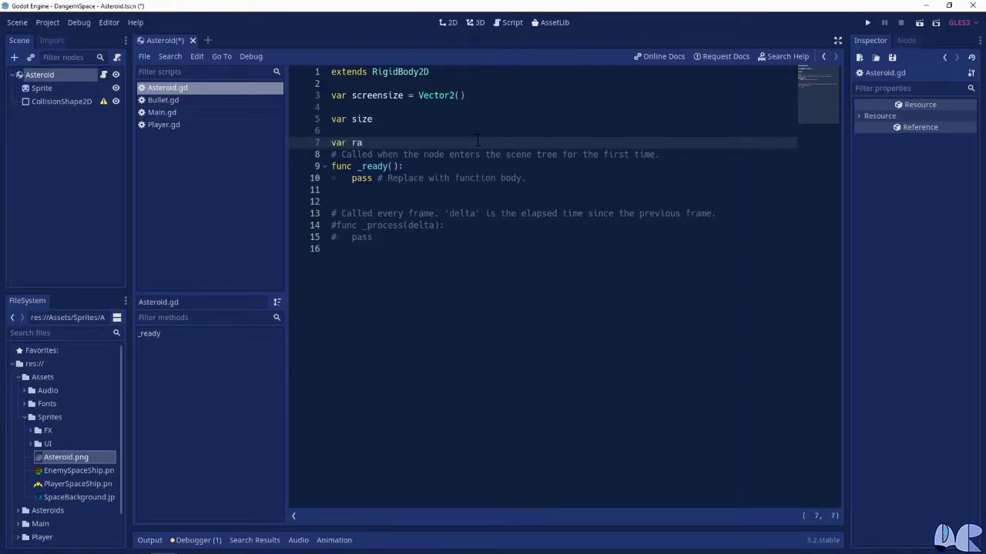
pyautogui.write('dius')
pyautogui.press('Return')
pyautogui.press('Return')
pyautogui.write('var ')
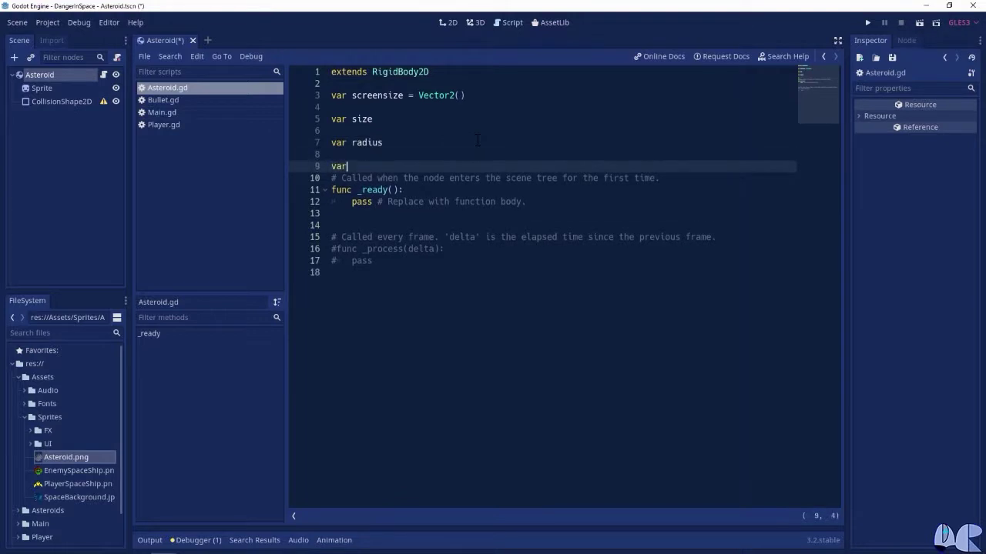
pyautogui.write('scale')
pyautogui.write('_factor')
pyautogui.write(' = 0.6')
pyautogui.press('Return')
pyautogui.press('Up')
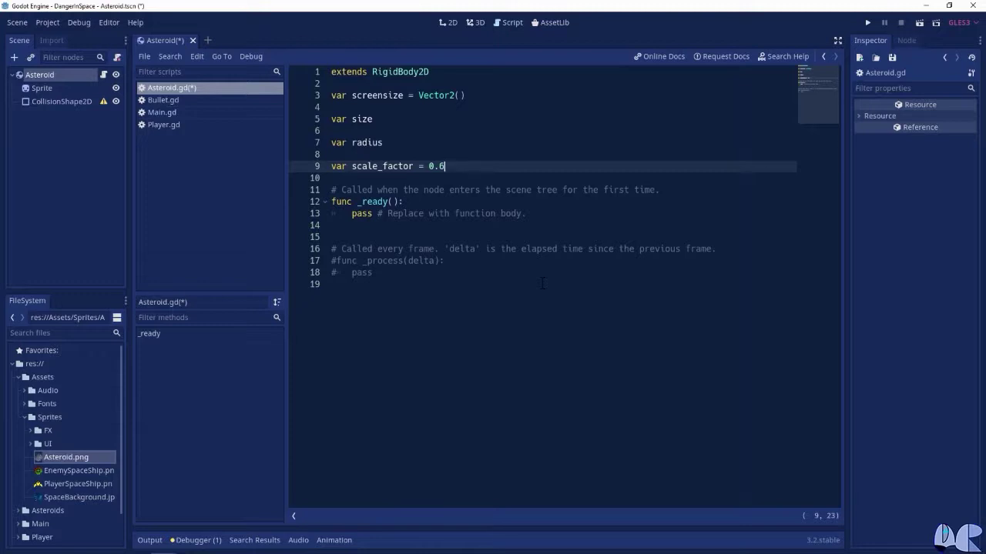
# Step: Declare the function start(pos, vel, _size): below the variables
pyautogui.press('Return')
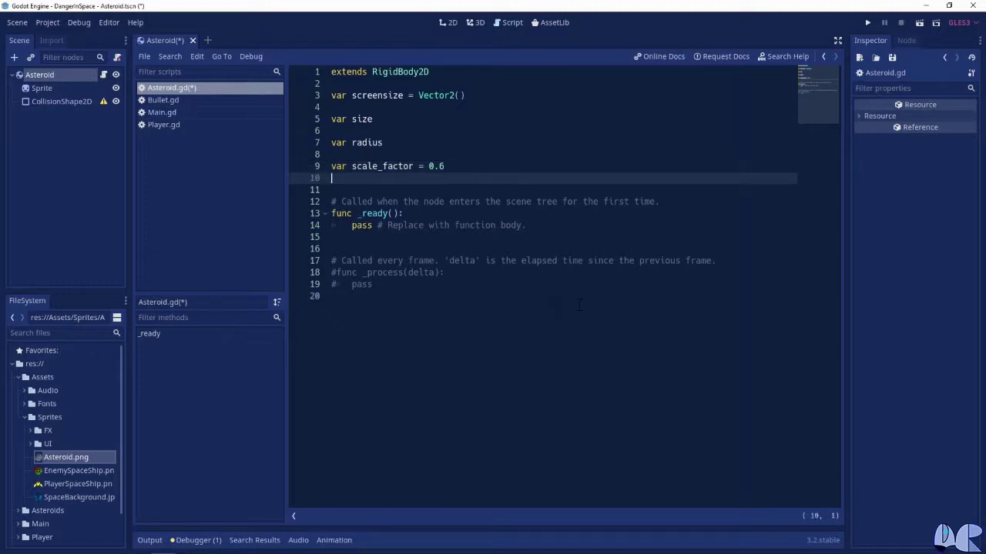
pyautogui.press('Return')
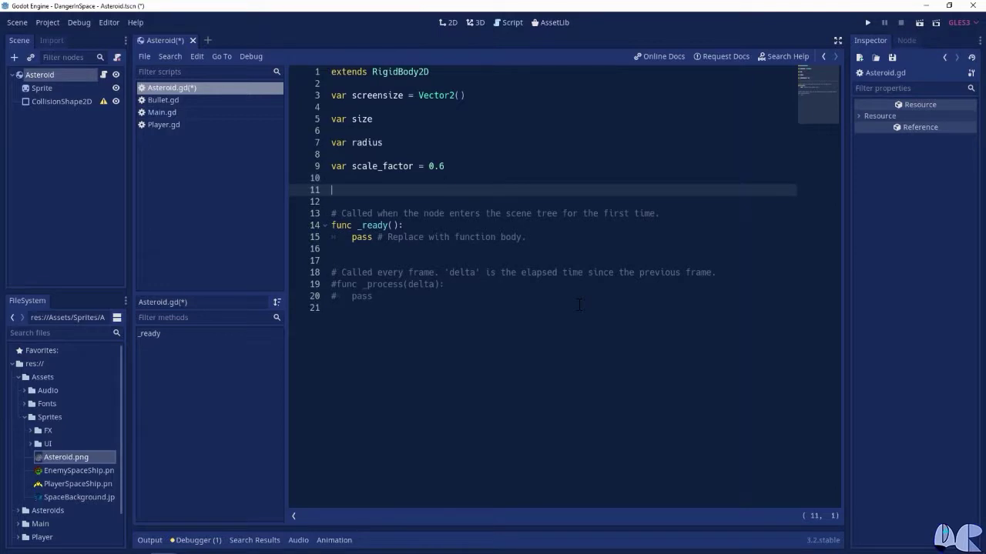
pyautogui.write('func start')
pyautogui.write('(pos')
pyautogui.write(', vel')
pyautogui.write(', _size):')
# Step: In start(), set position = pos, size = _size and mass = 1.5 * size
pyautogui.press('Return')
pyautogui.write('position = pos')
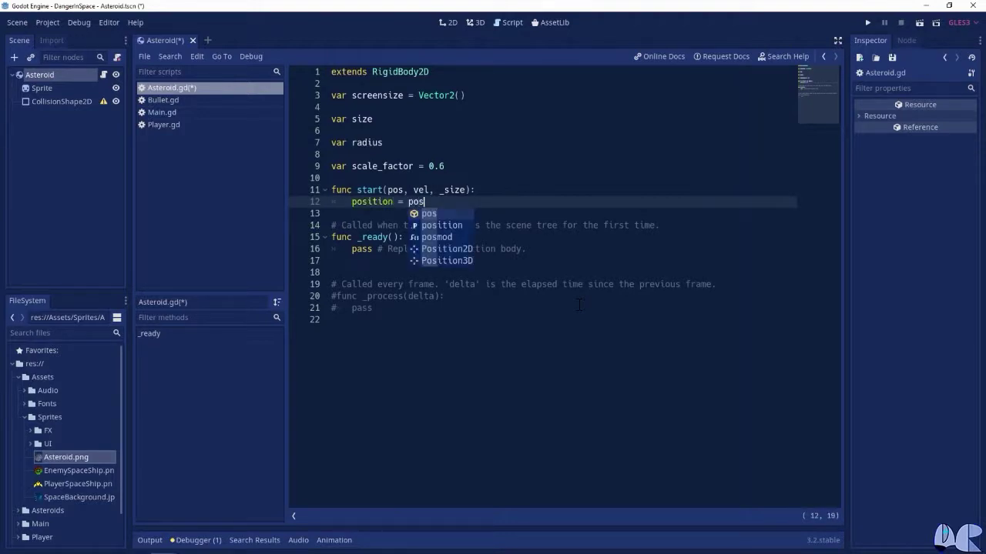
pyautogui.press('Escape')
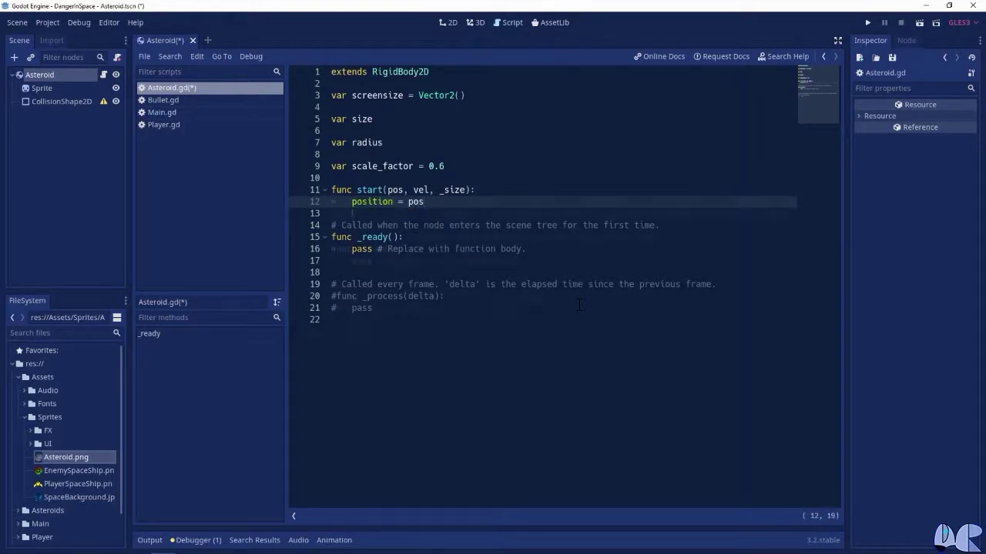
pyautogui.press('Return')
pyautogui.write('size = _size')
pyautogui.press('Return')
pyautogui.write('mass = 1.5 * size')
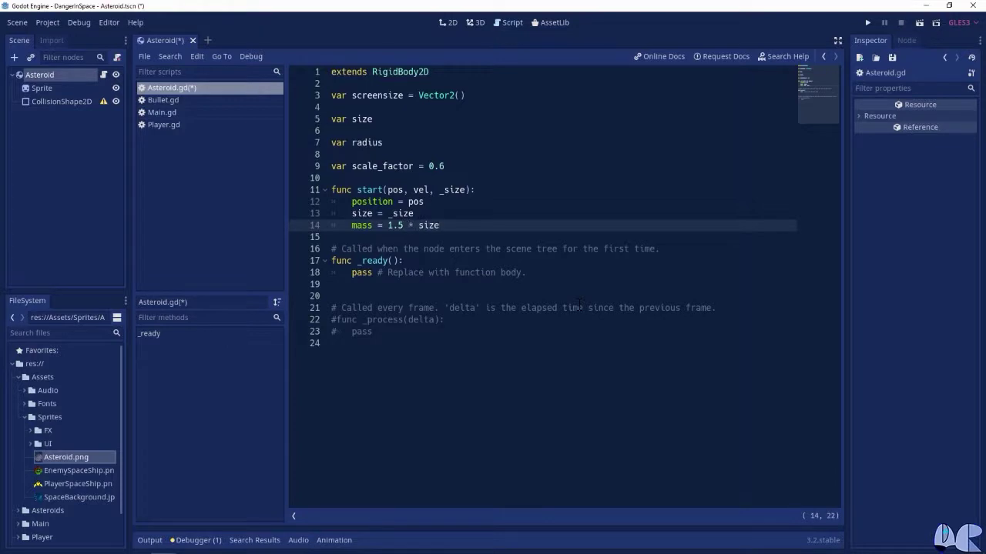
# Step: Add $Sprite.scale = Vector2(1,1) * scale_factor * size and begin radius = int($Sprite.texture
pyautogui.press('Return')
pyautogui.write('$Sprite.scale')
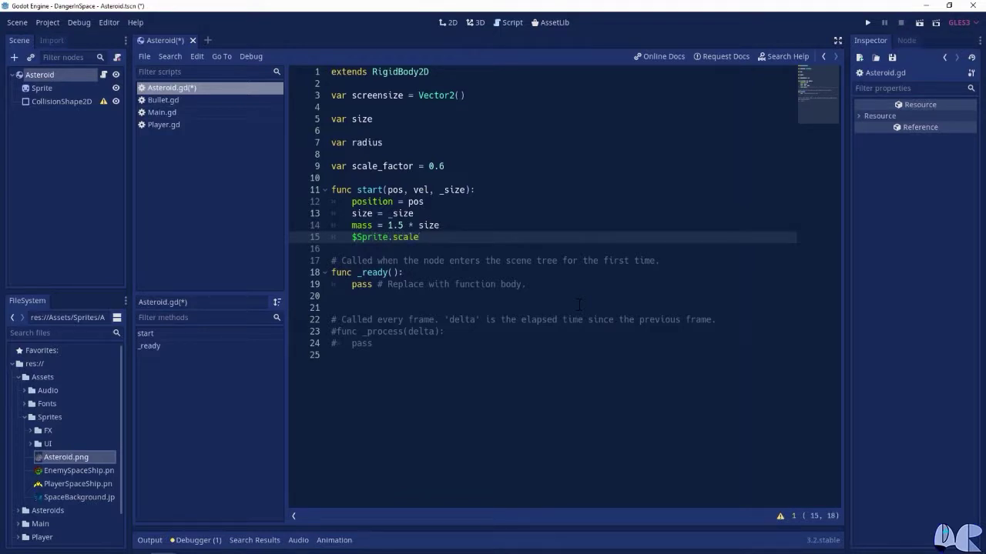
pyautogui.write(' = Vector2(')
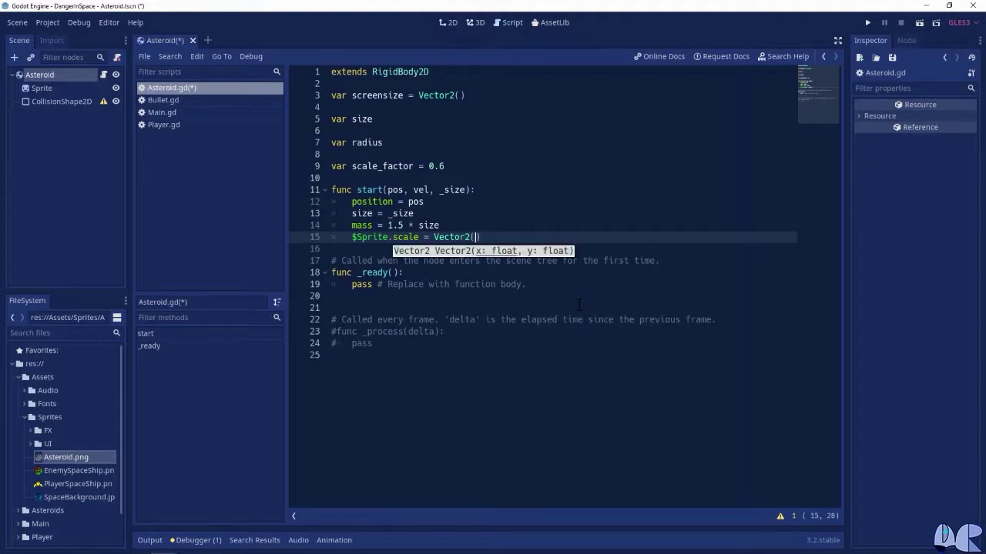
pyautogui.write('1,1')
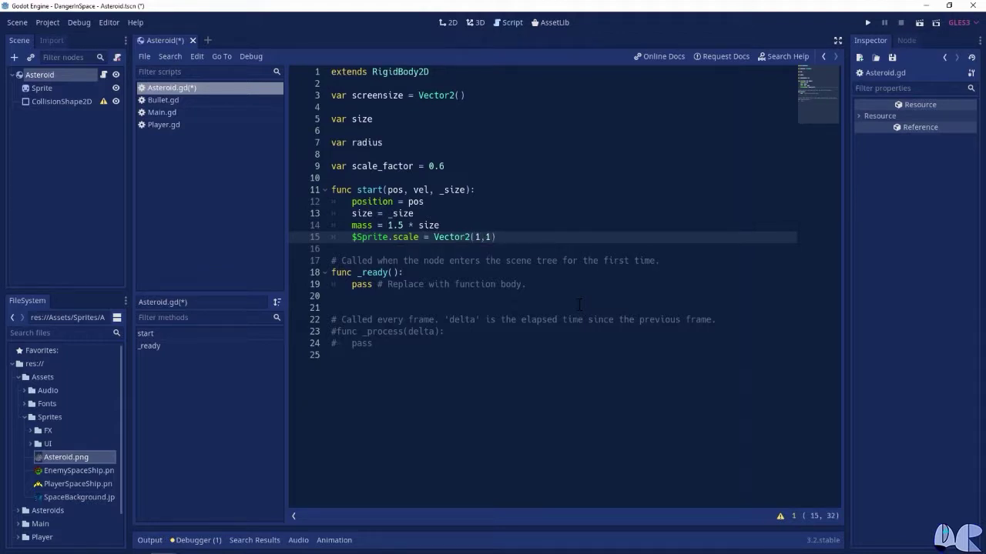
pyautogui.write(')')
pyautogui.write(' * sca')
pyautogui.write('le')
pyautogui.press('Down')
pyautogui.press('Return')
pyautogui.write('* size')
pyautogui.press('Return')
pyautogui.write('radius')
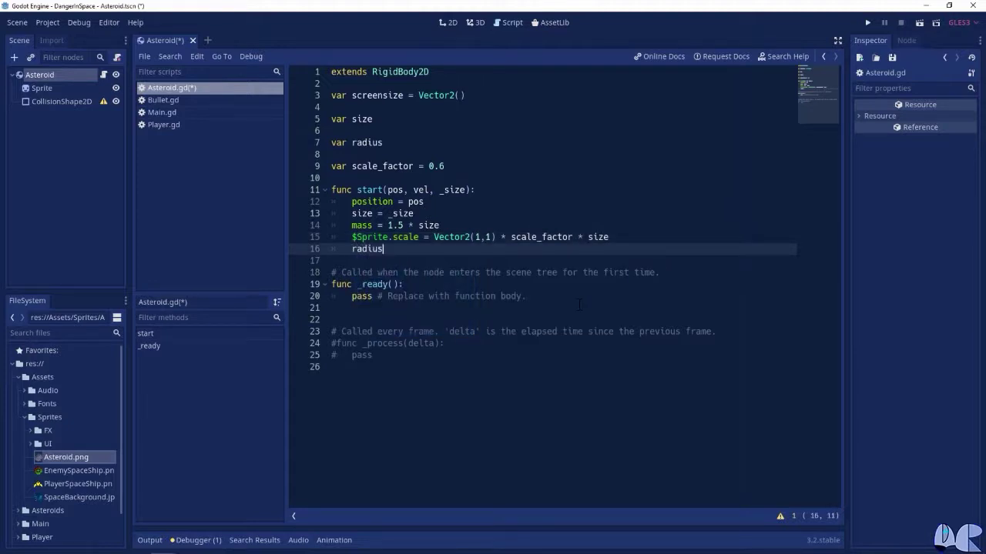
pyautogui.write(' = int($Sprite')
pyautogui.write('.tex')
pyautogui.press('Return')
# Step: Finish the radius line as int($Sprite.texture.get_size().x / 2 * scale_factor * size)
pyautogui.write('.get_s')
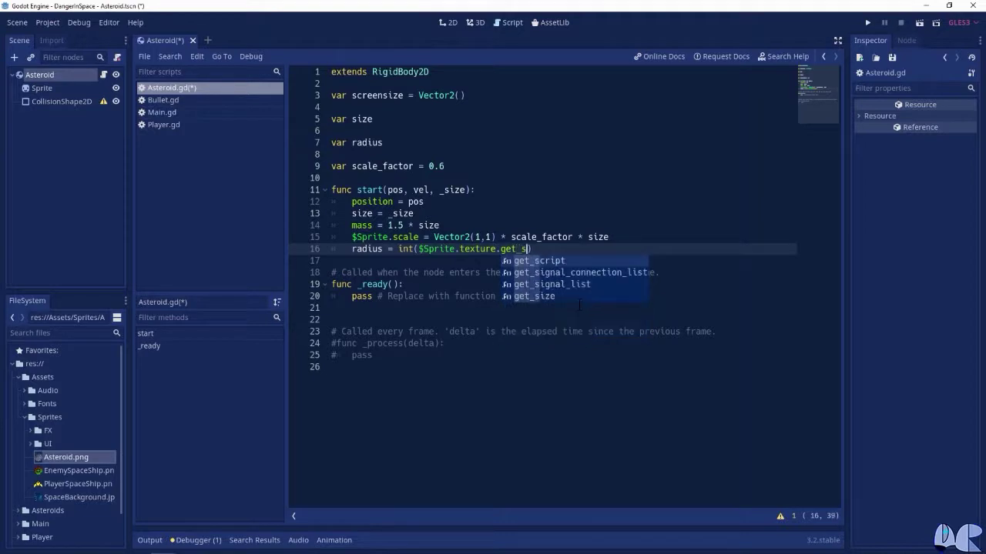
pyautogui.write('i')
pyautogui.press('Return')
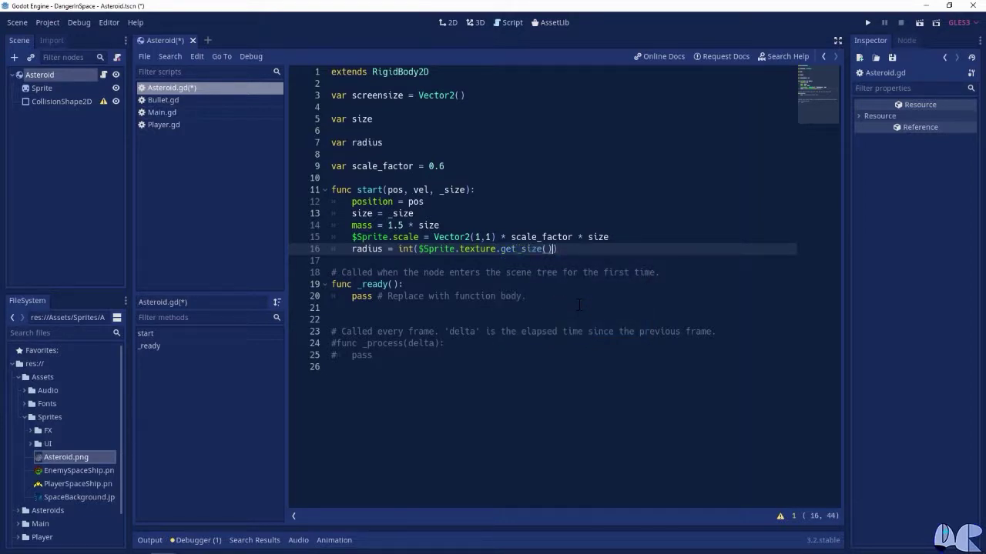
pyautogui.write('.x')
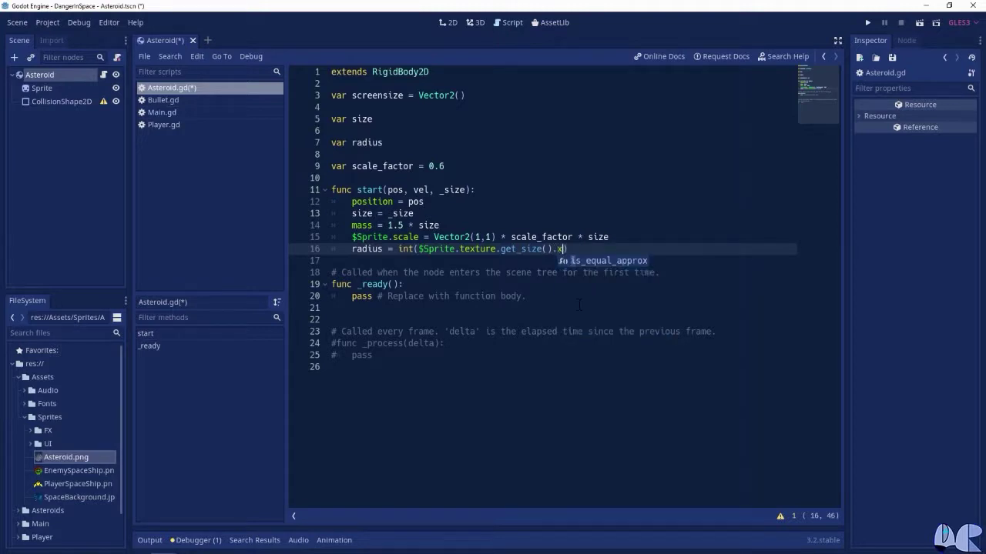
pyautogui.write(' / 2')
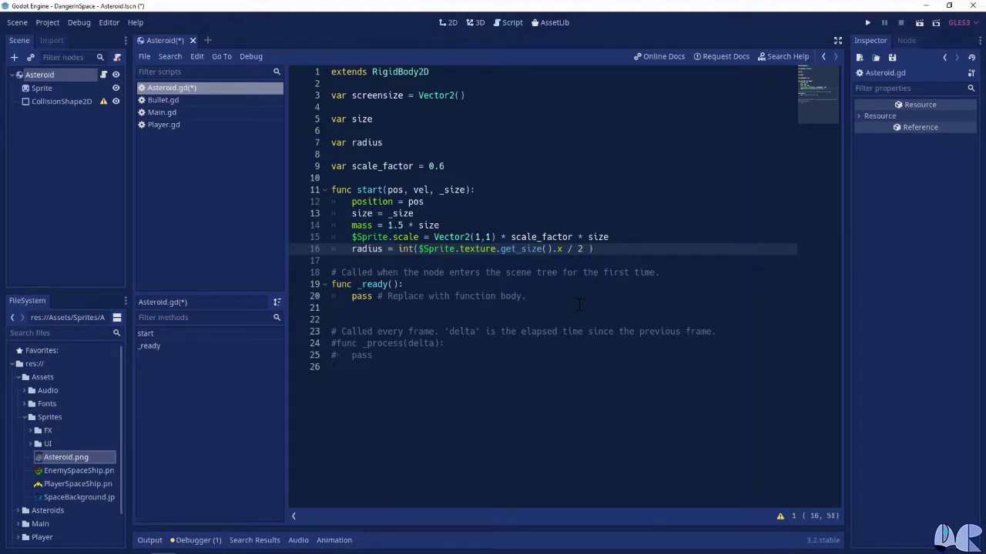
pyautogui.write('* scale')
pyautogui.press('Return')
pyautogui.write('* size')
# Step: Begin a shape variable declaration on the next line, starting 'var shape = Cri'
pyautogui.press('Right')
pyautogui.press('Return')
pyautogui.write('var shape = Cr')
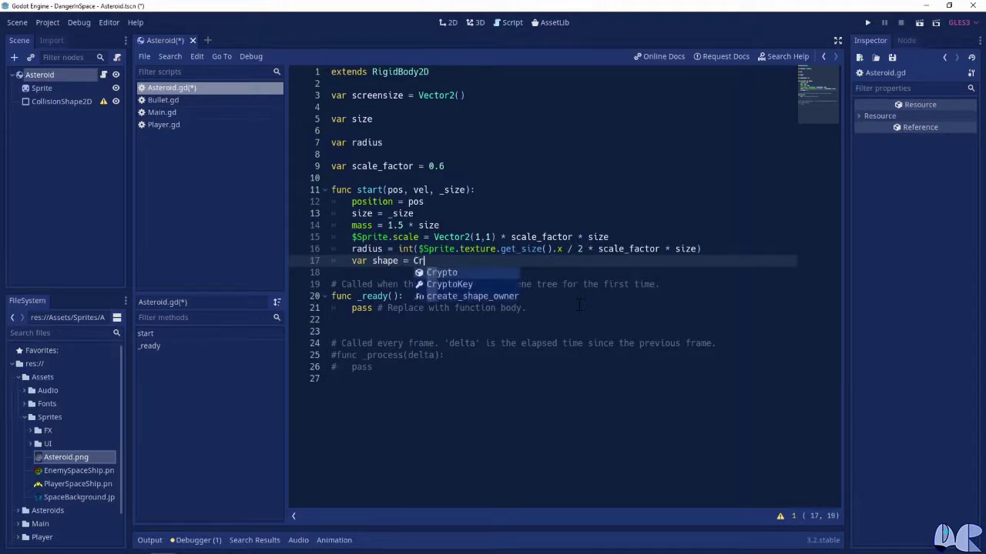
# Step: Finish the line var shape = CircleShape2D.new() in start()
pyautogui.press('BackSpace')
pyautogui.write('ir')
pyautogui.press('Return')
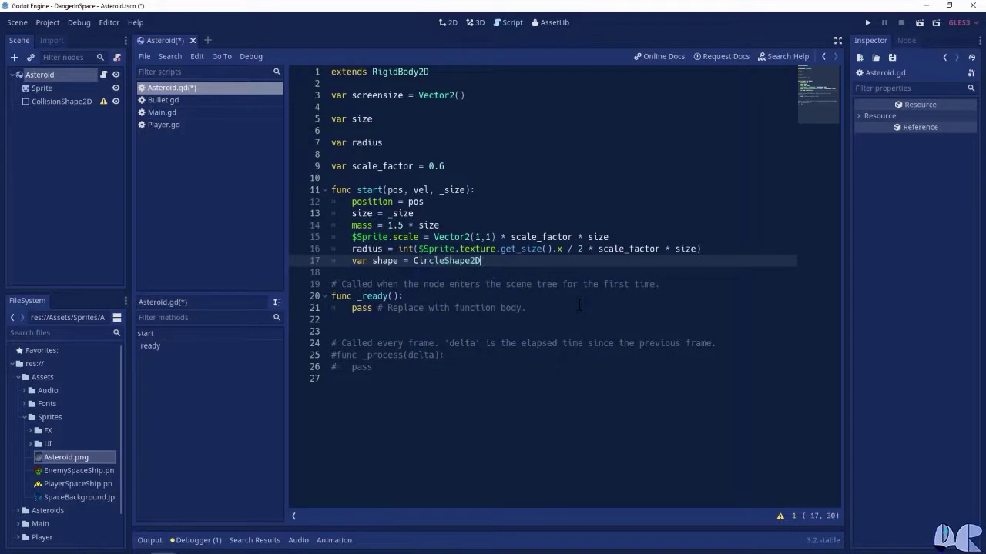
pyautogui.write('.new(')
pyautogui.write(')')
pyautogui.press('Return')
# Step: Add the line shape.radius = radius
pyautogui.write('shape.r')
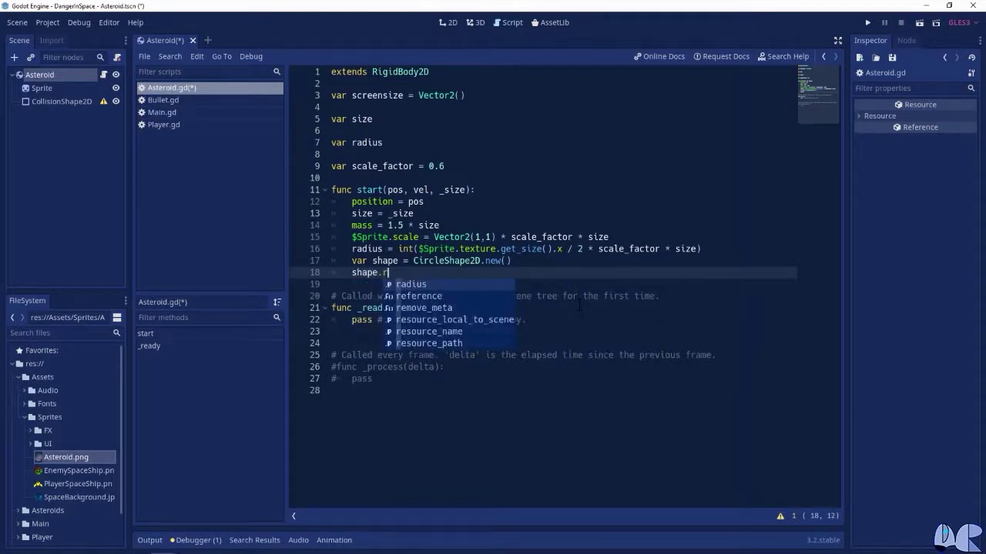
pyautogui.press('Return')
pyautogui.write('= radi')
pyautogui.press('Return')
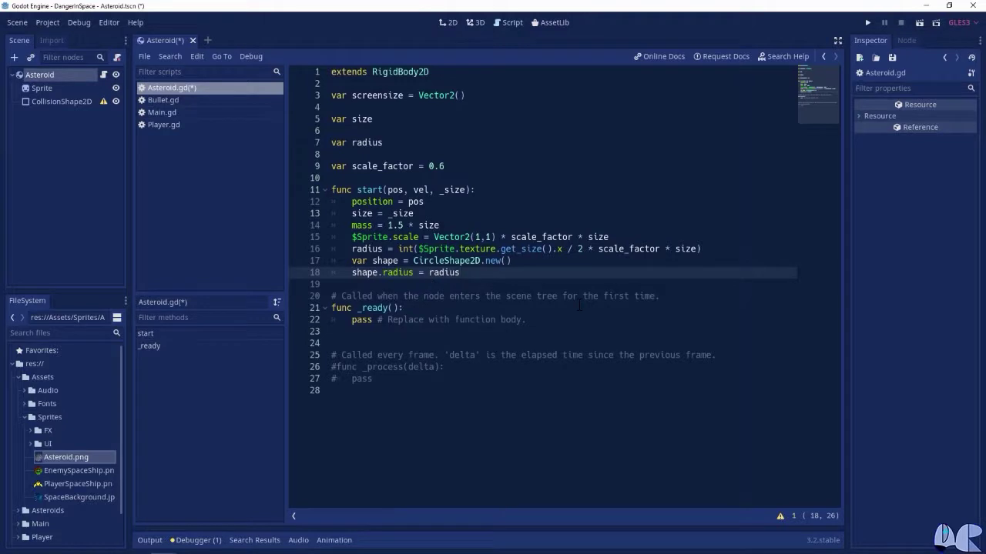
pyautogui.press('Return')
# Step: Add the line $CollisionShape2D.shape = shape
pyautogui.write('$Collsi')
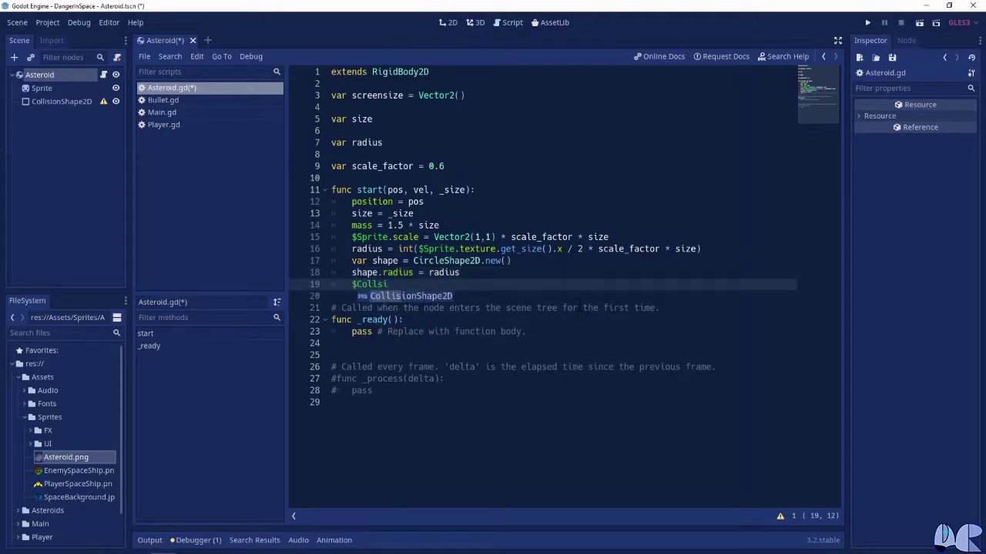
pyautogui.press('Return')
pyautogui.write('.shape = sh')
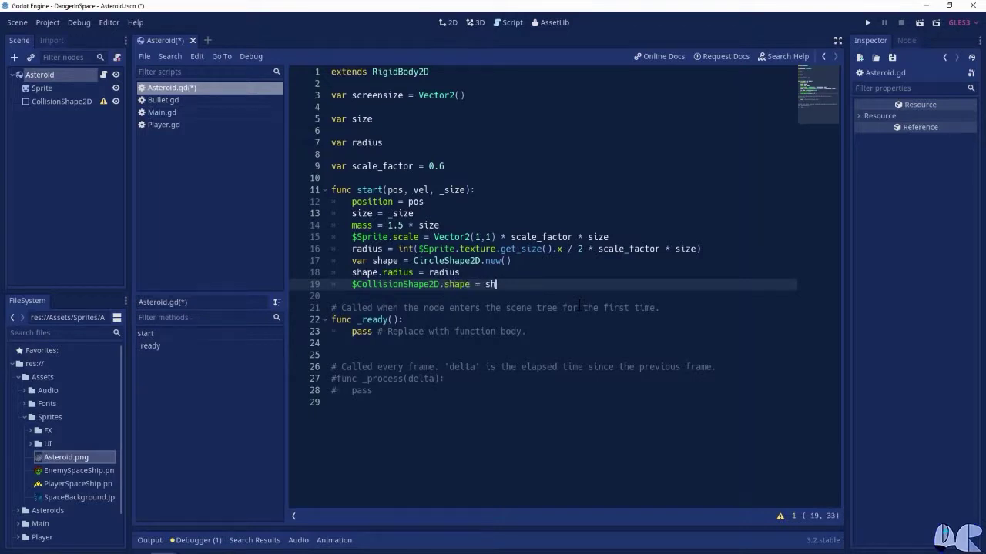
pyautogui.write('ape')
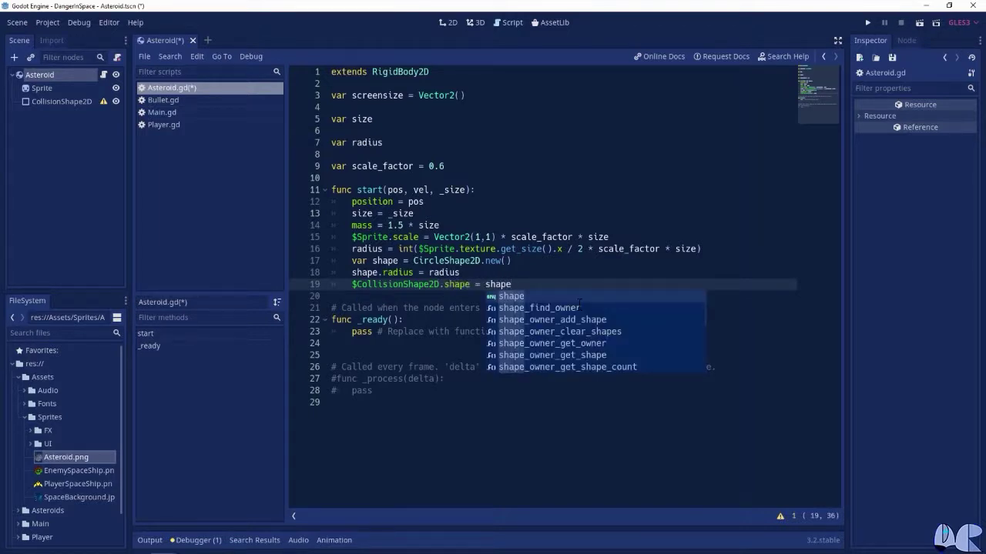
pyautogui.press('Escape')
pyautogui.press('Return')
pyautogui.write('line')
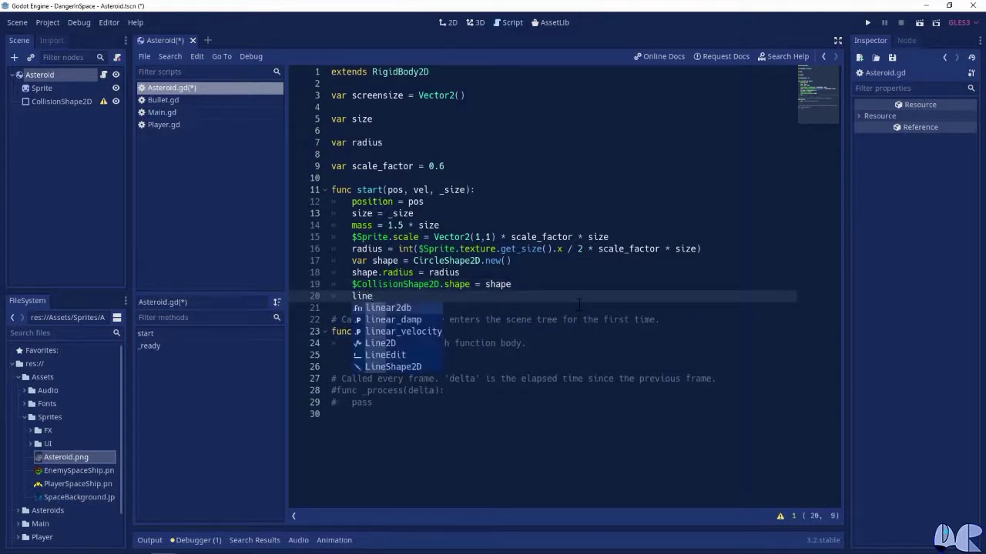
# Step: Complete the line linear_velocity = vel in start()
pyautogui.press('Down')
pyautogui.press('Down')
pyautogui.press('Return')
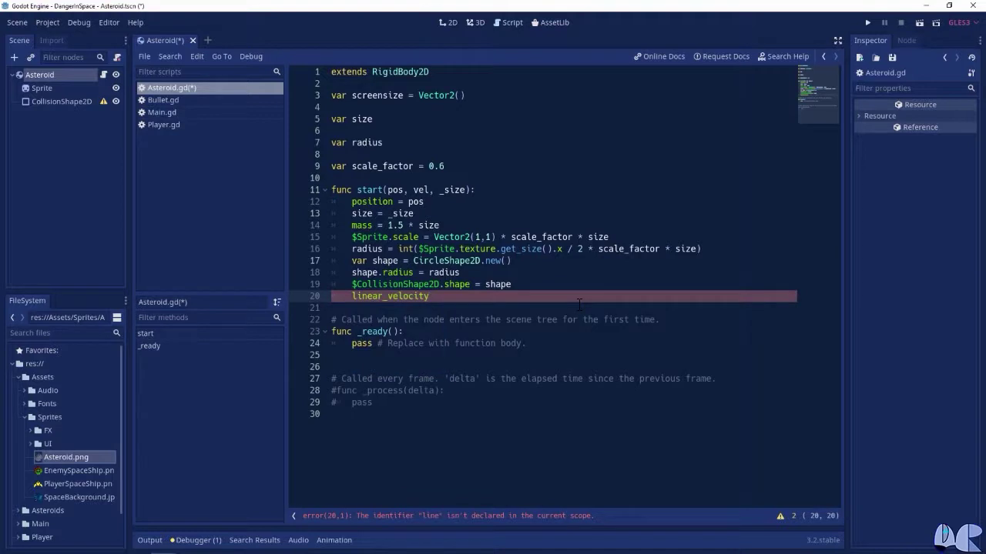
pyautogui.write(' = vel')
pyautogui.press('Return')
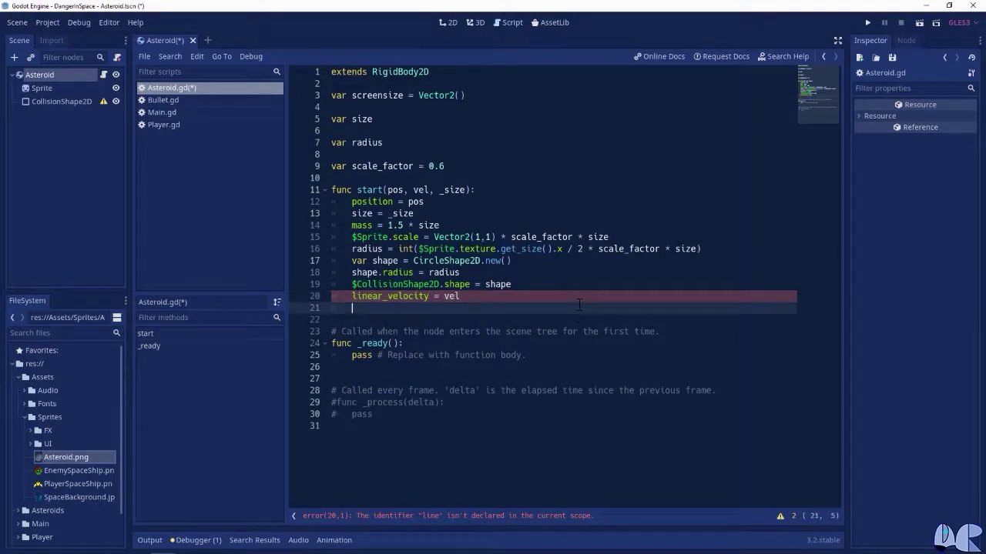
# Step: Add angular_velocity = rand_range(-1.5, 1.5), followed by a pass line
pyautogui.write('angu')
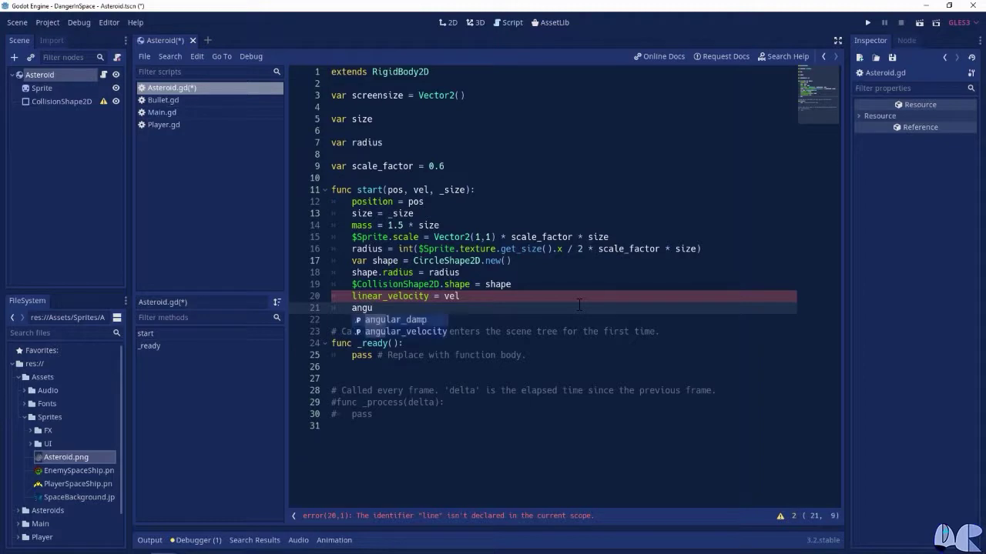
pyautogui.press('Down')
pyautogui.press('Return')
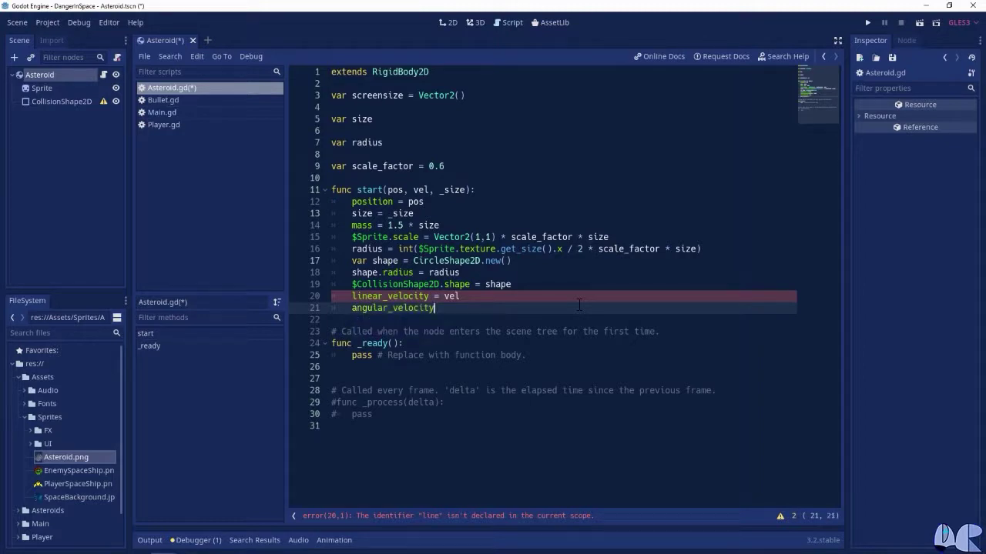
pyautogui.write(' = ra')
pyautogui.write('n')
pyautogui.press('Return')
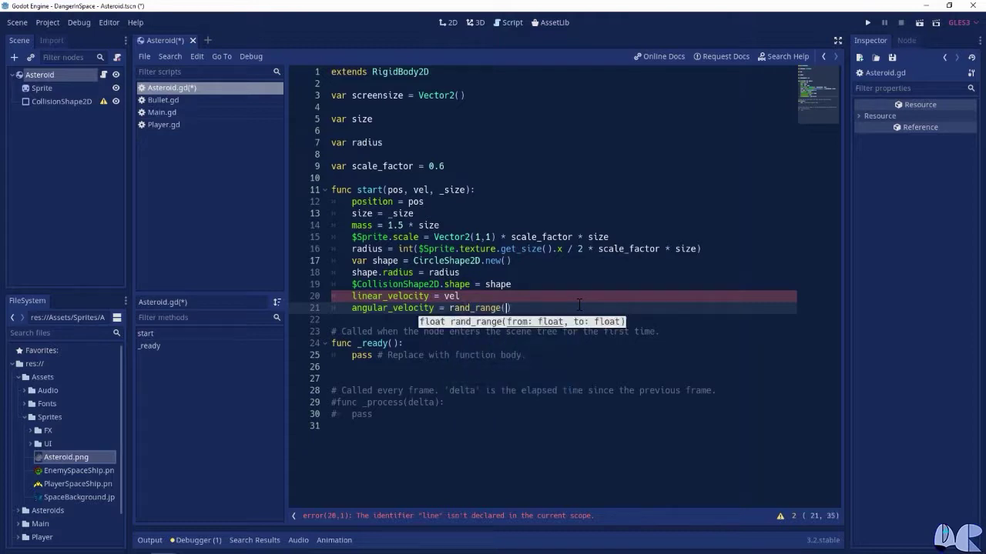
pyautogui.write('-1.5')
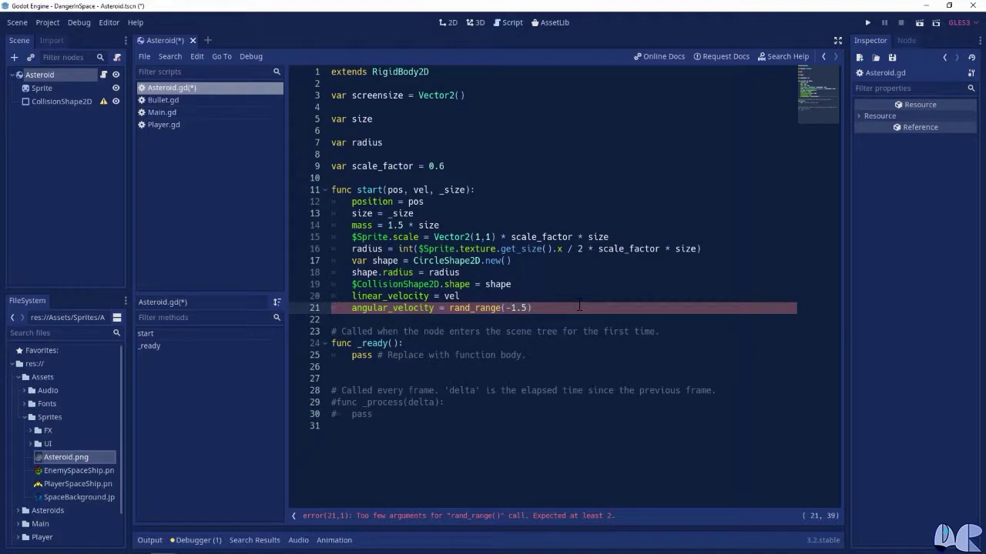
pyautogui.write(', ')
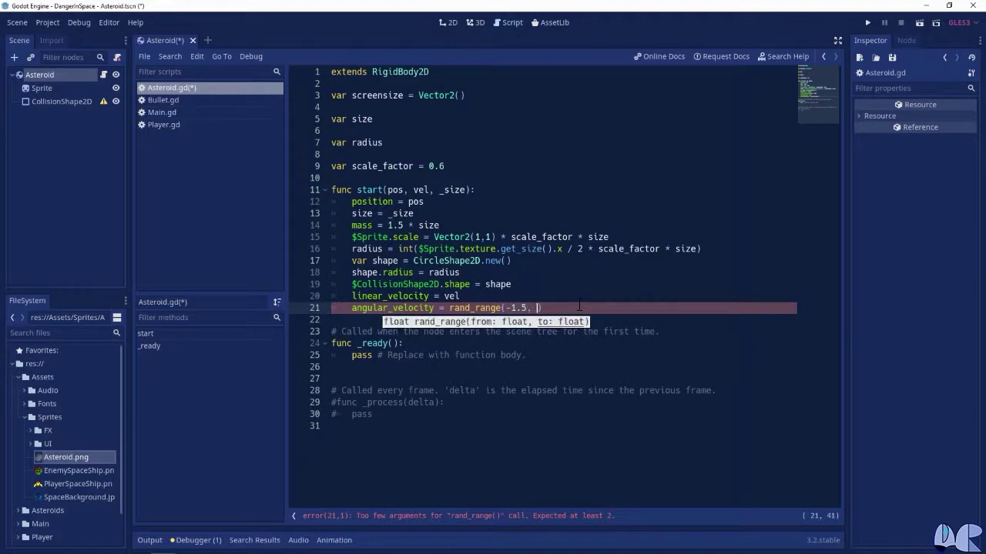
pyautogui.write('1.5')
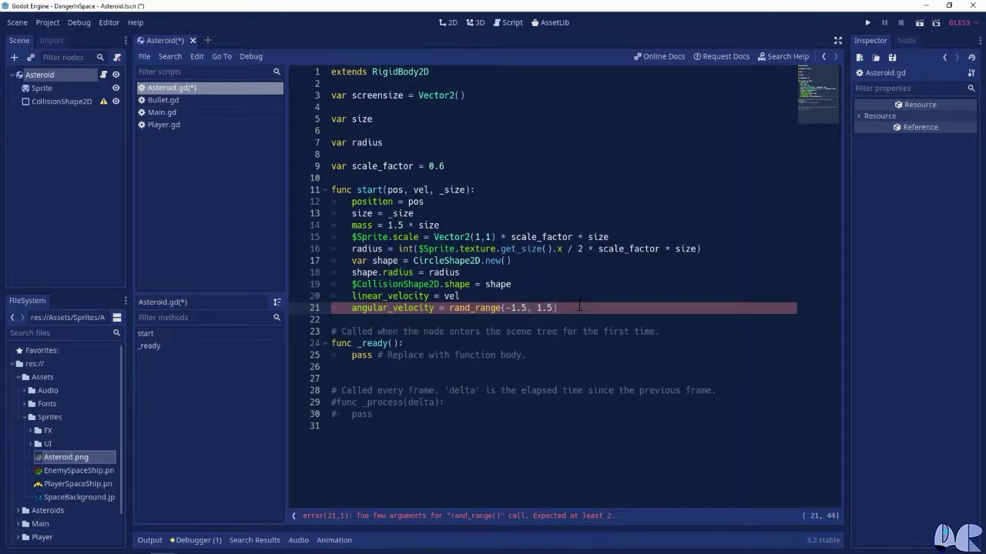
pyautogui.press('End')
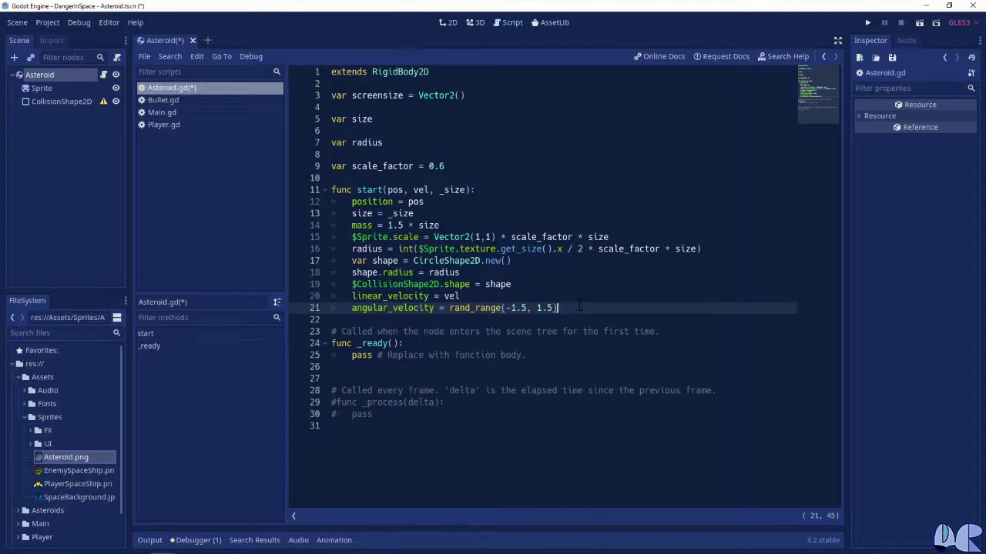
pyautogui.press('Return')
pyautogui.write('pass')
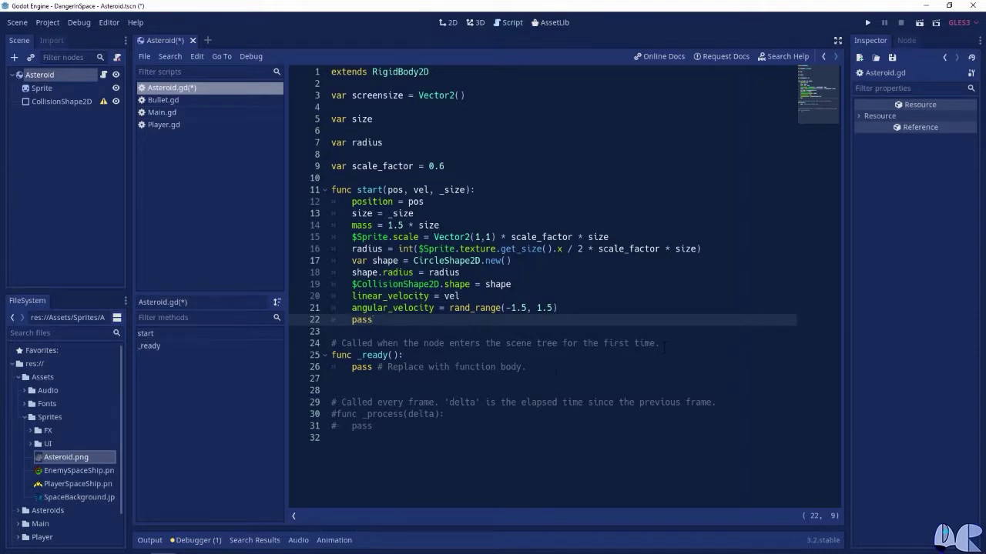
# Step: Add a new _integrate_forces function below _ready, renaming its state parameter to physics_state
pyautogui.click(602, 370)
pyautogui.press('Return')
pyautogui.press('Return')
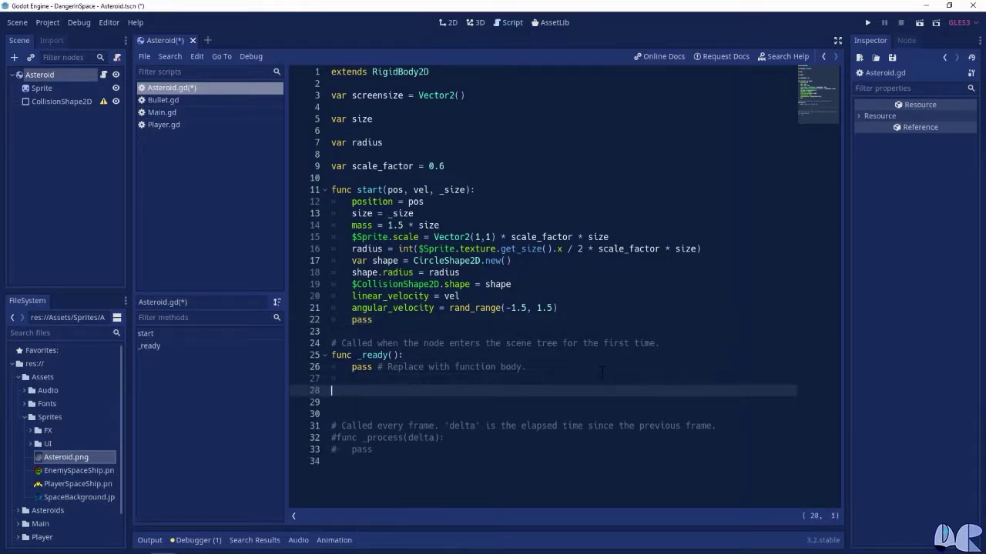
pyautogui.write('func ')
pyautogui.write('in')
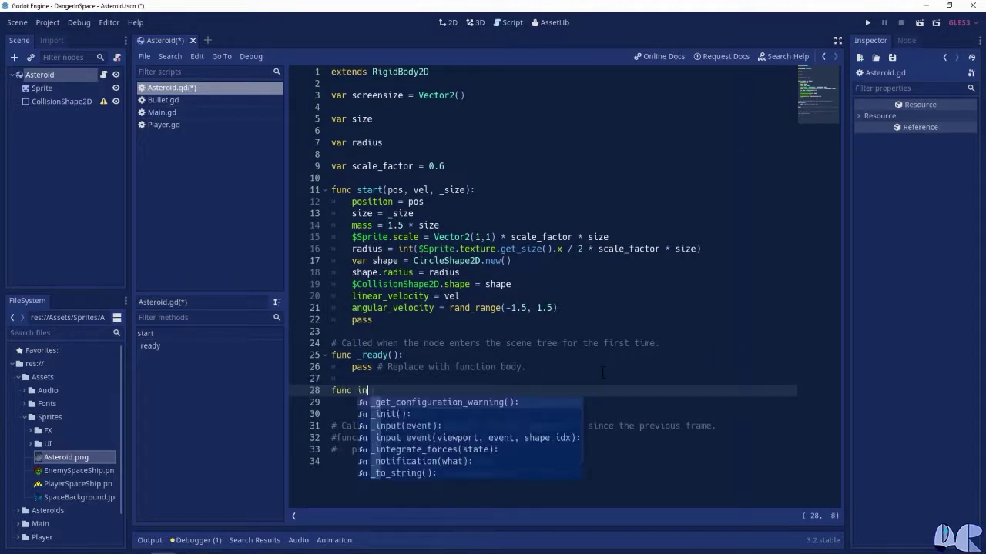
pyautogui.write('te')
pyautogui.press('Down')
pyautogui.press('Down')
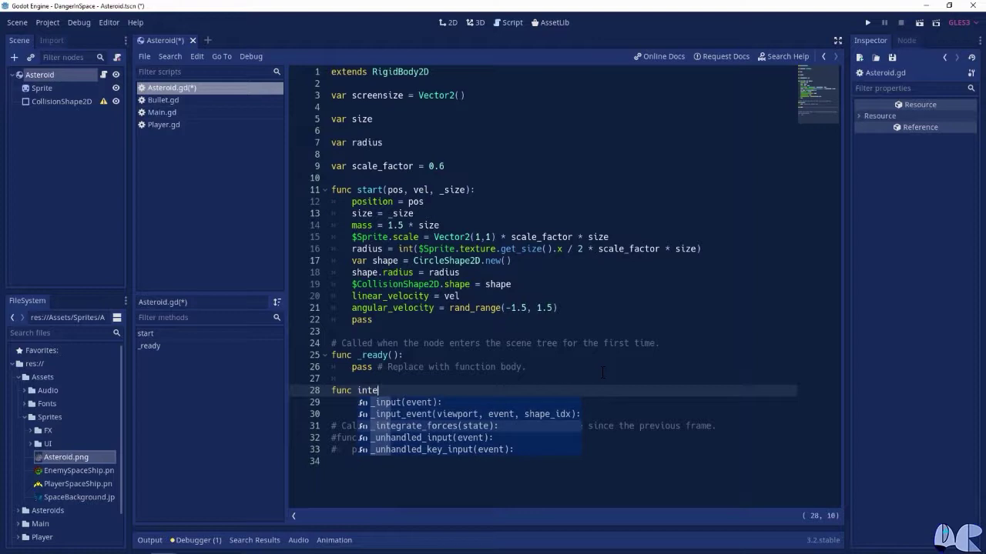
pyautogui.press('Return')
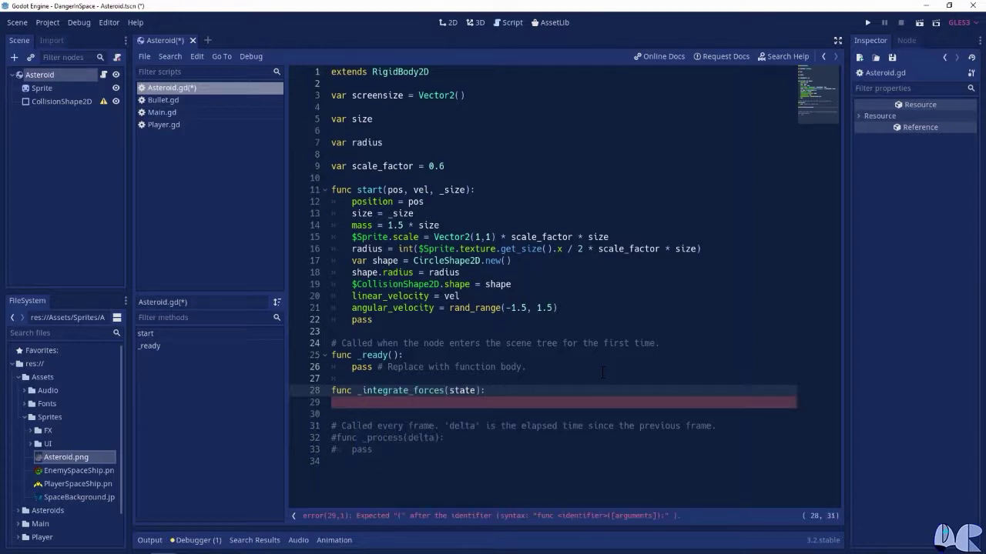
pyautogui.press('Left')
pyautogui.press('Left')
pyautogui.press('Left')
pyautogui.press('Left')
pyautogui.press('Left')
pyautogui.write('phys')
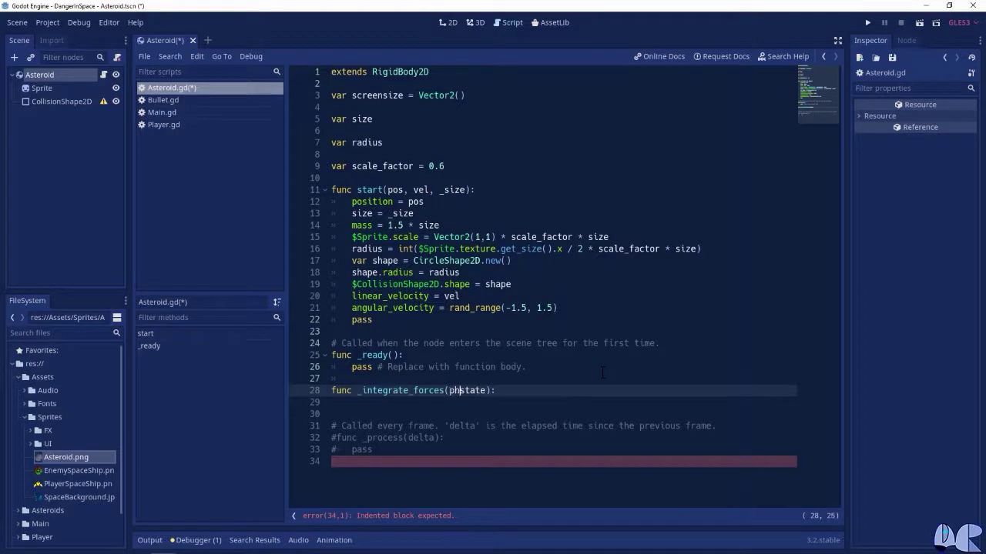
pyautogui.write('ics')
pyautogui.write('_')
# Step: Make the function's first line var xform = physics_state.get_transform()
pyautogui.click(571, 390)
pyautogui.press('Return')
pyautogui.write('var xform')
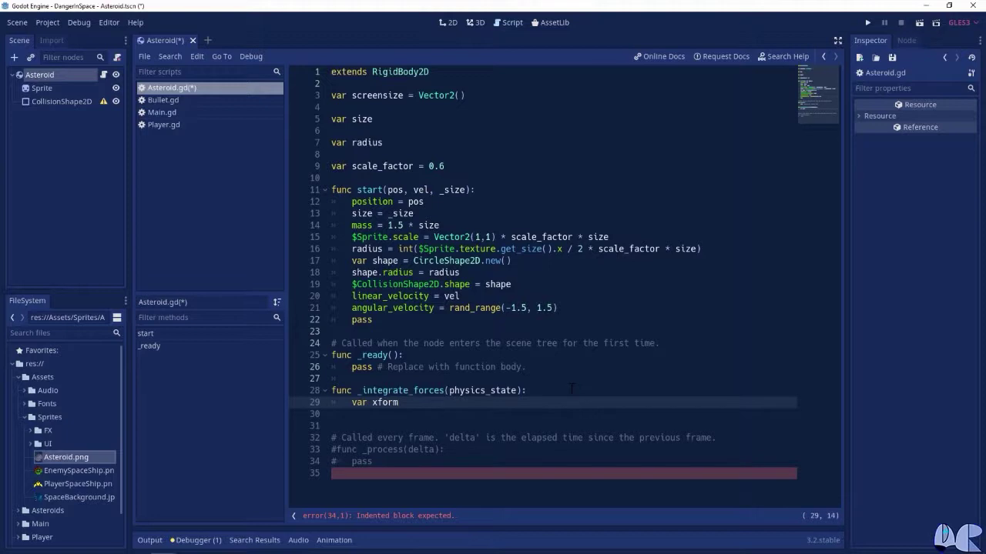
pyautogui.write(' = phy')
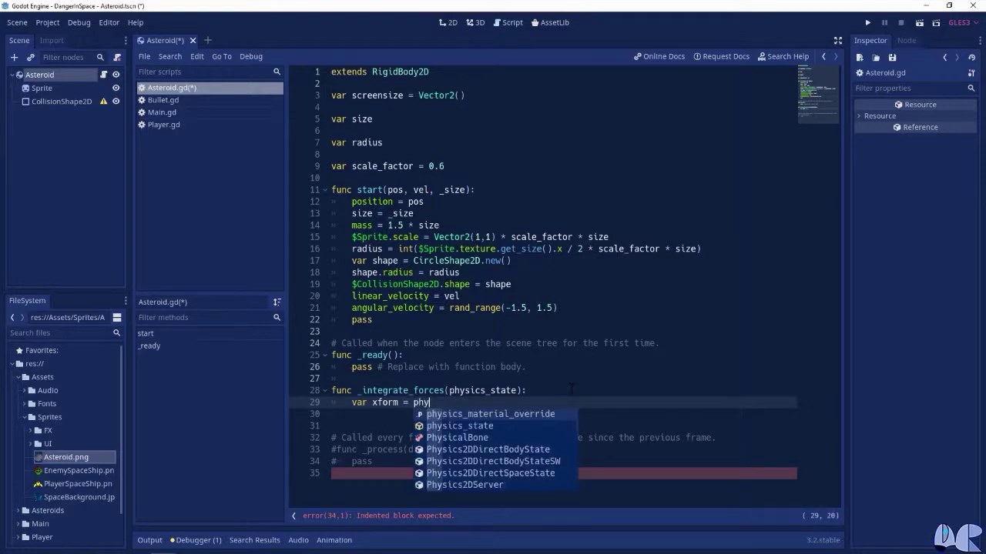
pyautogui.press('Down')
pyautogui.press('Return')
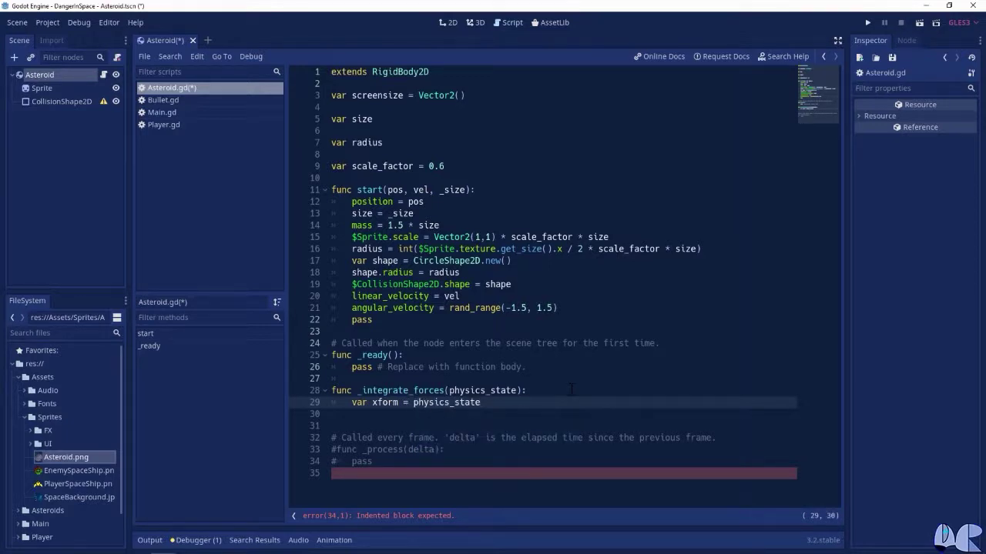
pyautogui.write('.get_transform()')
pyautogui.press('Return')
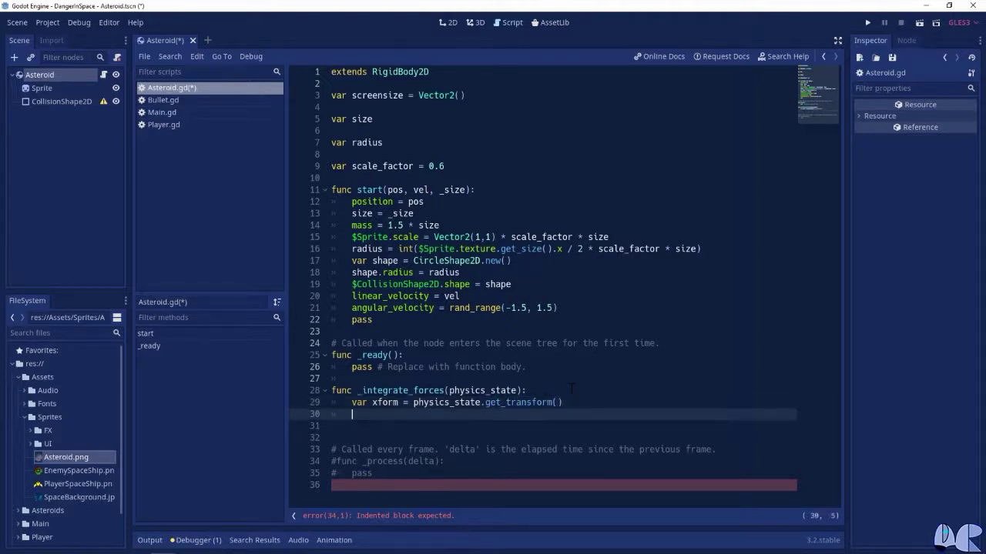
# Step: Write the condition if xform.origin.x > screensize.x + radius: in _integrate_forces
pyautogui.write('if ')
pyautogui.write('x')
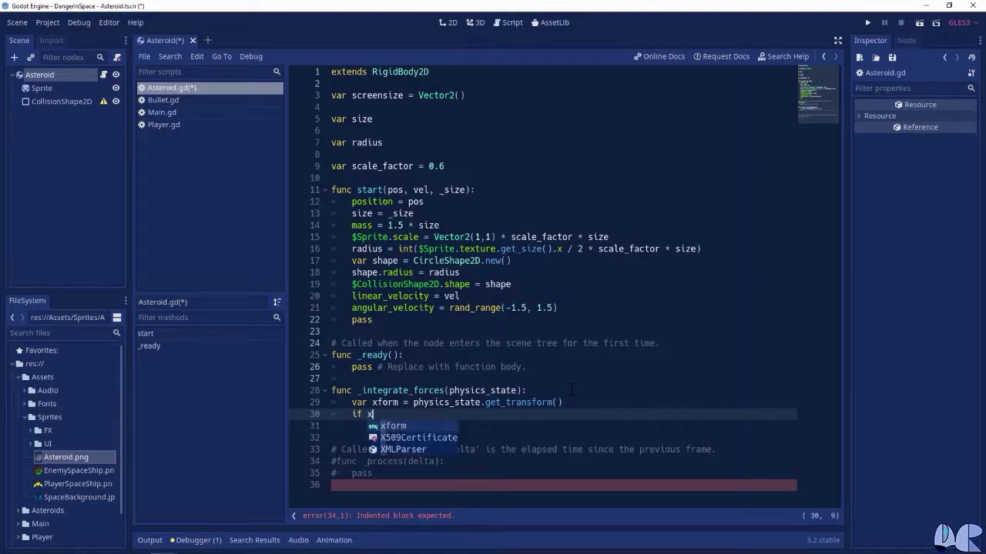
pyautogui.write('form.origin')
pyautogui.write('.')
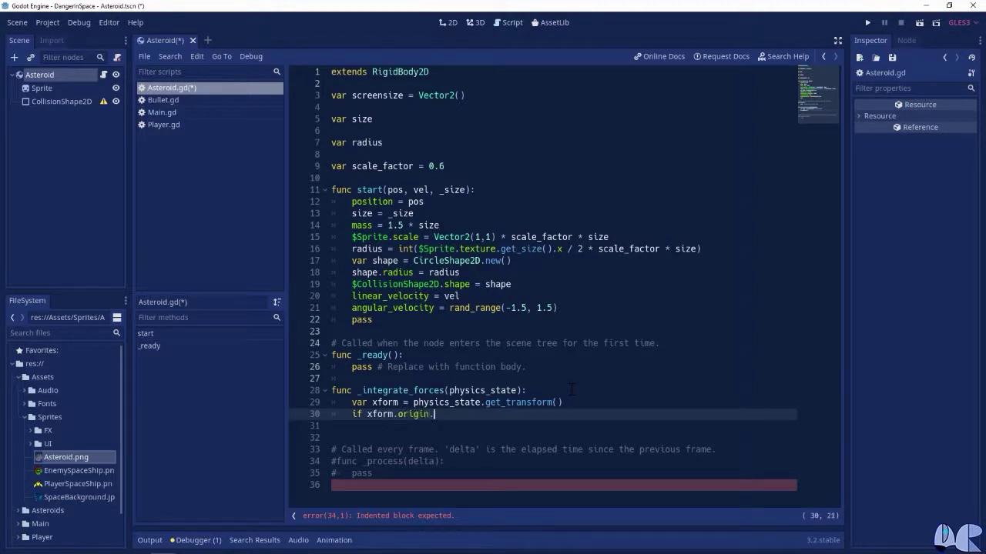
pyautogui.write('x')
pyautogui.moveTo(442, 416); pyautogui.dragTo(368, 415)
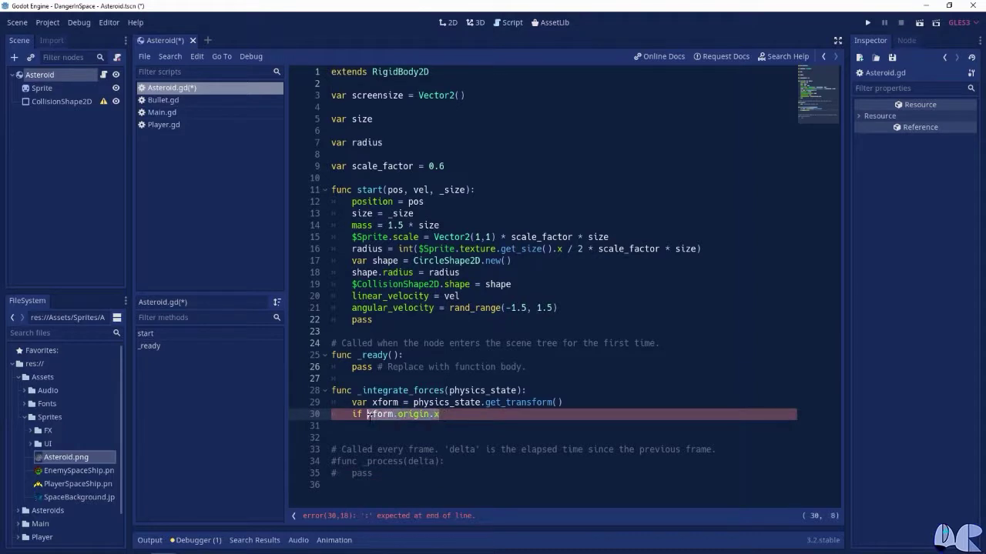
pyautogui.click(458, 416)
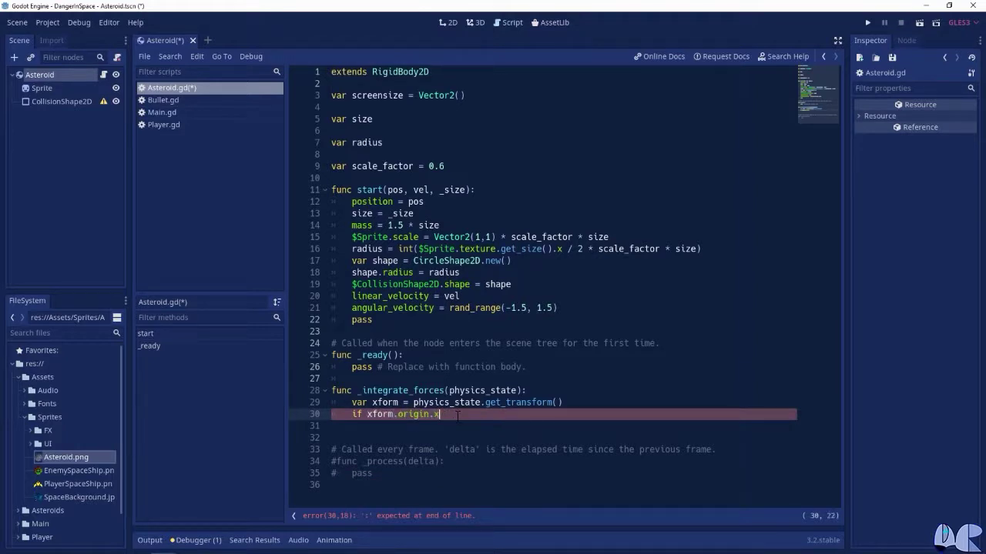
pyautogui.write('>')
pyautogui.write(' scre')
pyautogui.write('e')
pyautogui.press('Return')
pyautogui.write('.x')
pyautogui.write(' + rad')
pyautogui.write('iu')
pyautogui.press('Return')
pyautogui.write(':')
pyautogui.press('Return')
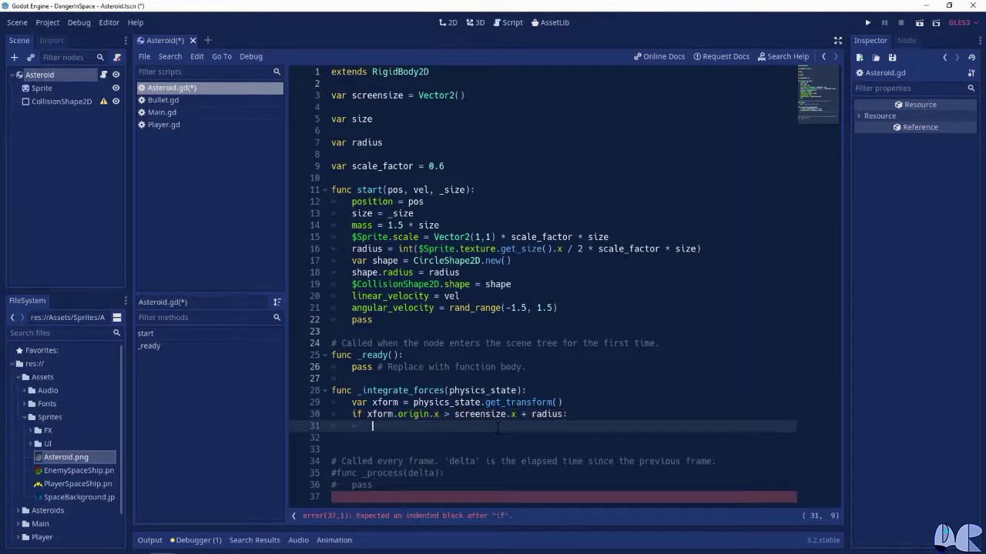
# Step: Set xform.origin.x = 0 - radius in its body, then begin the check if xform.origin.x < 0 - radius:
pyautogui.write('xform.origin.x = 0 - radiu')
pyautogui.press('Return')
pyautogui.press('Return')
pyautogui.press('BackSpace')
pyautogui.write('if ')
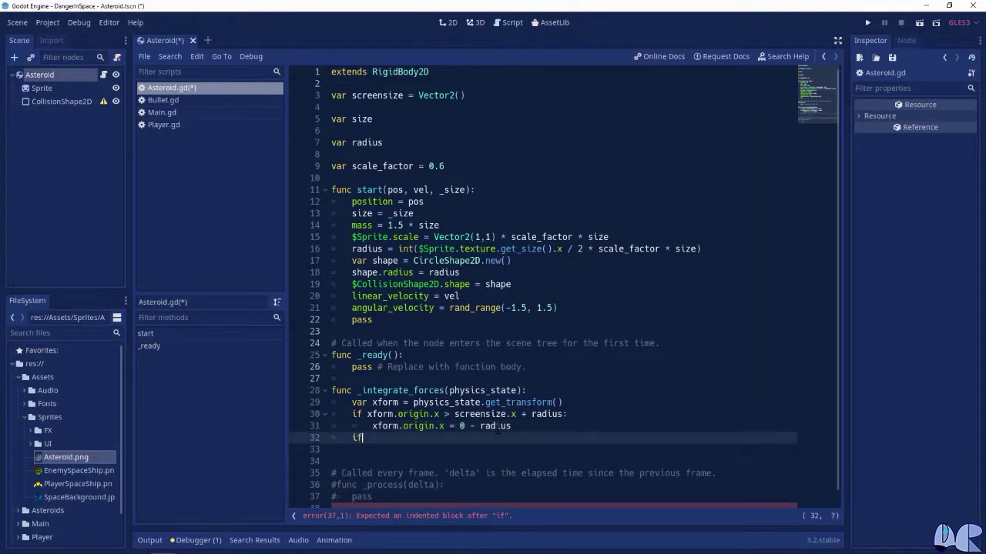
pyautogui.write('xform.origin.x ')
pyautogui.write('<')
pyautogui.write(' 0 ')
pyautogui.write('- radius')
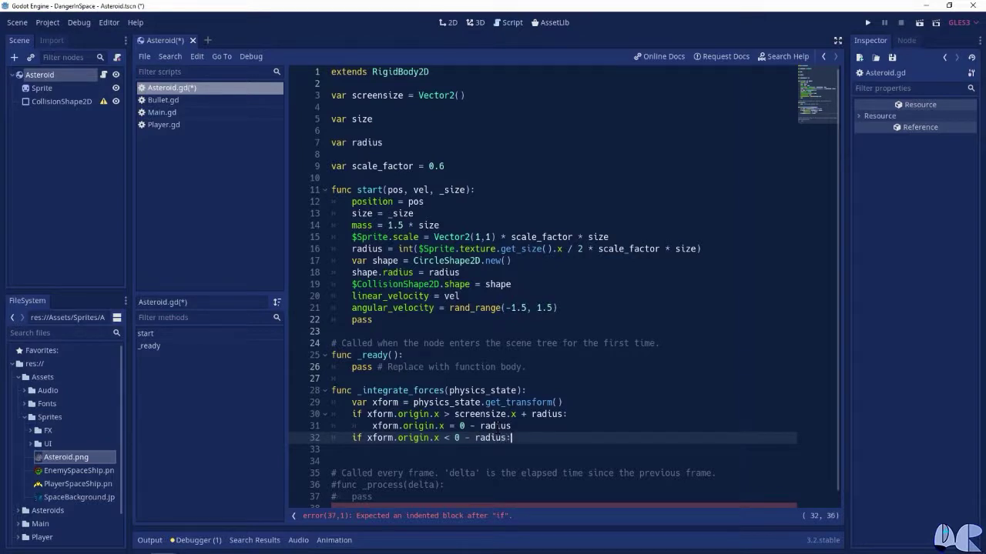
pyautogui.write(':')
# Step: Wrap the left edge by setting xform.origin.x = screensize.x + radius
pyautogui.press('Return')
pyautogui.write('xform.origin.x')
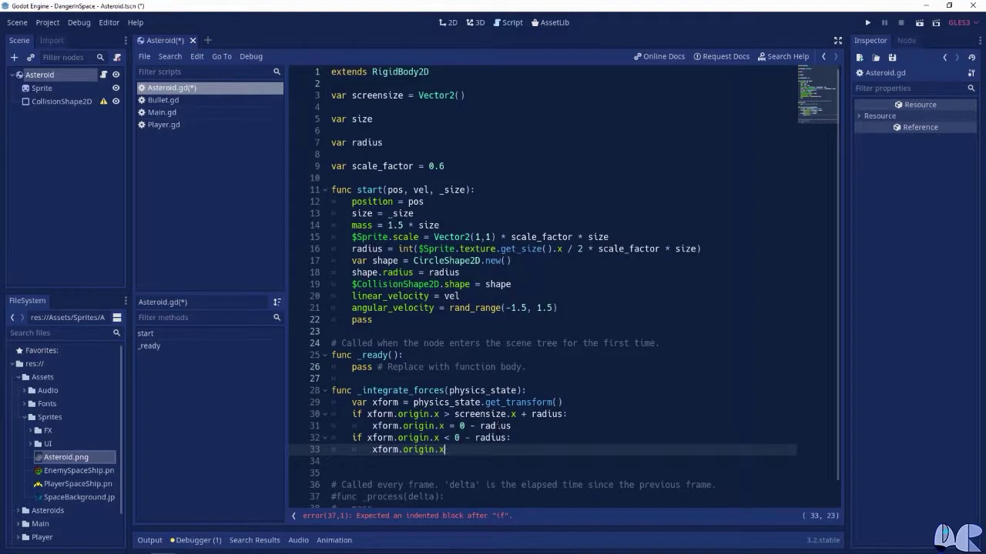
pyautogui.write(' =')
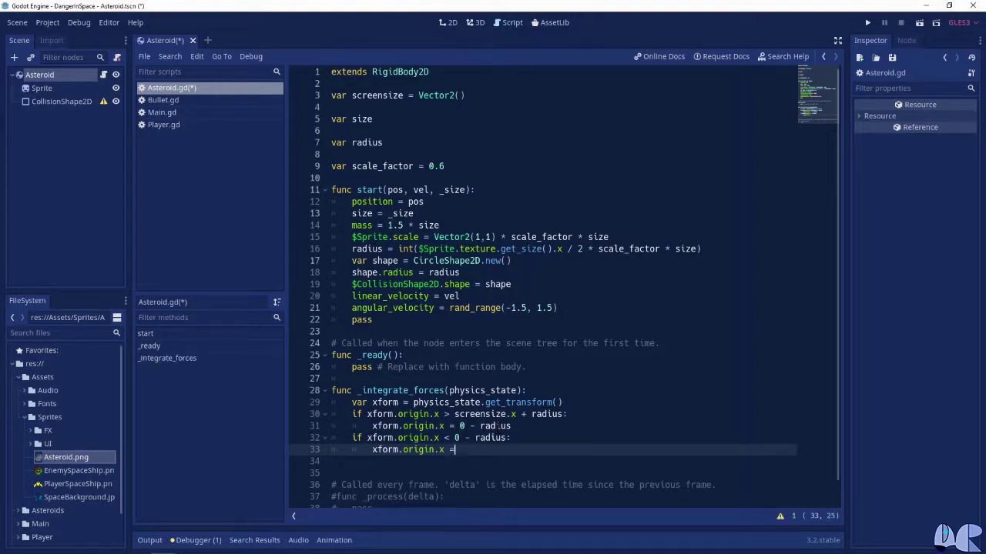
pyautogui.write(' screen')
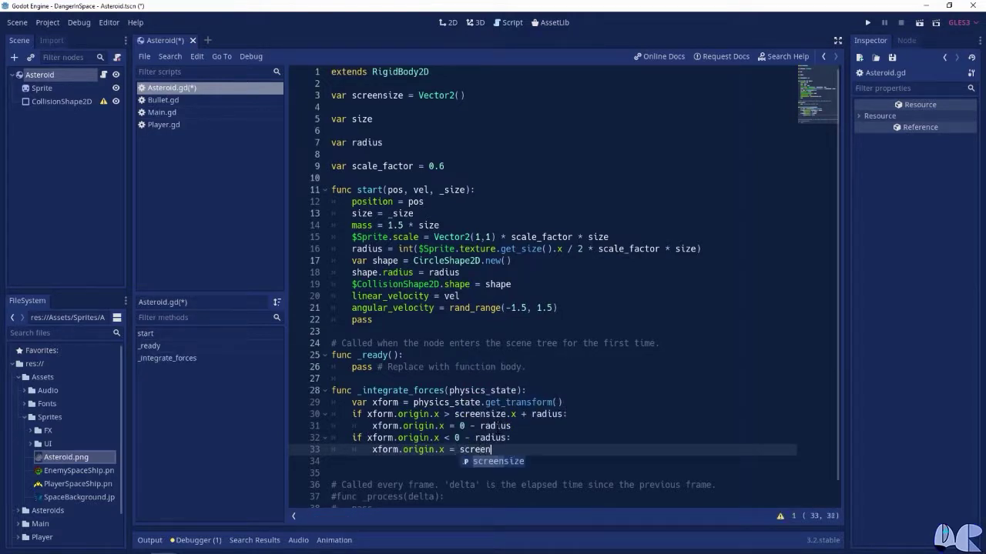
pyautogui.press('Return')
pyautogui.write('.x + rad')
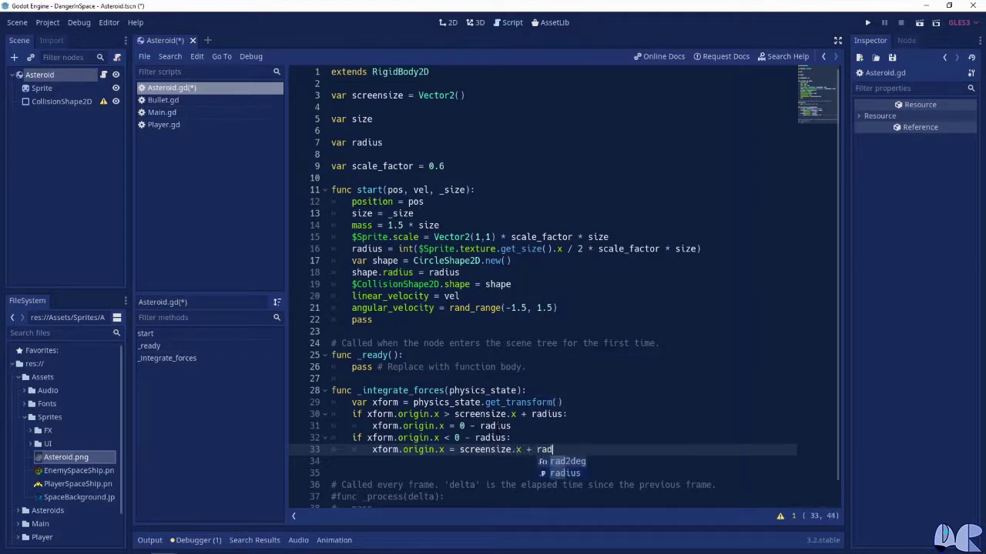
pyautogui.press('Down')
pyautogui.press('Return')
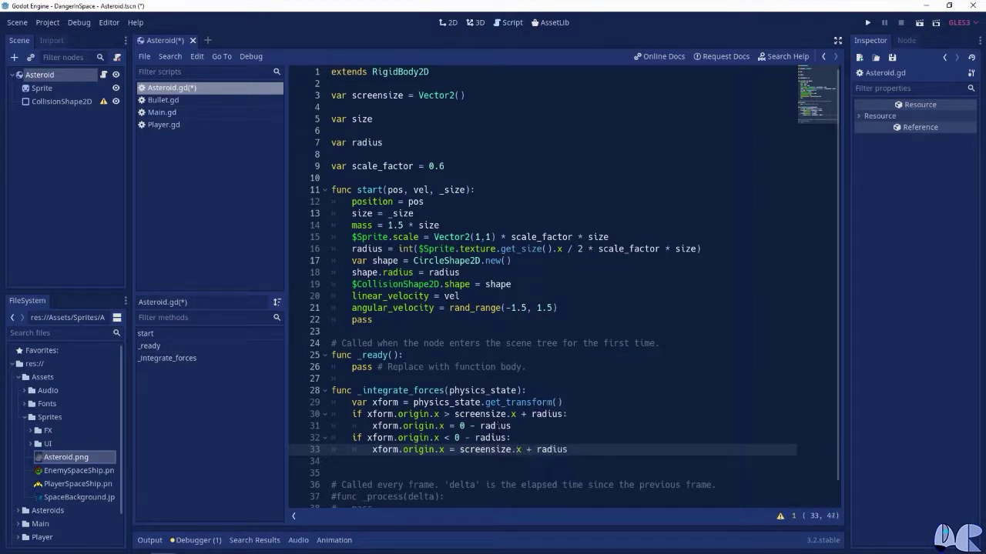
pyautogui.press('Return')
pyautogui.press('BackSpace')
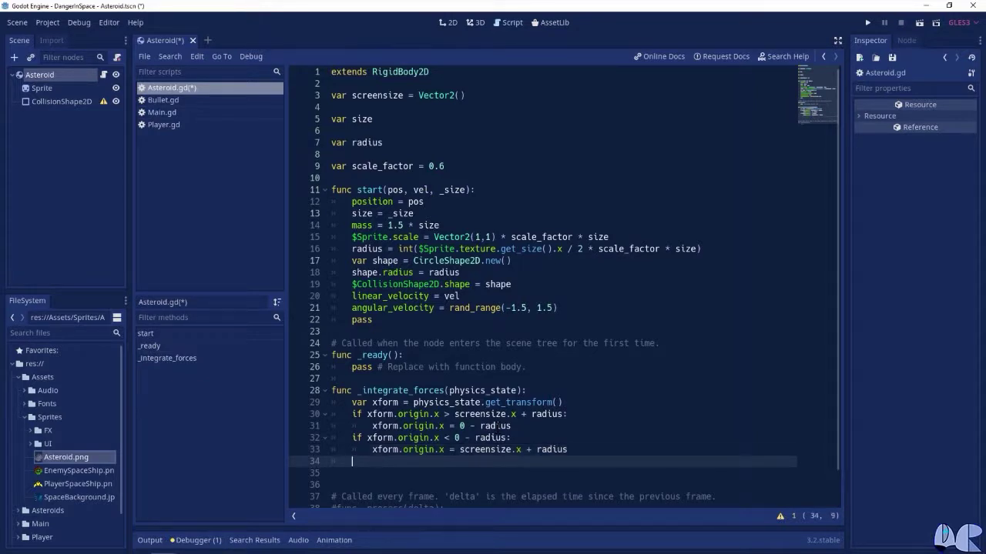
# Step: Add if xform.origin.y > screensize.y + radius: with body xform.origin.y = 0 - radius
pyautogui.write('if xform.origin.x')
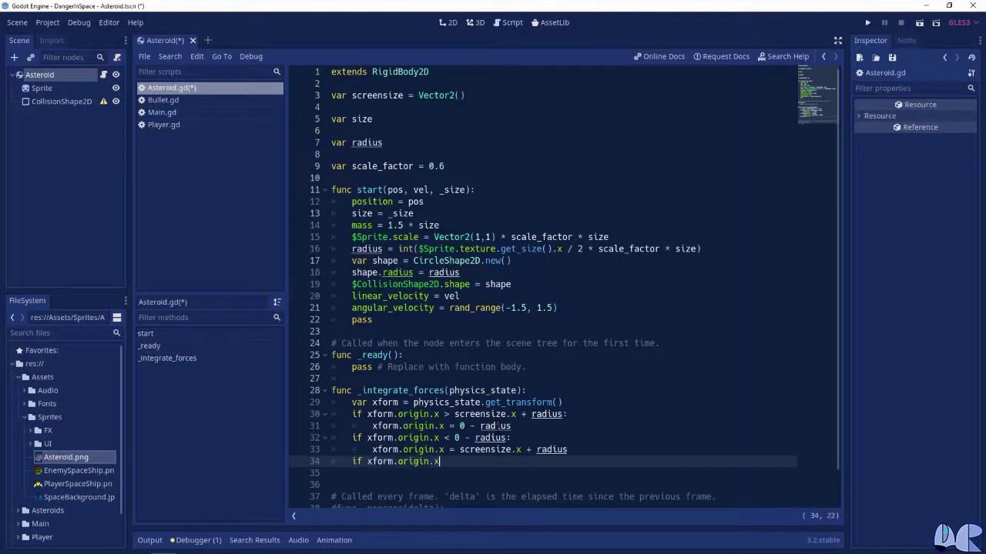
pyautogui.press('BackSpace')
pyautogui.write('y')
pyautogui.click(367, 461)
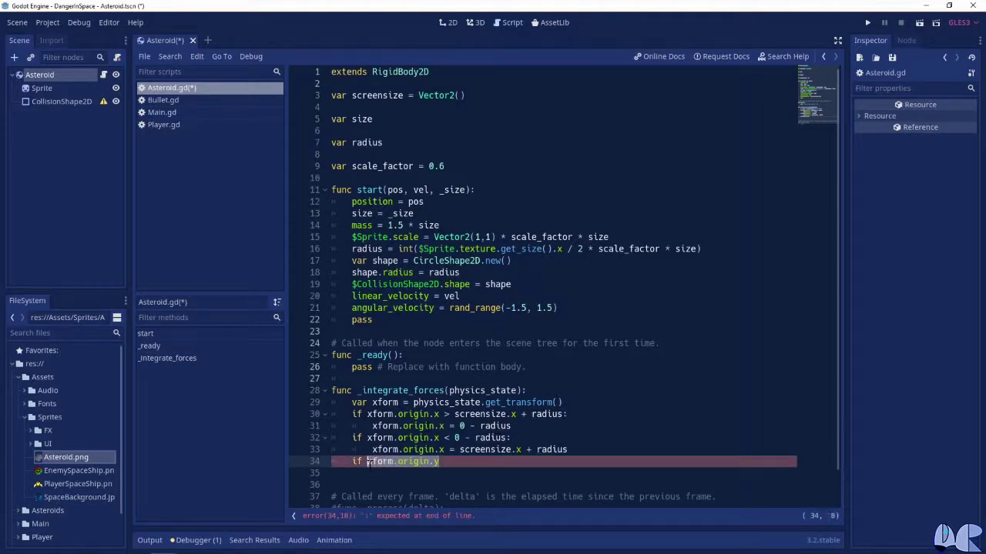
pyautogui.click(478, 463)
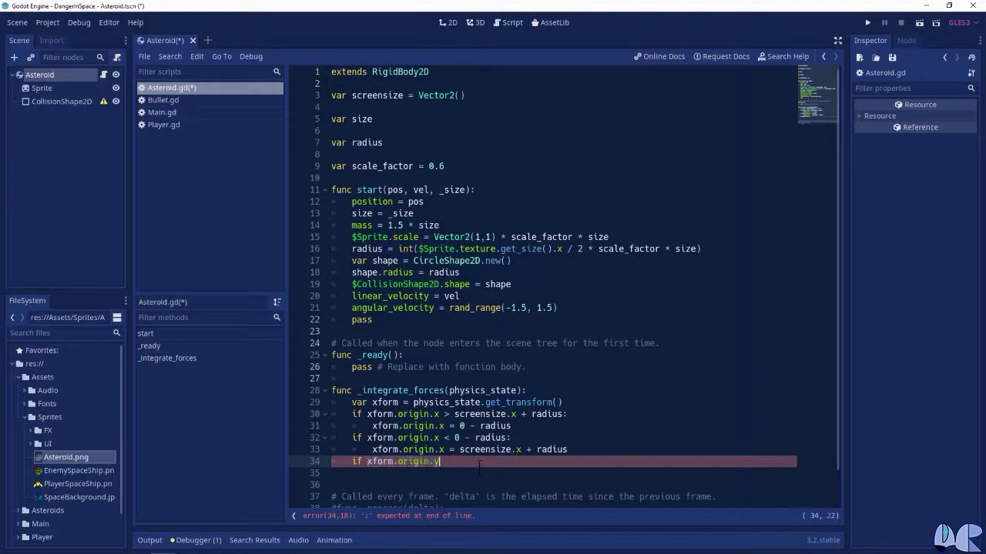
pyautogui.write('> ')
pyautogui.write('s')
pyautogui.write('cree')
pyautogui.press('Return')
pyautogui.write('.y ')
pyautogui.write('+ radius:')
pyautogui.press('Return')
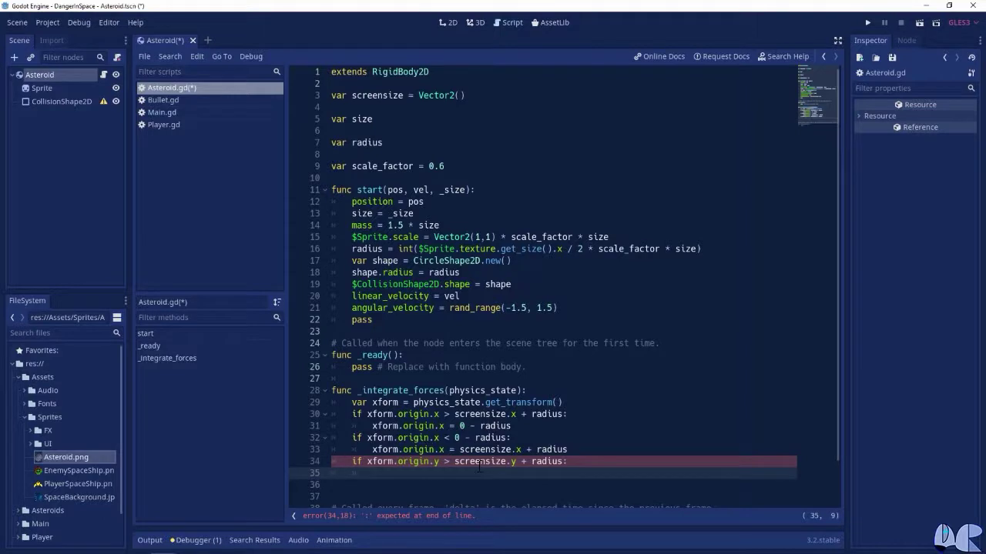
pyautogui.write('xform.origin.y')
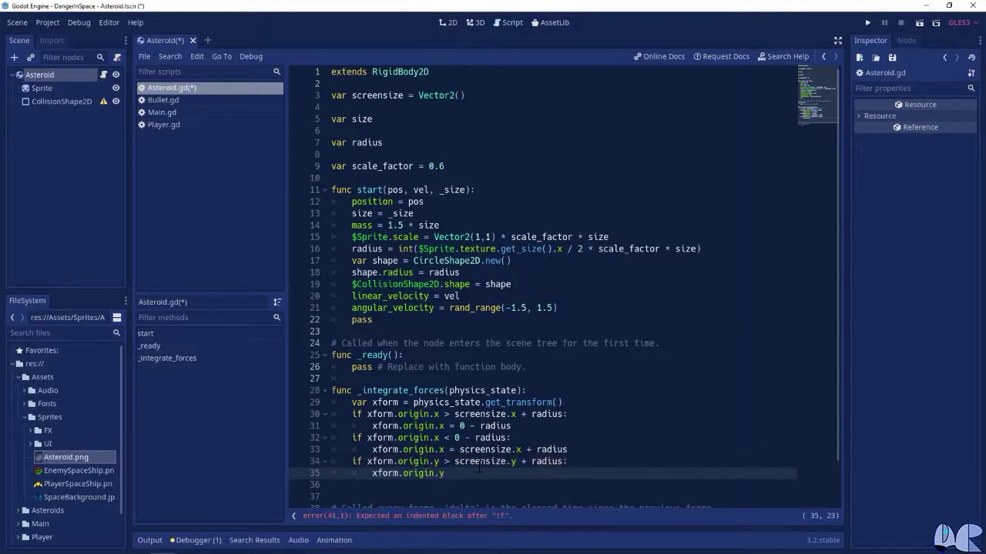
pyautogui.write(' = 0 - radius')
pyautogui.press('Return')
pyautogui.press('BackSpace')
# Step: Add if xform.origin.y < 0 - radius: with body xform.origin.y = screensize.y + radius
pyautogui.write('if xform.origin.y')
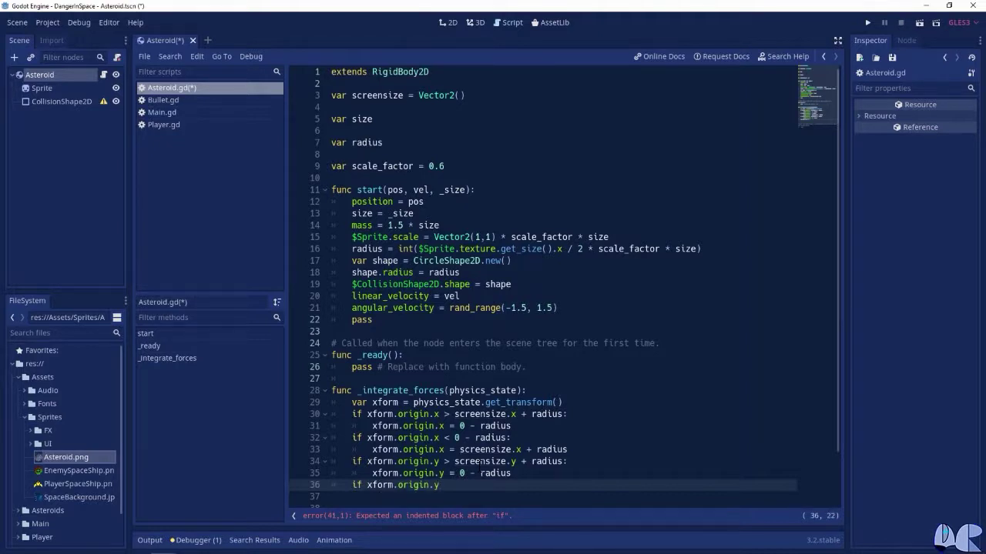
pyautogui.write(' <')
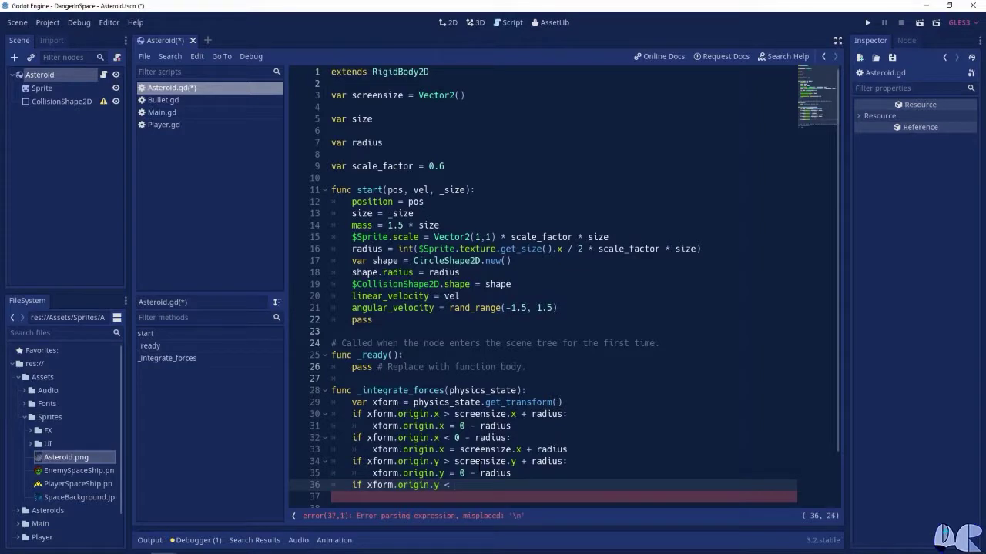
pyautogui.write(' 0 - ')
pyautogui.write('radius')
pyautogui.write(':')
pyautogui.press('Return')
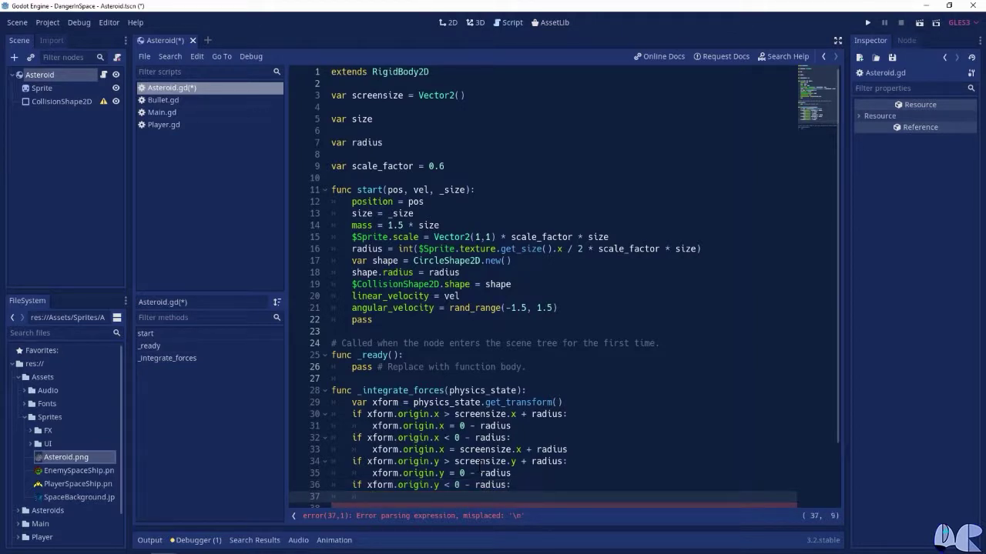
pyautogui.write('xform.origin.y = screen')
pyautogui.press('Return')
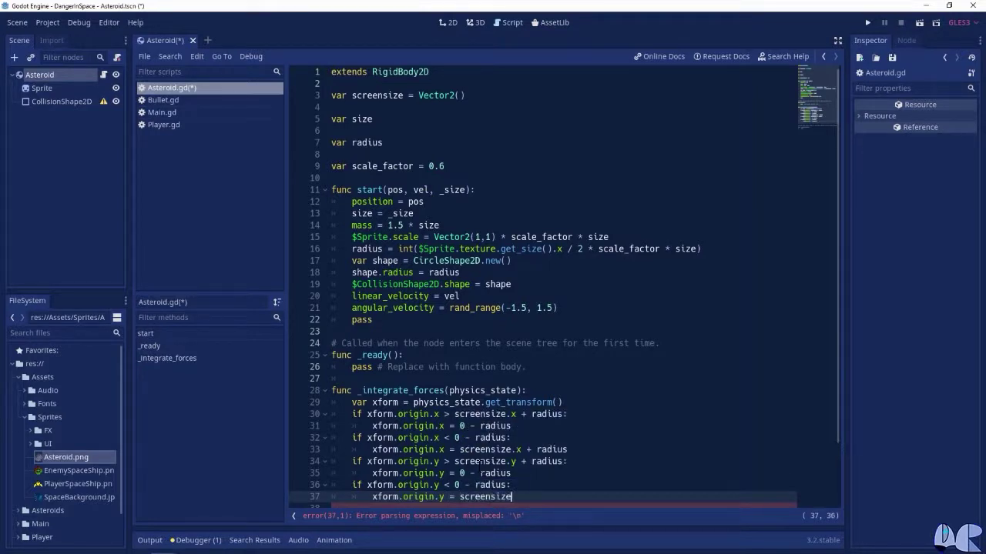
pyautogui.write('.y')
pyautogui.write(' + radius')
# Step: At function indentation, add physics_state.set_transform(xform) followed by a pass line
pyautogui.press('Return')
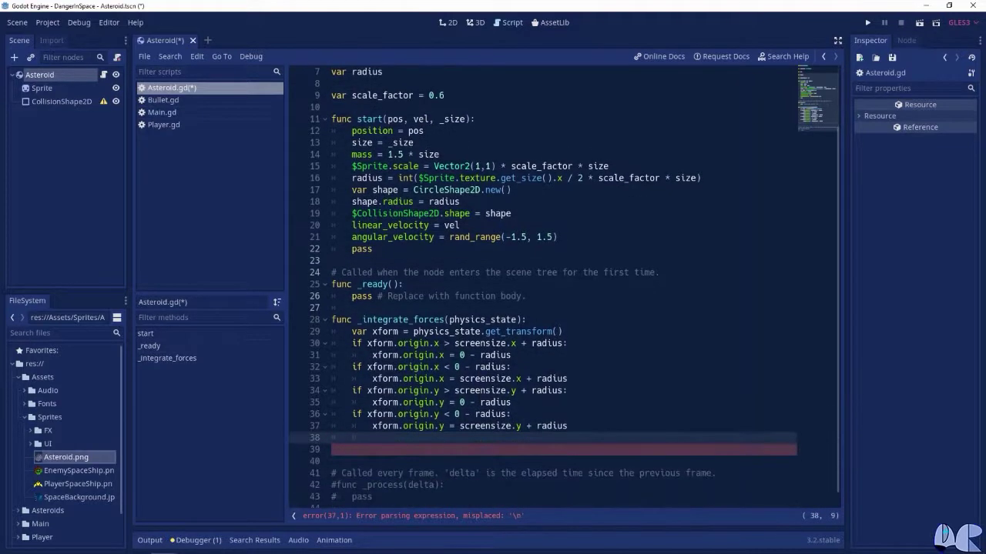
pyautogui.press('BackSpace')
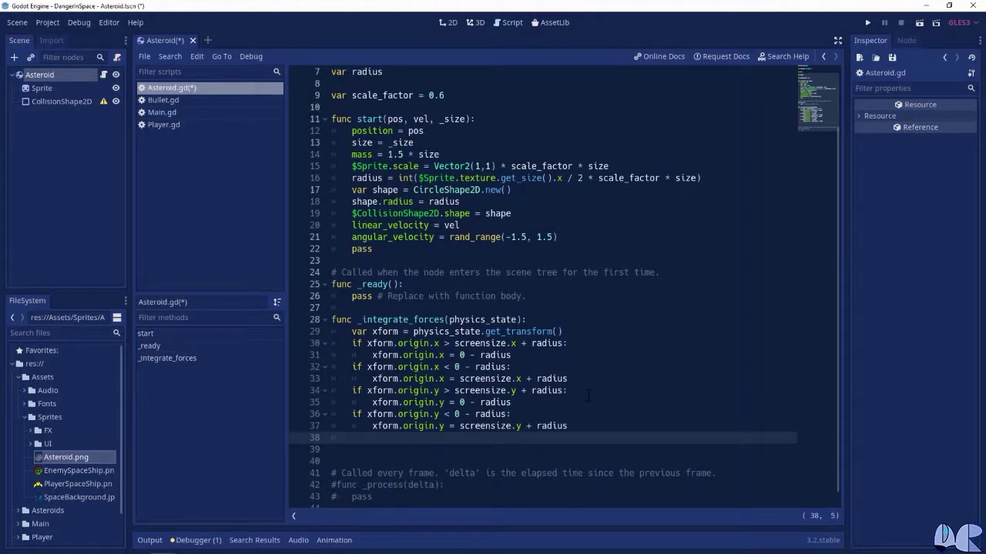
pyautogui.write('phy')
pyautogui.press('Down')
pyautogui.press('Return')
pyautogui.write('.set_transform')
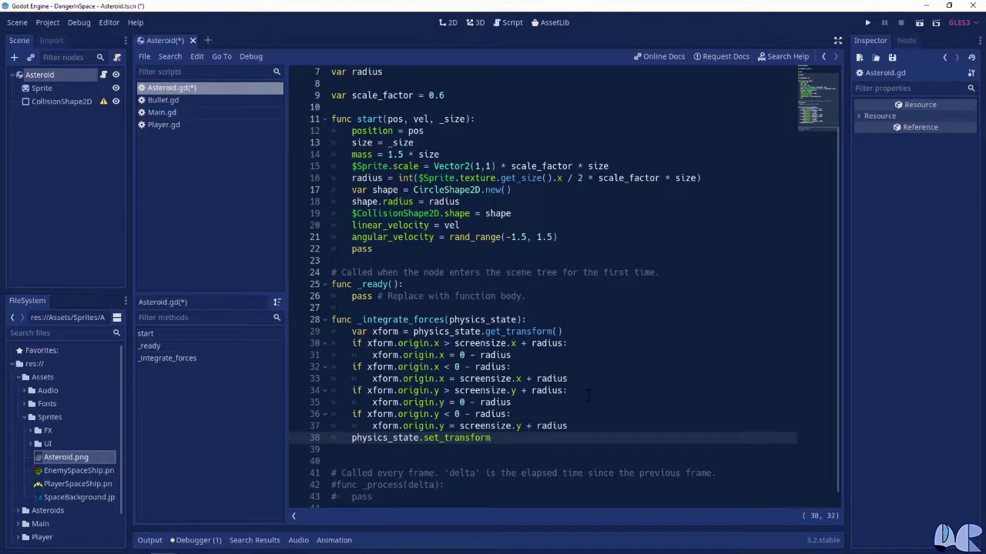
pyautogui.write('(xform)')
pyautogui.press('Return')
pyautogui.write('pass')
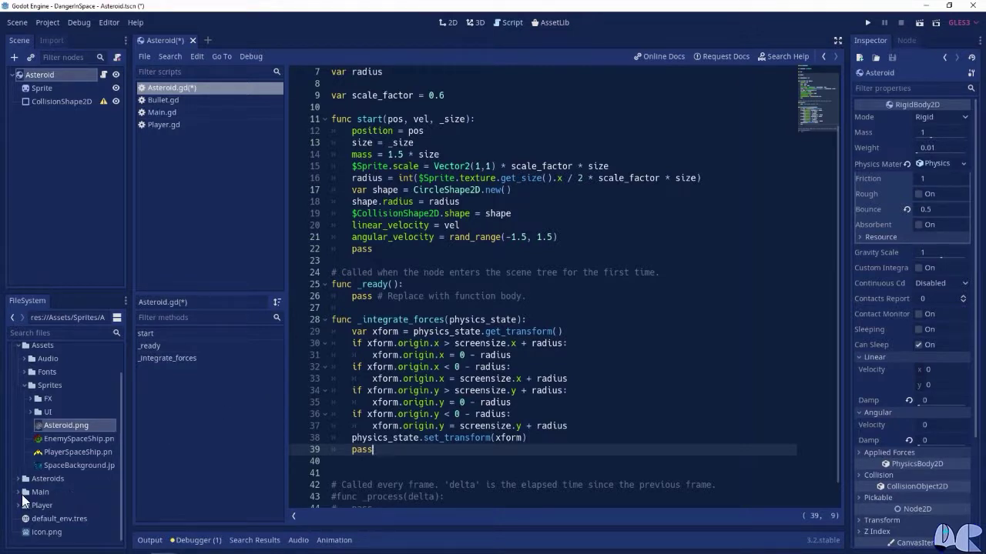
# Step: Expand the Main folder in the FileSystem dock
pyautogui.click(17, 493)
# Step: Open Main.tscn in the 2D view and add a Path2D child node under Main
pyautogui.doubleClick(48, 521)
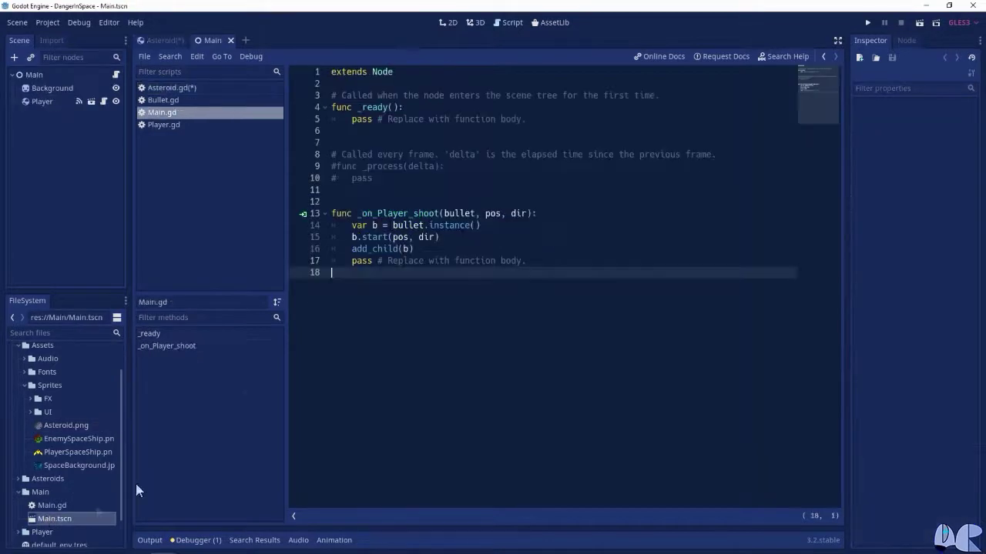
pyautogui.click(447, 22)
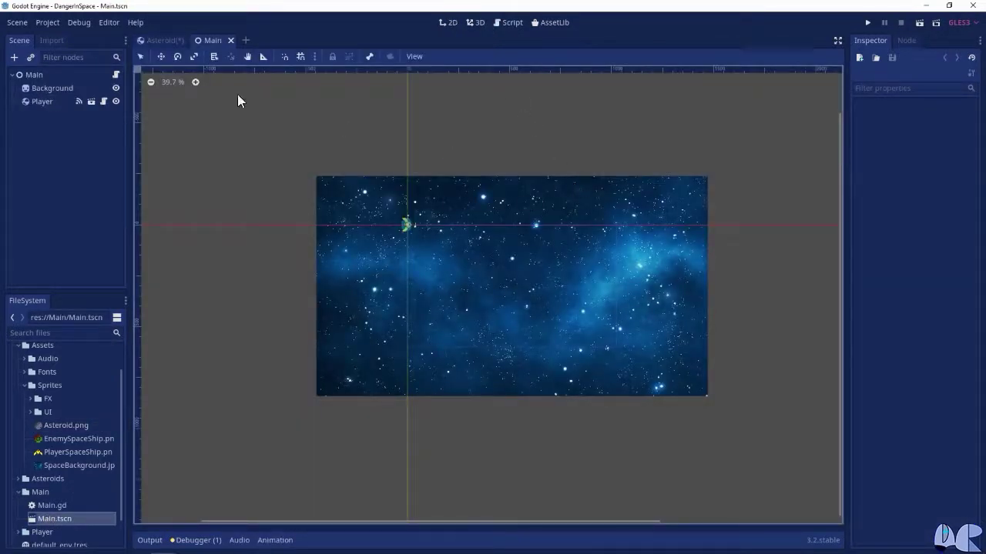
pyautogui.click(29, 75)
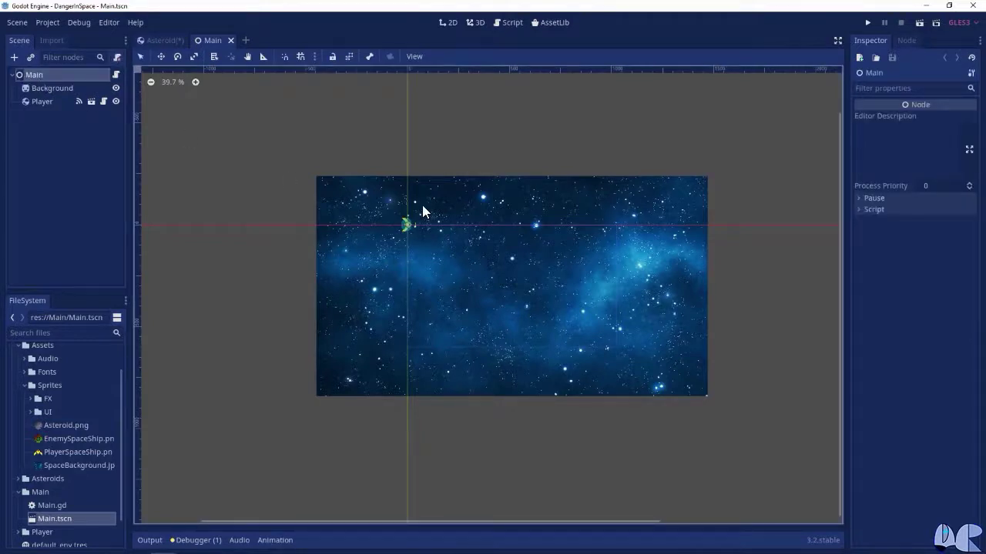
pyautogui.hotkey('ctrl', 'a')
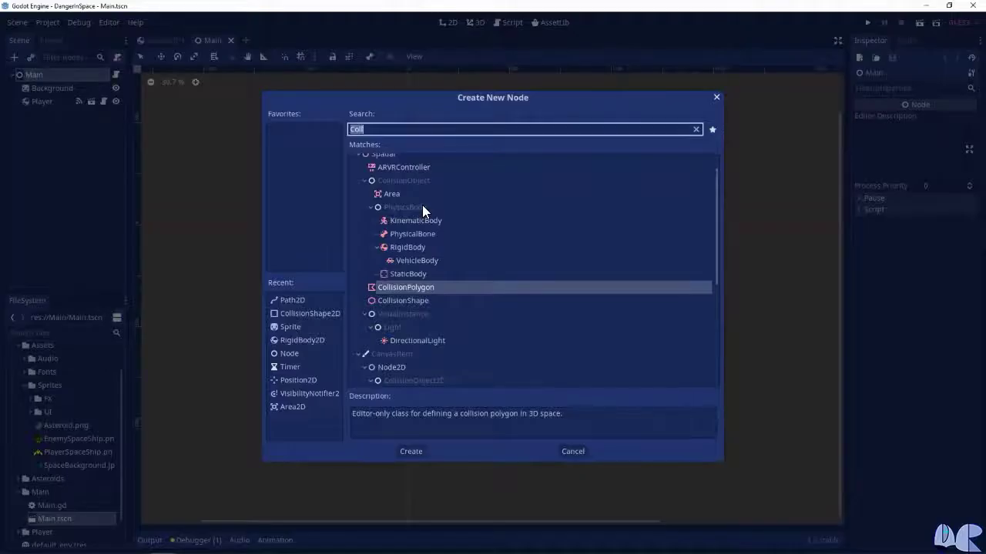
pyautogui.write('Path2d')
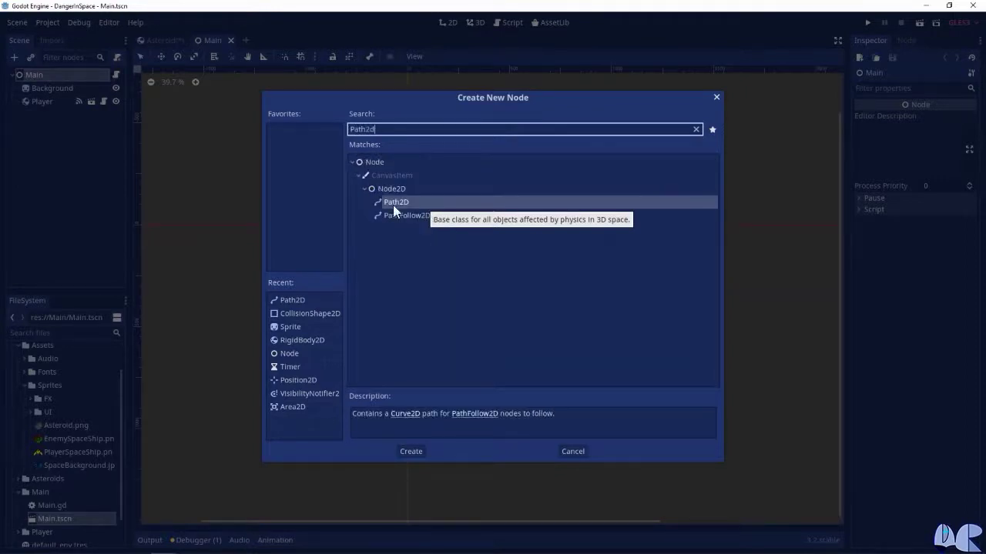
pyautogui.click(415, 451)
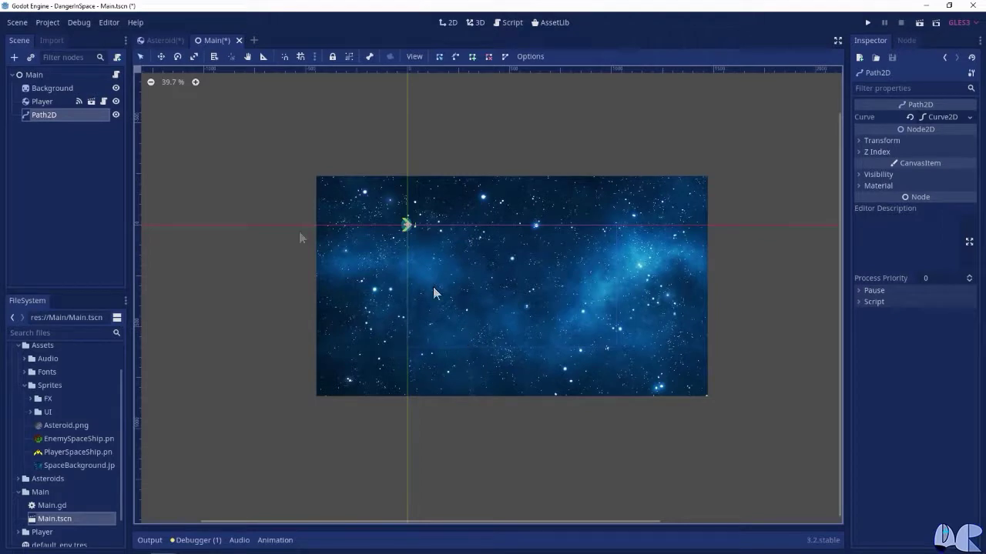
pyautogui.click(67, 115)
# Step: Rename the Path2D node to AsteroidPath and turn on grid snapping
pyautogui.write('Aste')
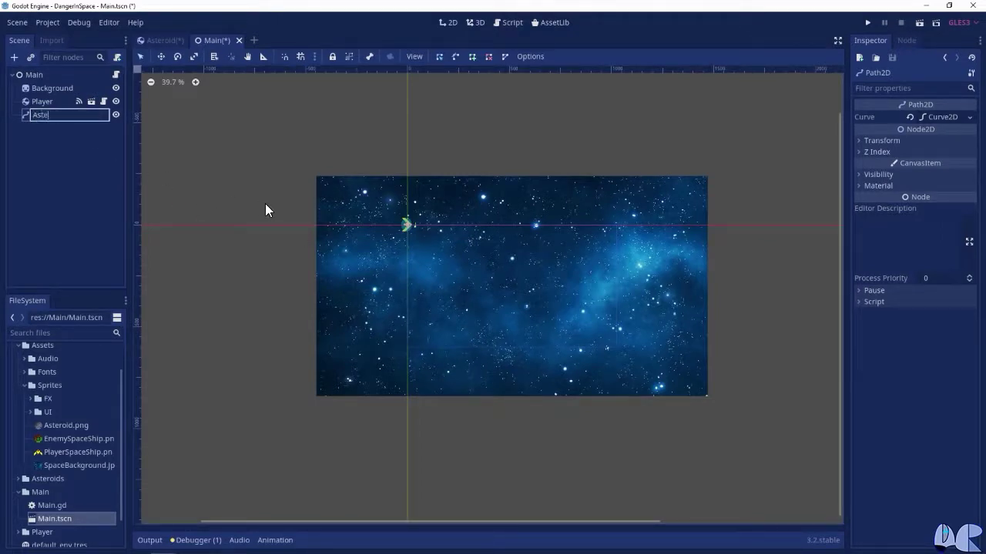
pyautogui.write('o')
pyautogui.press('BackSpace')
pyautogui.write('r')
pyautogui.write('oidPath')
pyautogui.press('Return')
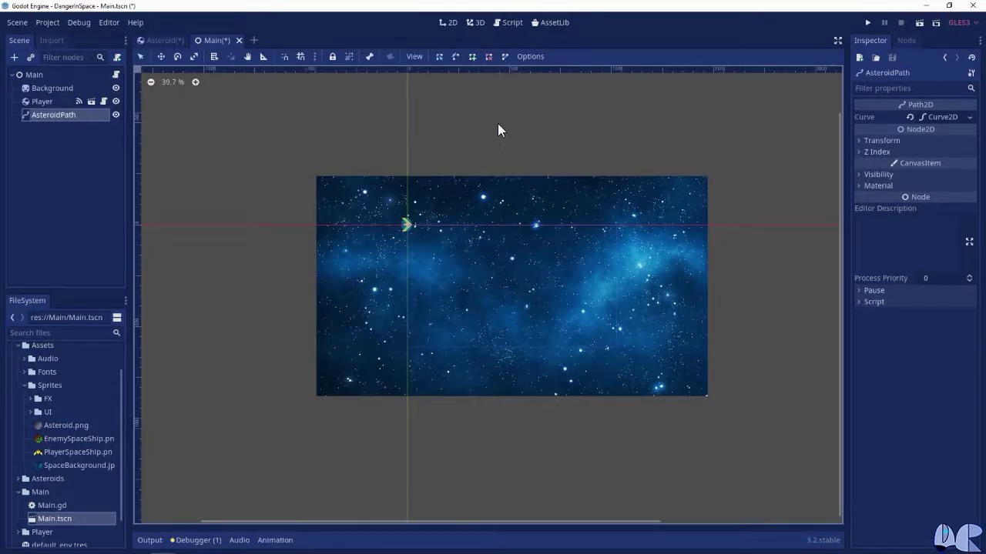
pyautogui.click(300, 57)
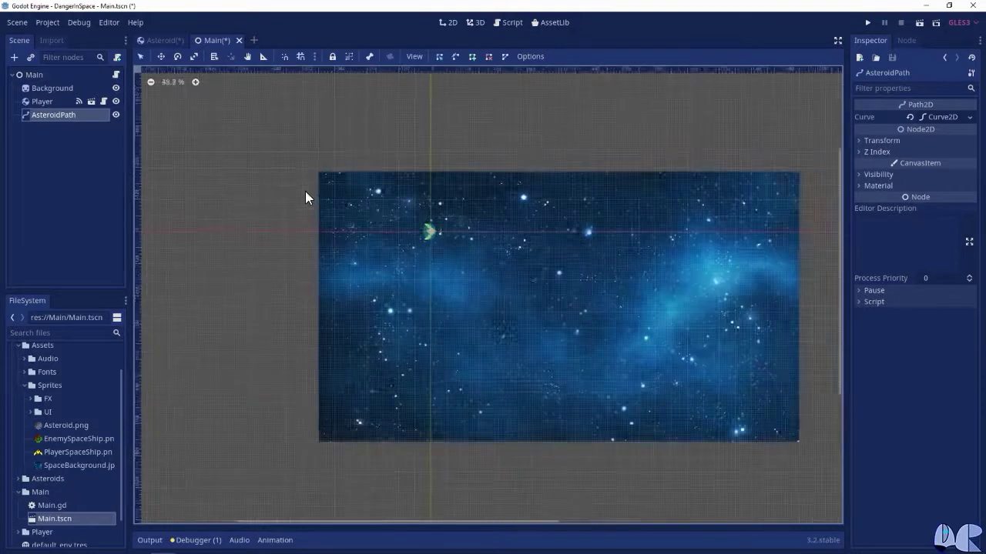
# Step: Zoom the canvas and hide the Background node so only the grid and player show
pyautogui.scroll(3, 371, 218)
pyautogui.scroll(-2, 493, 249)
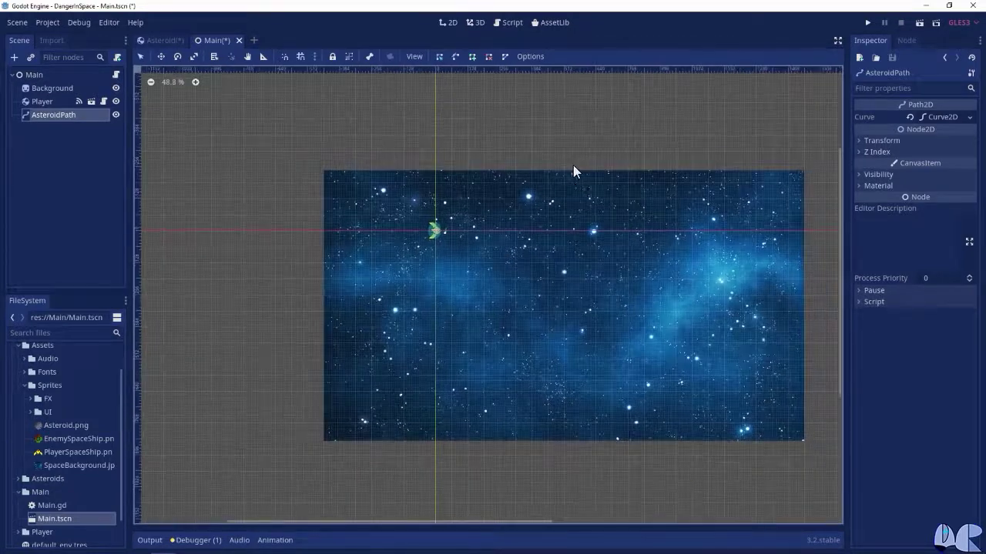
pyautogui.scroll(2, 497, 149)
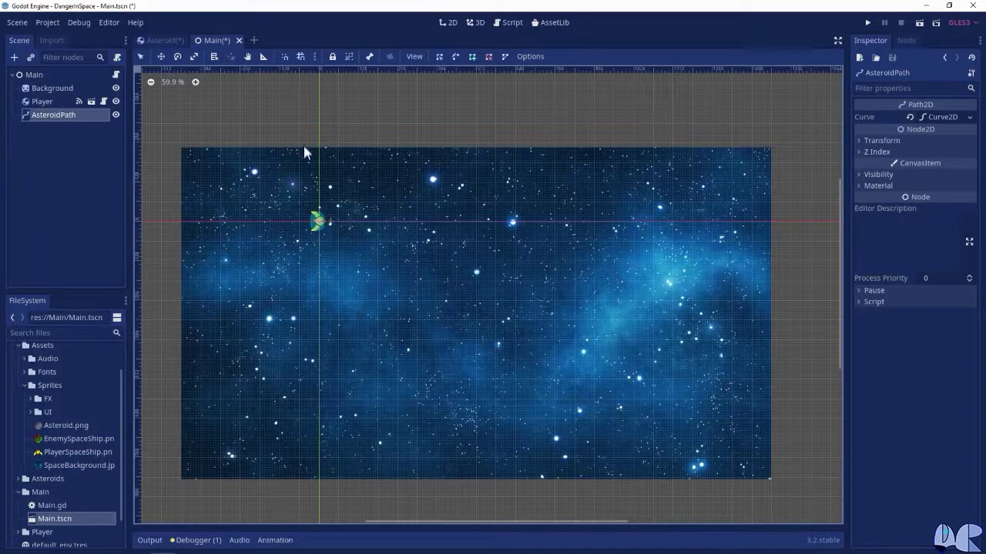
pyautogui.click(116, 88)
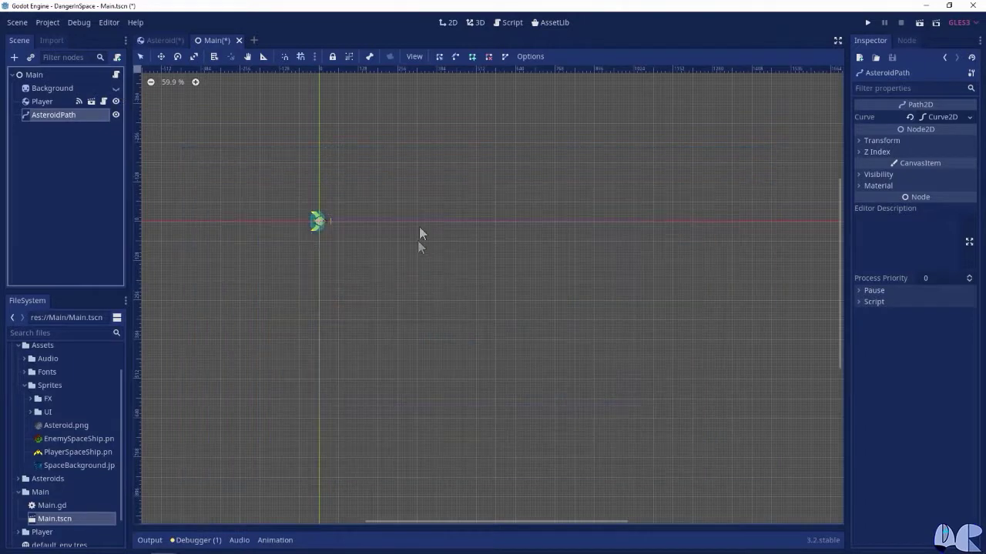
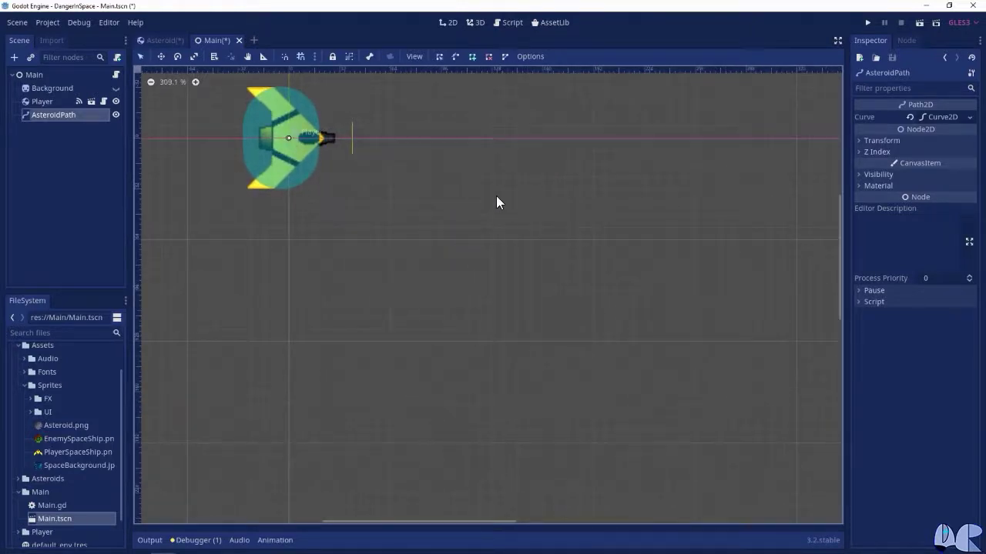
# Step: Add the next rectangle corner point to the AsteroidPath curve
pyautogui.scroll(-3, 495, 195)
pyautogui.scroll(-2, 496, 199)
pyautogui.scroll(-3, 496, 201)
pyautogui.scroll(1, 585, 177)
pyautogui.scroll(1, 532, 215)
pyautogui.scroll(2, 660, 226)
pyautogui.scroll(2, 615, 205)
pyautogui.scroll(2, 538, 187)
pyautogui.scroll(2, 531, 154)
pyautogui.click(534, 143)
# Step: Zoom and pan the canvas back toward the path's origin corner to check the rectangle
pyautogui.scroll(-3, 563, 231)
pyautogui.scroll(-3, 565, 242)
pyautogui.scroll(-3, 567, 261)
pyautogui.scroll(-2, 593, 308)
pyautogui.scroll(1, 604, 351)
pyautogui.scroll(5, 603, 356)
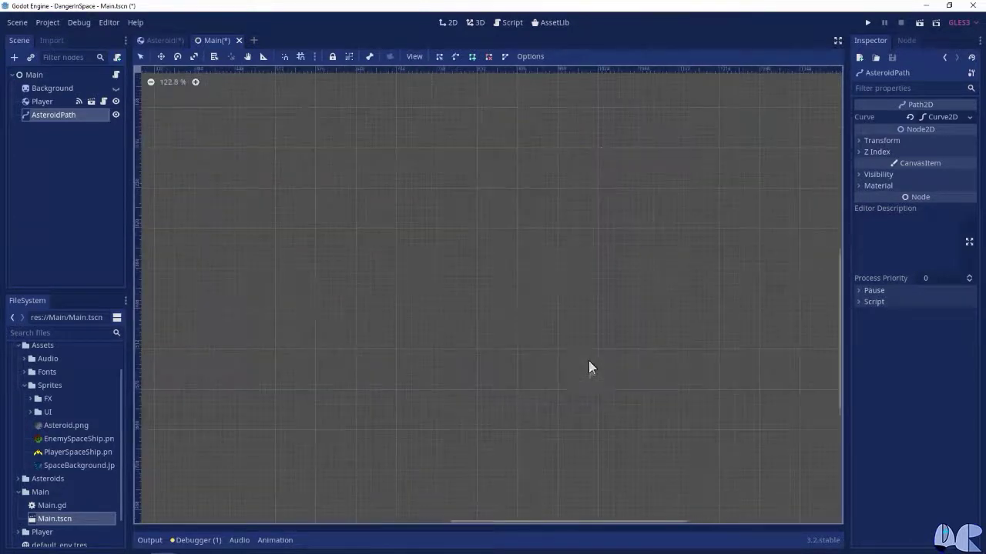
pyautogui.scroll(1, 575, 366)
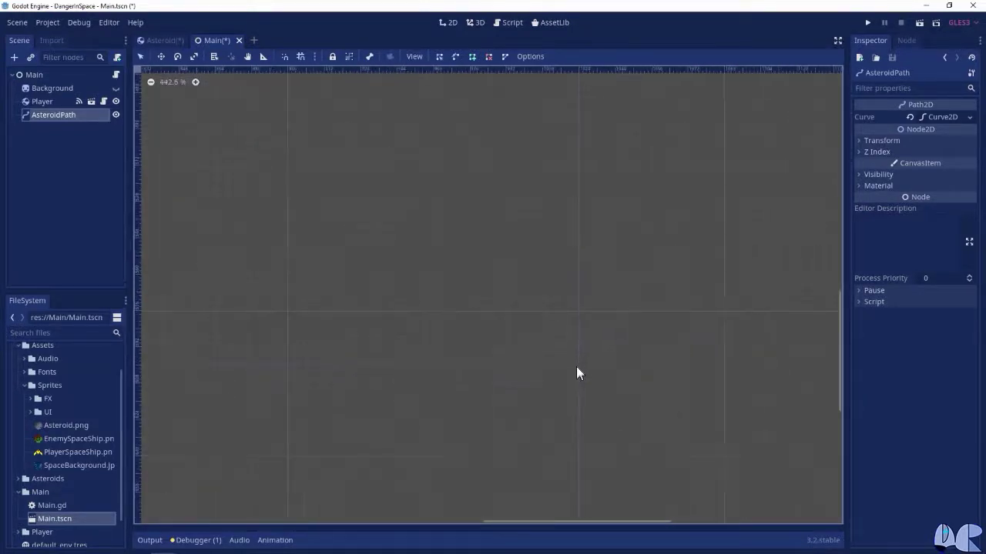
pyautogui.scroll(-2, 578, 365)
pyautogui.scroll(-2, 589, 382)
pyautogui.scroll(-2, 599, 400)
pyautogui.scroll(-2, 602, 402)
pyautogui.scroll(-3, 602, 402)
pyautogui.moveTo(669, 385); pyautogui.dragTo(792, 326, button='middle')
pyautogui.scroll(4, 413, 400)
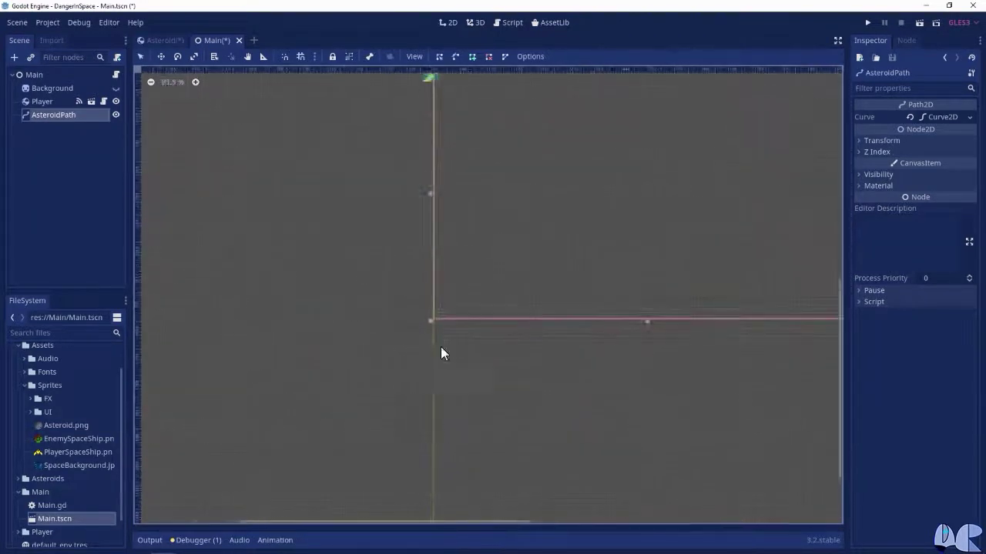
pyautogui.scroll(2, 431, 311)
pyautogui.scroll(2, 426, 312)
pyautogui.scroll(2, 398, 292)
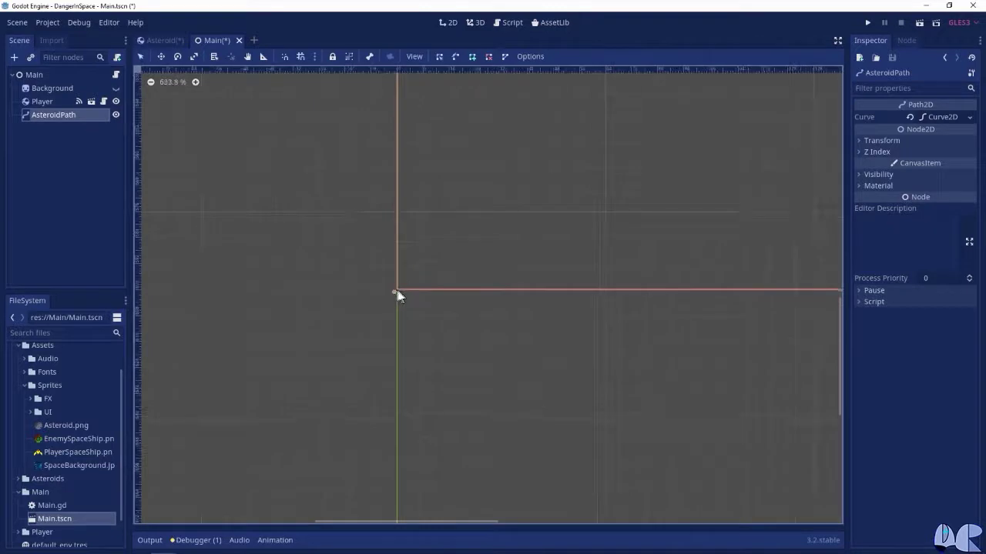
pyautogui.scroll(-2, 457, 324)
pyautogui.scroll(-2, 459, 328)
pyautogui.scroll(-3, 459, 334)
pyautogui.scroll(-2, 458, 342)
pyautogui.scroll(-1, 459, 342)
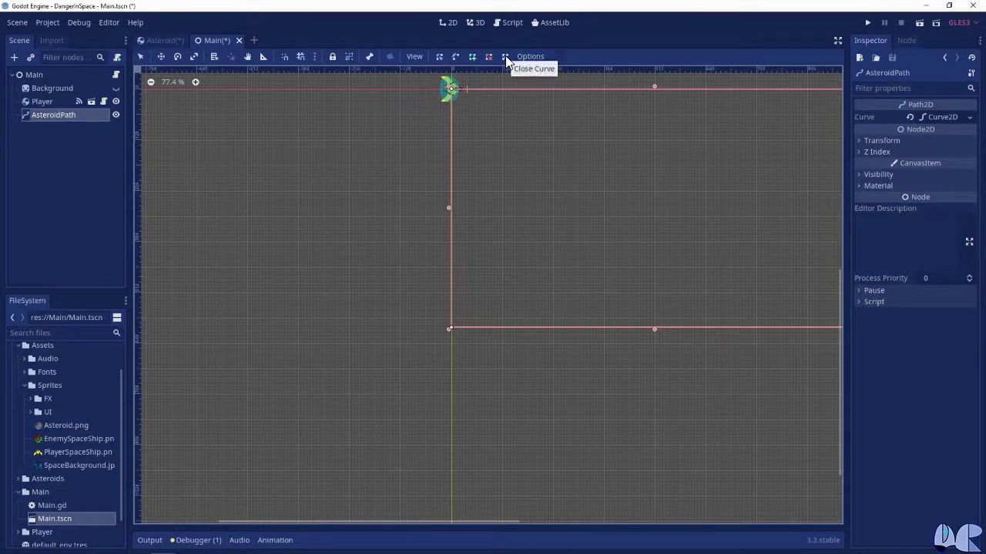
pyautogui.scroll(5, 445, 319)
pyautogui.scroll(8, 446, 316)
pyautogui.scroll(4, 451, 309)
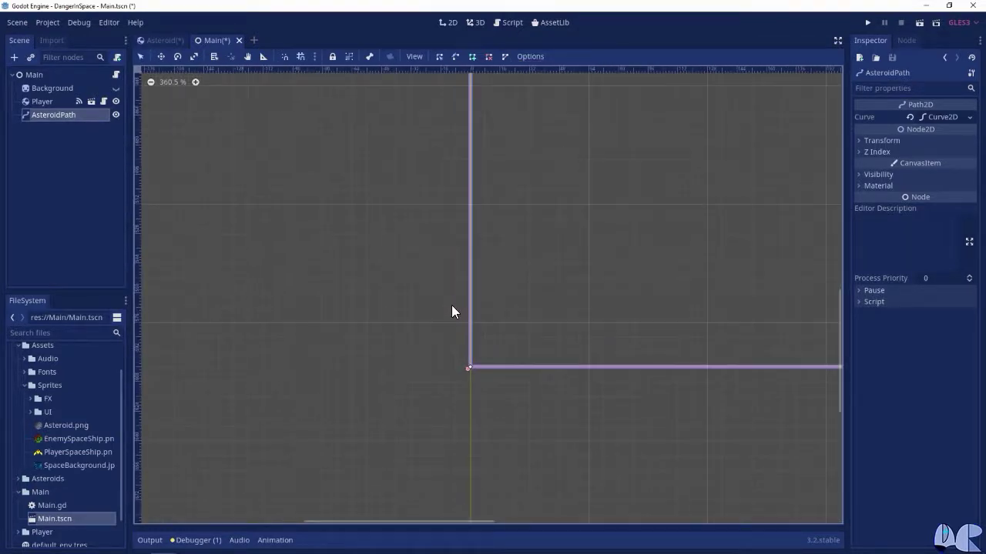
pyautogui.scroll(3, 462, 281)
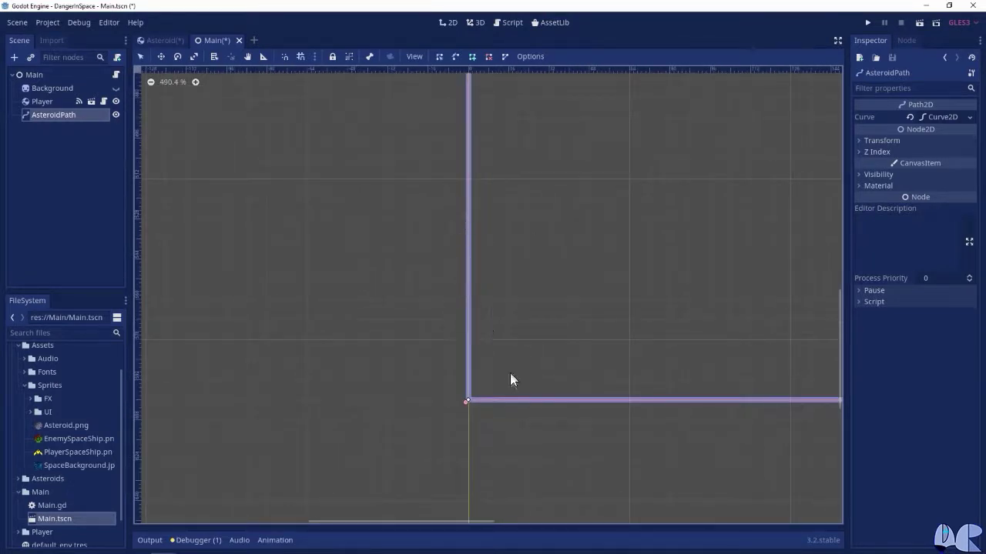
pyautogui.scroll(-7, 485, 281)
pyautogui.scroll(-10, 486, 293)
pyautogui.scroll(-3, 550, 253)
pyautogui.scroll(-5, 553, 196)
pyautogui.scroll(-1, 511, 194)
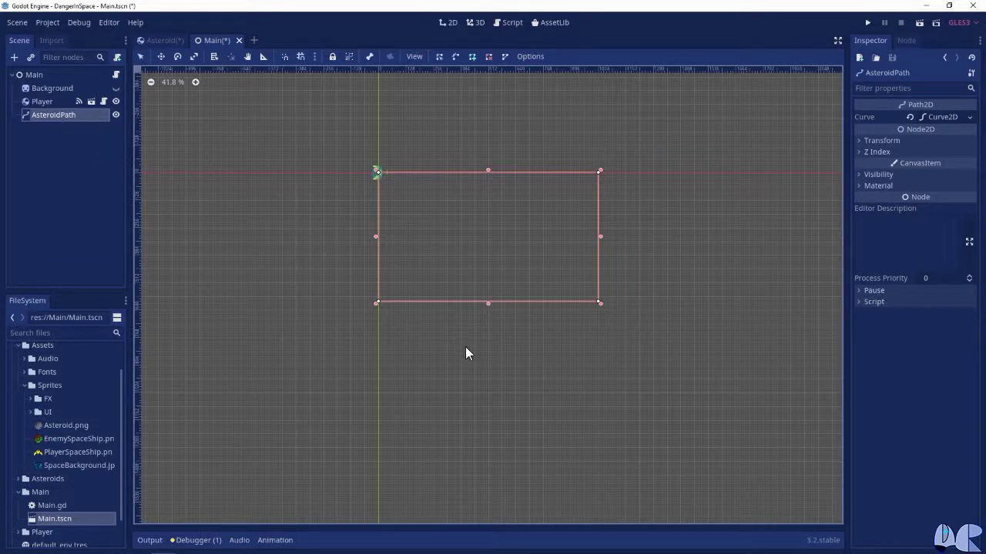
pyautogui.hotkey('ctrl', 'a')
# Step: Create a PathFollow2D under AsteroidPath, rename it AsteroidSpawn, then select Main
pyautogui.write('Path')
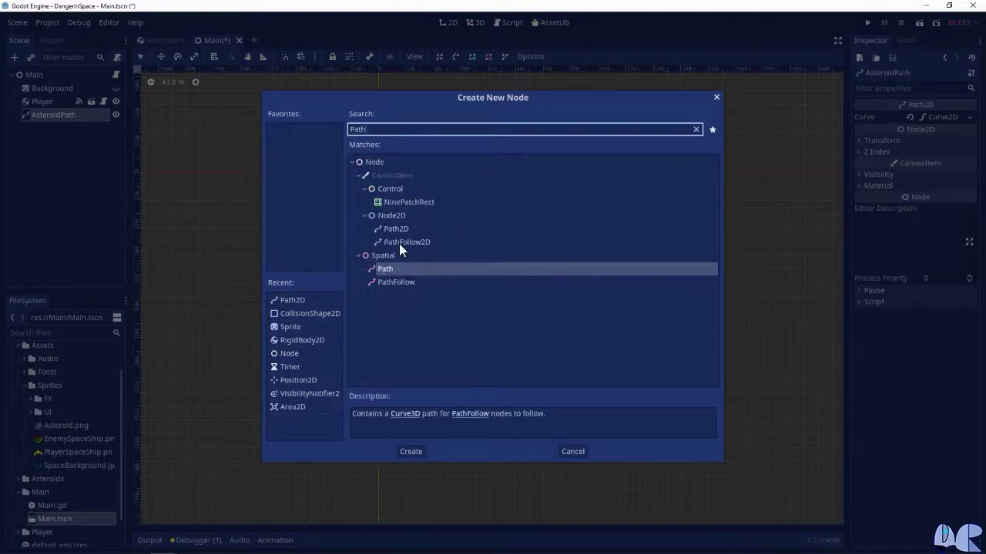
pyautogui.click(423, 243)
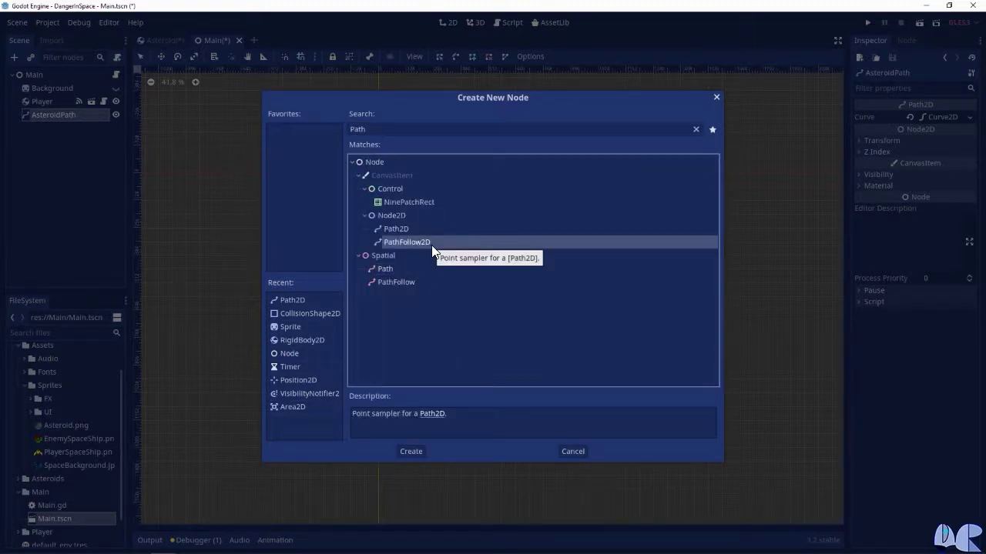
pyautogui.click(412, 449)
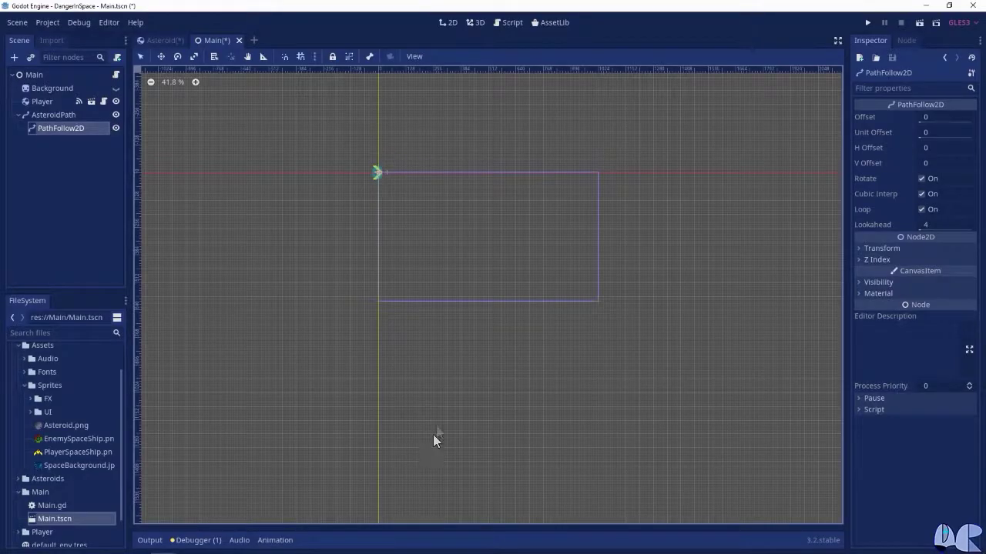
pyautogui.doubleClick(73, 128)
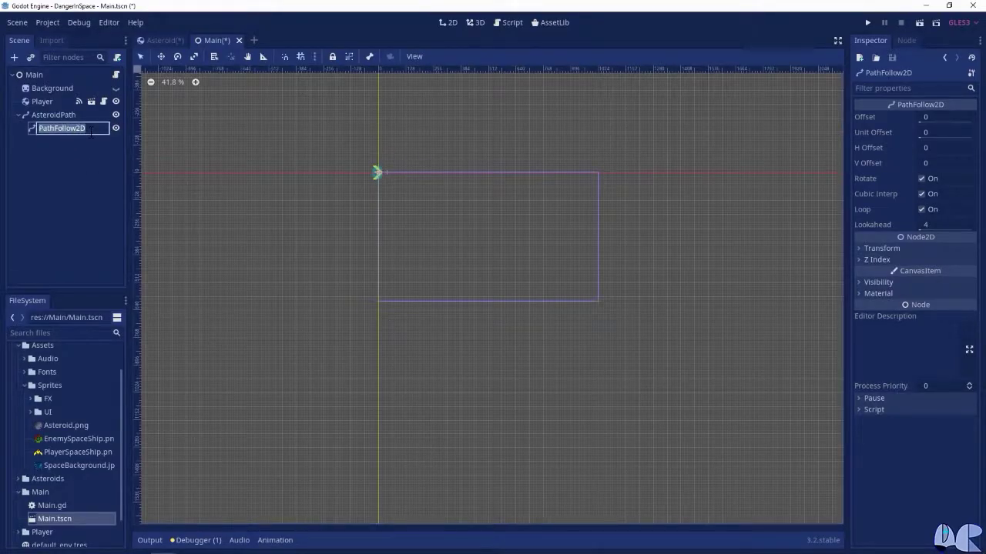
pyautogui.write('AsteroidSpawn')
pyautogui.press('Return')
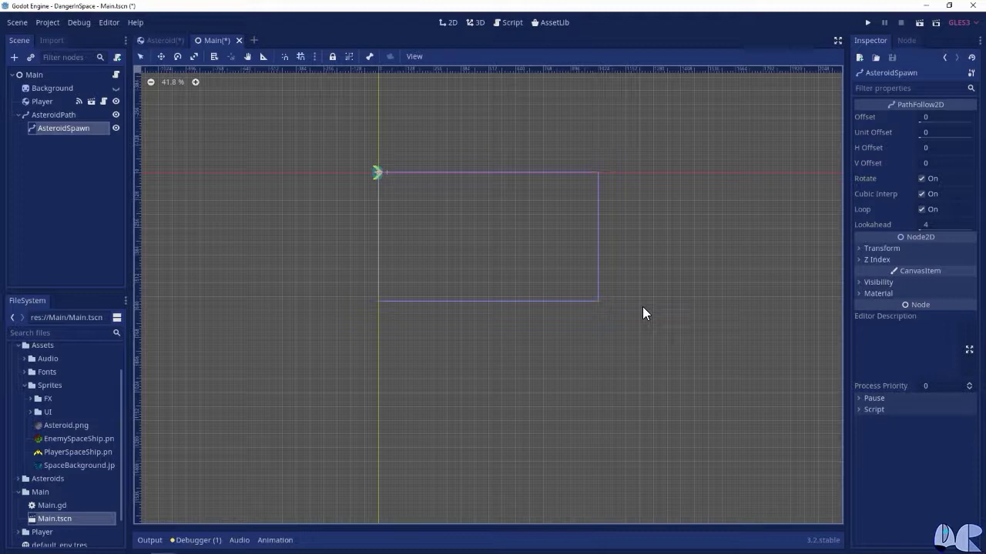
pyautogui.click(34, 75)
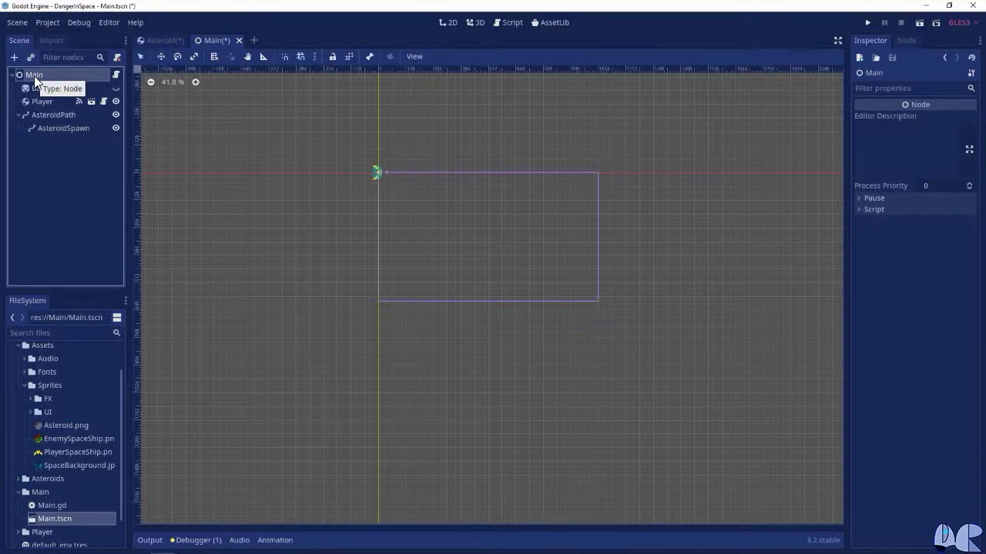
# Step: Add a plain Node child to Main and rename it Asteroids
pyautogui.click(14, 56)
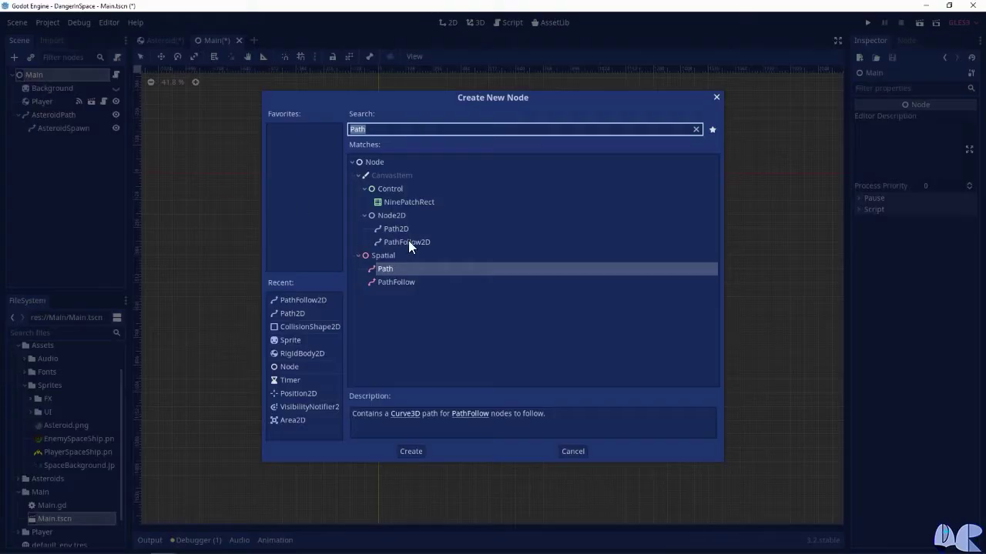
pyautogui.write('Node')
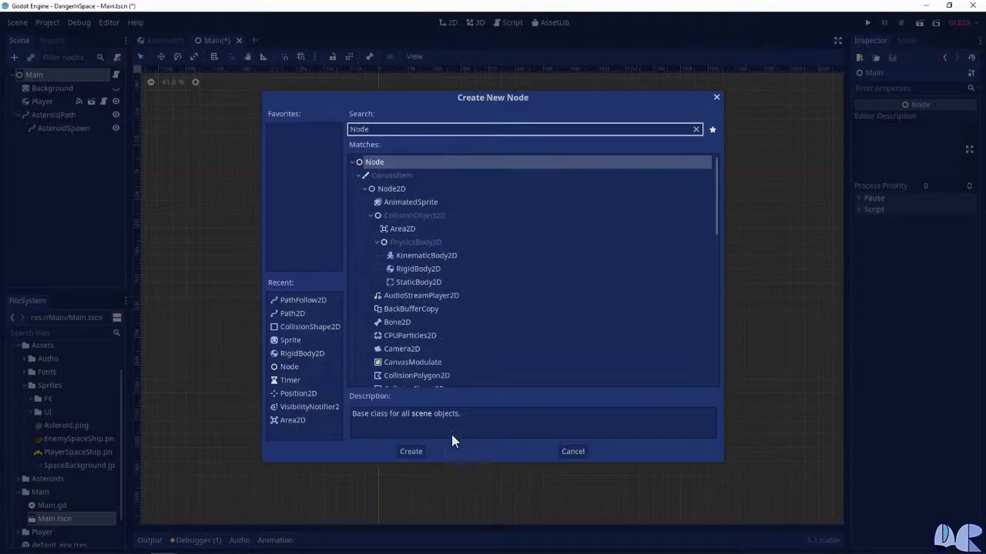
pyautogui.click(416, 452)
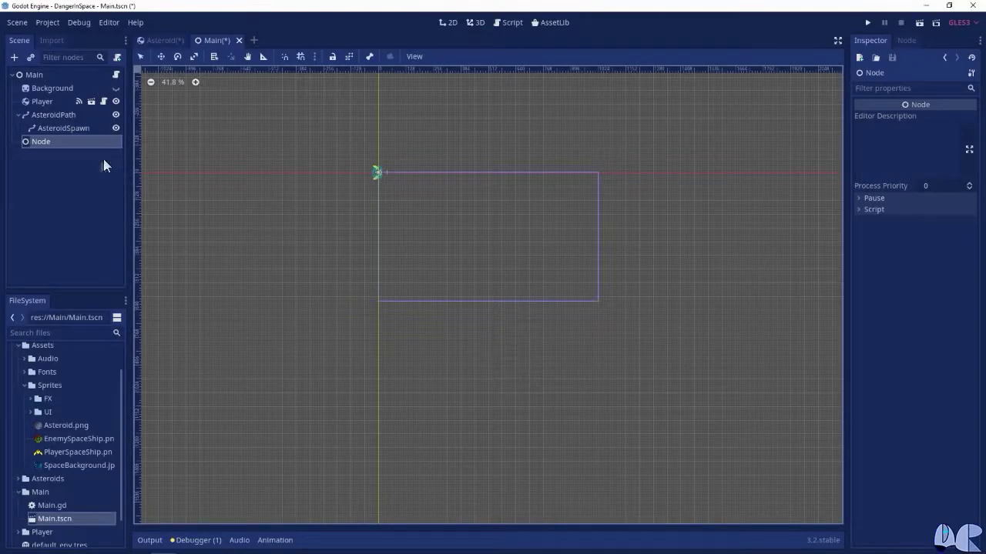
pyautogui.click(74, 141)
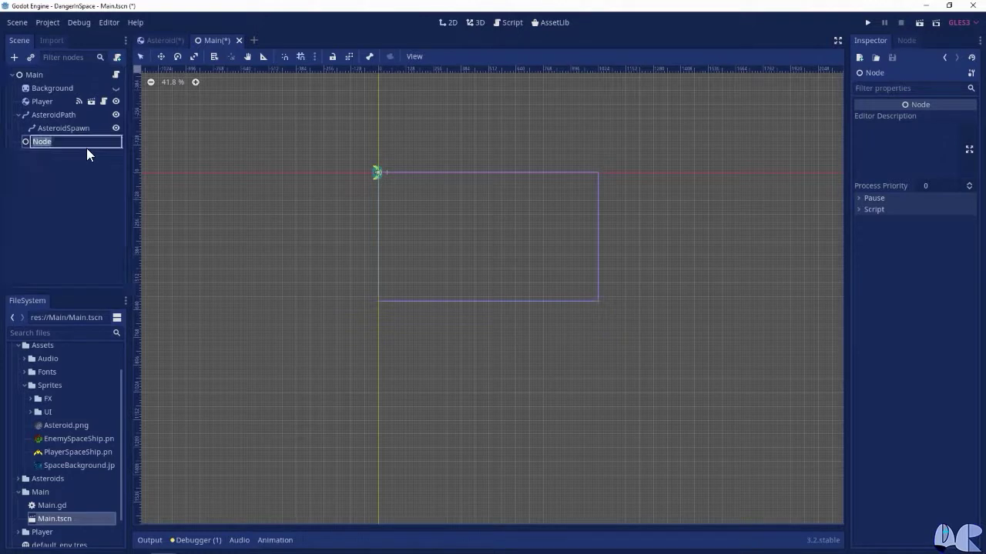
pyautogui.write('Asteroids')
pyautogui.press('Return')
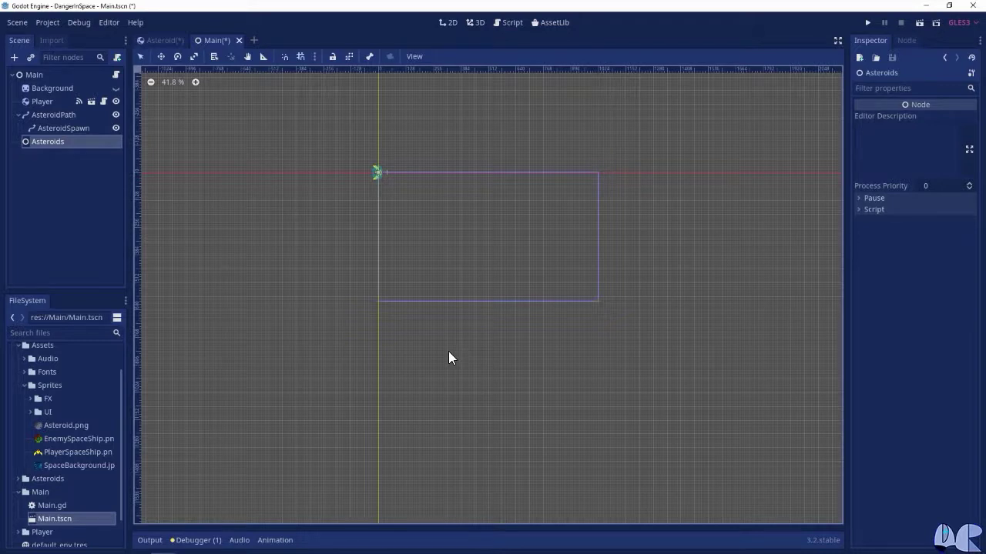
# Step: Make the Background node visible again and bring up Main.gd in the script editor
pyautogui.click(116, 87)
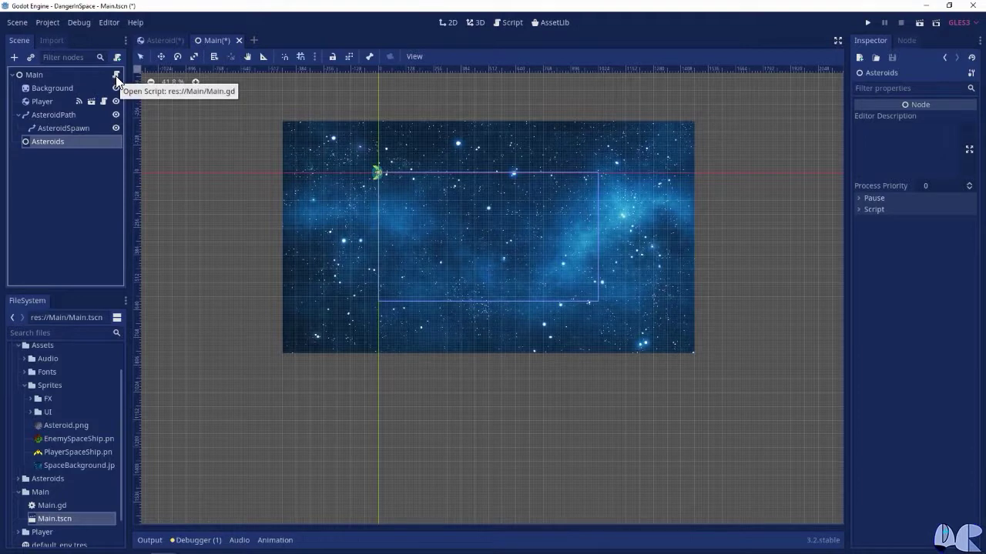
pyautogui.click(117, 75)
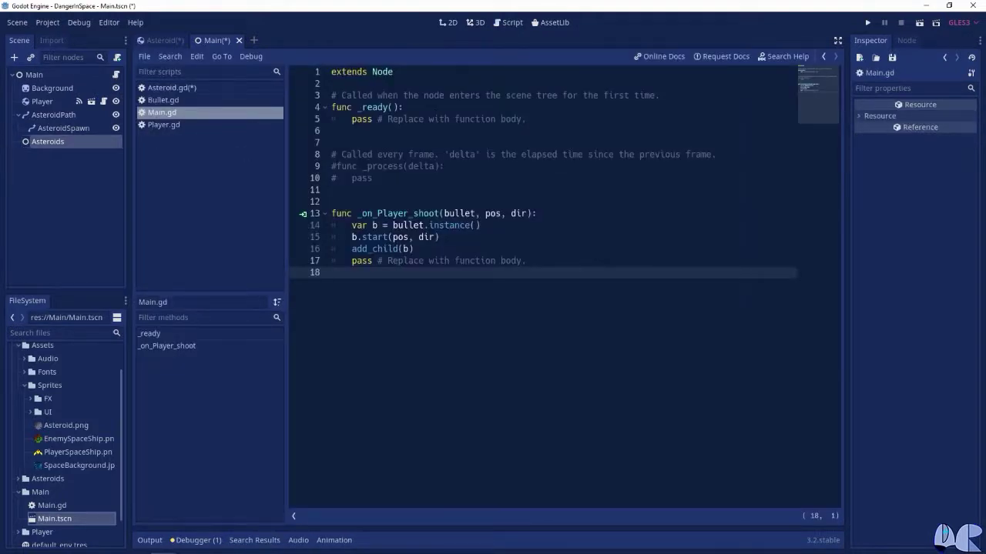
# Step: Add 'export (PackedScene) var Asteroid' and 'var screensize = Vector2()' below extends Node
pyautogui.click(414, 71)
pyautogui.press('Return')
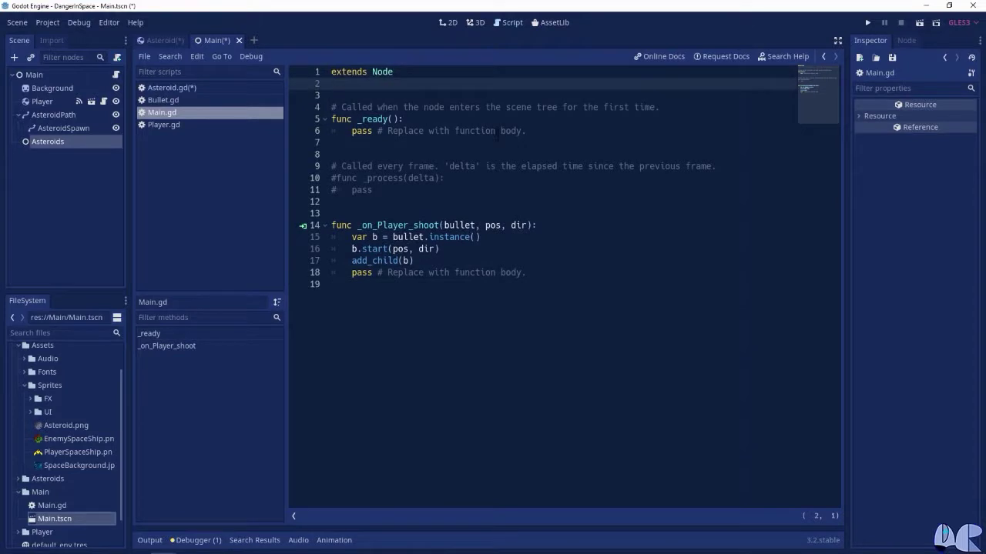
pyautogui.press('Return')
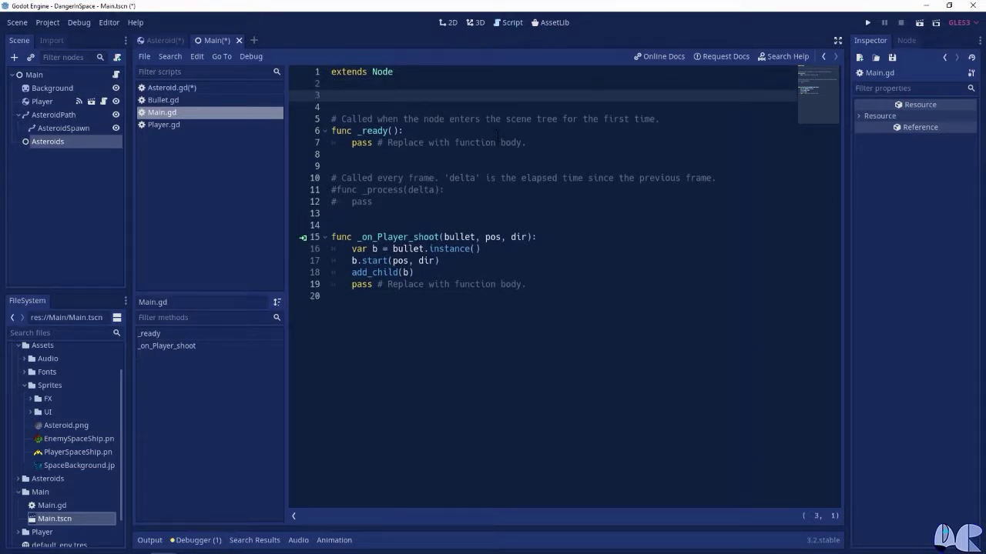
pyautogui.write('export')
pyautogui.write(' (Pac')
pyautogui.write('k')
pyautogui.press('Down')
pyautogui.press('Down')
pyautogui.press('Return')
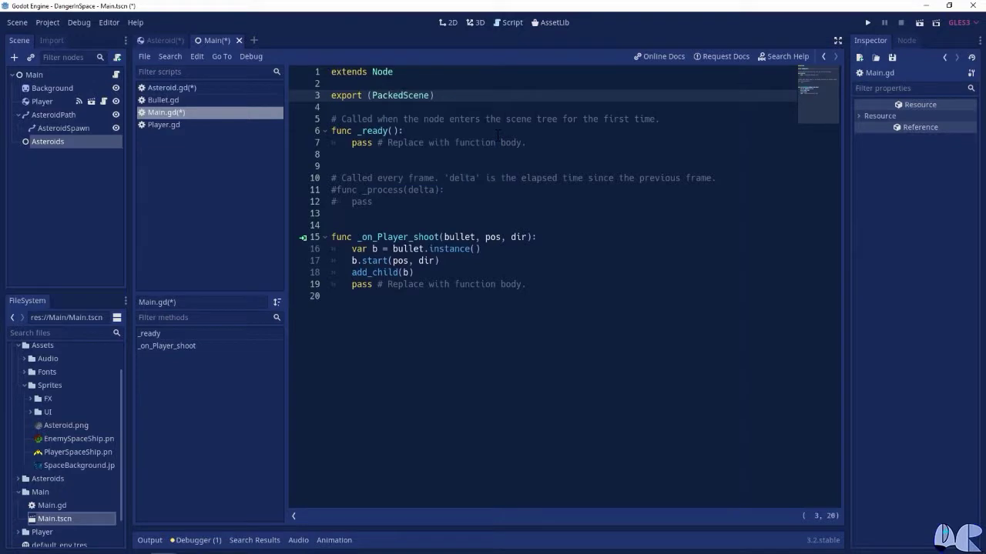
pyautogui.write('var Asteroid')
pyautogui.press('Return')
pyautogui.press('Return')
pyautogui.write('var ')
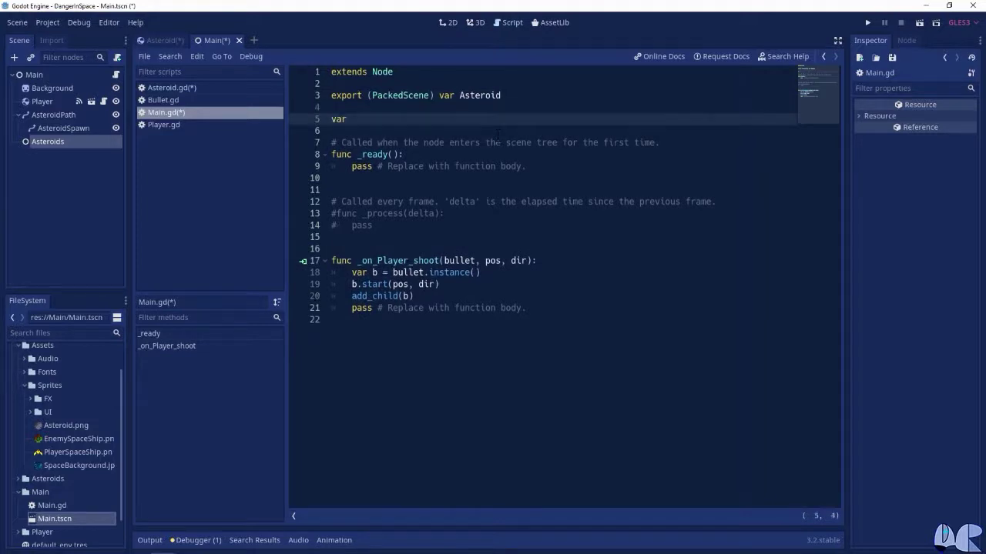
pyautogui.write('screensize = Vector2')
pyautogui.write('()')
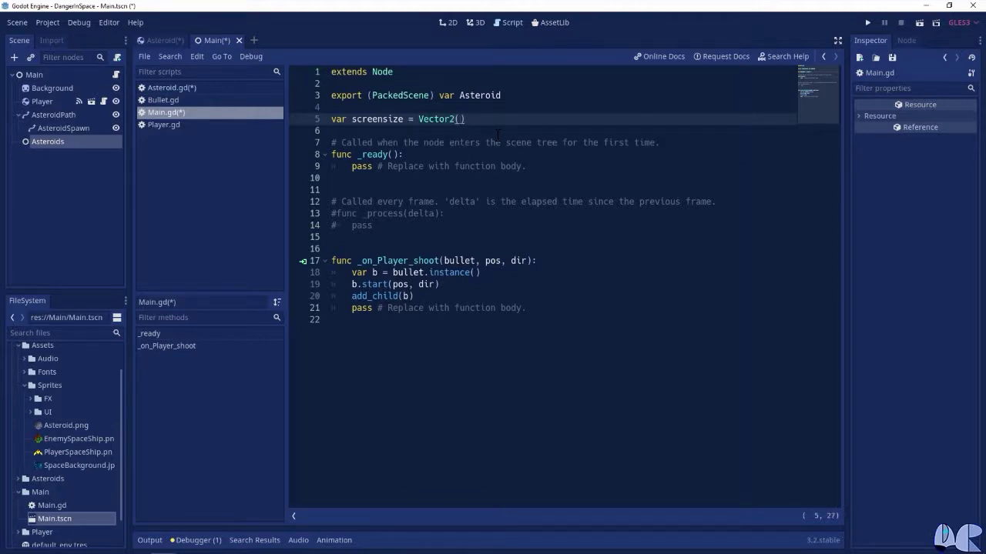
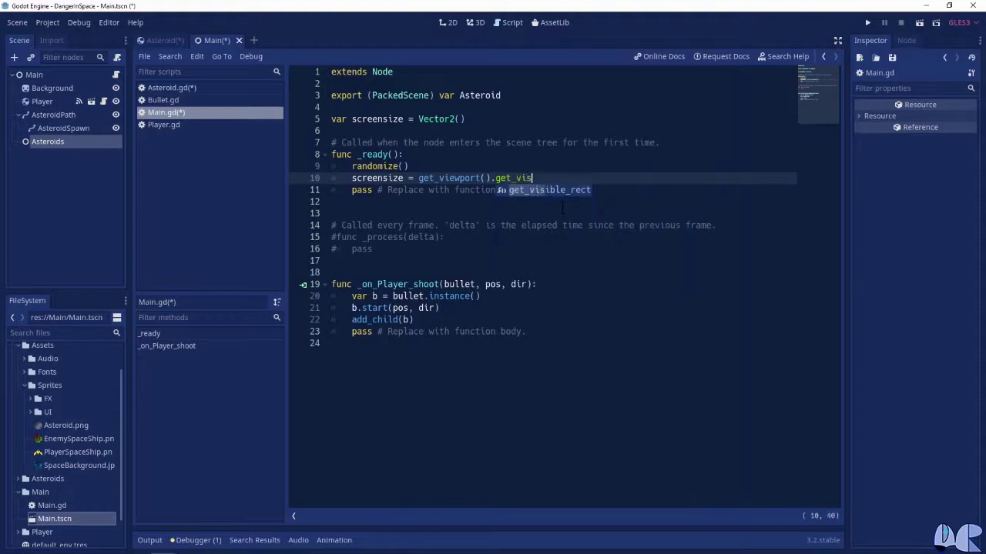
# Step: Set screensize to get_visible_rect().size and assign it to $Player.screensize
pyautogui.press('Return')
pyautogui.write('.size')
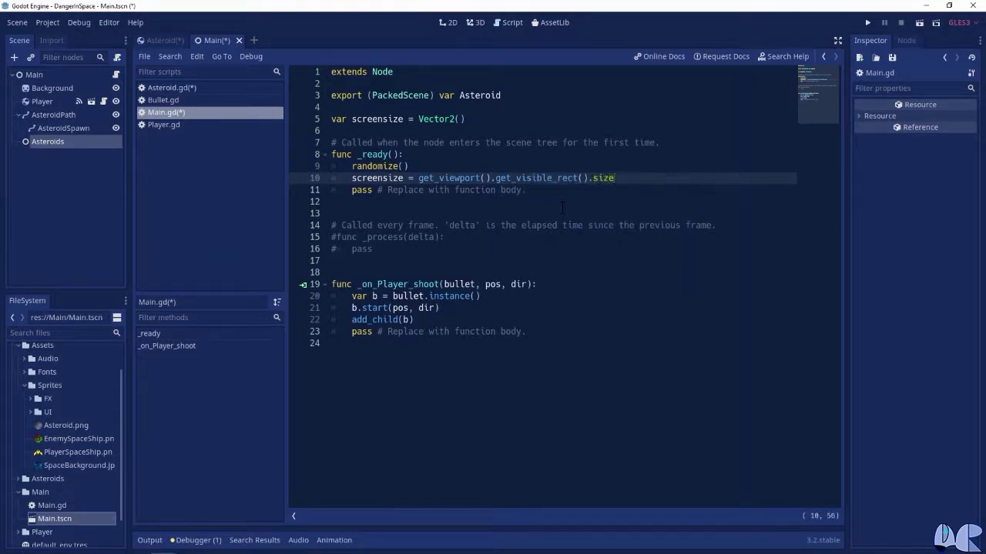
pyautogui.press('Return')
pyautogui.write('$Player')
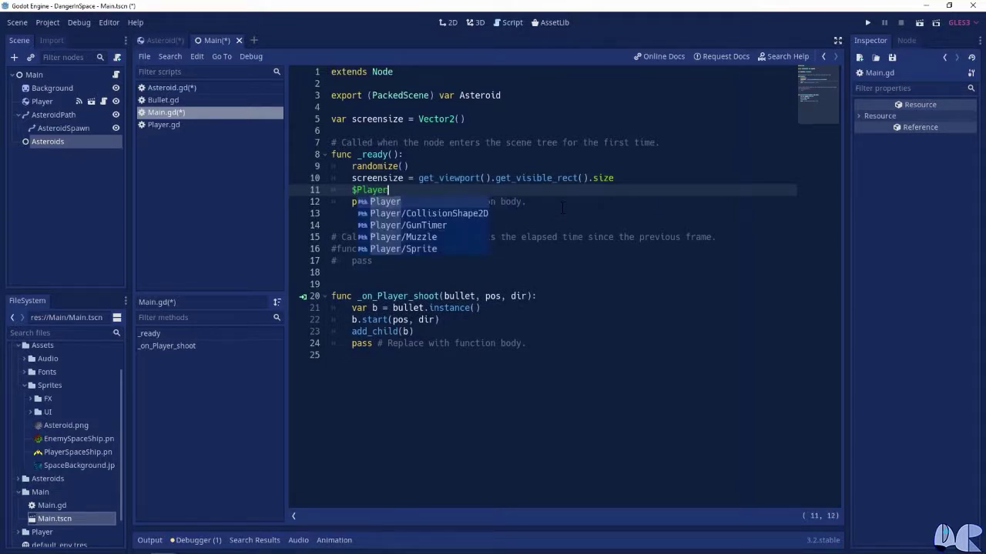
pyautogui.write('.scre')
pyautogui.press('Return')
pyautogui.write('= screen')
pyautogui.press('Return')
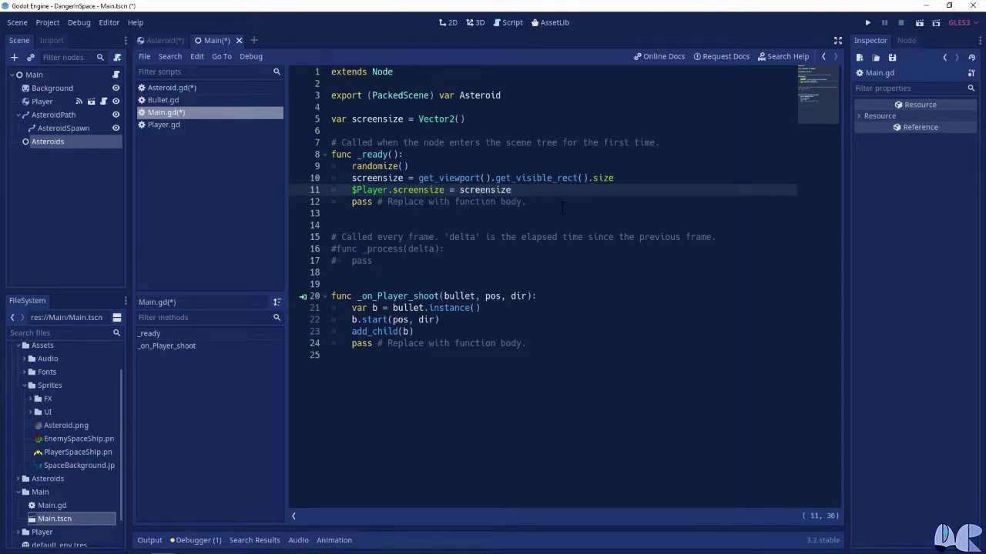
# Step: Start a for i in range(3): loop below the Player assignment
pyautogui.press('Return')
pyautogui.write('for')
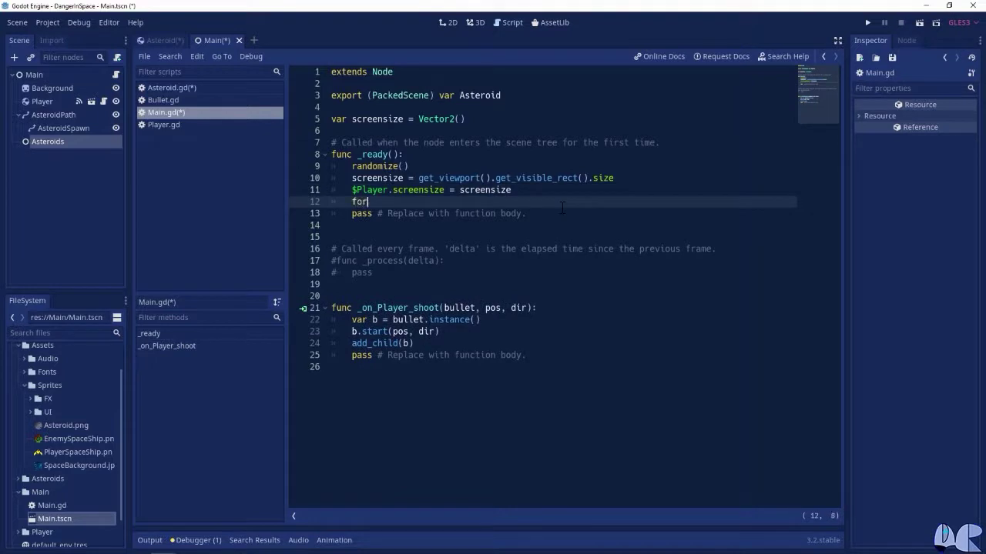
pyautogui.write(' i ')
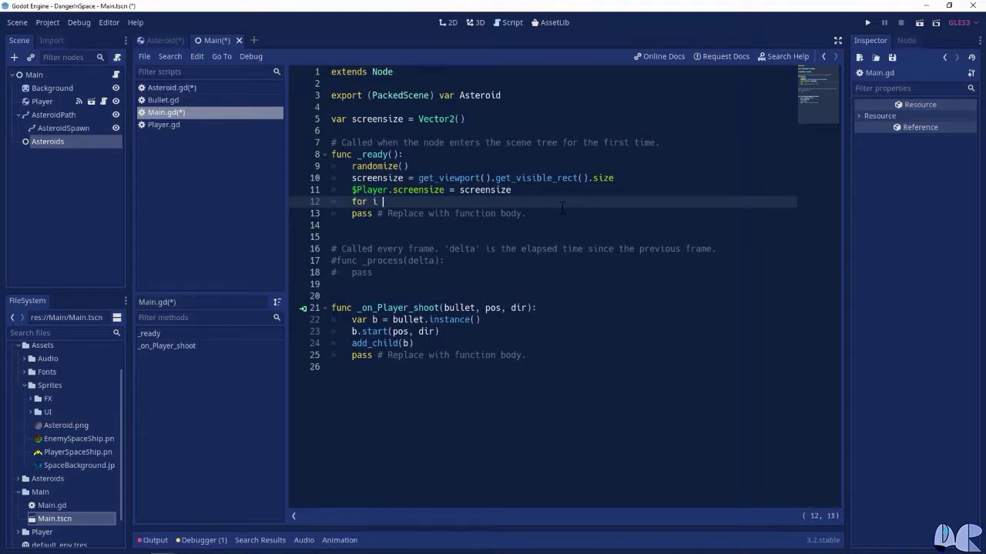
pyautogui.write('in range')
pyautogui.write('(3)')
pyautogui.write(':')
pyautogui.press('Return')
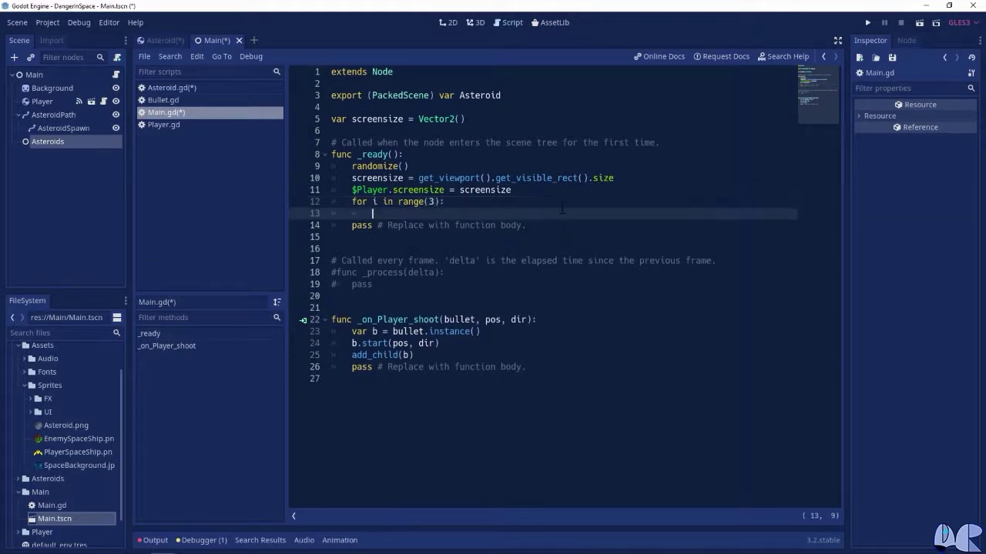
# Step: Call spawn_asteroid(3) inside the loop and save with Ctrl+S
pyautogui.write('spawn')
pyautogui.write('_asteroid')
pyautogui.write('(3)')
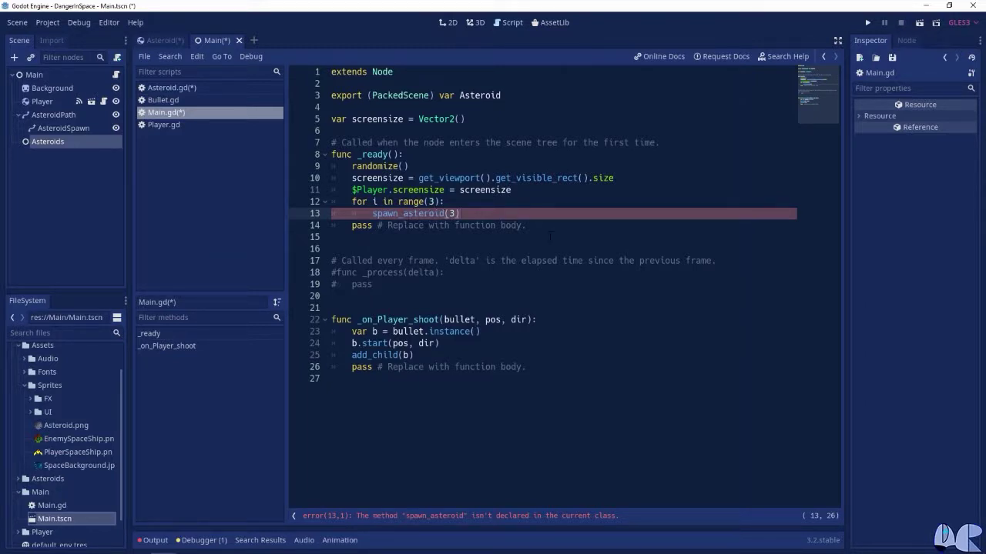
pyautogui.hotkey('ctrl', 's')
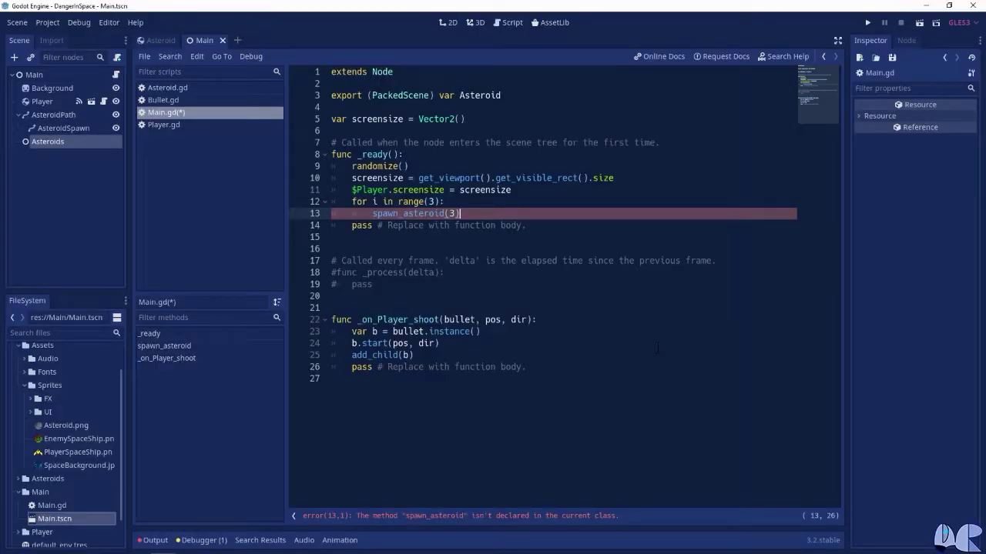
# Step: Below _ready, declare func spawn_asteroid(size, pos=null, vel=null): and start its body
pyautogui.click(551, 226)
pyautogui.press('Return')
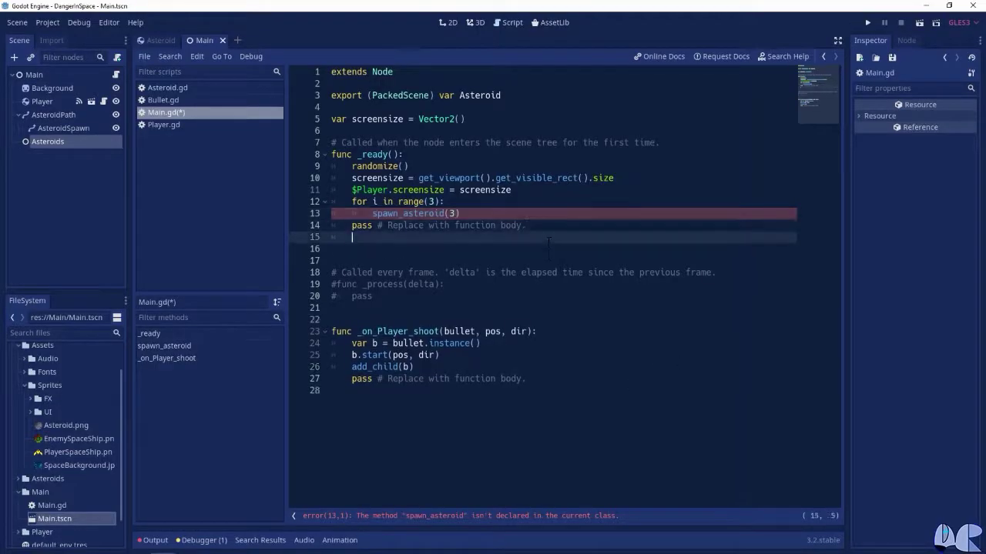
pyautogui.press('Return')
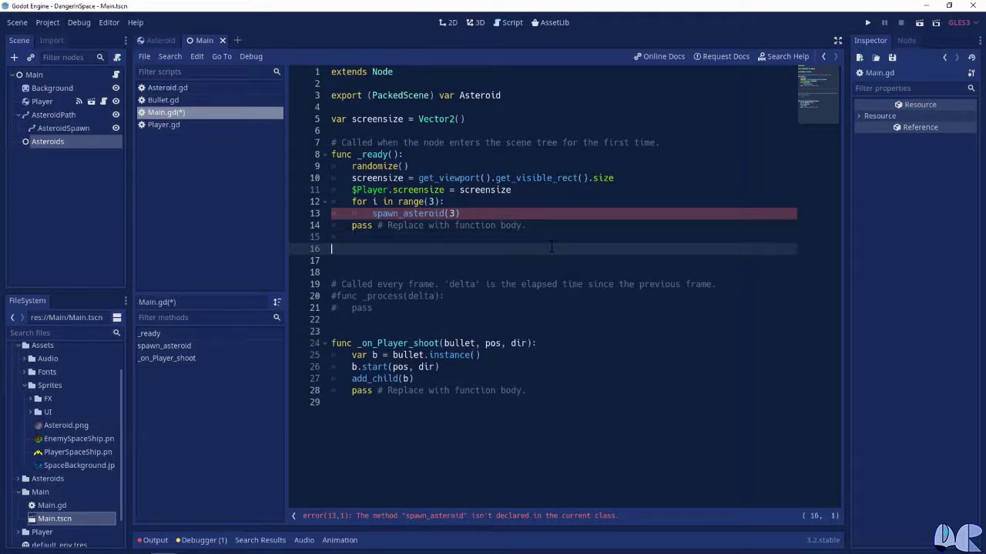
pyautogui.write('func ')
pyautogui.write('spawn_asteroid')
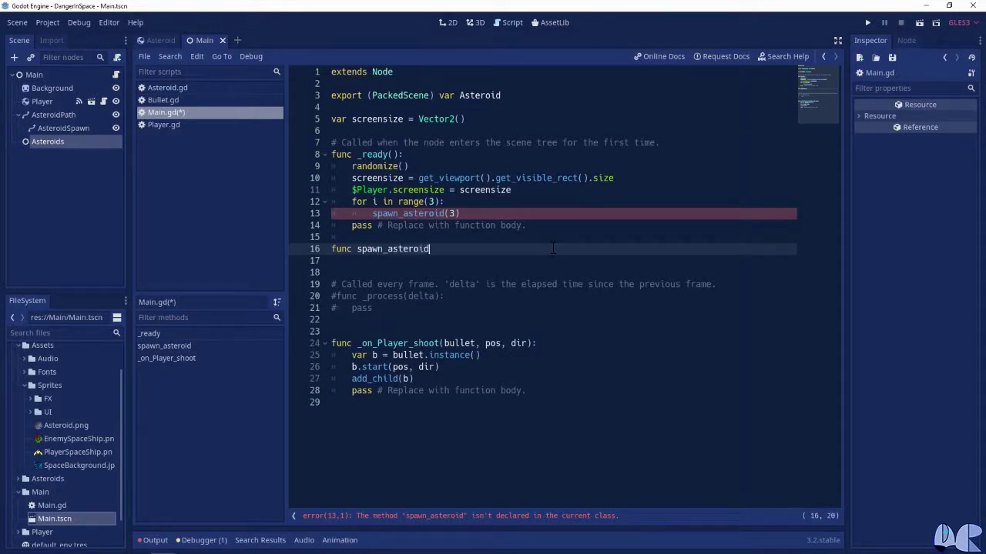
pyautogui.write('(size, pos=null, vel=null)')
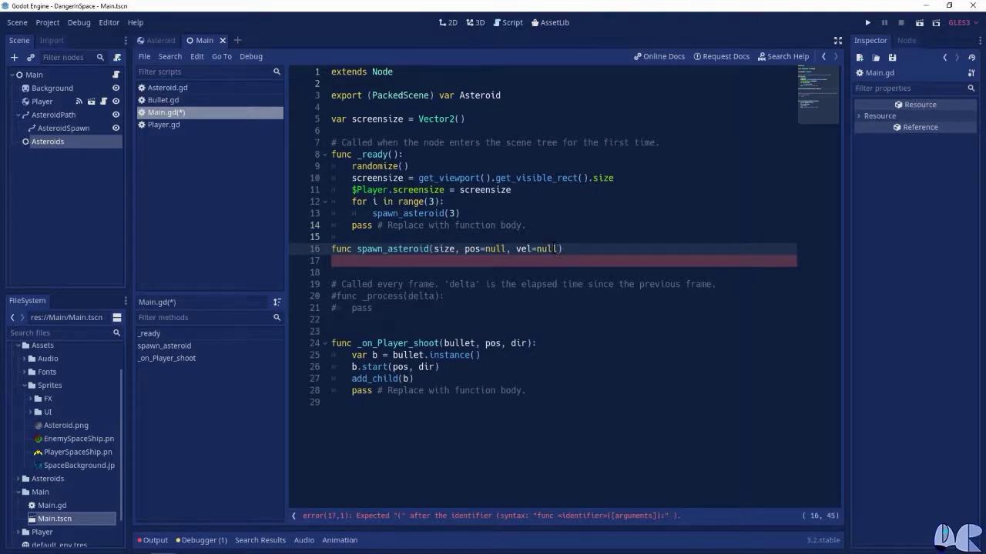
pyautogui.write(':')
pyautogui.press('Return')
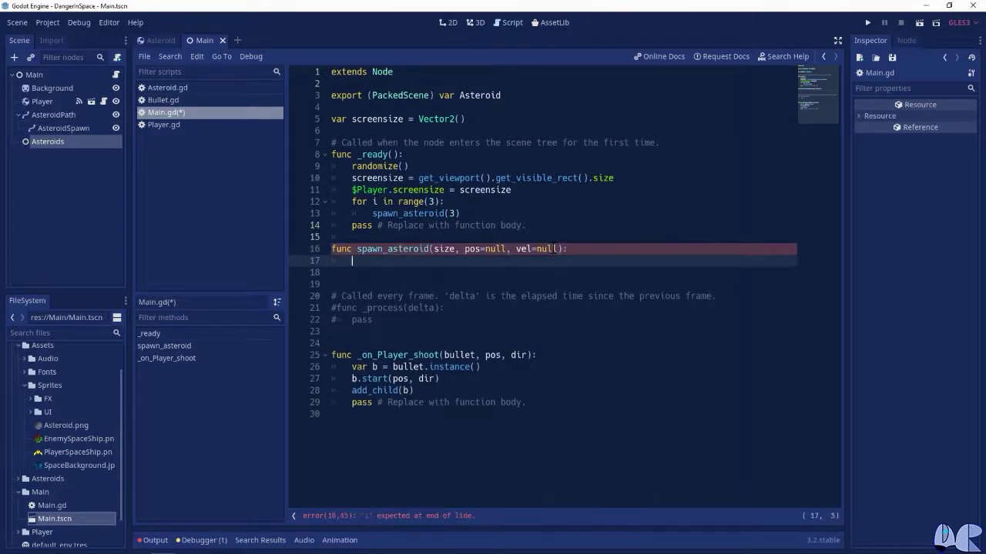
# Step: Add an if !pos: block calling $AsteroidPath/AsteroidSpawn.set_offset(randi())
pyautogui.write('if ')
pyautogui.write('!pos')
pyautogui.write(':')
pyautogui.press('Return')
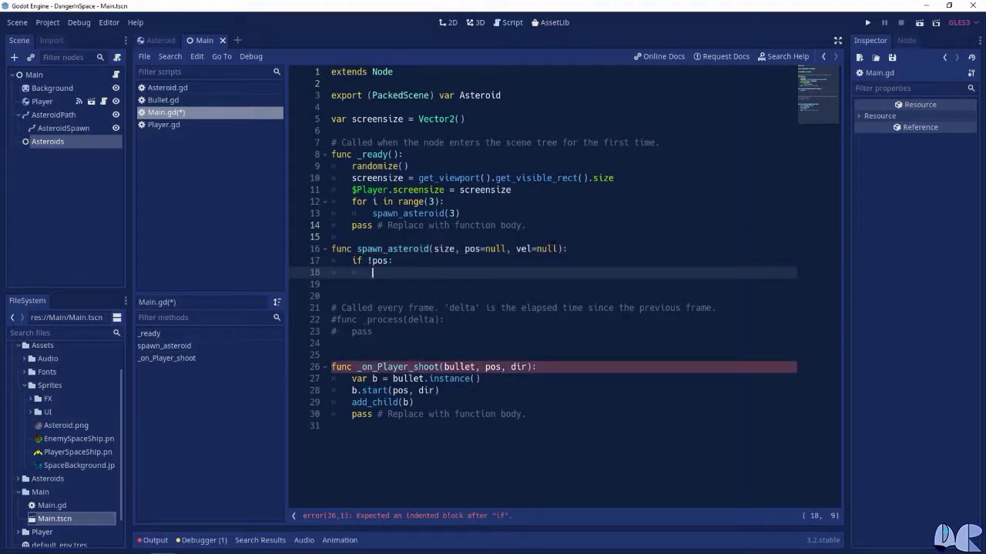
pyautogui.write('$')
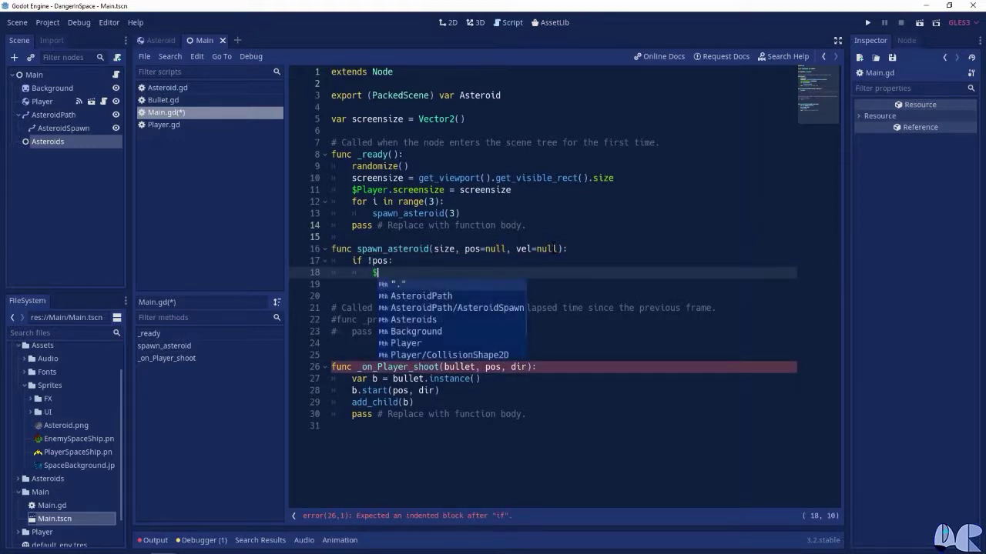
pyautogui.write('Ast')
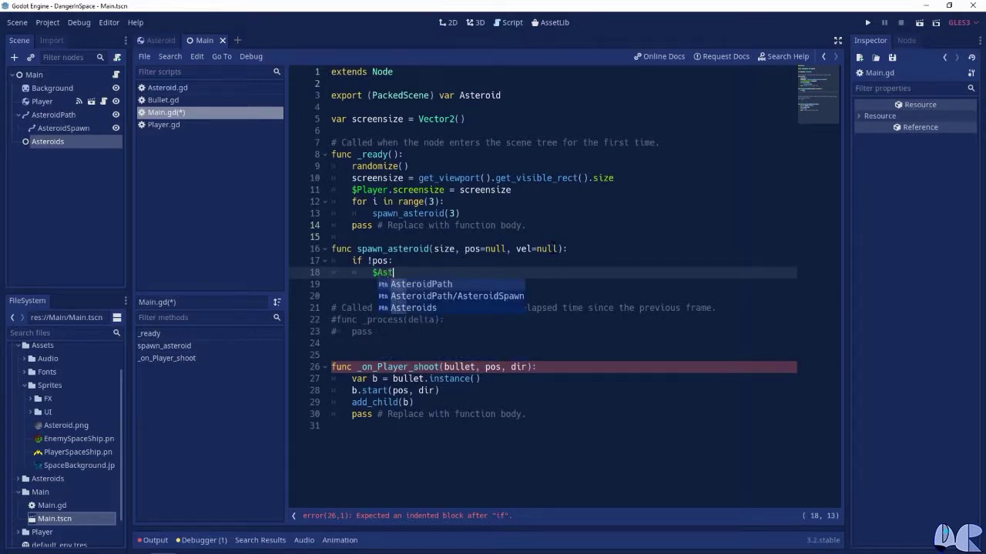
pyautogui.press('Down')
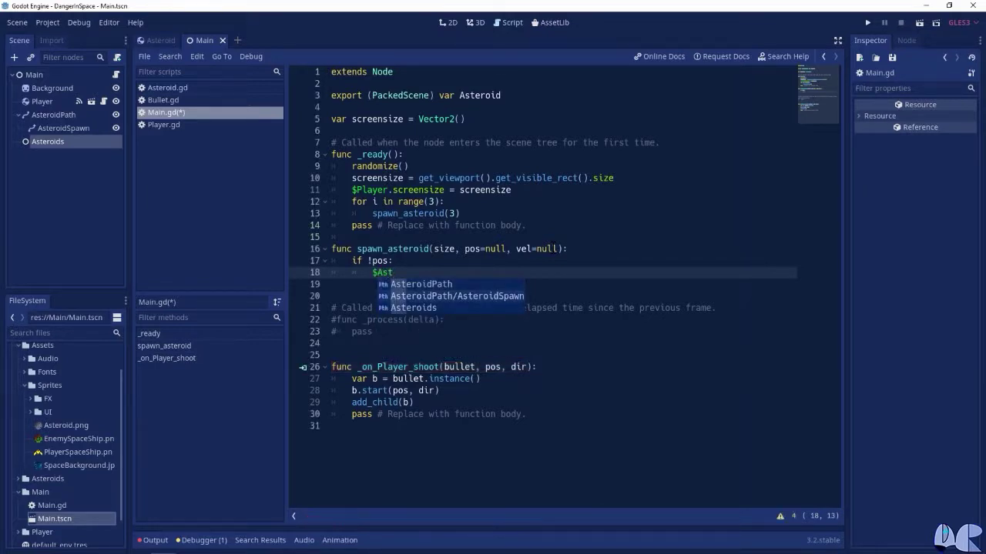
pyautogui.press('Return')
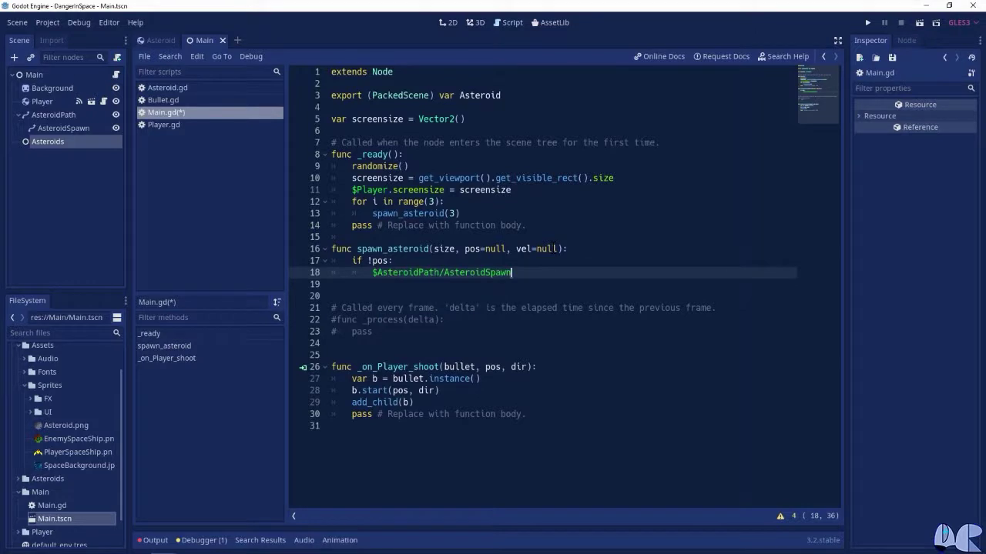
pyautogui.write('.set_offset')
pyautogui.write('(randi())')
# Step: Within that block, set pos = $AsteroidPath/AsteroidSpawn.position
pyautogui.press('Return')
pyautogui.write('pos = $')
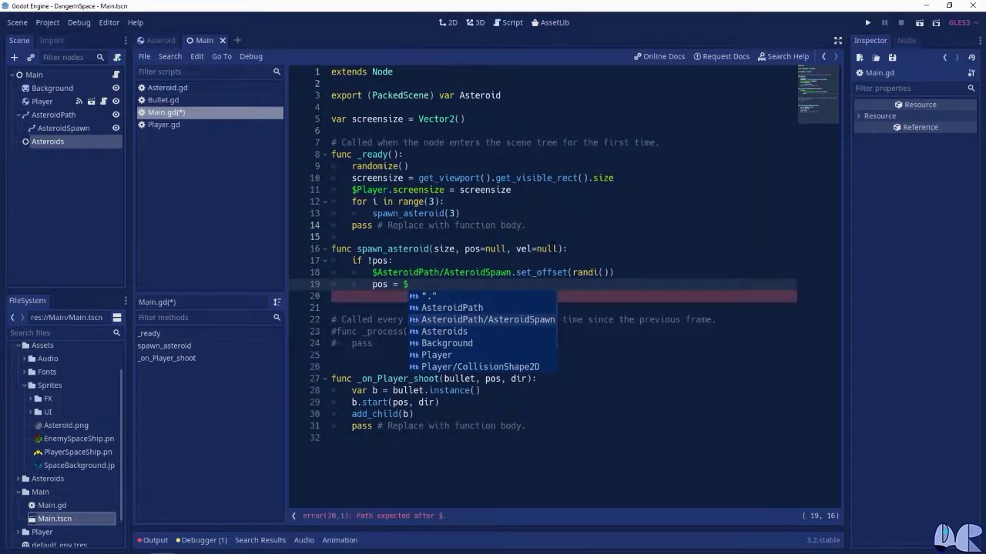
pyautogui.press('Return')
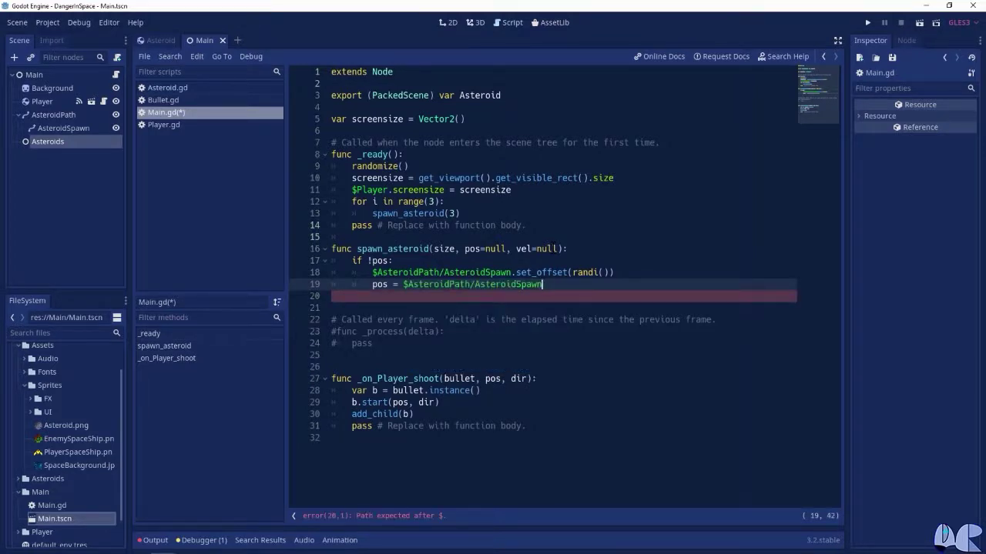
pyautogui.write('.position')
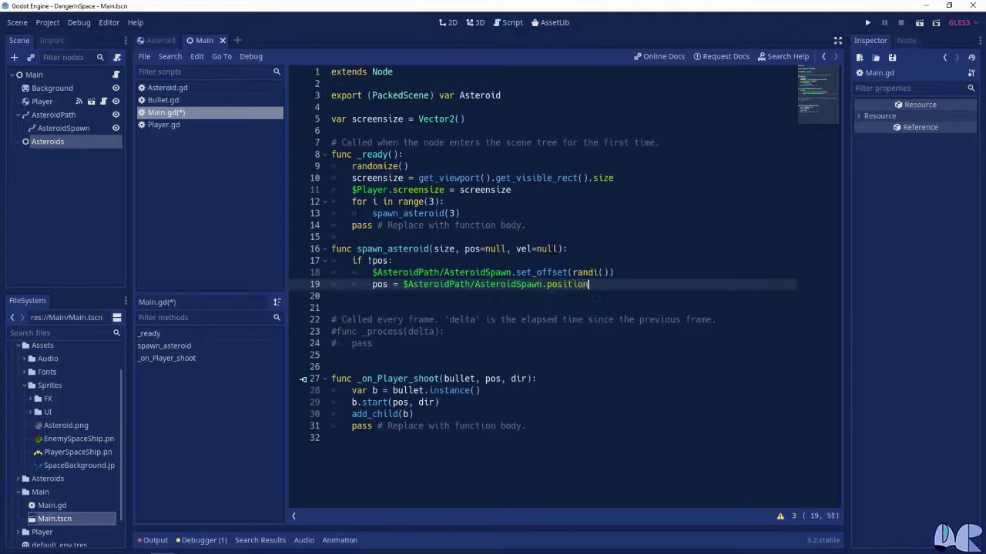
pyautogui.press('Return')
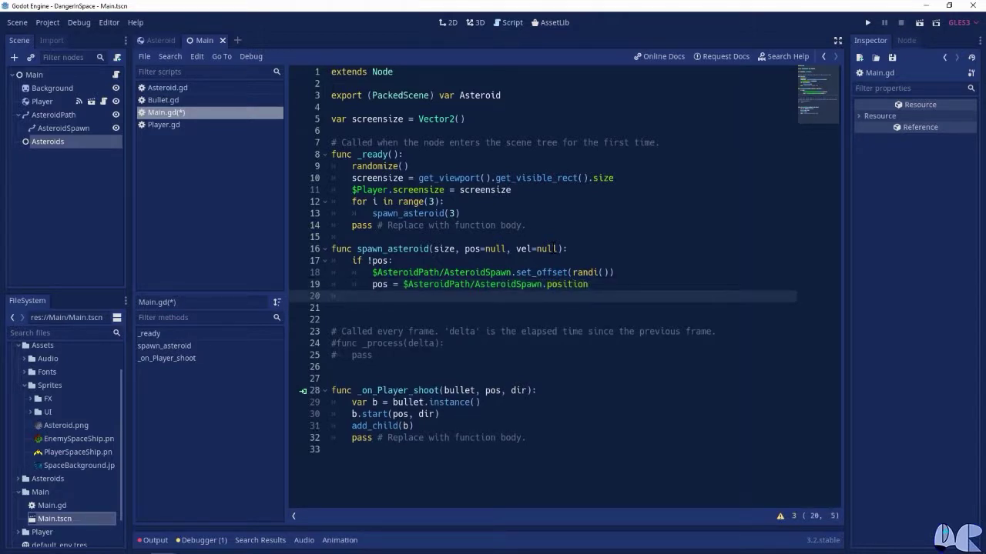
# Step: Begin an if !vel: branch with vel = Vector2(1,0).rot..
pyautogui.write('if !vel:')
pyautogui.press('Return')
# Step: On line 21, write vel = Vector2(1,0).rotated(rand_range(0,2*PI)) * rand_range(100,150)
pyautogui.write('vel = Vector2(1,')
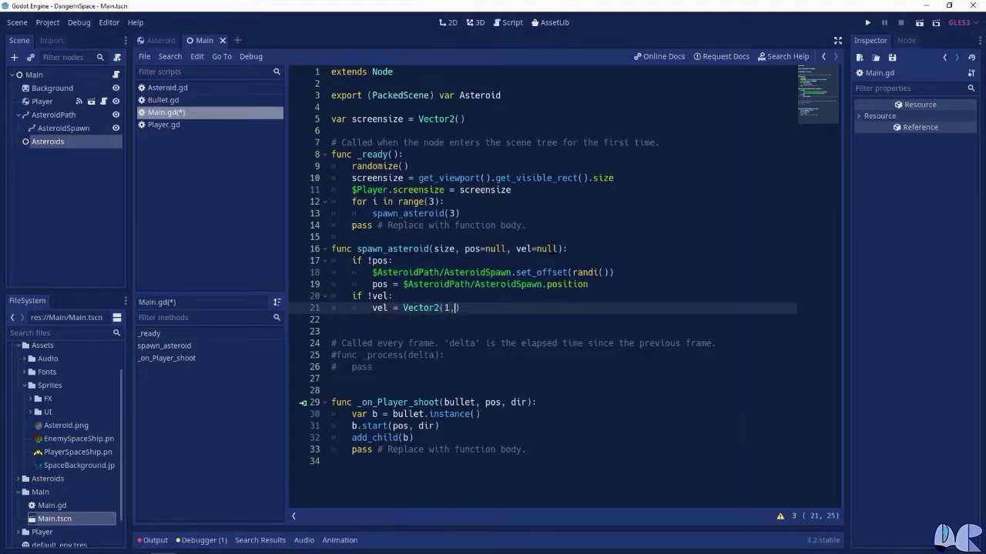
# Step: Begin an if !vel: branch with vel = Vector2(1,0).rot..
# Step: On line 21, write vel = Vector2(1,0).rotated(rand_range(0,2*PI)) * rand_range(100,150)
pyautogui.write('0)')
pyautogui.write('.rotat')
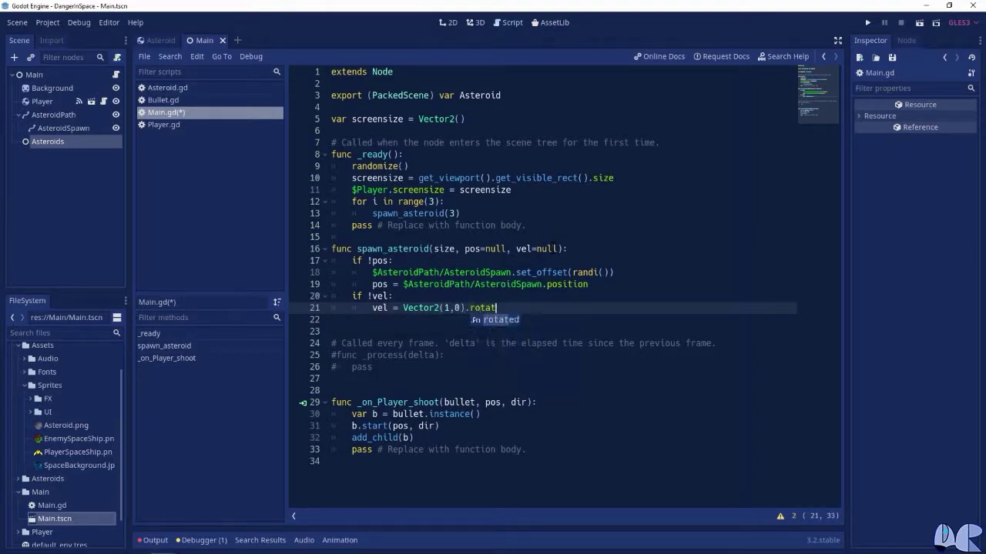
pyautogui.press('Return')
pyautogui.write('rand')
pyautogui.press('Return')
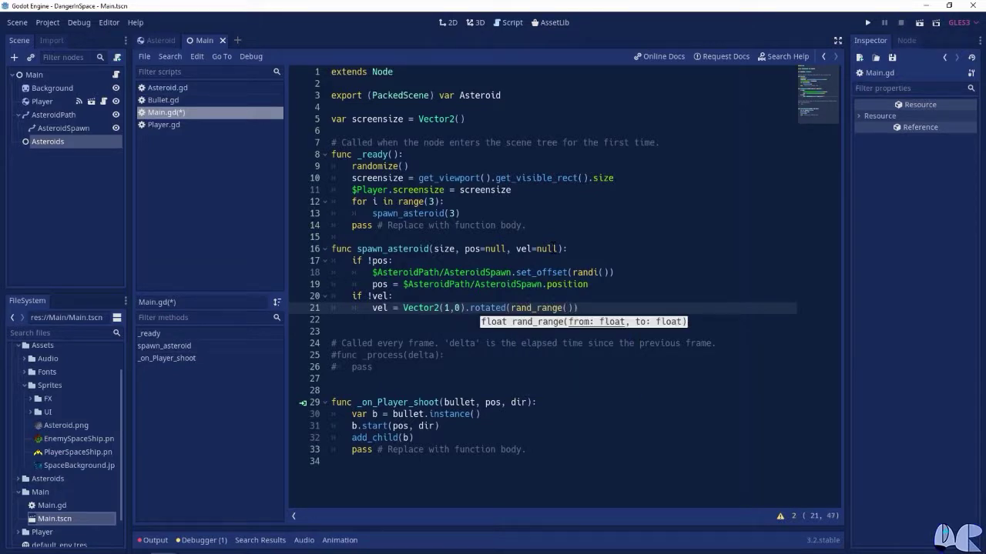
pyautogui.write('0,2 ')
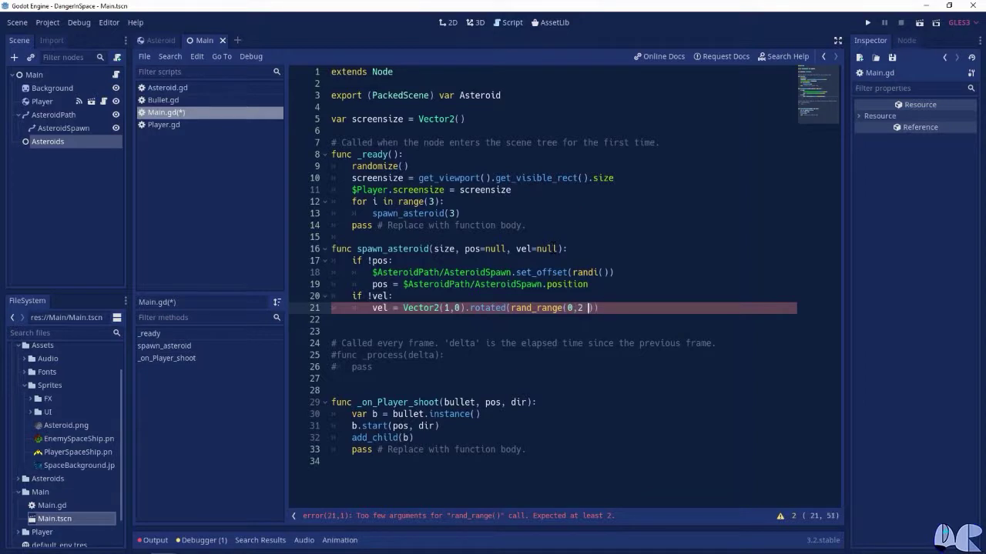
pyautogui.write('*PI')
pyautogui.write(')) ')
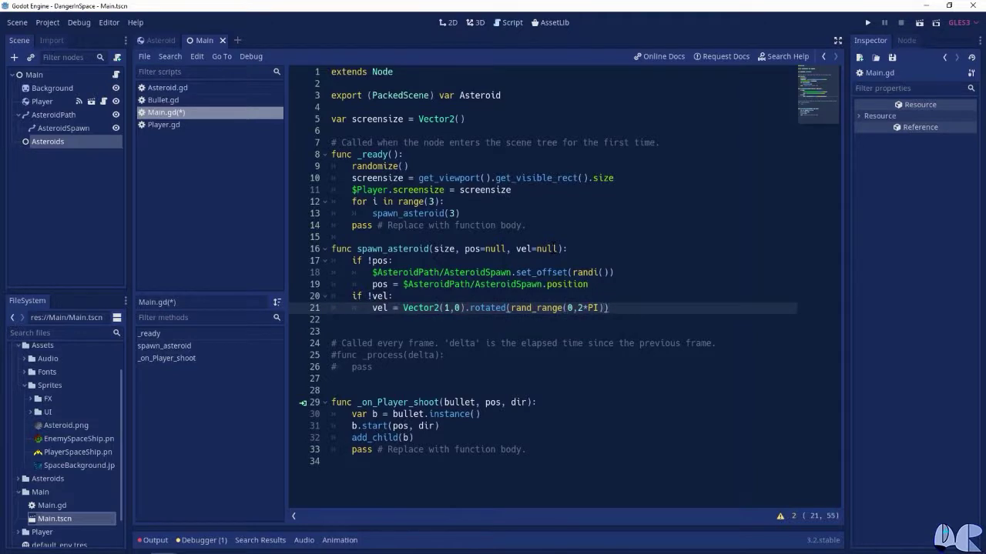
pyautogui.write('* rand')
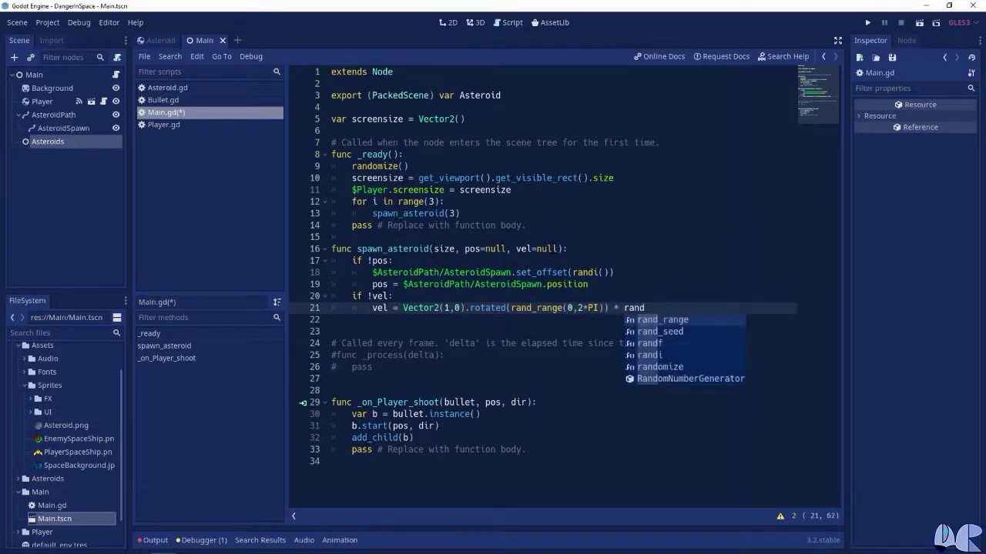
pyautogui.press('Return')
pyautogui.write('100,150')
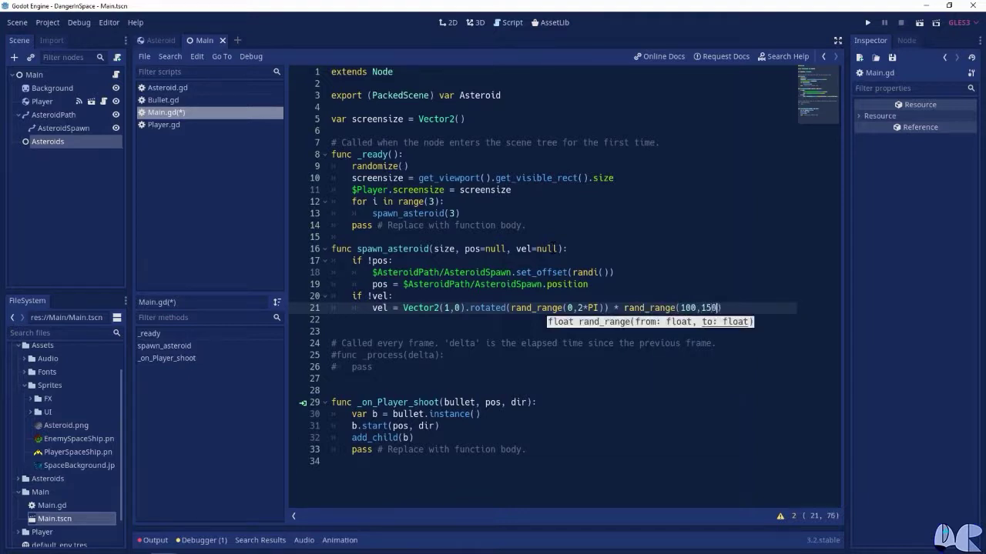
pyautogui.write(')')
pyautogui.press('Return')
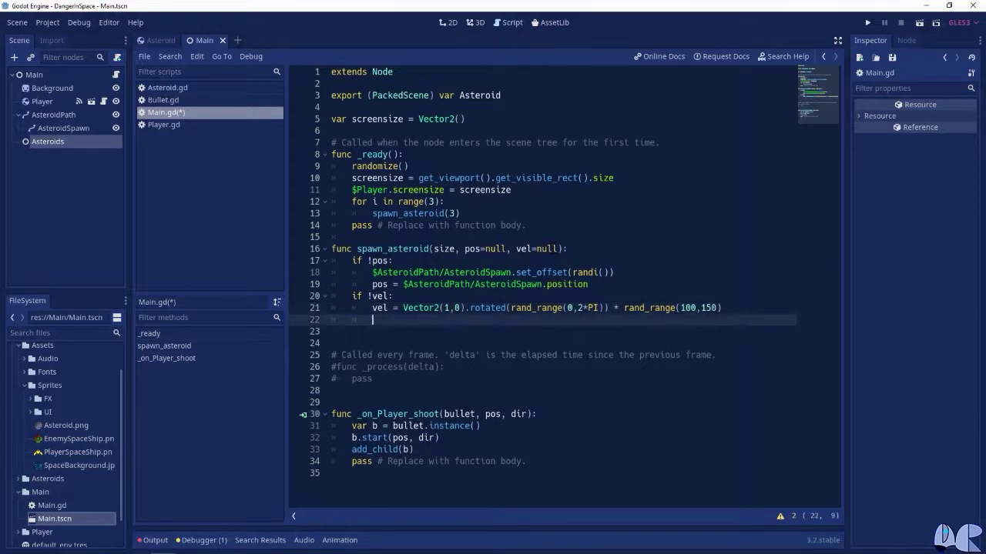
pyautogui.press('Return')
# Step: Outside the if block, add the line var ast = Asteroid.instance()
pyautogui.press('BackSpace')
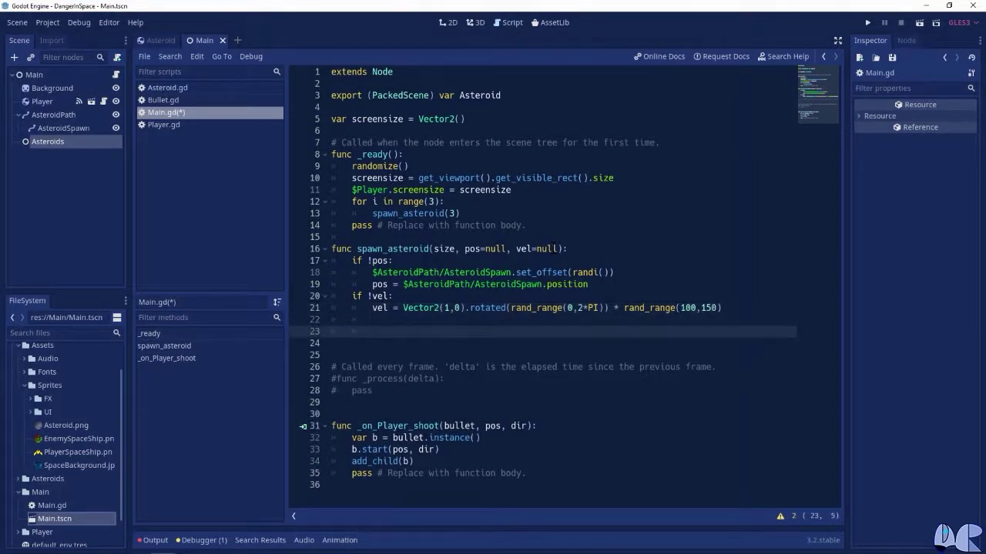
pyautogui.write('vas')
pyautogui.press('BackSpace')
pyautogui.press('BackSpace')
pyautogui.write('r ast = Ast')
pyautogui.press('Return')
pyautogui.write('.instance()')
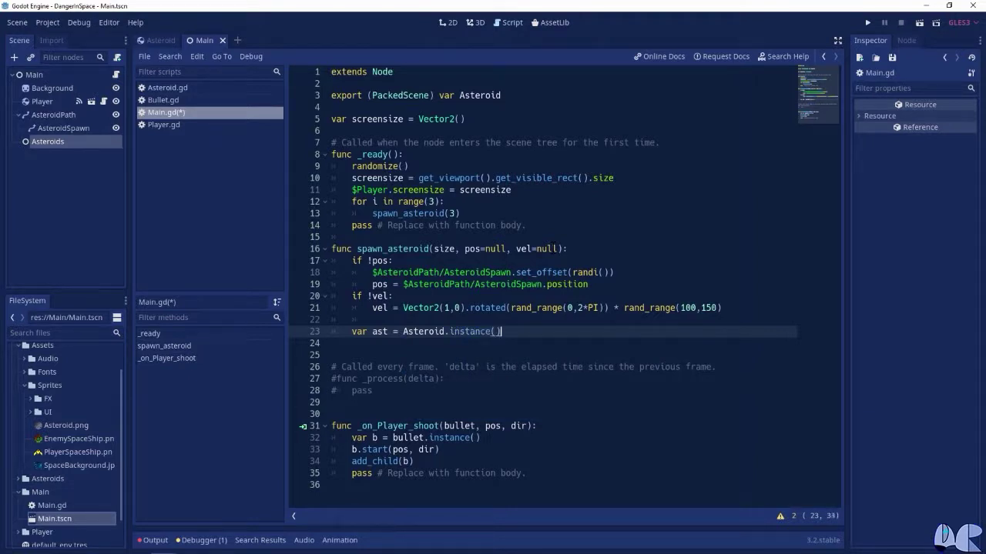
pyautogui.press('Return')
# Step: Add lines setting ast.screensize = screensize and calling ast.start(pos, vel, size)
pyautogui.write('ast')
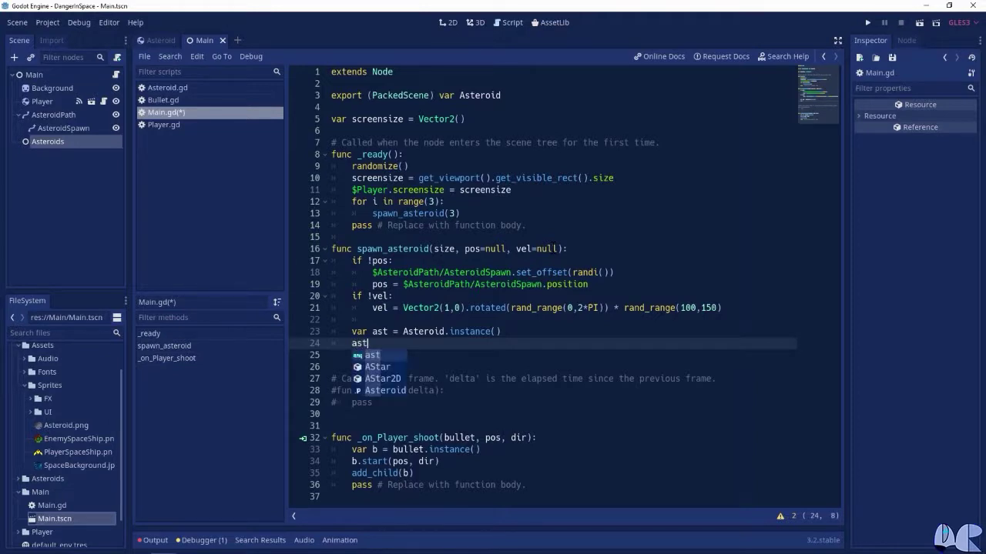
pyautogui.write('.scr')
pyautogui.press('Return')
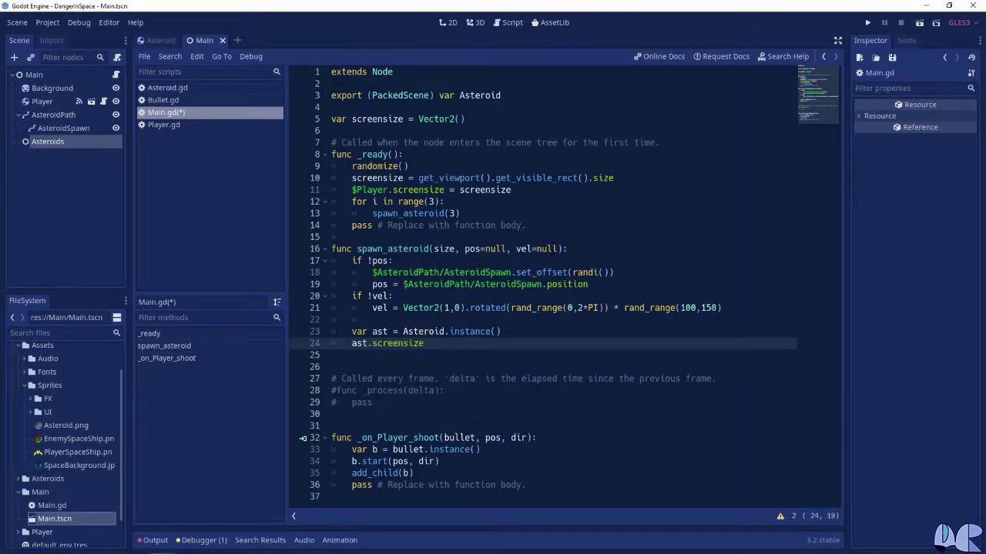
pyautogui.write('= screen')
pyautogui.press('Return')
pyautogui.press('Return')
pyautogui.write('ast.sta')
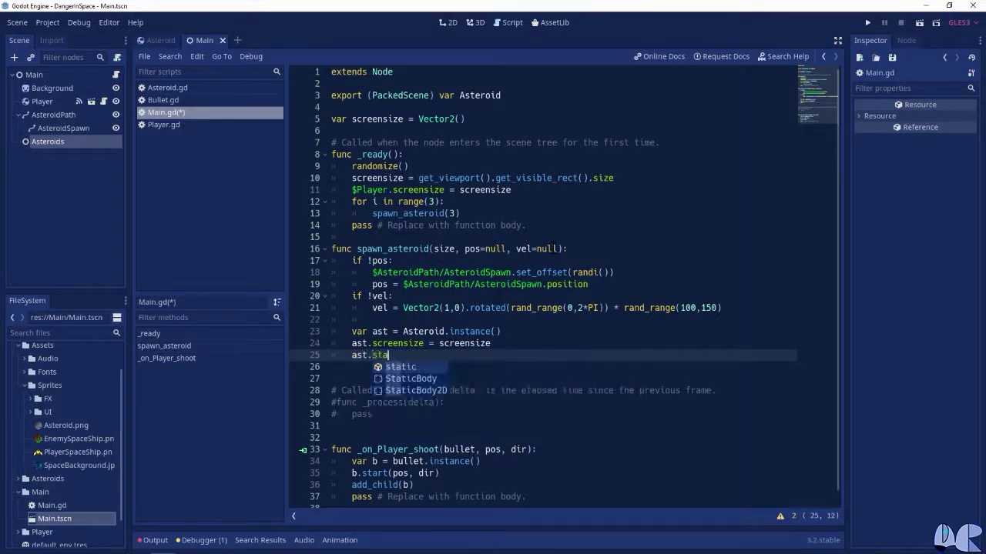
pyautogui.write('rt')
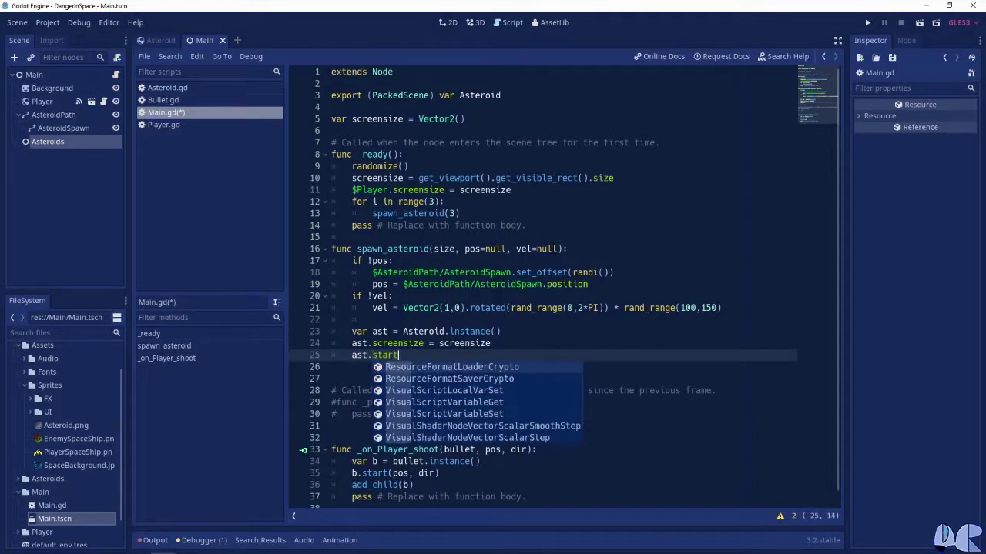
pyautogui.write('(pos,')
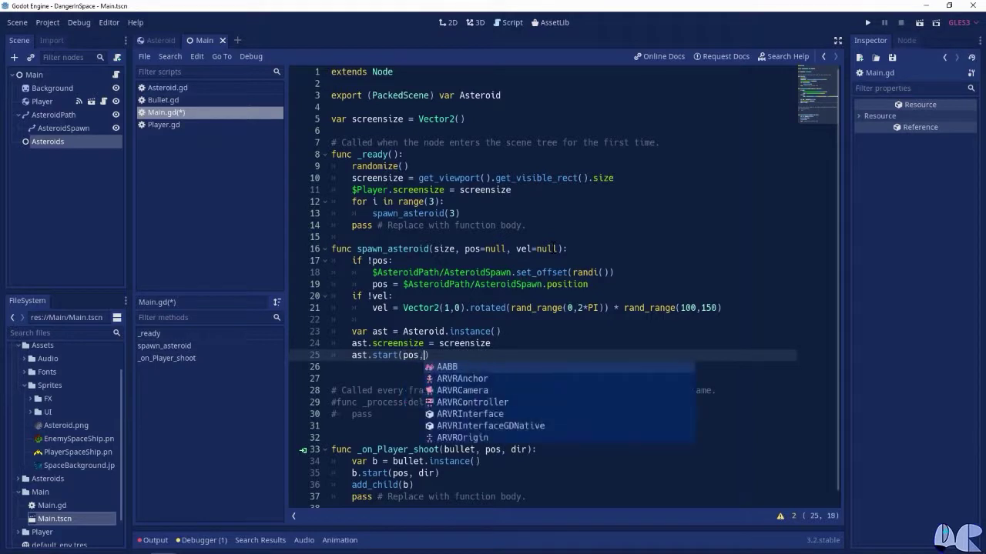
pyautogui.write(' vel, size)')
pyautogui.press('Return')
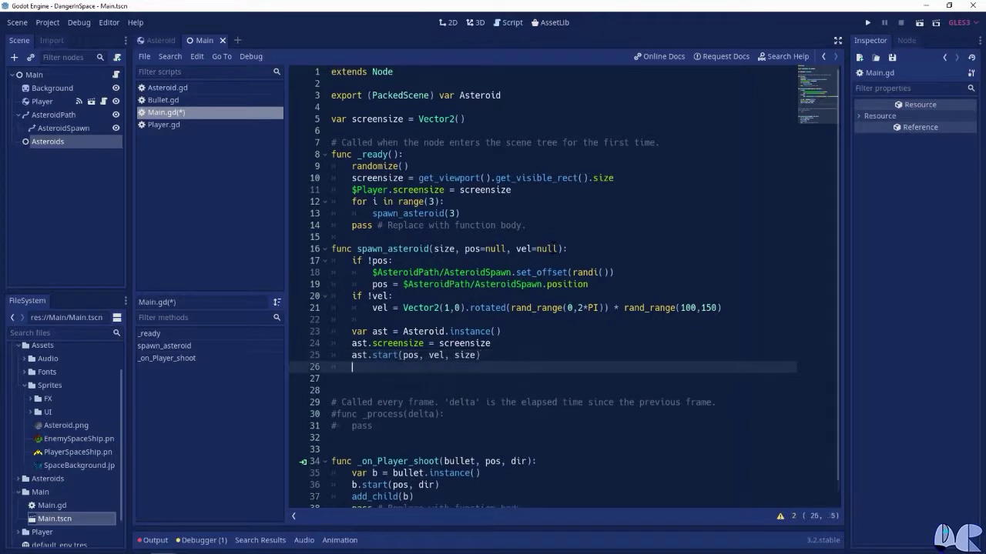
# Step: Add $Asteroids.add_child(ast), followed by a pass line
pyautogui.write('$A')
pyautogui.press('Down')
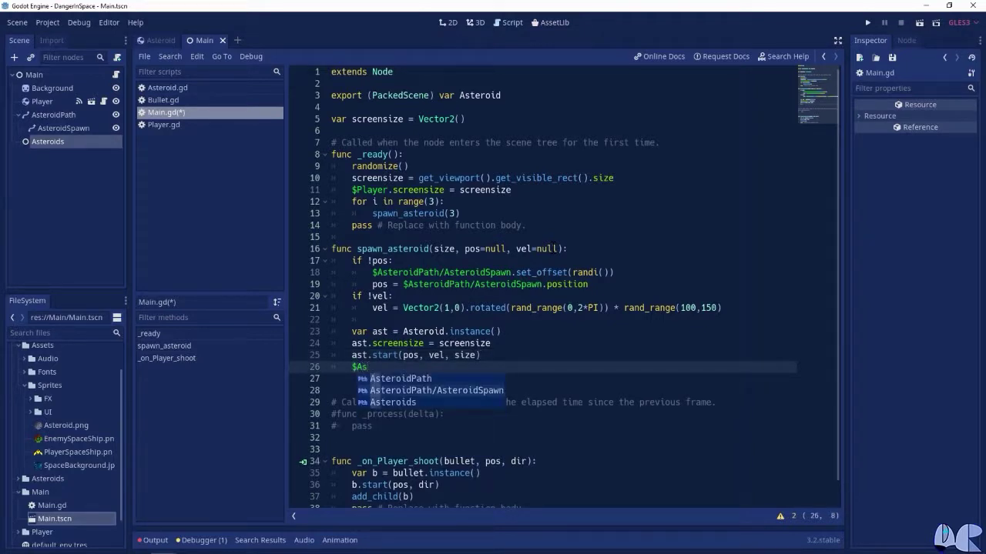
pyautogui.press('Down')
pyautogui.press('Return')
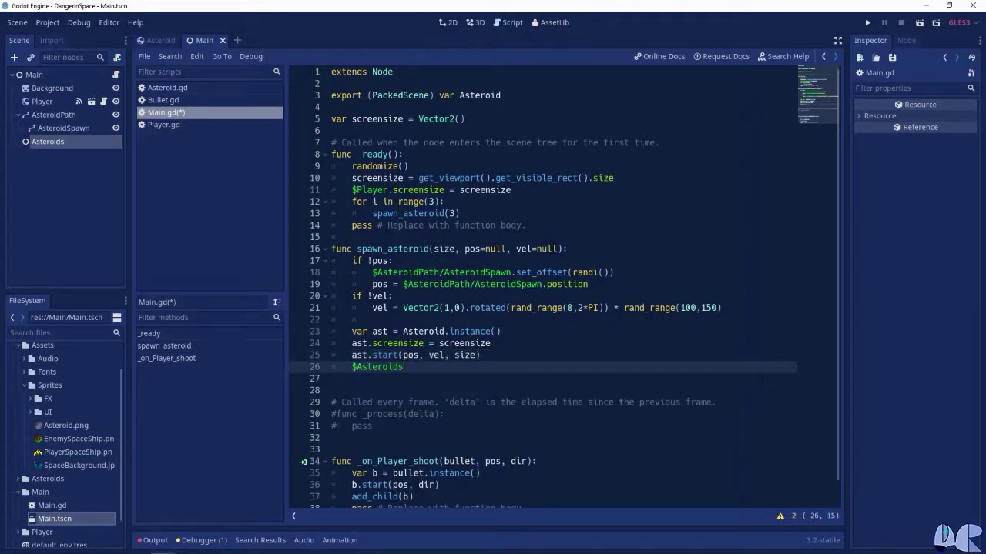
pyautogui.write('.add')
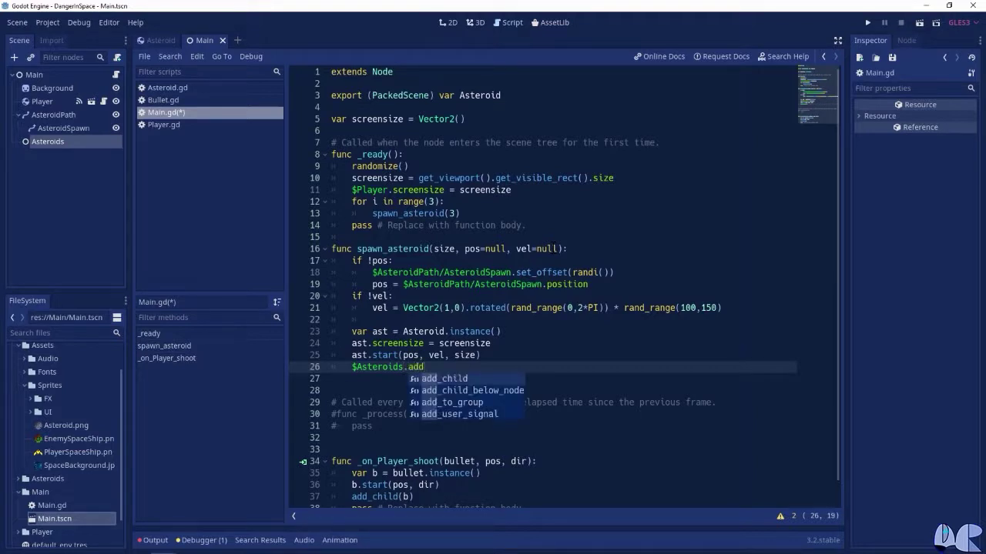
pyautogui.press('Return')
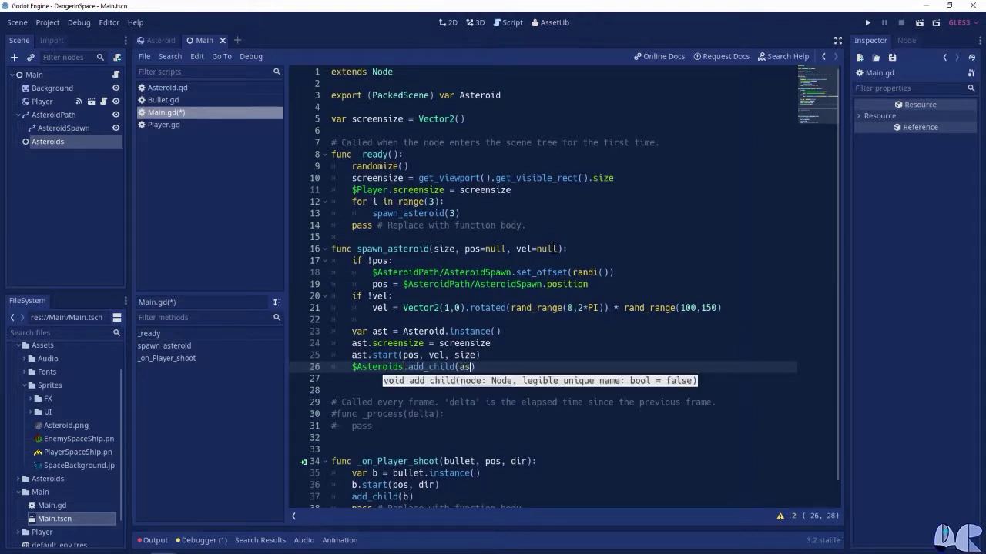
pyautogui.write('ast)')
pyautogui.press('Return')
pyautogui.write('pass')
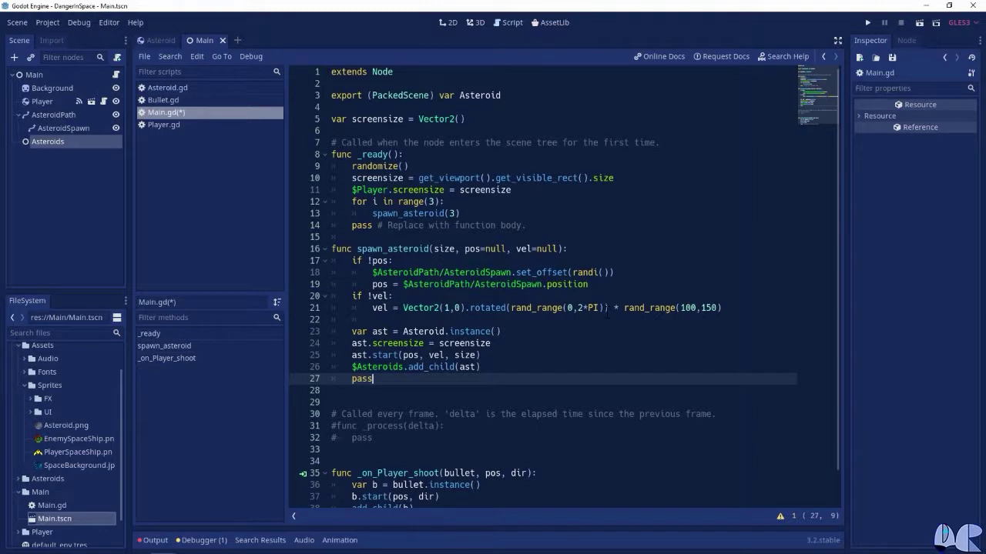
# Step: Save Main.gd, test-run the game, and select the Main node in the Scene dock
pyautogui.hotkey('ctrl', 's')
pyautogui.press('F5')
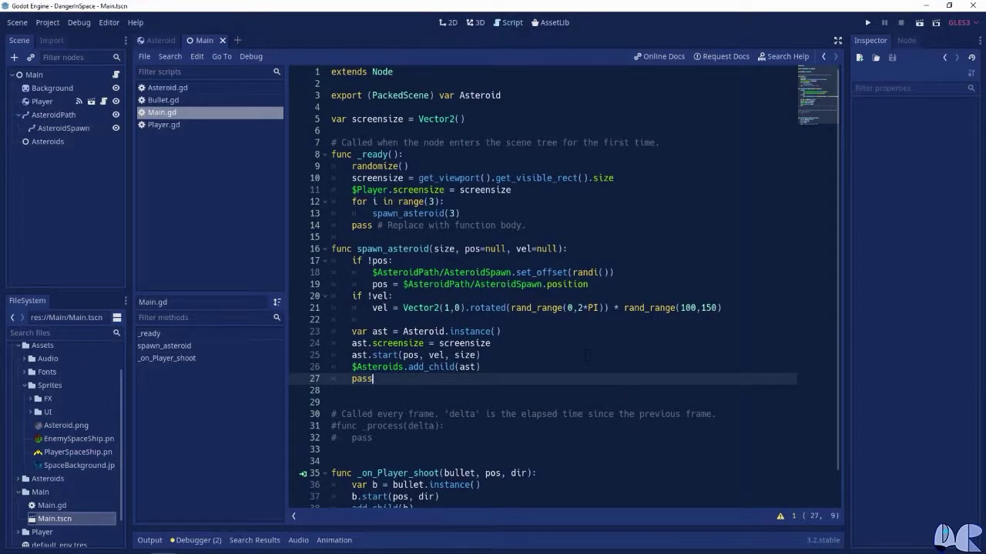
pyautogui.click(36, 75)
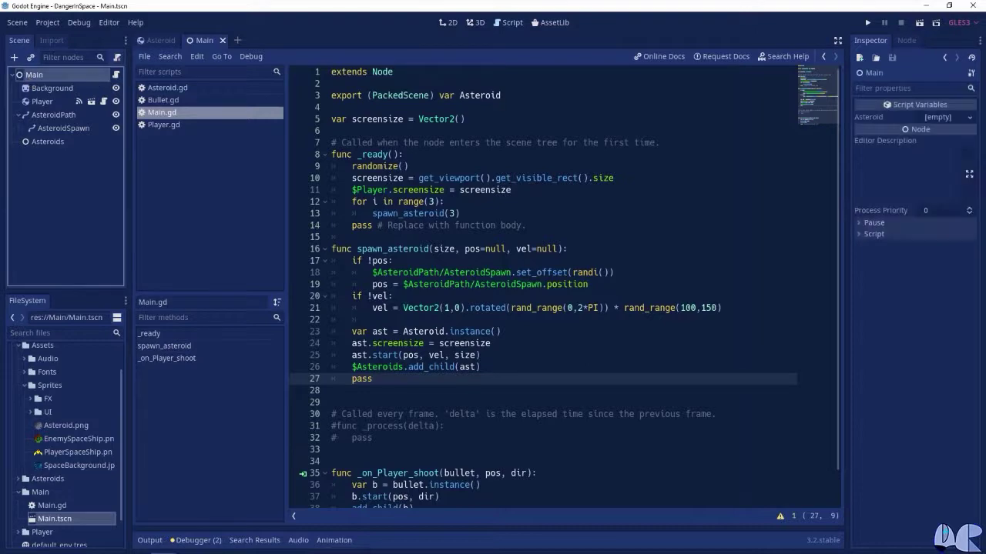
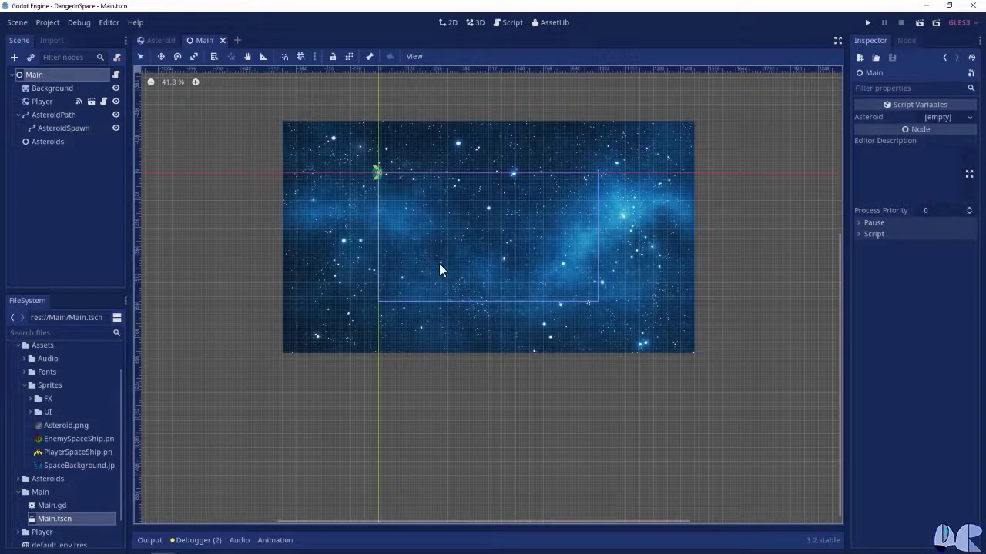
# Step: Assign Asteroid.tscn to Main's Asteroid property, then save and run the game with F5
pyautogui.click(18, 479)
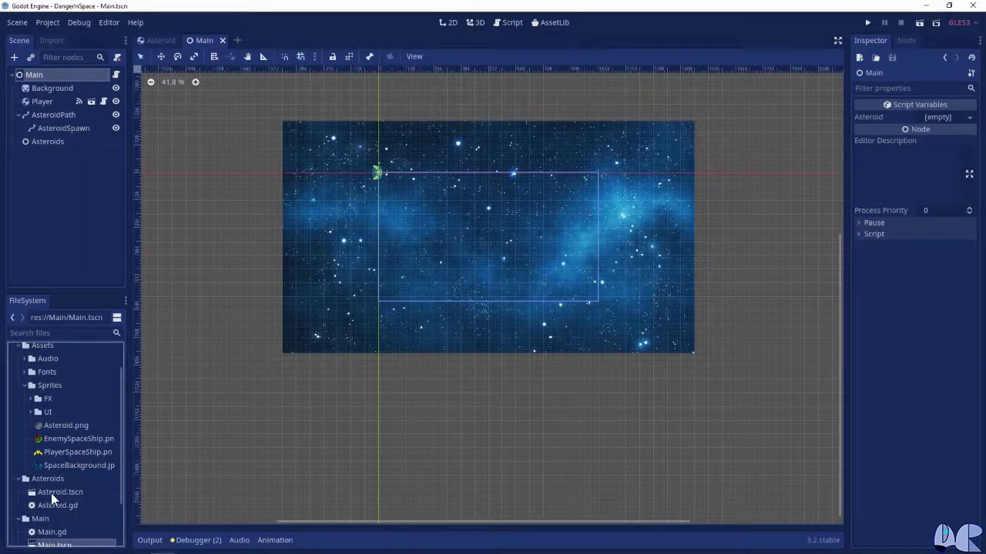
pyautogui.moveTo(52, 494); pyautogui.dragTo(933, 117)
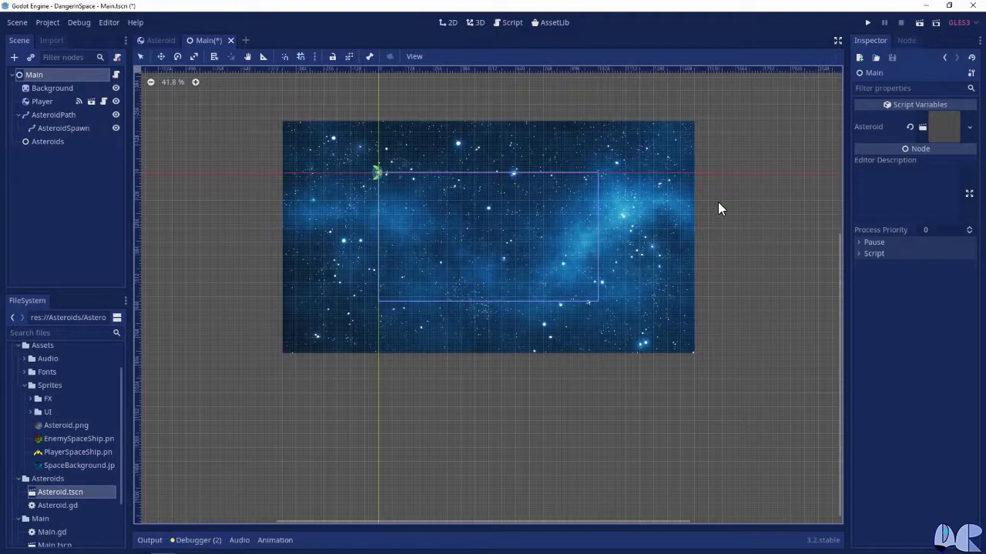
pyautogui.press('F5')
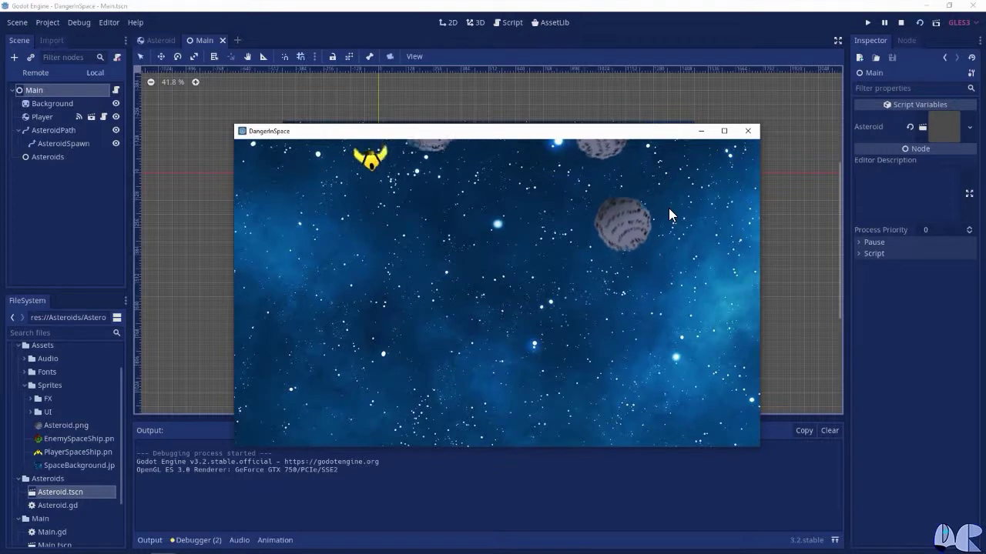
# Step: Fly the ship with the arrow keys, fire lasers with space, then close the game window
pyautogui.press('Left')
pyautogui.press('Down')
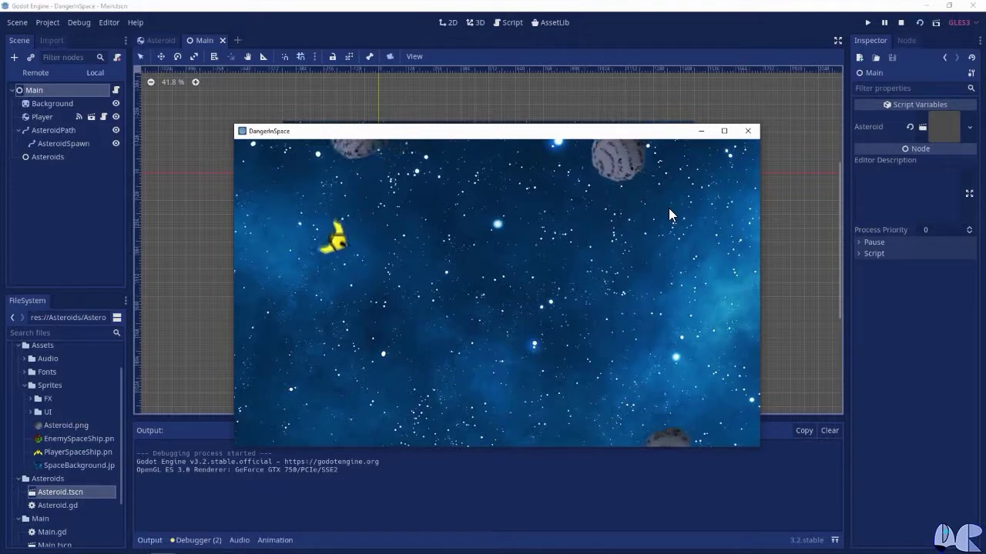
pyautogui.press('Right')
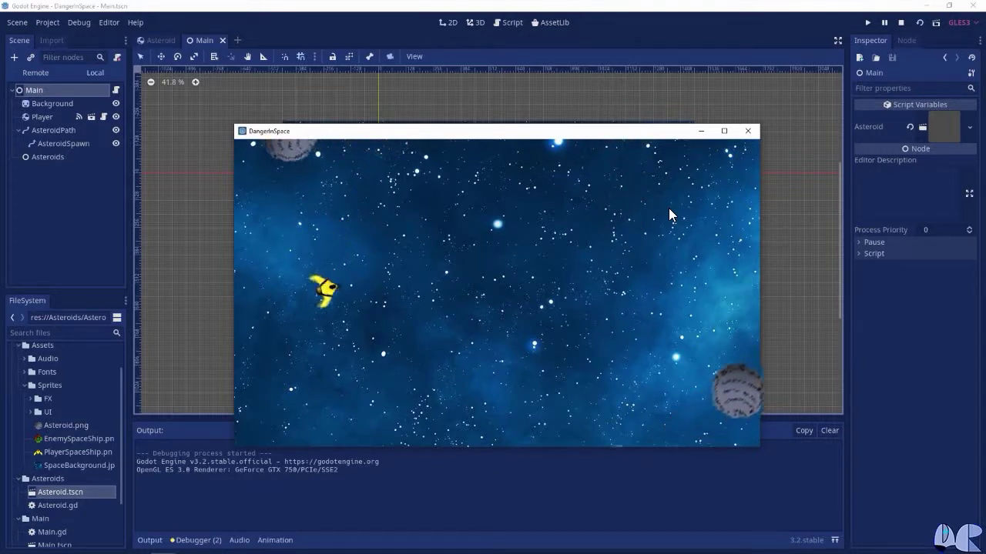
pyautogui.press('Up')
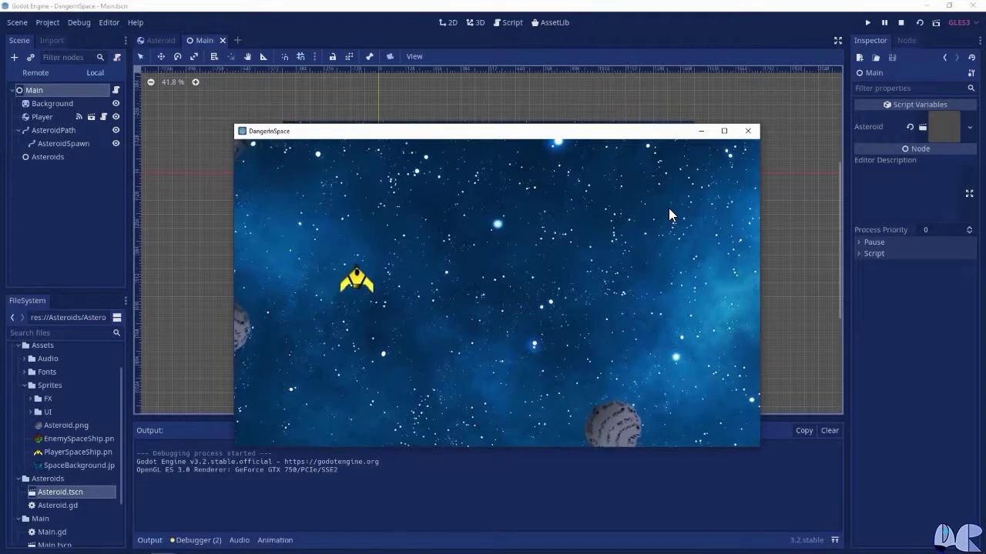
pyautogui.press('Right')
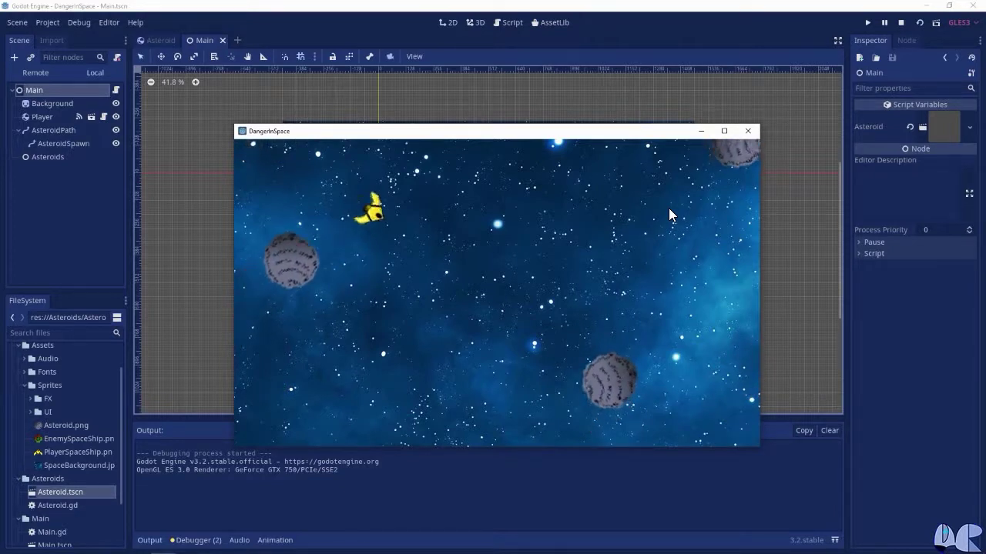
pyautogui.press('Right')
pyautogui.press('space')
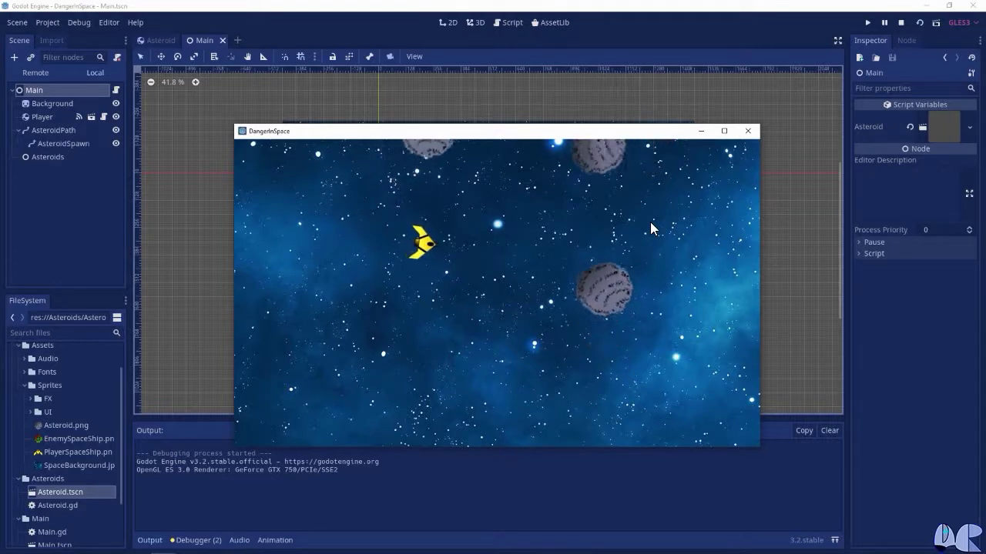
pyautogui.press('Left')
pyautogui.press('space')
pyautogui.press('Right')
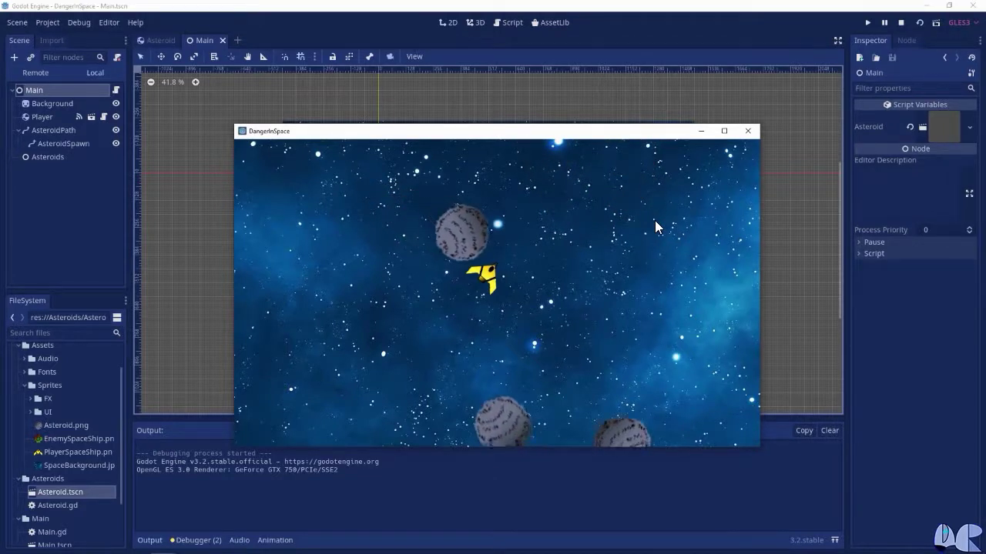
pyautogui.press('Left')
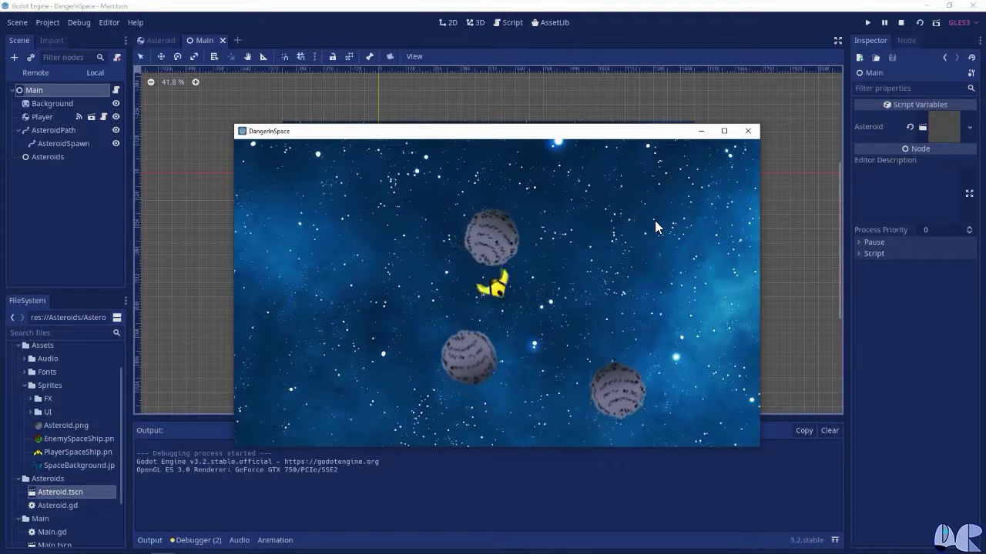
pyautogui.press('Right')
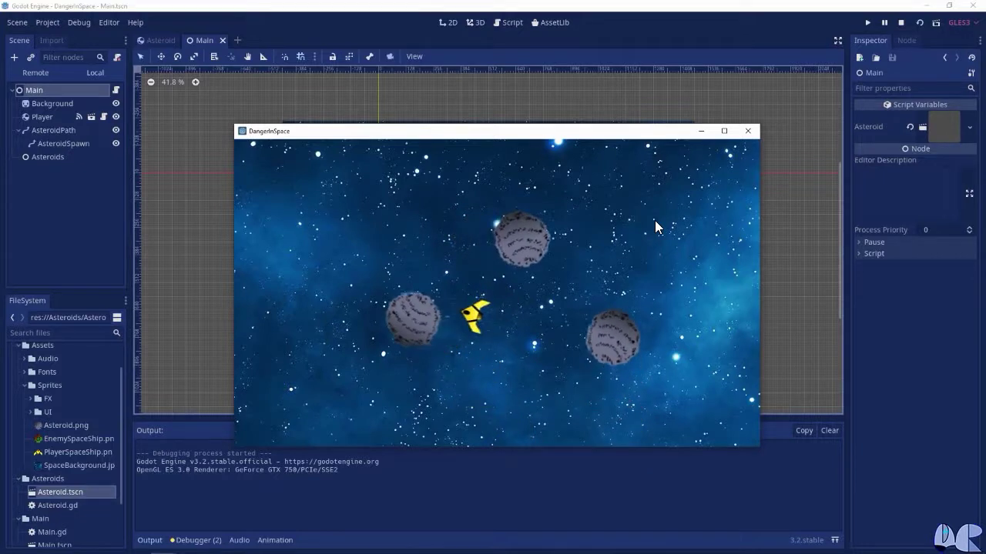
pyautogui.click(748, 131)
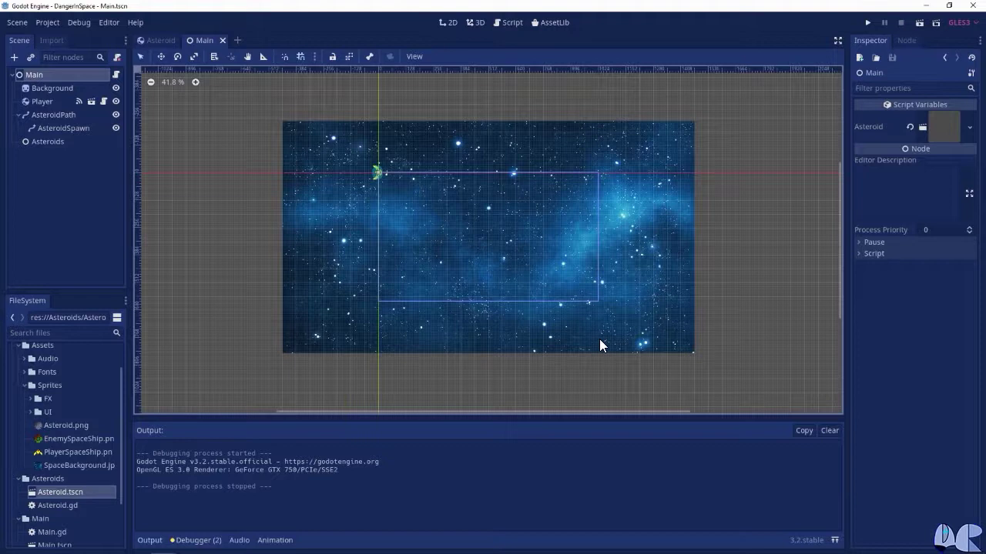
# Step: Review Bullet.gd in the script editor, then switch to the Asteroid scene
pyautogui.click(513, 23)
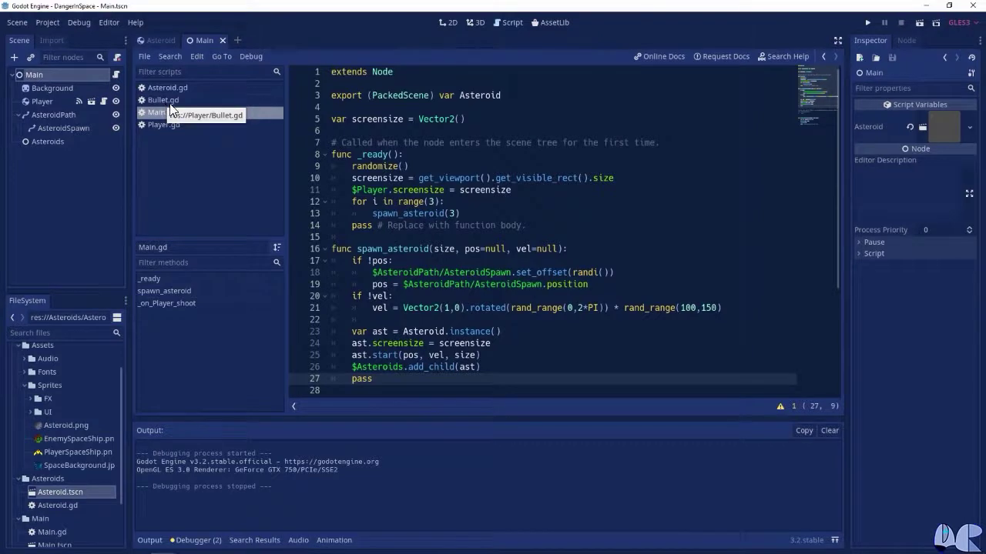
pyautogui.click(170, 103)
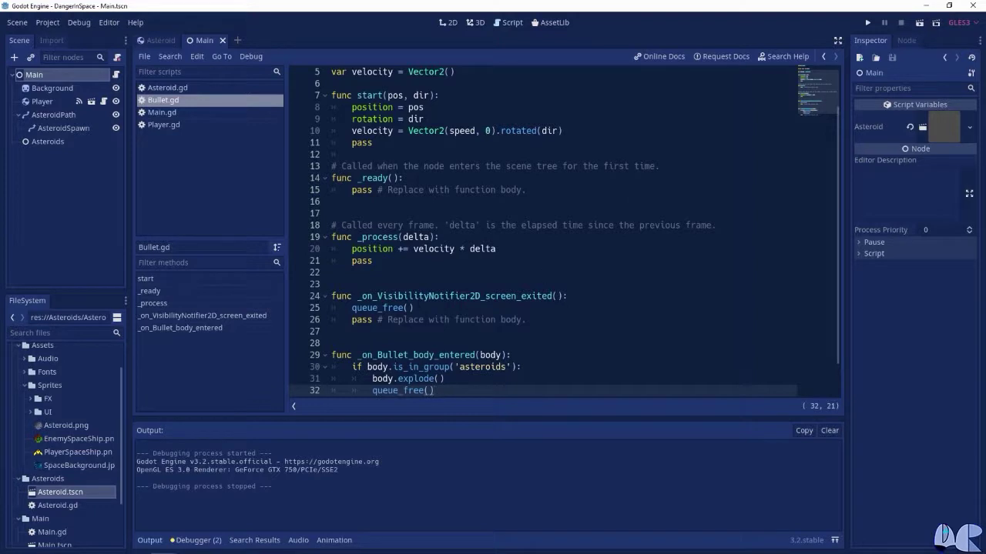
pyautogui.scroll(-2, 562, 231)
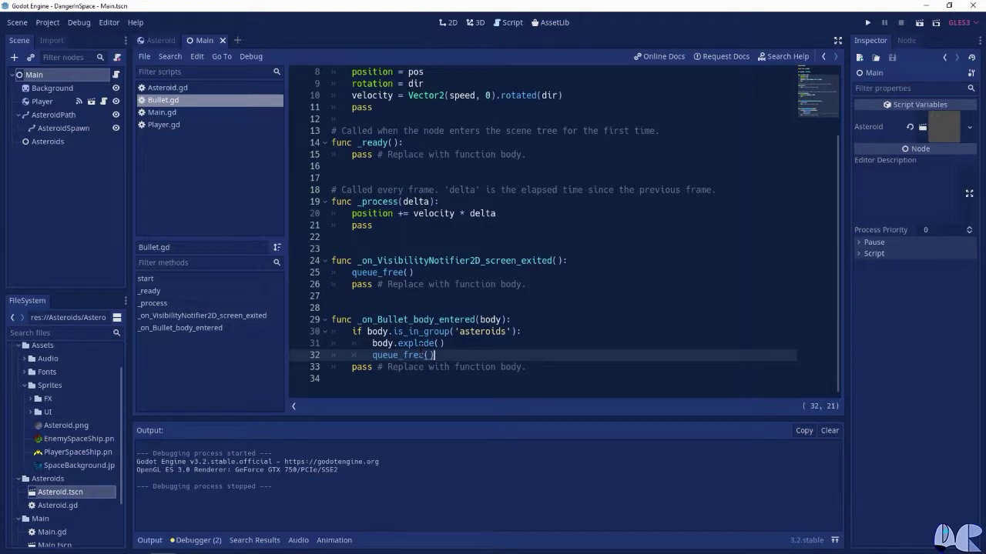
pyautogui.click(162, 41)
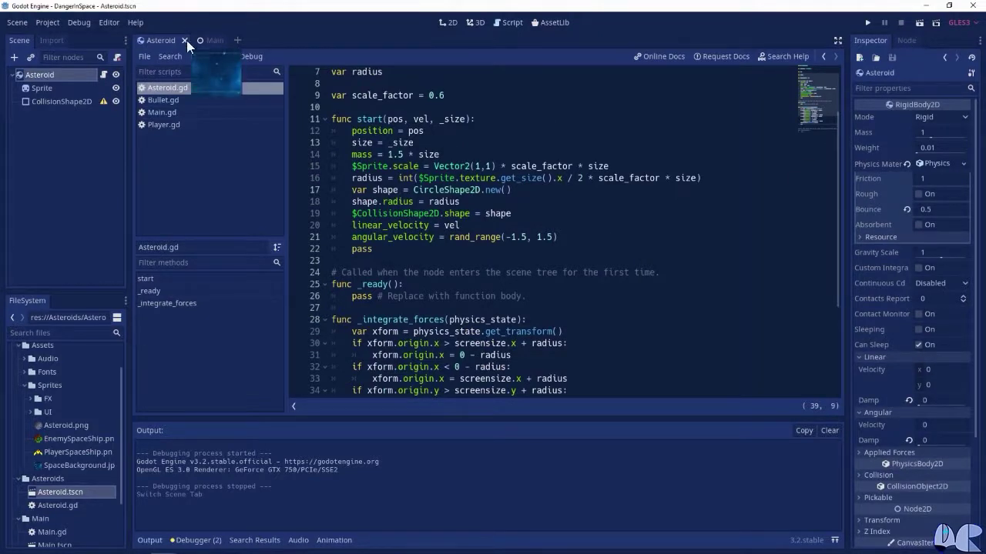
# Step: Add the Asteroid node to a new group named 'asteroids'
pyautogui.click(902, 41)
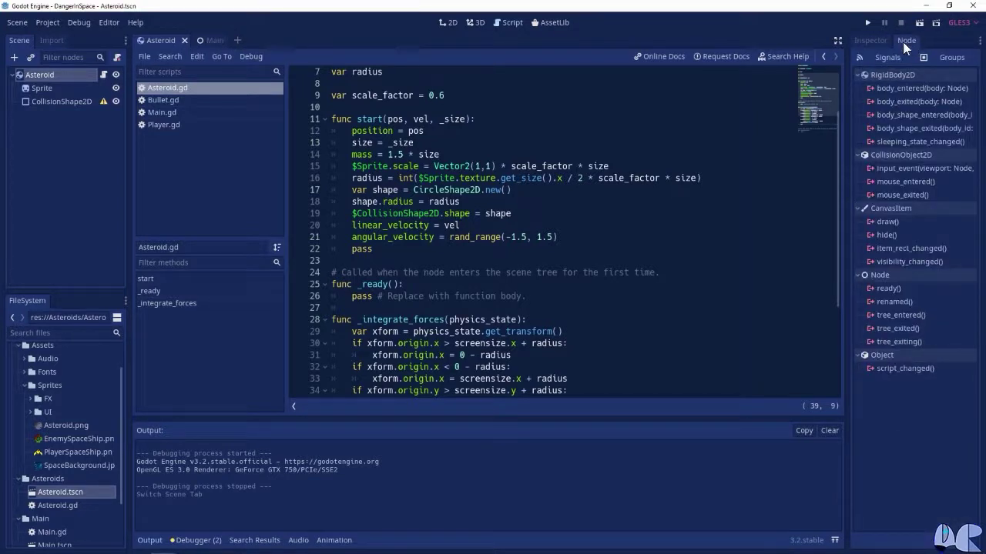
pyautogui.click(951, 58)
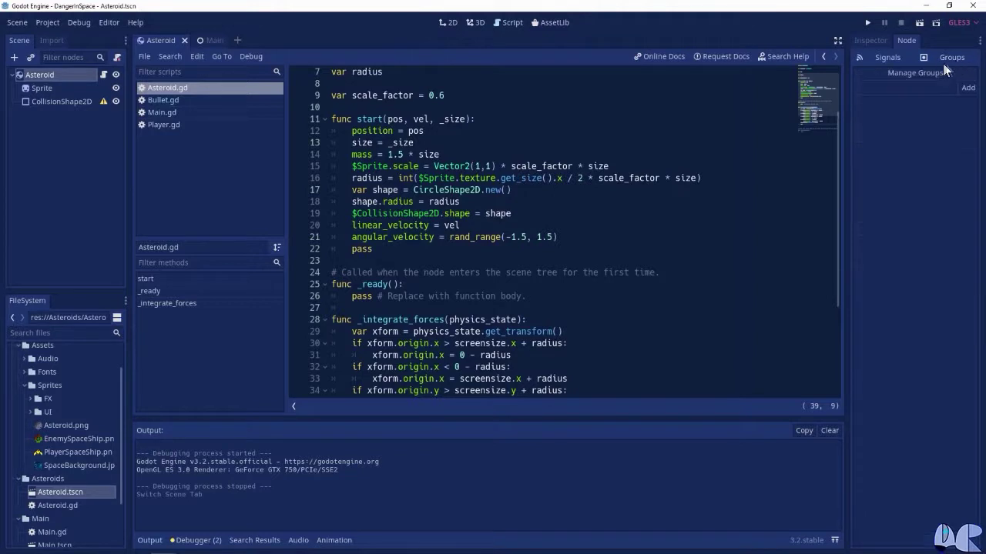
pyautogui.click(894, 90)
pyautogui.write('astero')
pyautogui.write('ids')
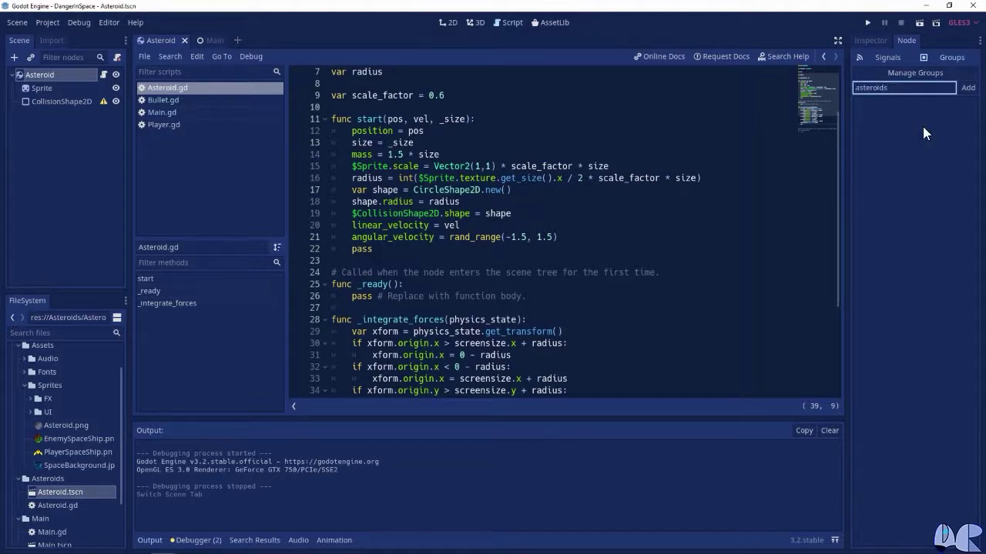
pyautogui.click(967, 87)
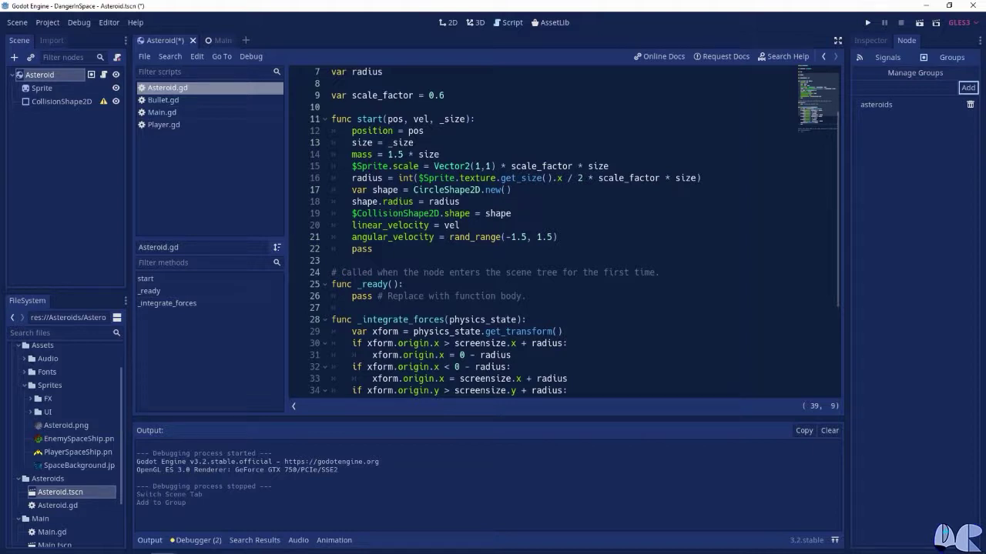
# Step: Collapse the Output panel and start a new empty scene in the 2D view
pyautogui.click(154, 540)
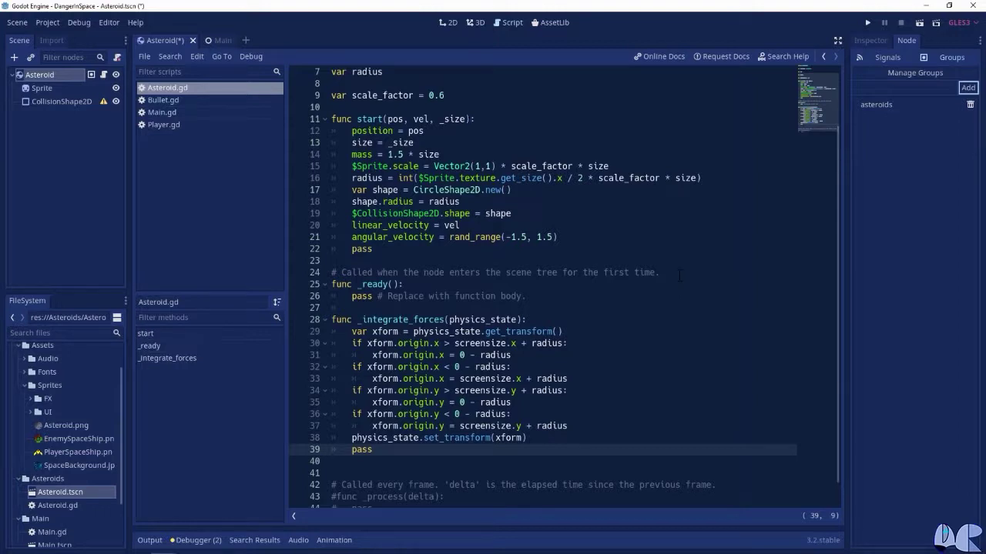
pyautogui.click(448, 22)
pyautogui.click(244, 40)
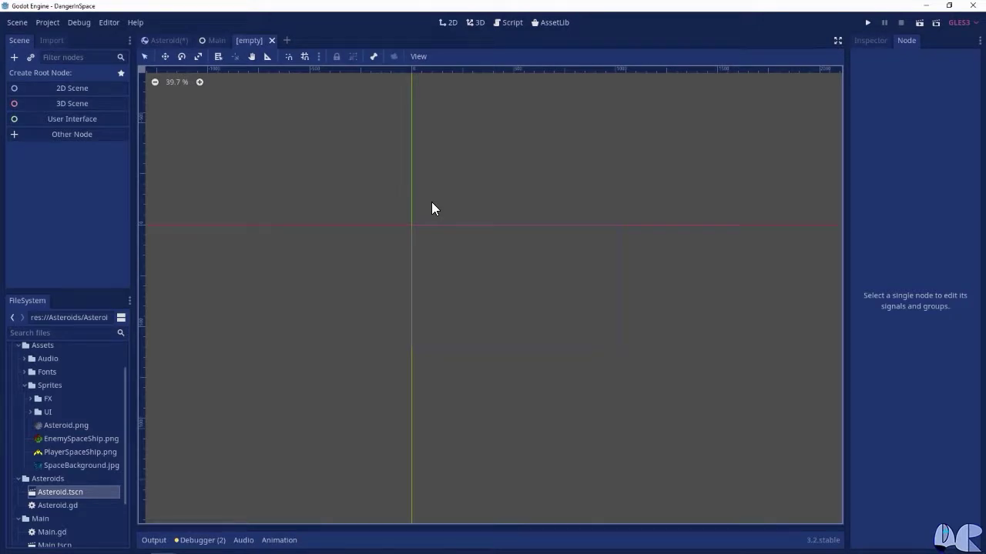
# Step: Create a Sprite root node and rename it Explosion
pyautogui.hotkey('ctrl', 'a')
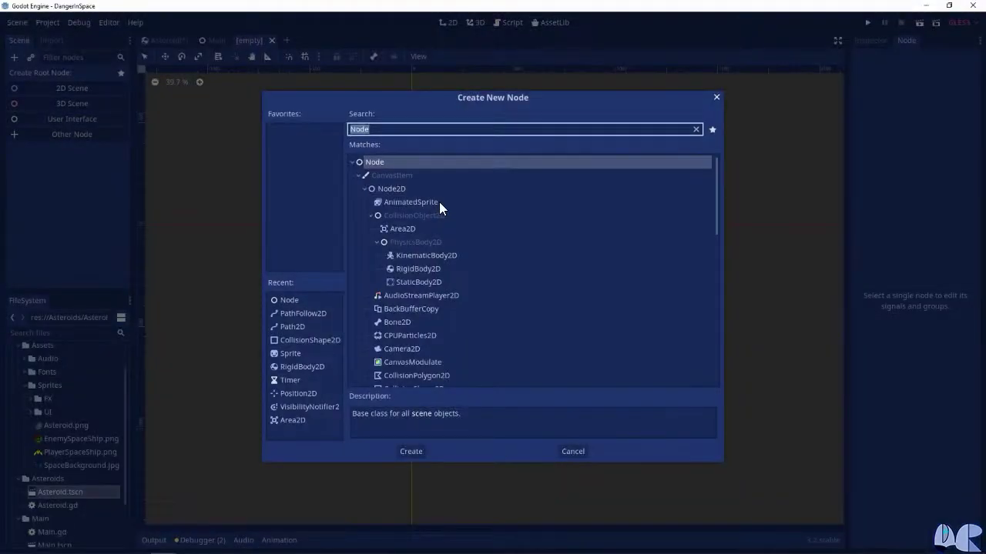
pyautogui.write('sprite')
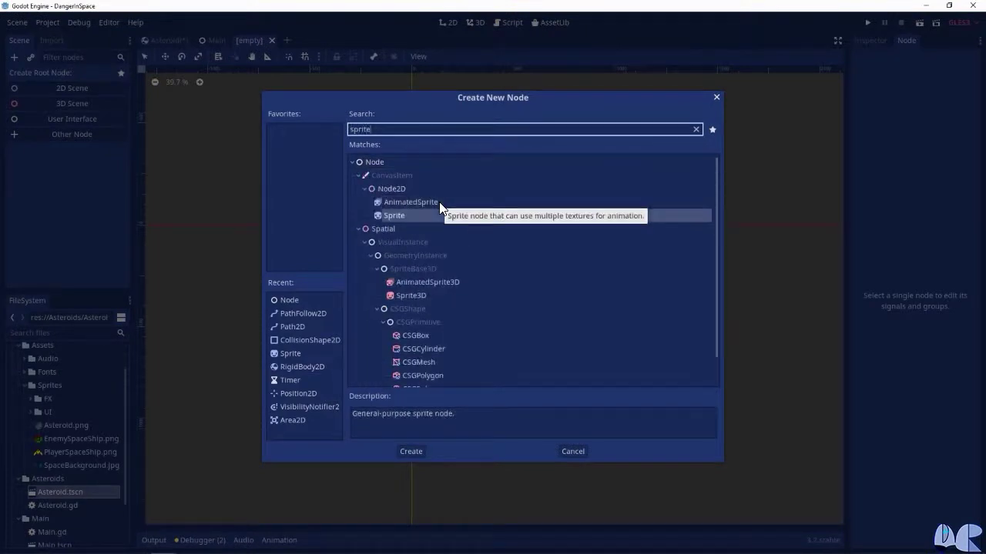
pyautogui.press('Return')
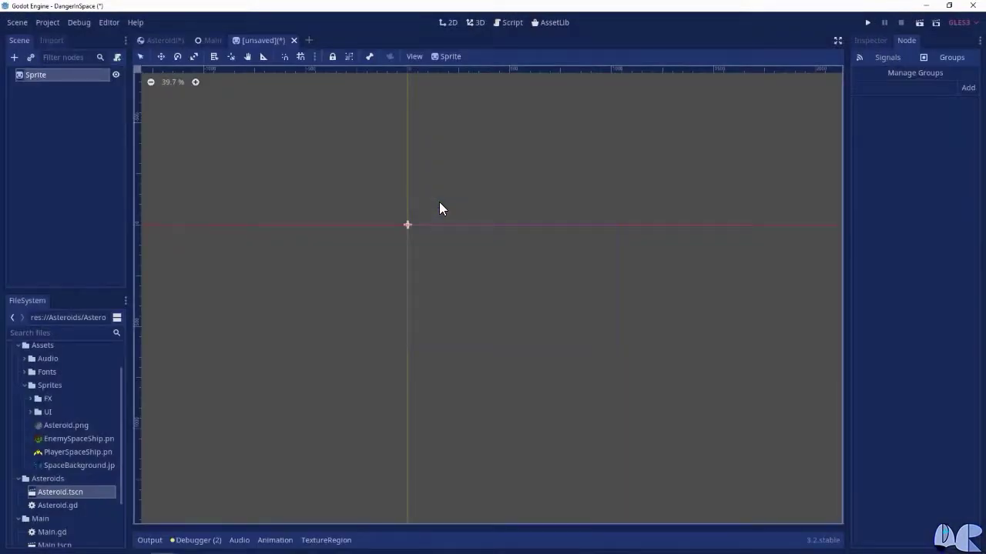
pyautogui.doubleClick(48, 77)
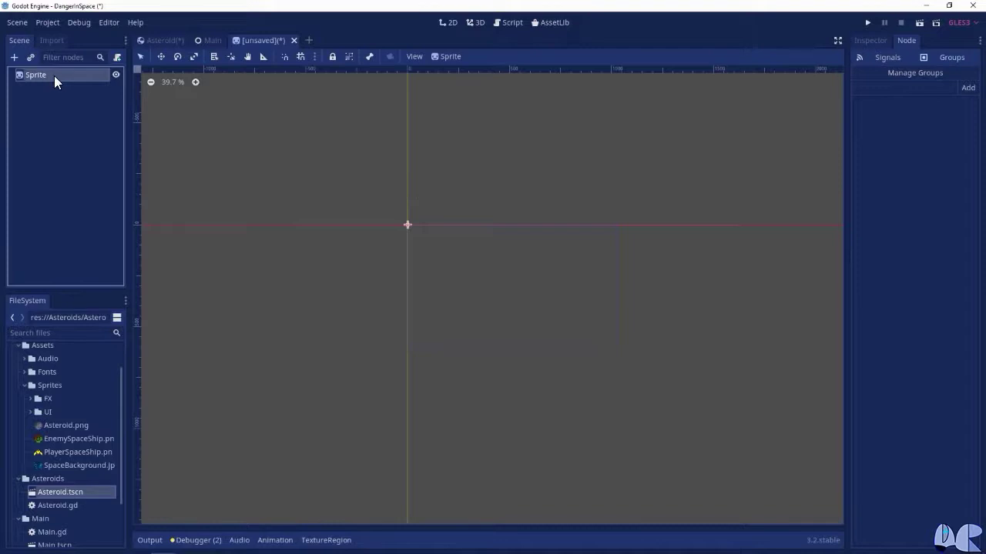
pyautogui.write('Explosion')
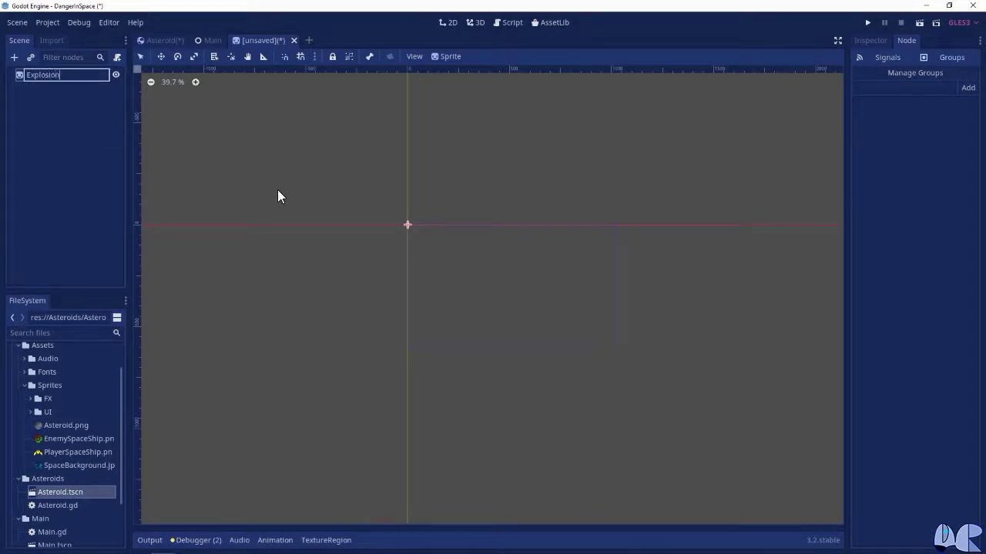
pyautogui.press('Return')
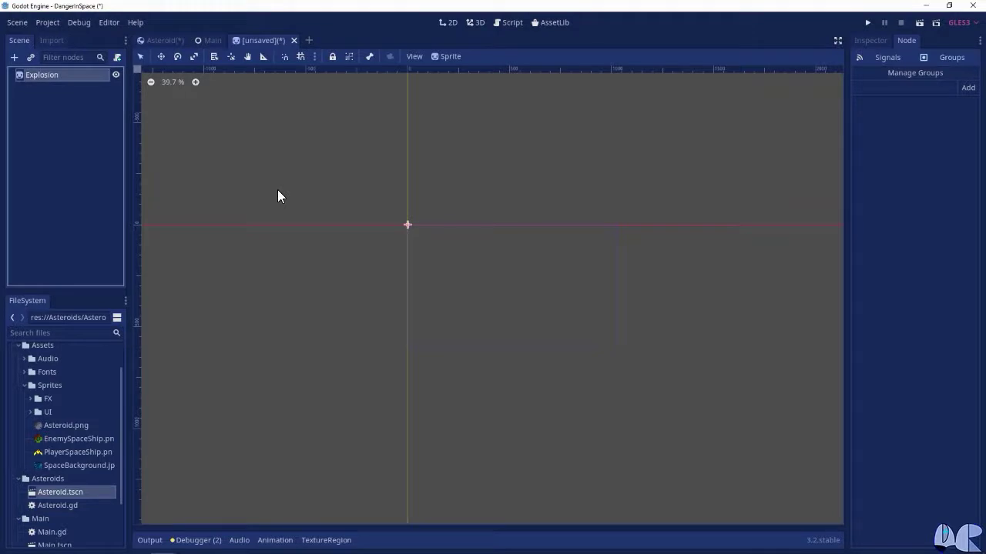
# Step: Add an AnimationPlayer child node under Explosion
pyautogui.click(277, 195)
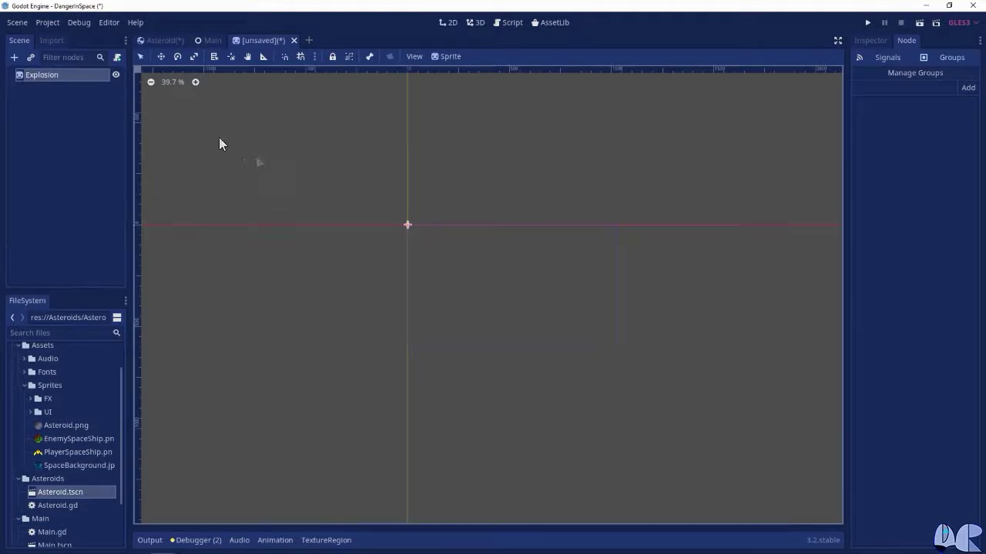
pyautogui.hotkey('ctrl', 'a')
pyautogui.write('a')
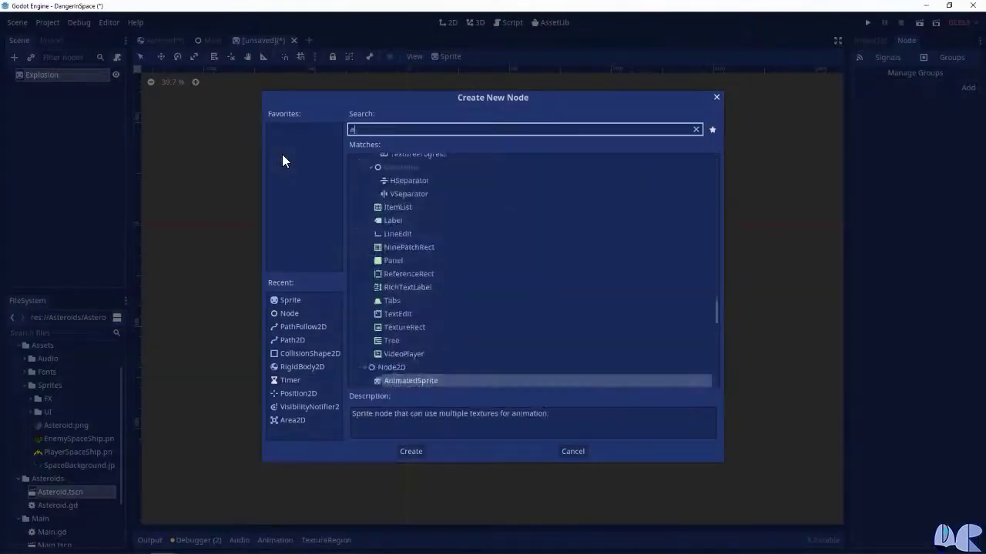
pyautogui.write('nimation')
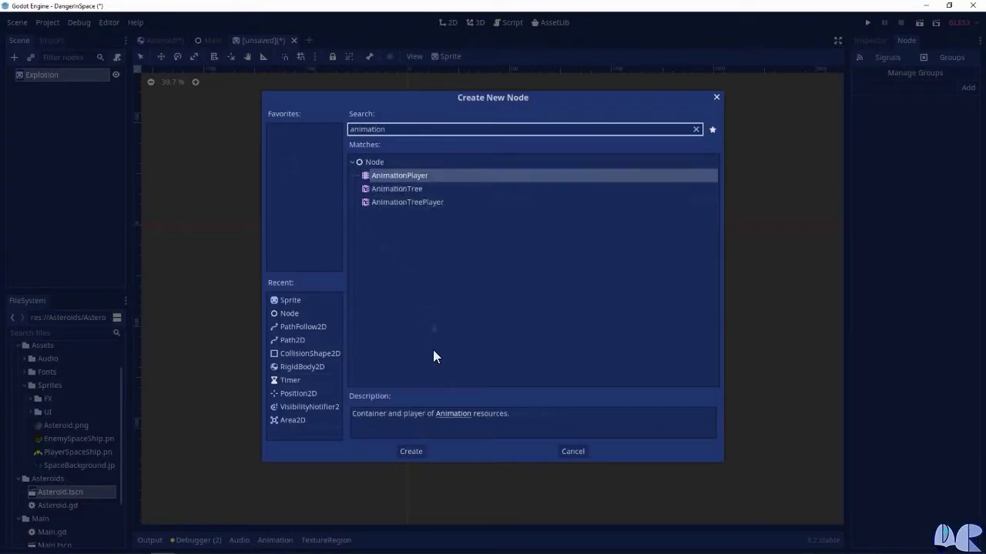
pyautogui.click(414, 450)
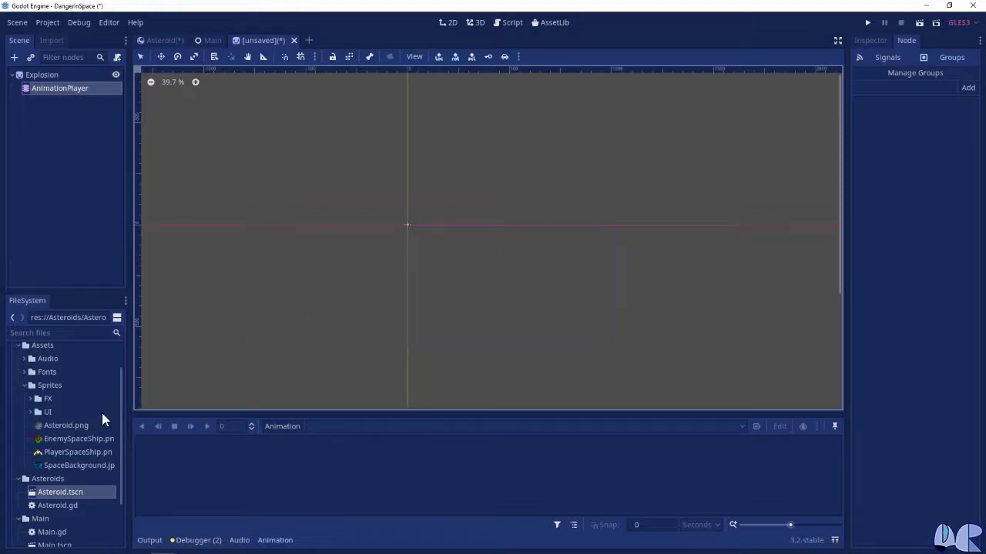
pyautogui.scroll(1, 100, 414)
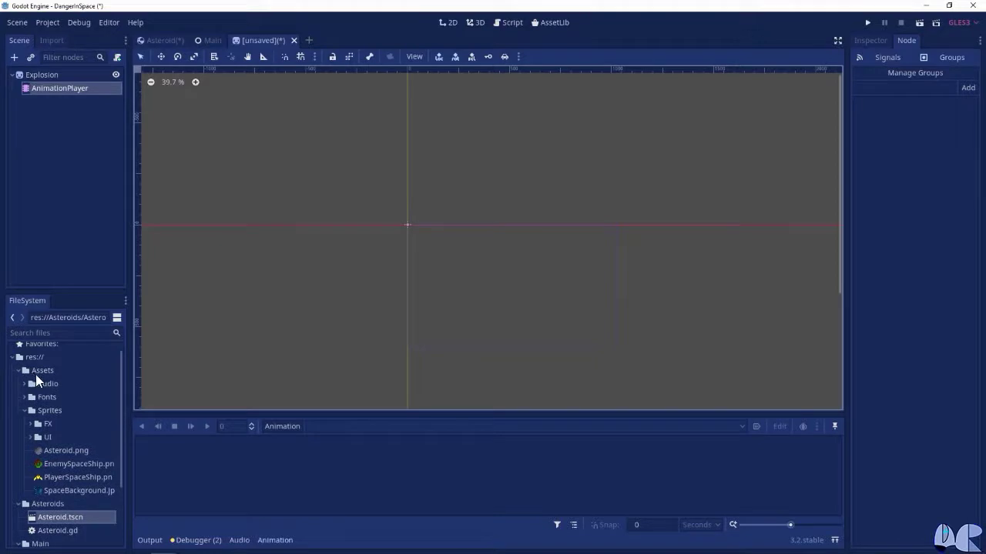
# Step: Set Assets/Sprites/FX/Explosion.png as the Explosion sprite's Texture and frame the whole sheet
pyautogui.click(31, 425)
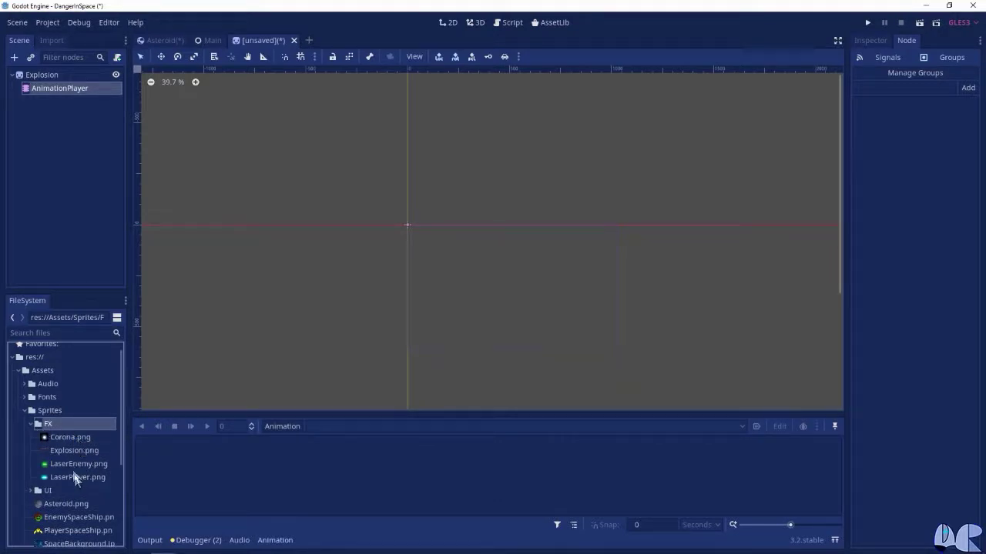
pyautogui.click(85, 459)
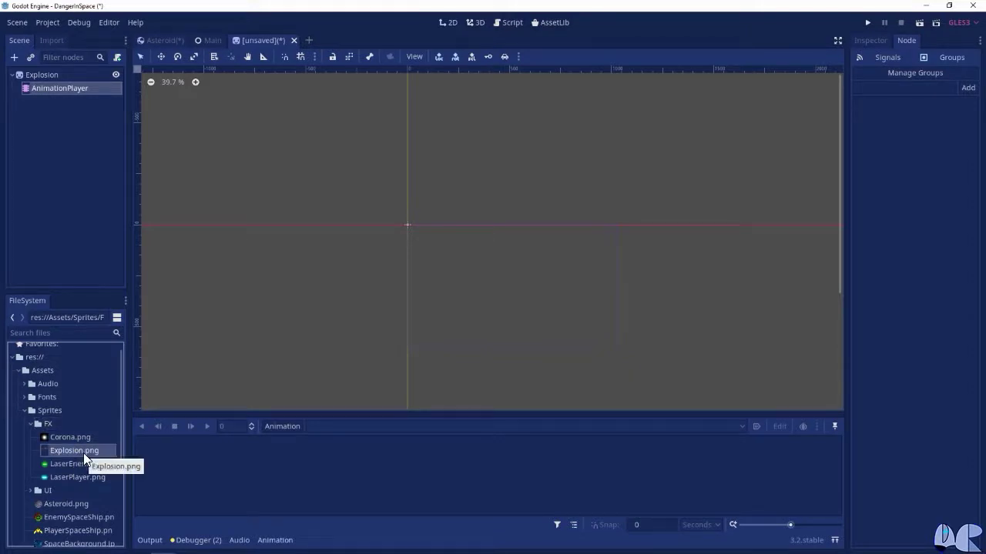
pyautogui.click(44, 78)
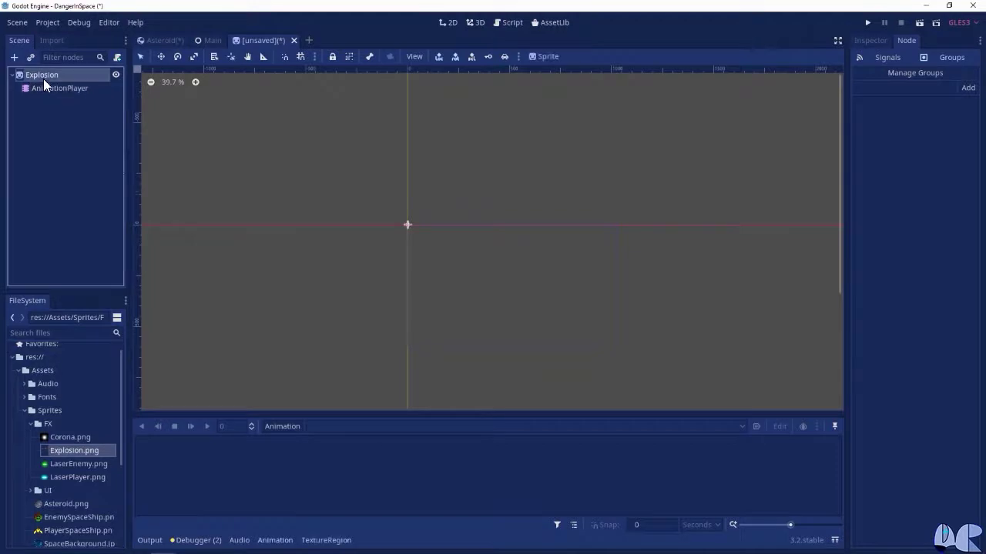
pyautogui.click(869, 40)
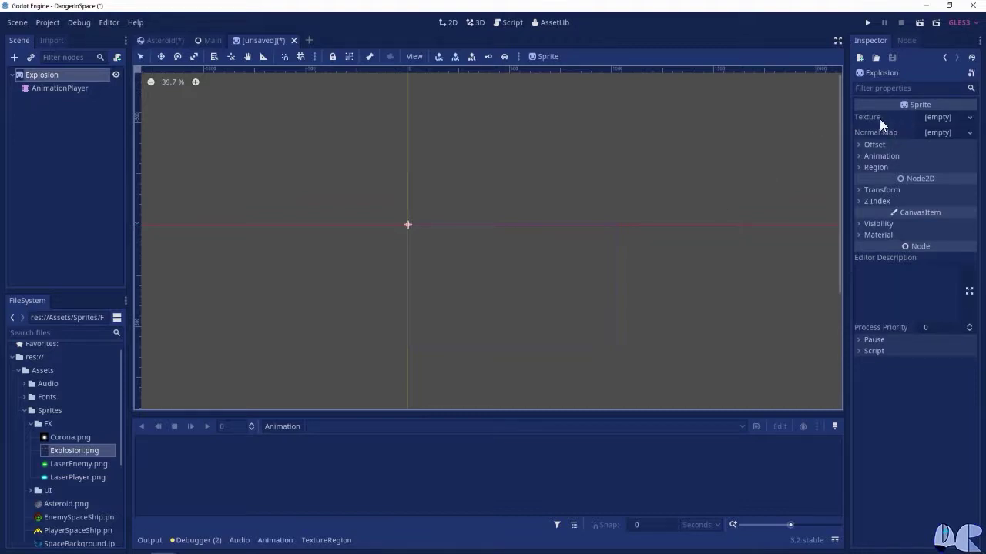
pyautogui.moveTo(77, 450); pyautogui.dragTo(931, 125)
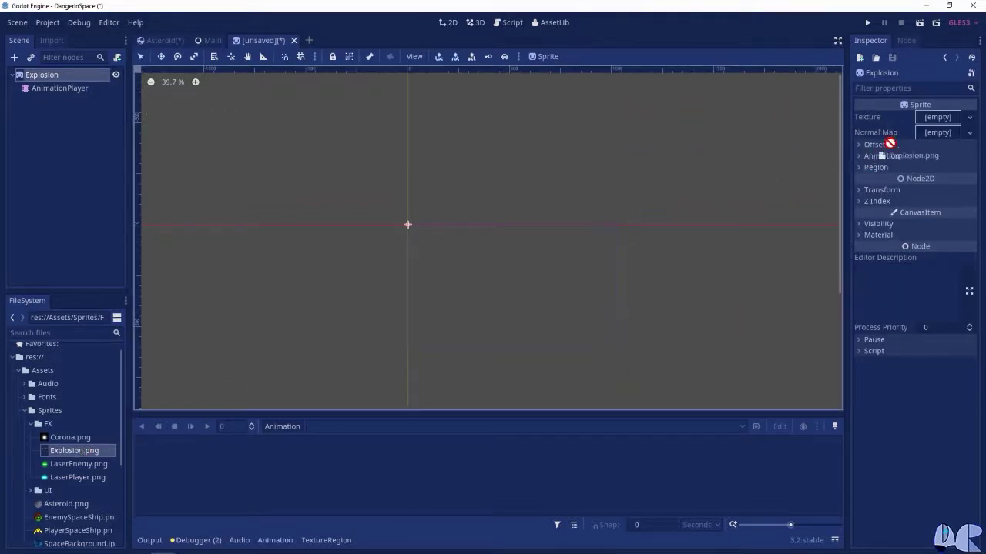
pyautogui.scroll(-1, 671, 201)
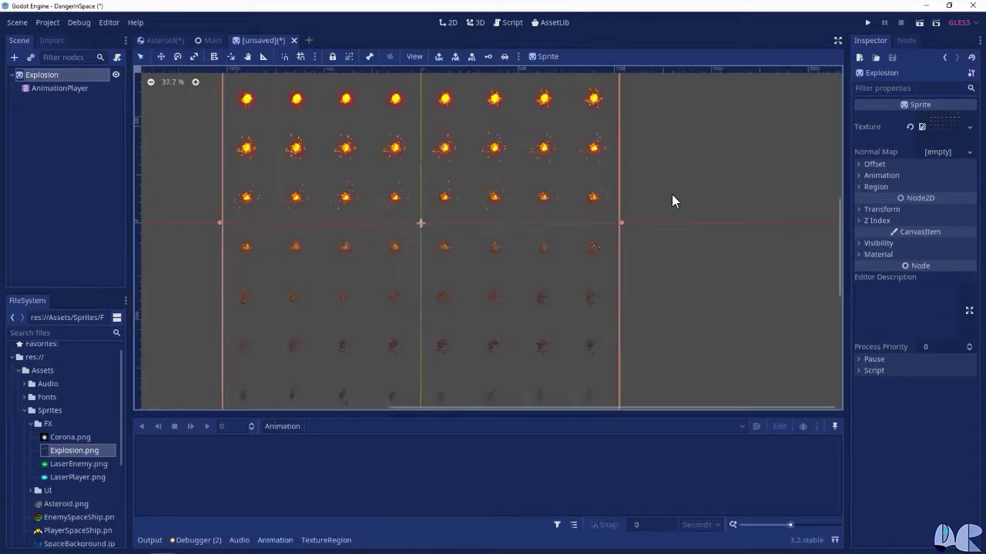
pyautogui.scroll(-1, 671, 200)
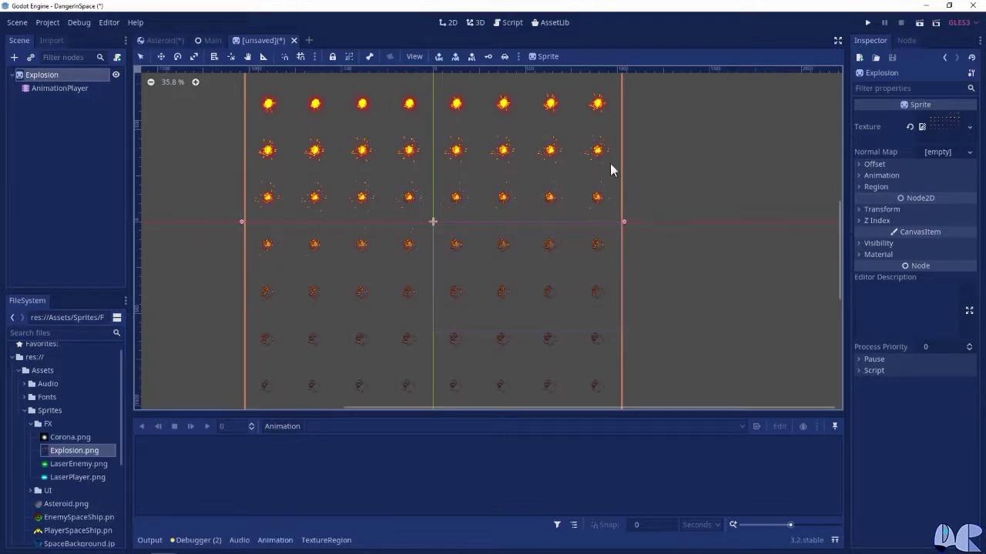
pyautogui.scroll(-2, 610, 167)
pyautogui.scroll(-1, 613, 166)
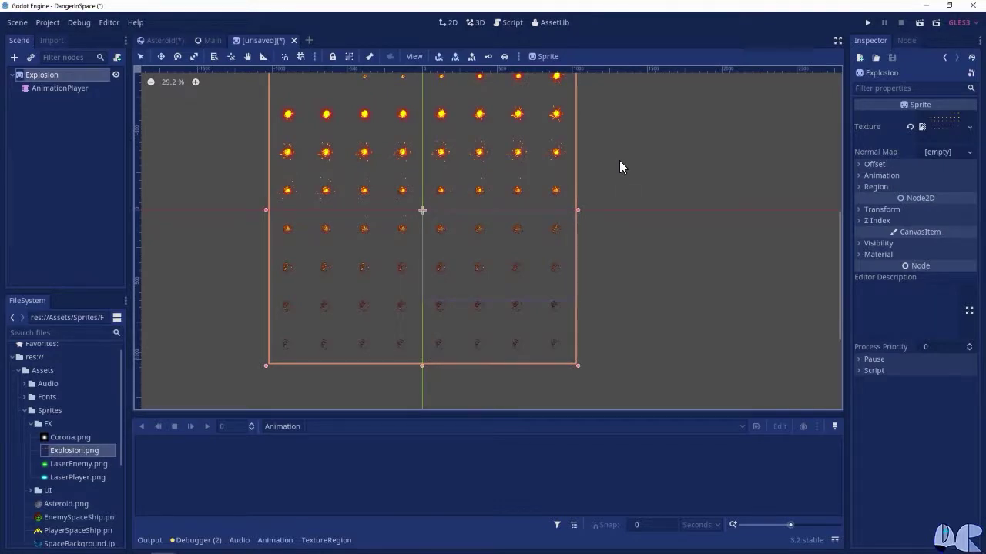
pyautogui.scroll(-1, 597, 142)
pyautogui.moveTo(602, 129); pyautogui.dragTo(614, 151, button='middle')
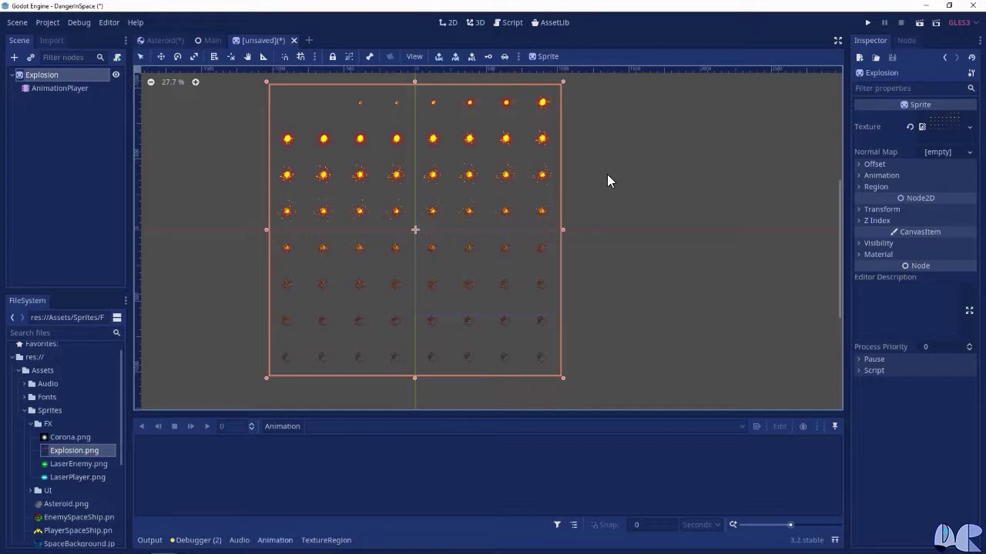
# Step: Set the Explosion sprite's Vframes and Hframes to 8 and Frame to 15
pyautogui.click(887, 177)
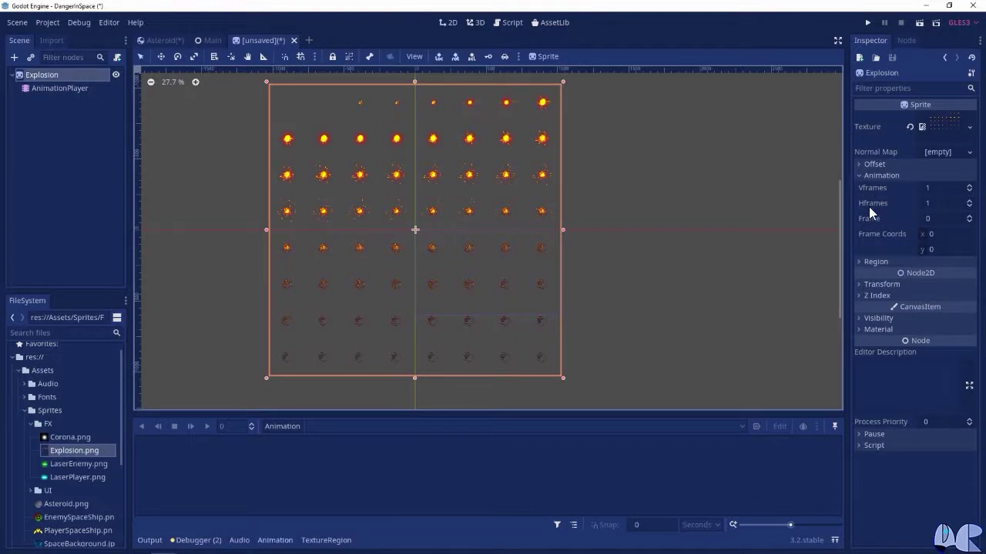
pyautogui.click(932, 188)
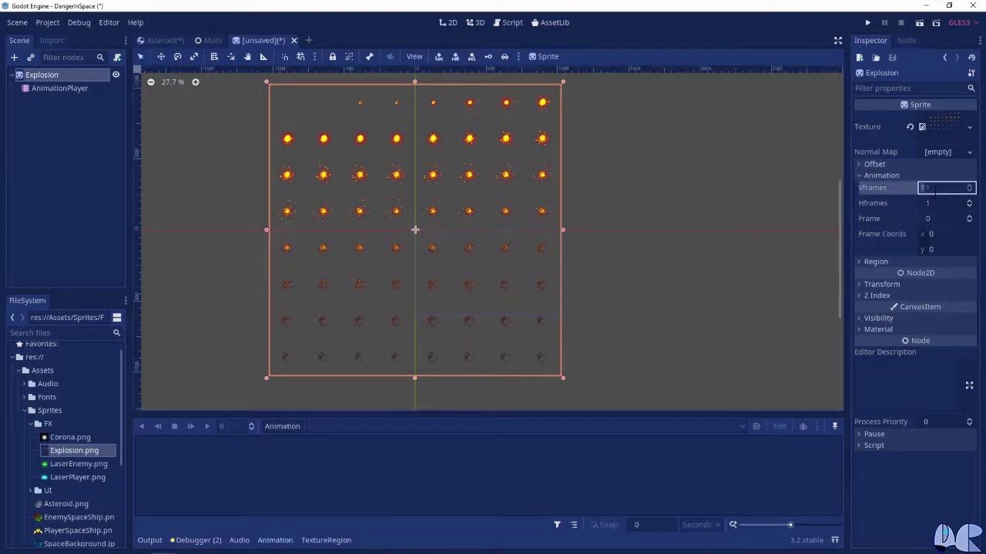
pyautogui.write('8')
pyautogui.press('Return')
pyautogui.click(929, 202)
pyautogui.write('8')
pyautogui.press('Return')
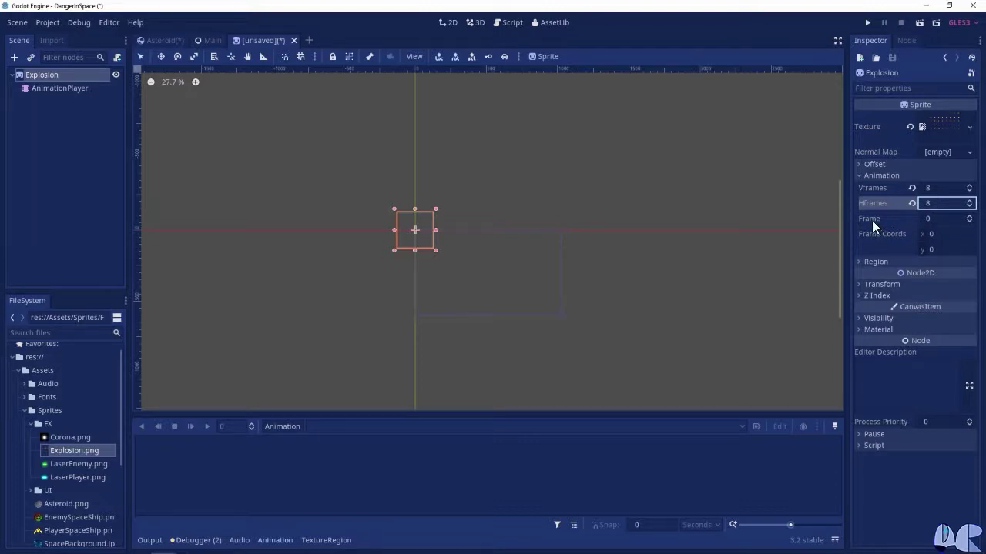
pyautogui.moveTo(872, 222)
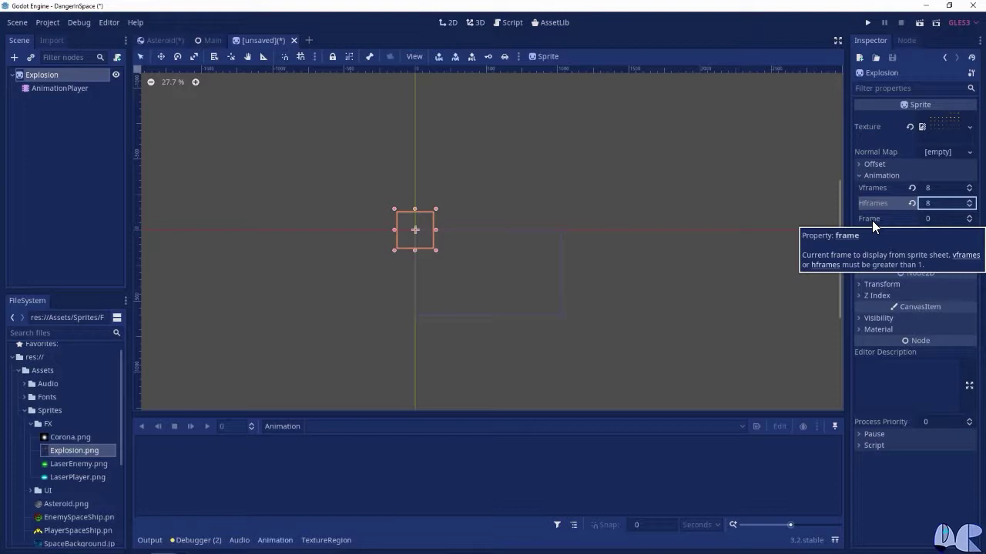
pyautogui.click(933, 218)
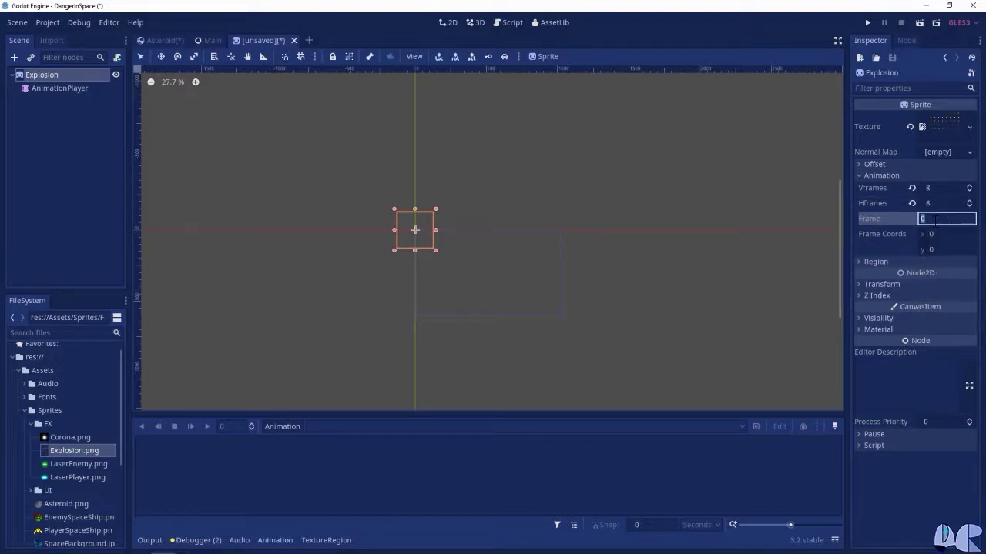
pyautogui.write('15')
pyautogui.press('Return')
pyautogui.scroll(3, 462, 239)
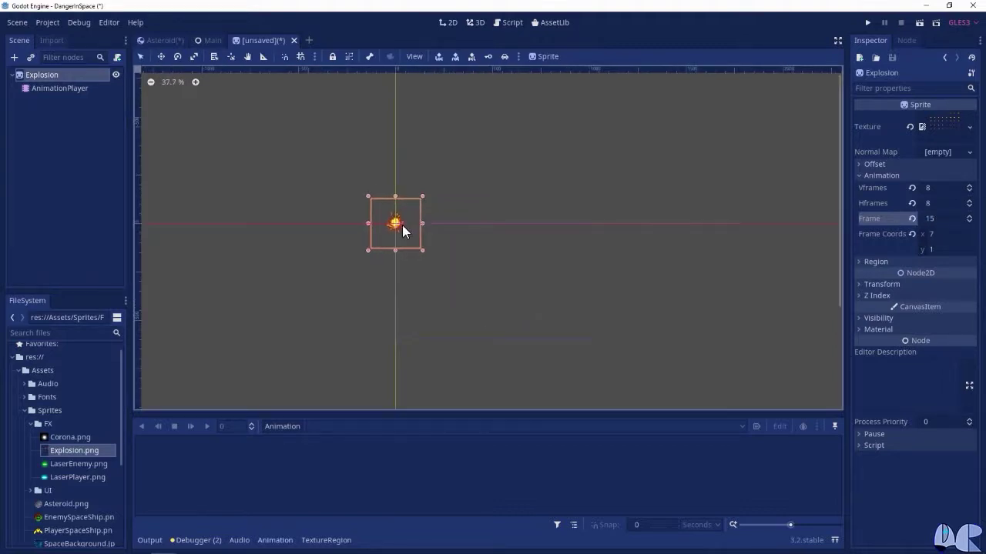
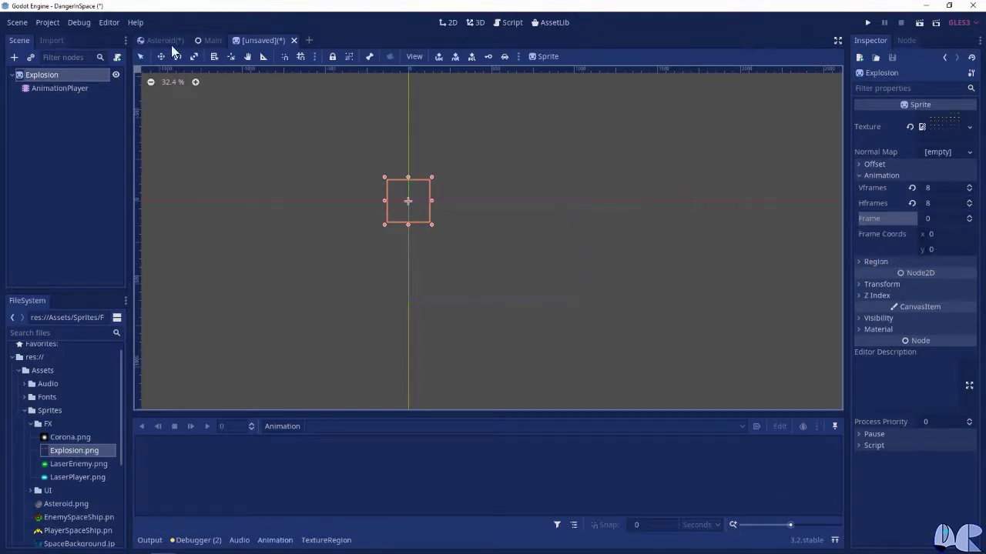
# Step: Add a new animation called 'explosion' to the AnimationPlayer node
pyautogui.click(74, 89)
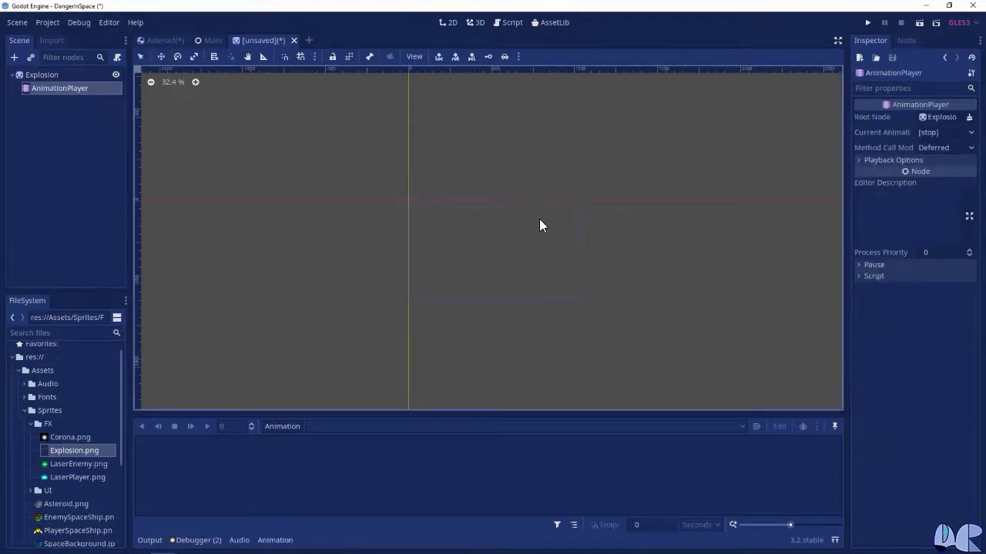
pyautogui.click(280, 429)
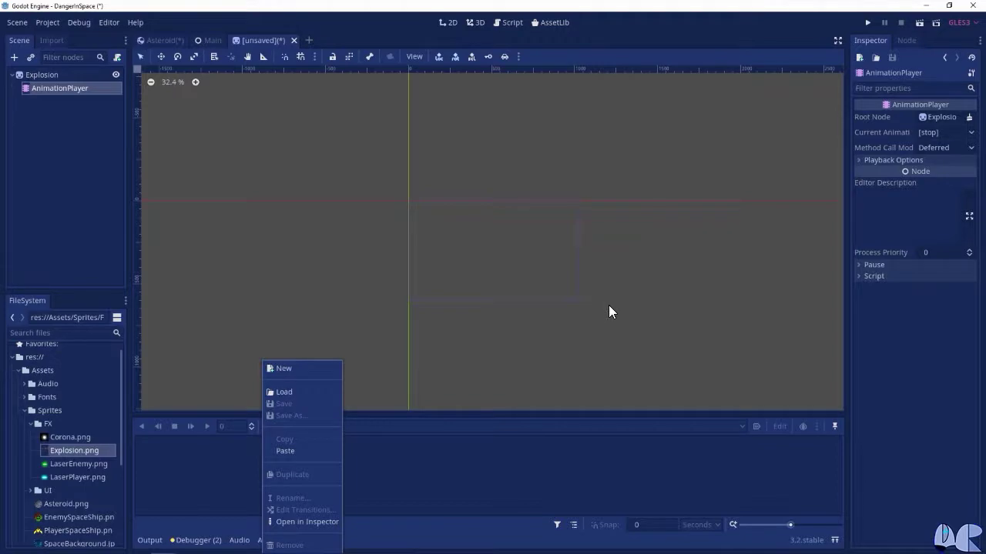
pyautogui.click(285, 369)
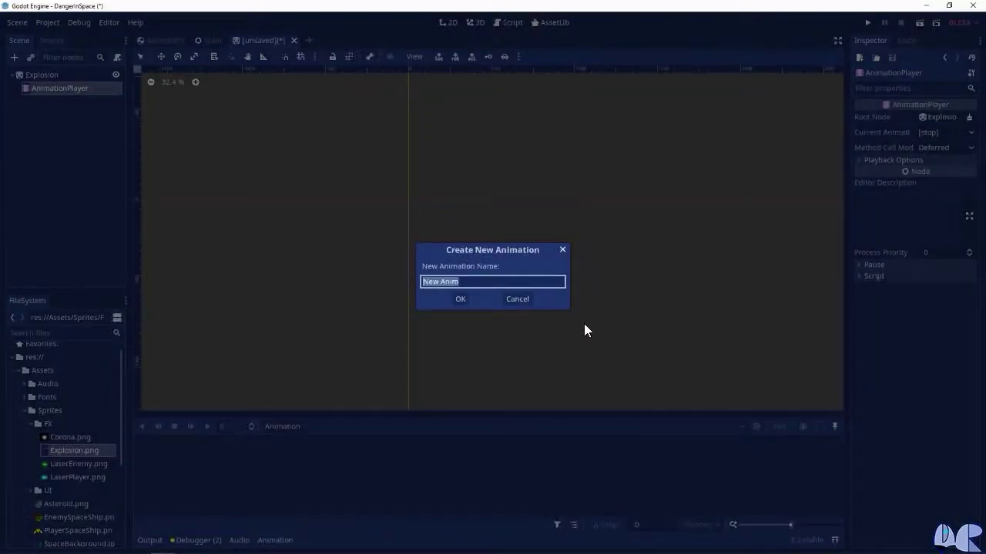
pyautogui.write('explosion')
pyautogui.click(455, 301)
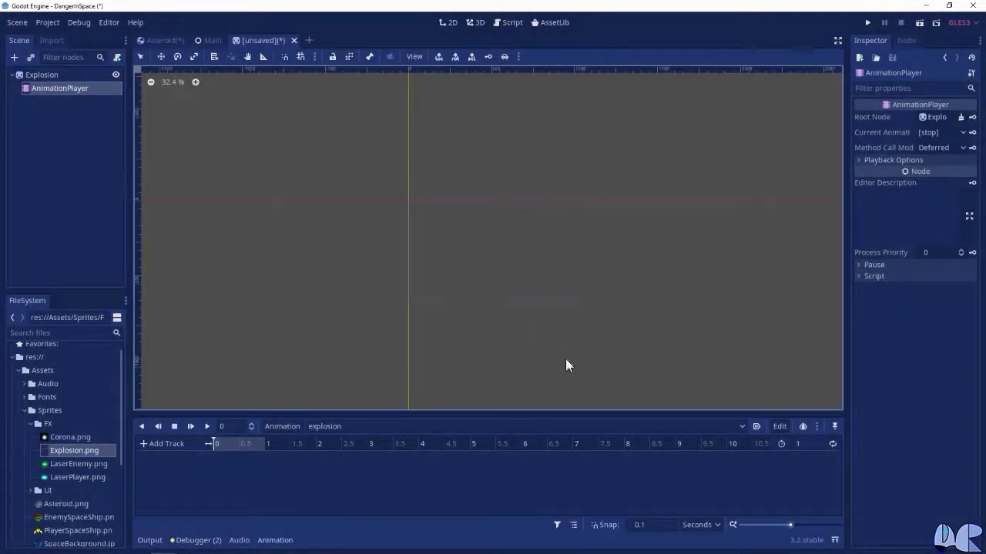
# Step: Set the explosion animation length to 0.64 seconds and the timeline snap to 0.01
pyautogui.click(805, 445)
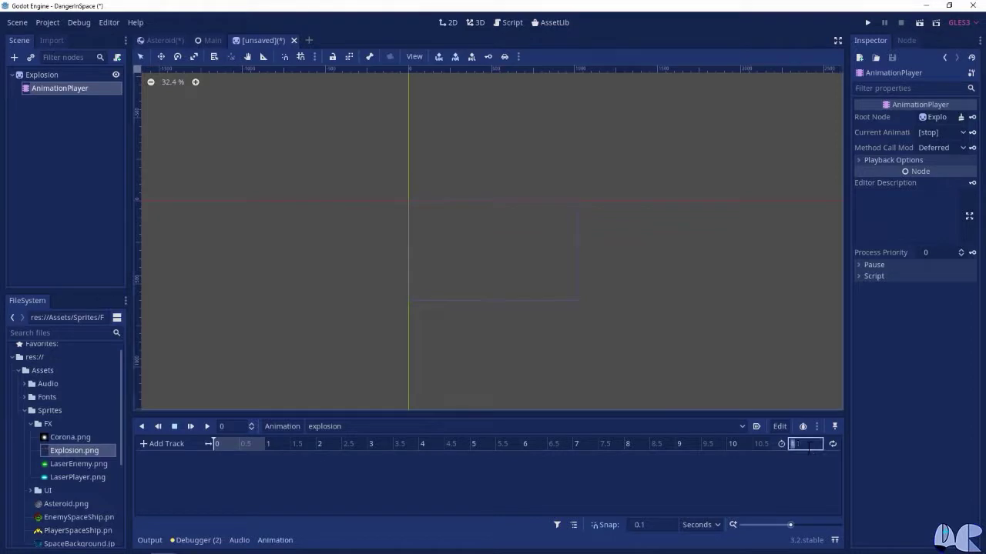
pyautogui.write('0.64')
pyautogui.press('Return')
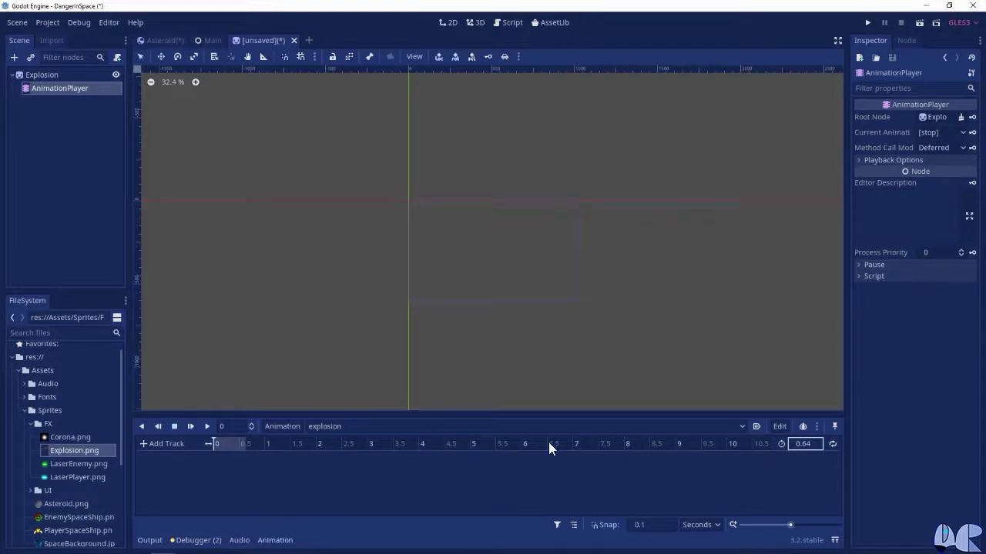
pyautogui.click(640, 525)
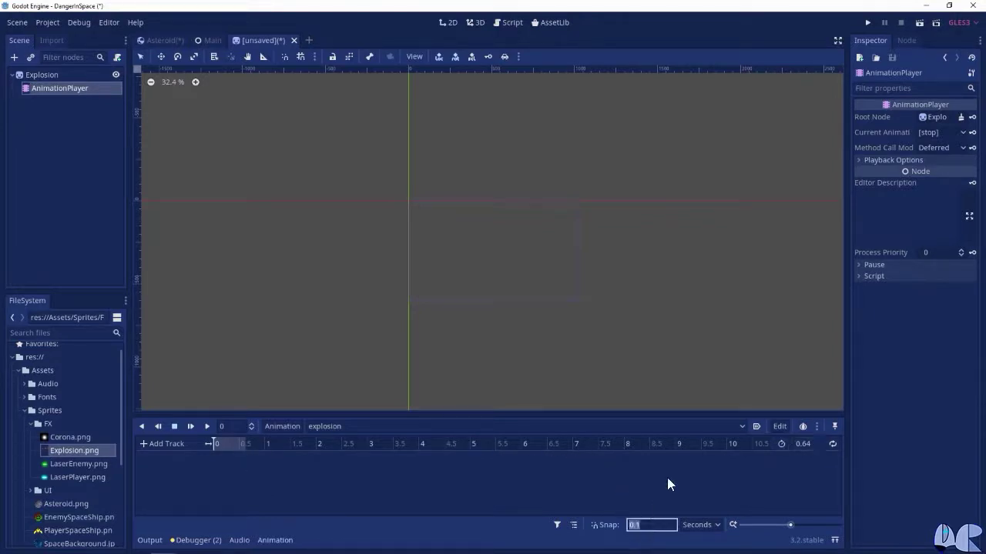
pyautogui.write('0.01')
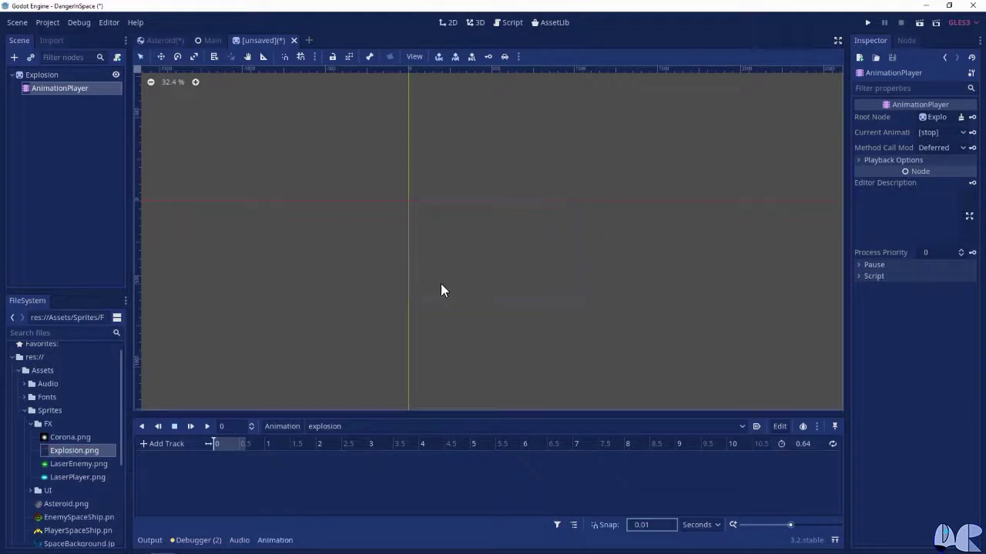
pyautogui.click(40, 75)
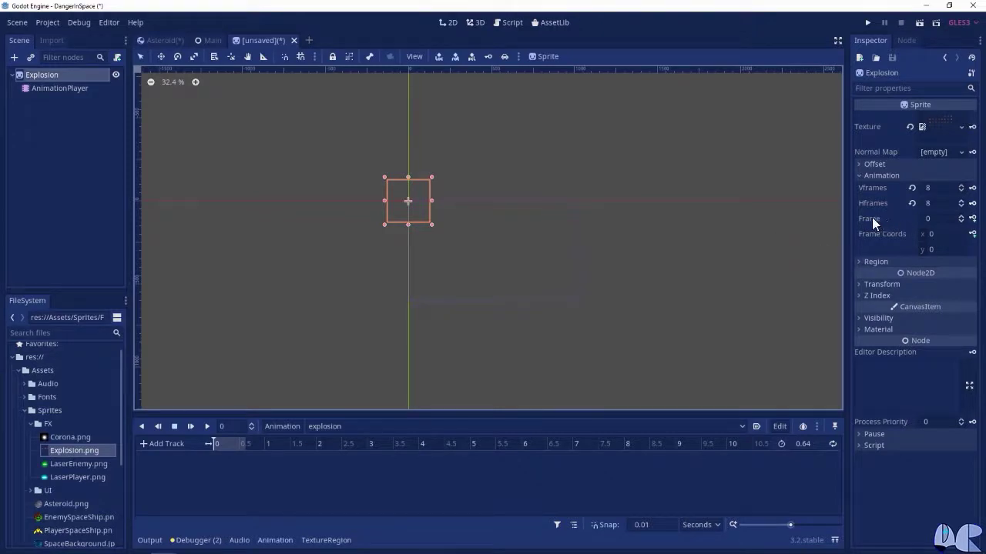
# Step: Key the Explosion sprite's Frame property, creating a frame track with its first key
pyautogui.moveTo(871, 217)
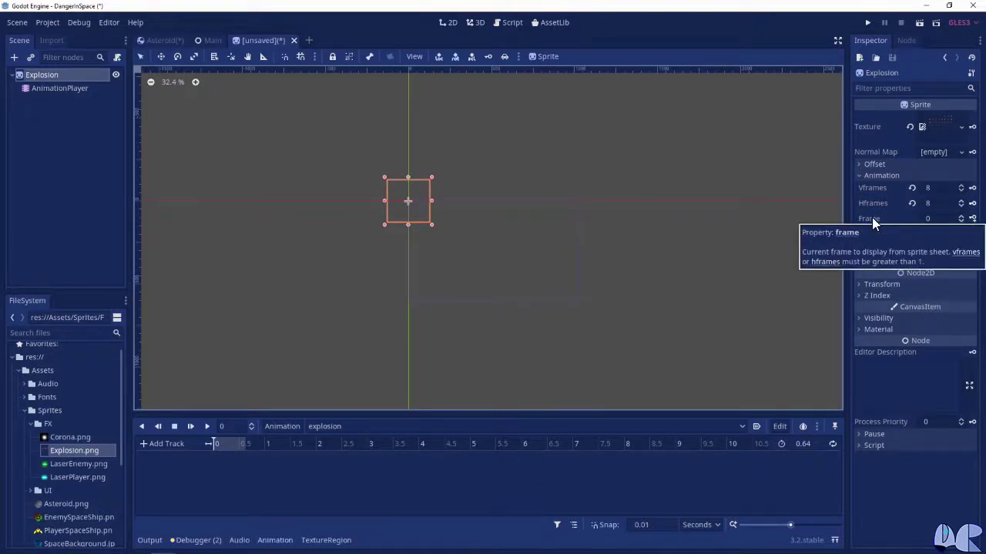
pyautogui.click(973, 219)
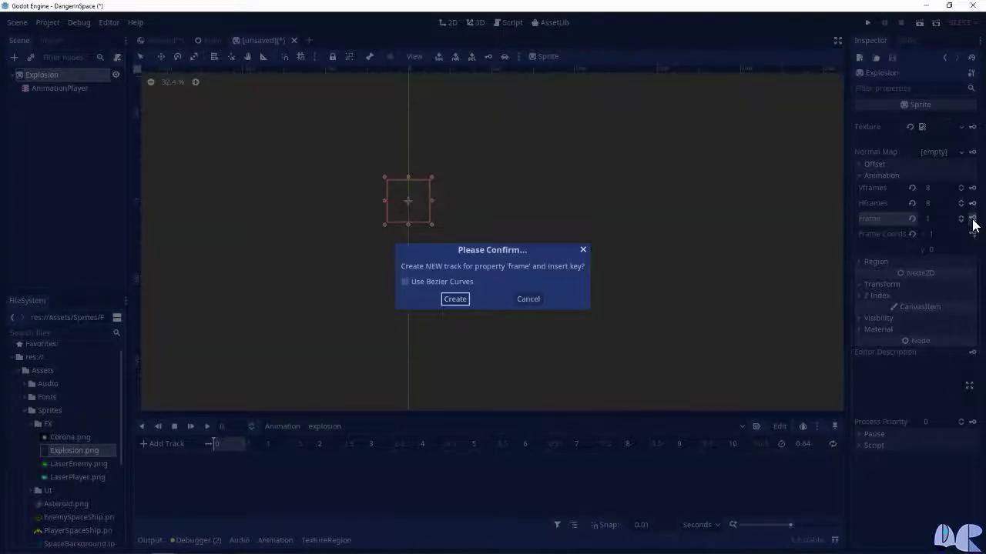
pyautogui.click(456, 300)
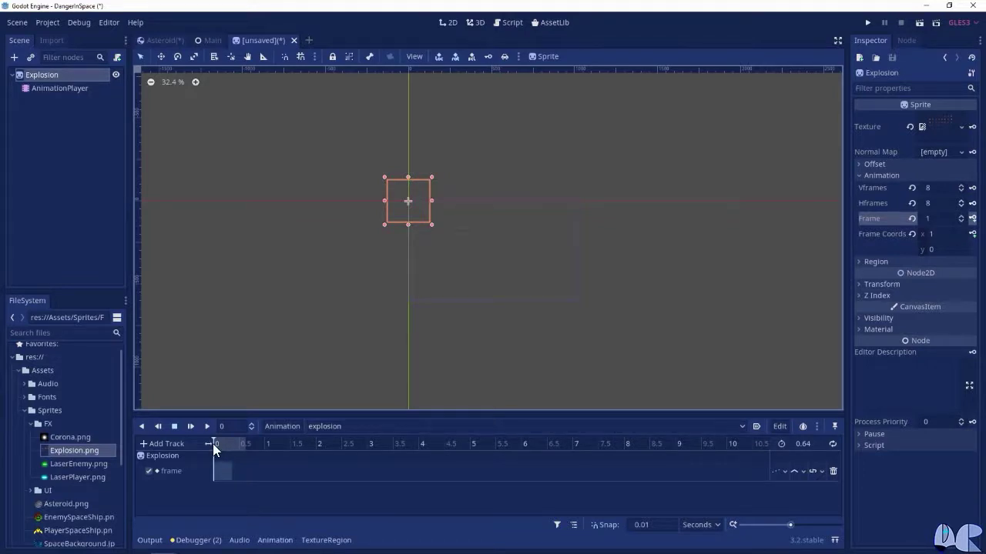
# Step: At 0.01 seconds, set the sprite's Frame to 1 and key it
pyautogui.moveTo(790, 525); pyautogui.dragTo(774, 529)
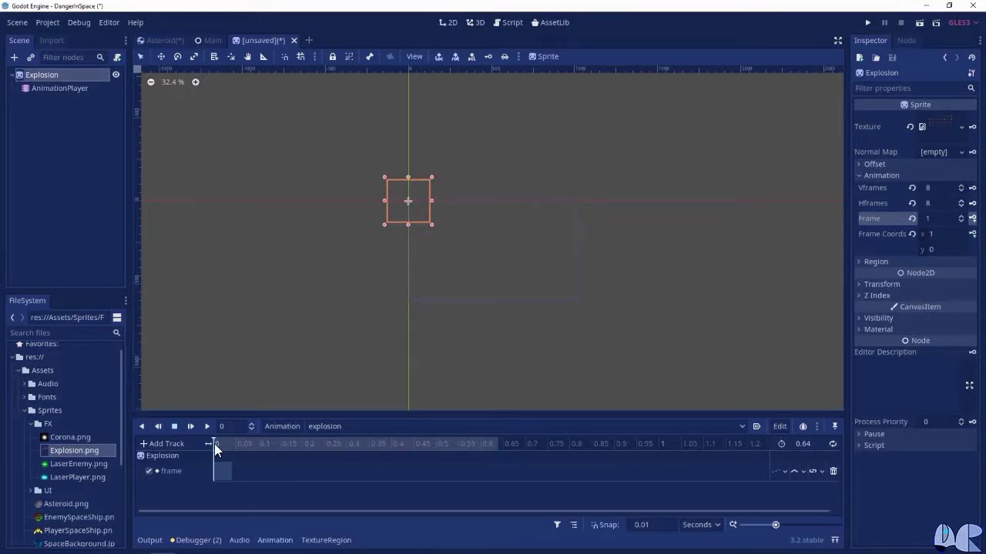
pyautogui.moveTo(214, 443); pyautogui.dragTo(215, 443)
pyautogui.click(935, 219)
pyautogui.write('1')
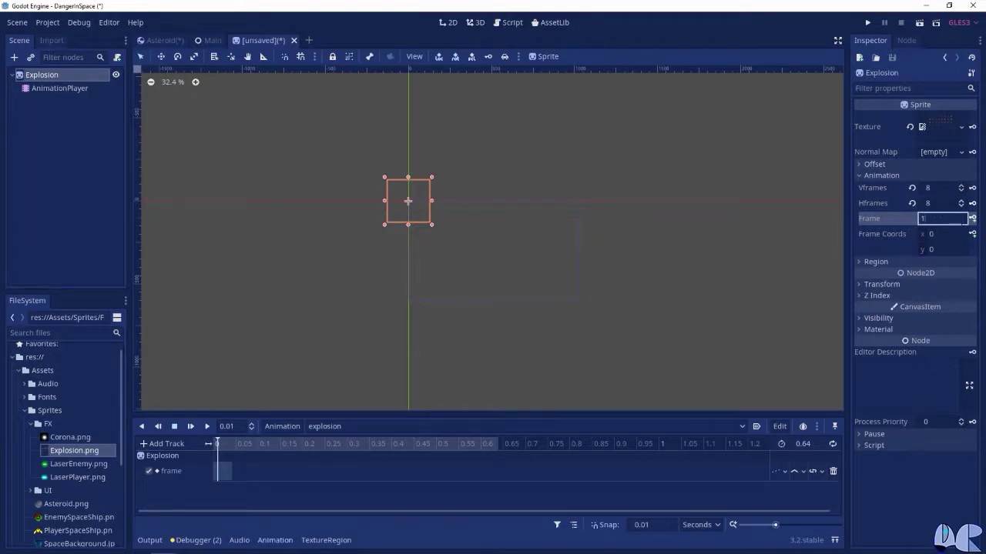
pyautogui.click(972, 218)
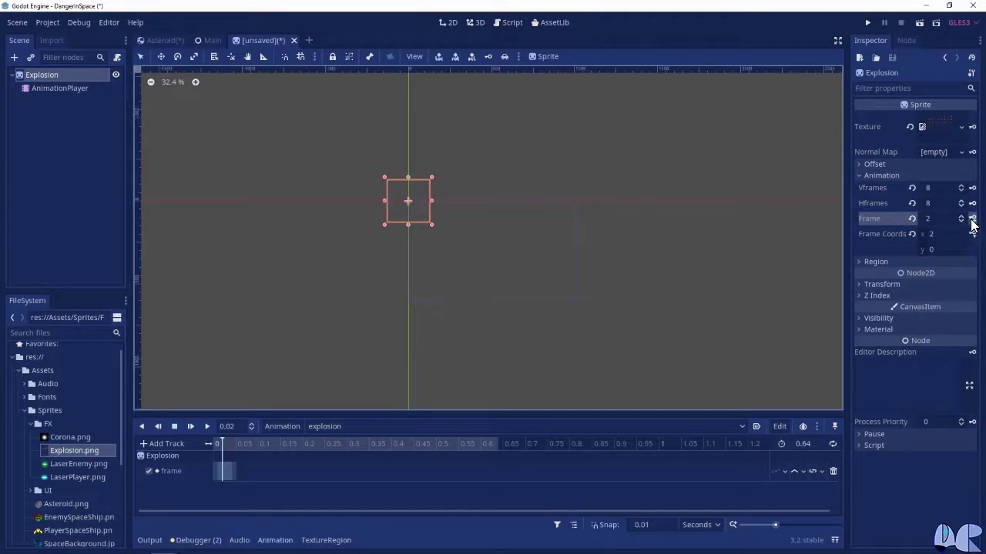
# Step: Key each successive sprite frame along the track until the 0.64-second end
pyautogui.click(972, 220)
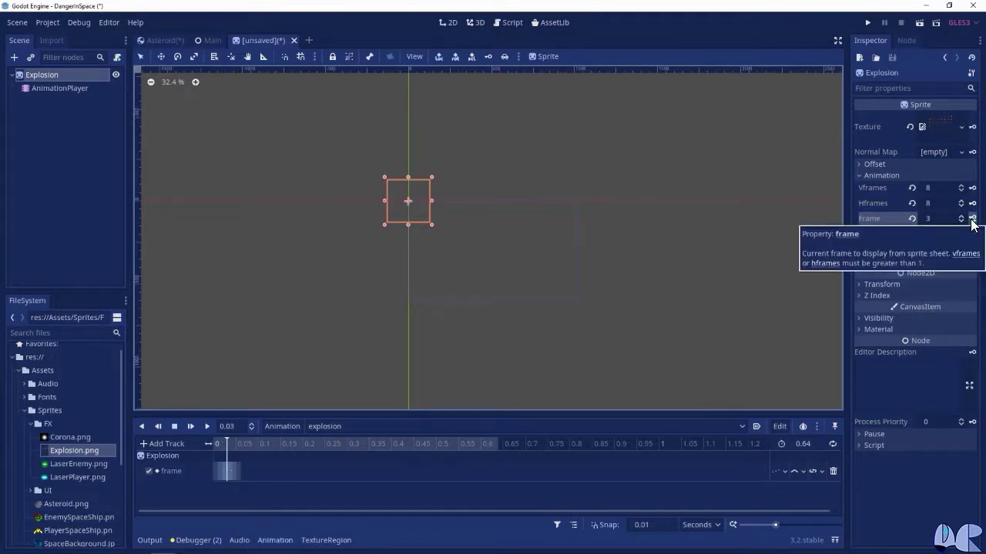
pyautogui.click(972, 219)
pyautogui.click(971, 220)
pyautogui.click(972, 220)
pyautogui.click(972, 220)
pyautogui.click(971, 220)
pyautogui.click(972, 219)
pyautogui.click(972, 219)
pyautogui.click(971, 219)
pyautogui.click(972, 219)
pyautogui.click(972, 219)
pyautogui.click(971, 219)
pyautogui.click(972, 220)
pyautogui.click(972, 220)
pyautogui.click(972, 220)
pyautogui.click(972, 219)
pyautogui.click(972, 219)
pyautogui.click(972, 219)
pyautogui.click(972, 219)
pyautogui.click(972, 219)
pyautogui.click(971, 219)
pyautogui.click(972, 219)
pyautogui.click(972, 219)
pyautogui.click(972, 219)
pyautogui.click(972, 219)
pyautogui.click(971, 219)
pyautogui.click(972, 219)
pyautogui.click(972, 220)
pyautogui.click(972, 219)
pyautogui.click(972, 219)
pyautogui.click(971, 220)
pyautogui.click(972, 220)
pyautogui.click(972, 219)
pyautogui.click(972, 219)
pyautogui.click(972, 220)
pyautogui.click(972, 219)
pyautogui.click(972, 220)
pyautogui.click(972, 220)
pyautogui.click(972, 220)
pyautogui.click(972, 219)
pyautogui.click(972, 219)
pyautogui.click(972, 219)
pyautogui.click(971, 220)
pyautogui.click(972, 219)
pyautogui.click(971, 220)
pyautogui.click(972, 219)
pyautogui.click(971, 220)
pyautogui.click(972, 219)
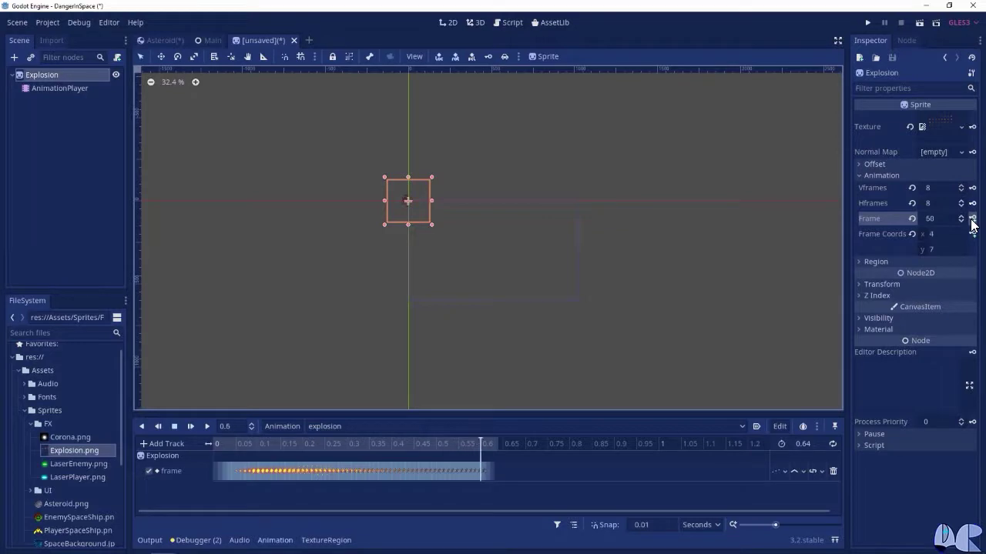
pyautogui.click(971, 220)
pyautogui.click(971, 220)
pyautogui.click(972, 220)
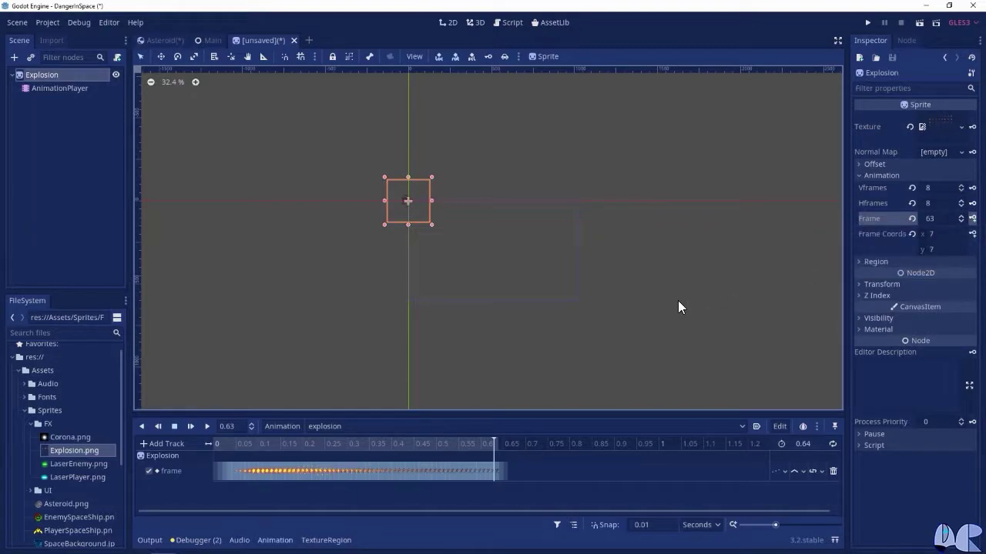
# Step: Play the explosion animation, rewind it, and play it again to verify
pyautogui.click(206, 427)
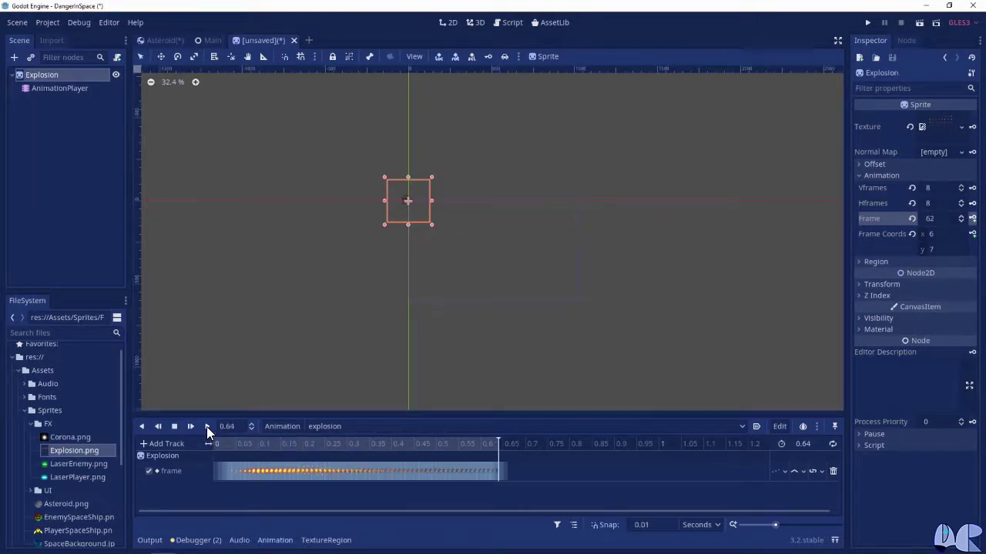
pyautogui.click(225, 446)
pyautogui.click(207, 428)
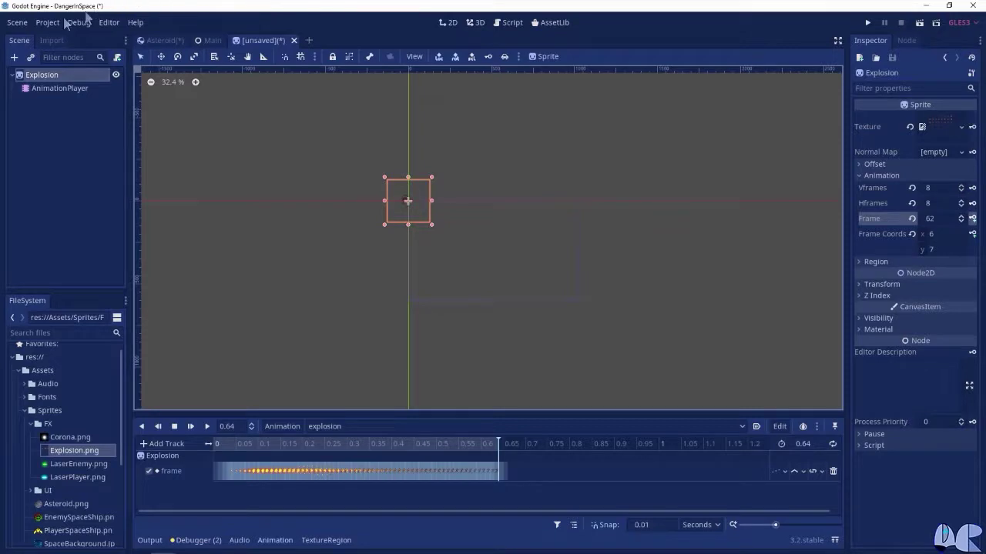
pyautogui.click(17, 22)
# Step: Save the scene as Explosion.tscn in a new Explosion folder under res://
pyautogui.click(44, 122)
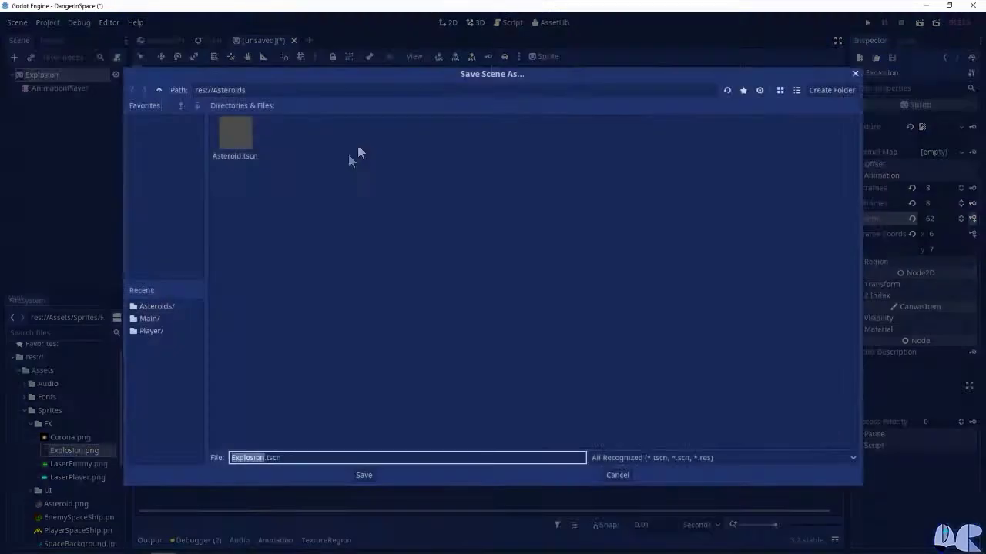
pyautogui.click(158, 90)
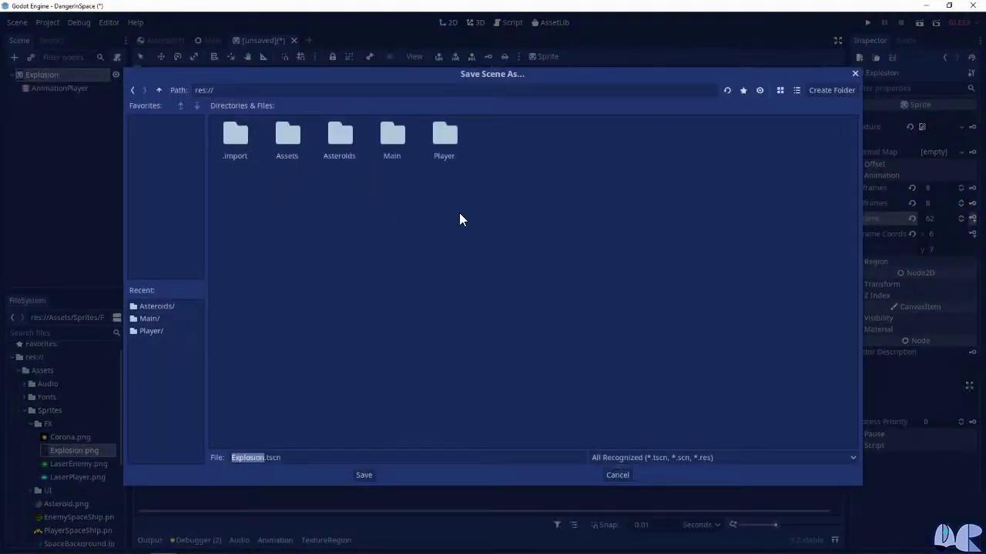
pyautogui.rightClick(500, 217)
pyautogui.click(517, 223)
pyautogui.write('Explosion')
pyautogui.click(463, 300)
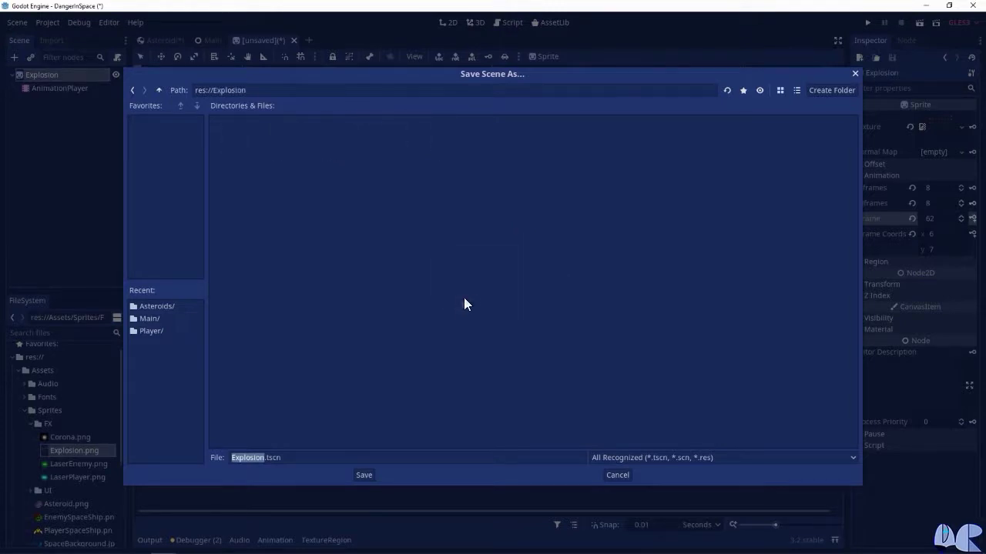
pyautogui.click(362, 478)
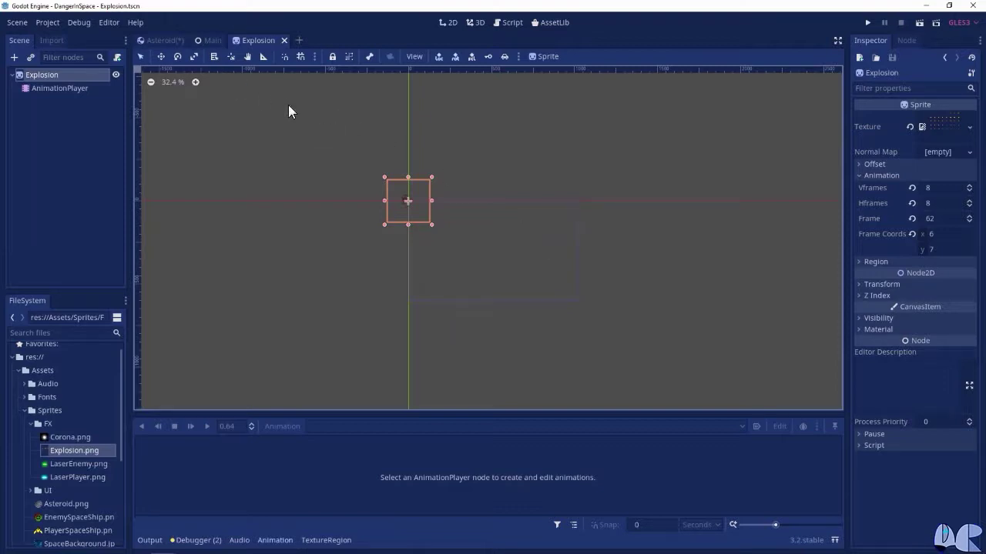
# Step: Instance Explosion/Explosion.tscn as a child of the Asteroid node, then open Asteroid.gd
pyautogui.click(159, 40)
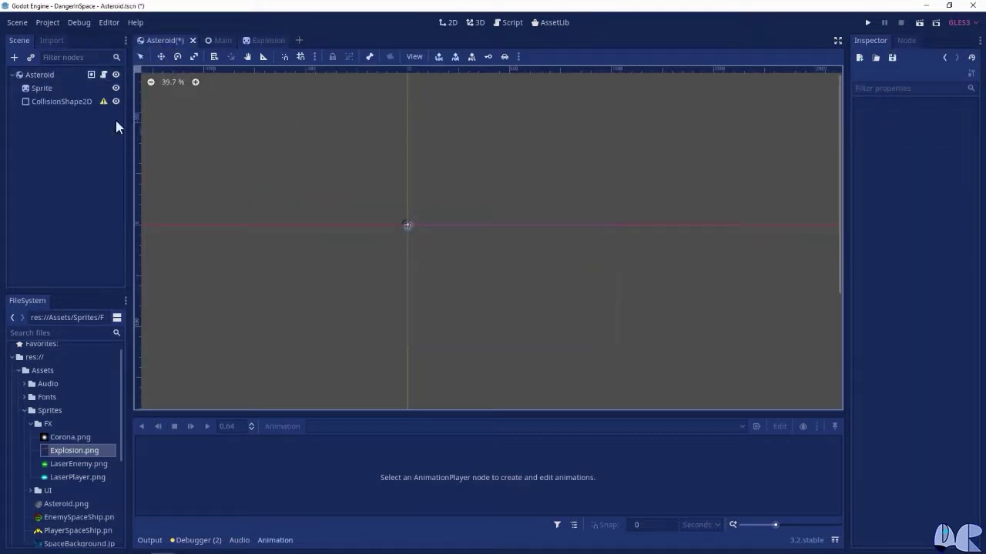
pyautogui.click(37, 73)
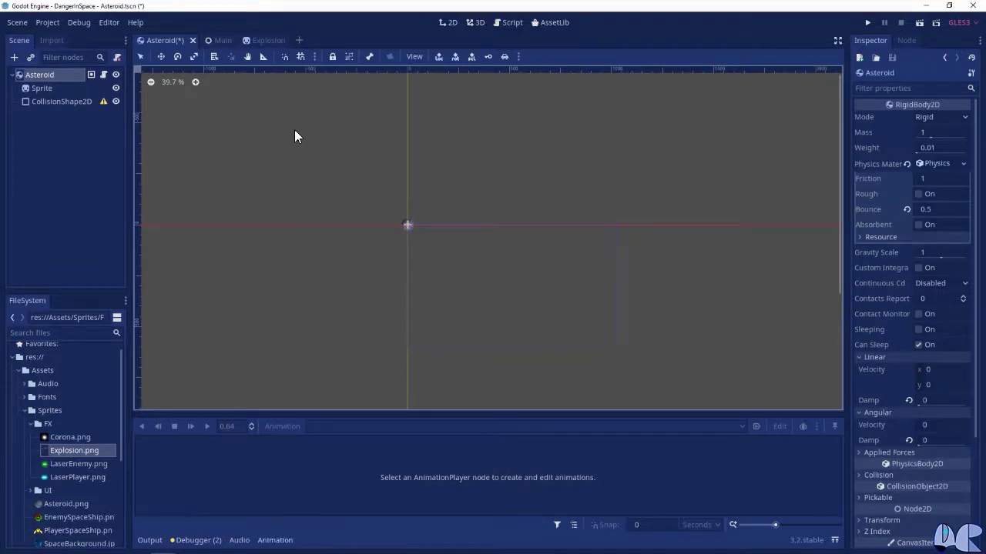
pyautogui.click(31, 58)
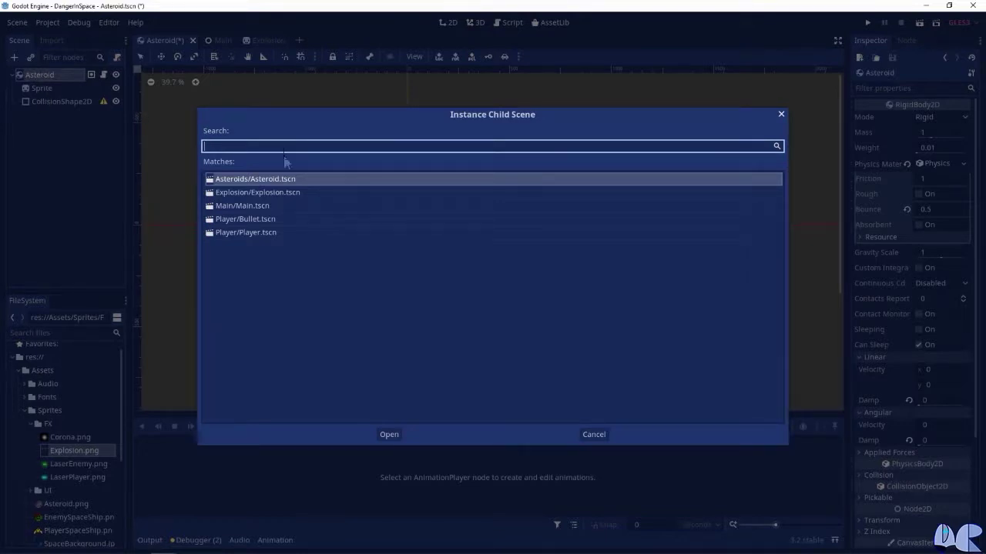
pyautogui.click(271, 194)
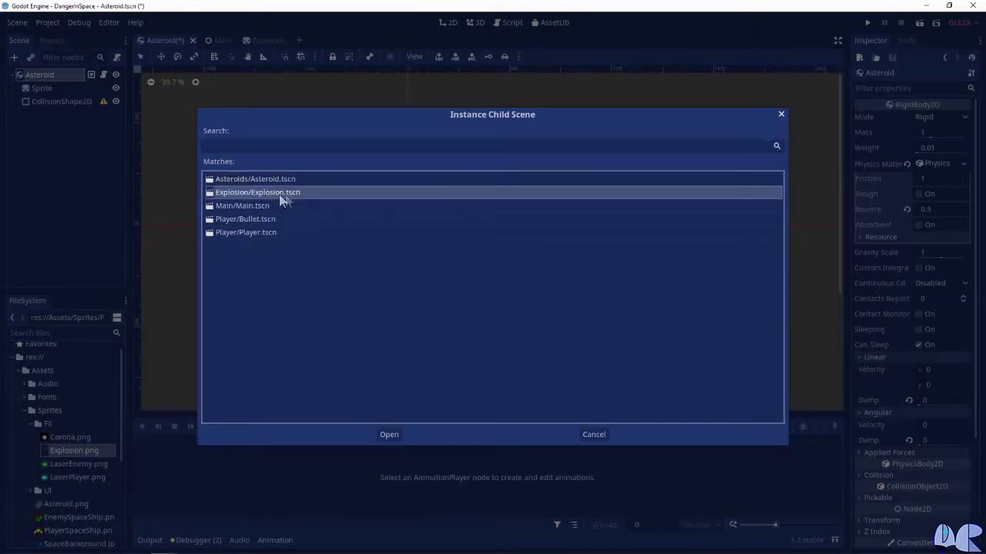
pyautogui.click(389, 434)
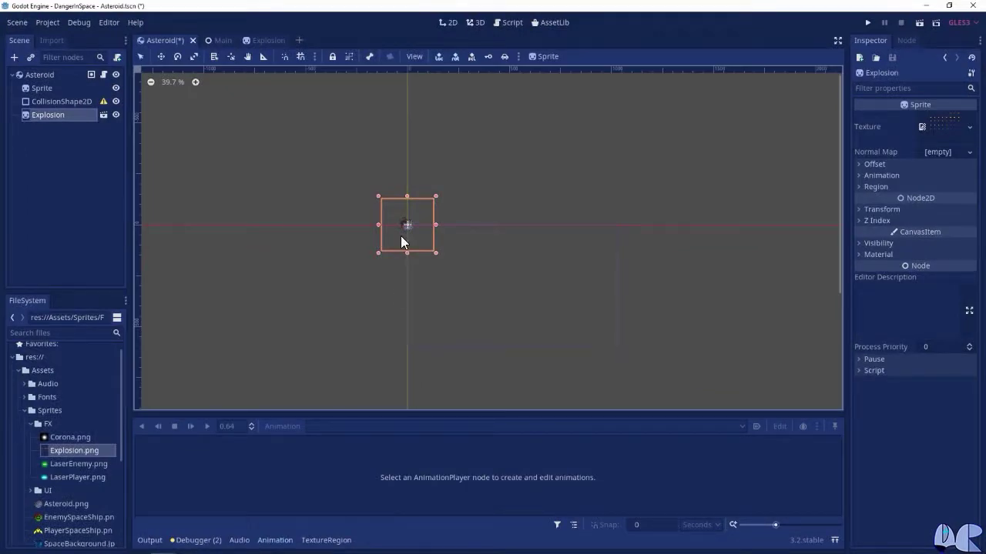
pyautogui.click(103, 75)
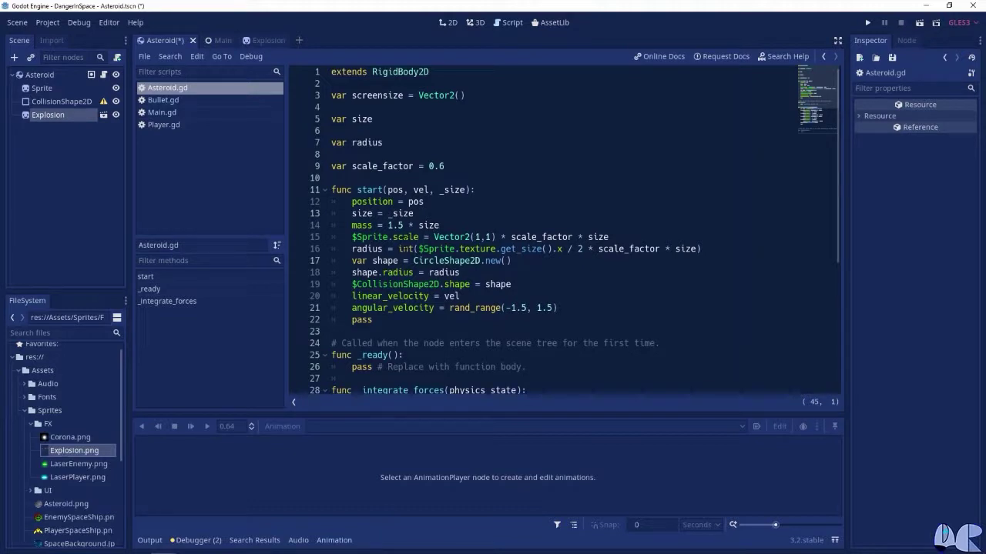
# Step: Add '$Explosion.scale = Vector2(0.75, 0.75) * size' below the Sprite scale line
pyautogui.click(623, 238)
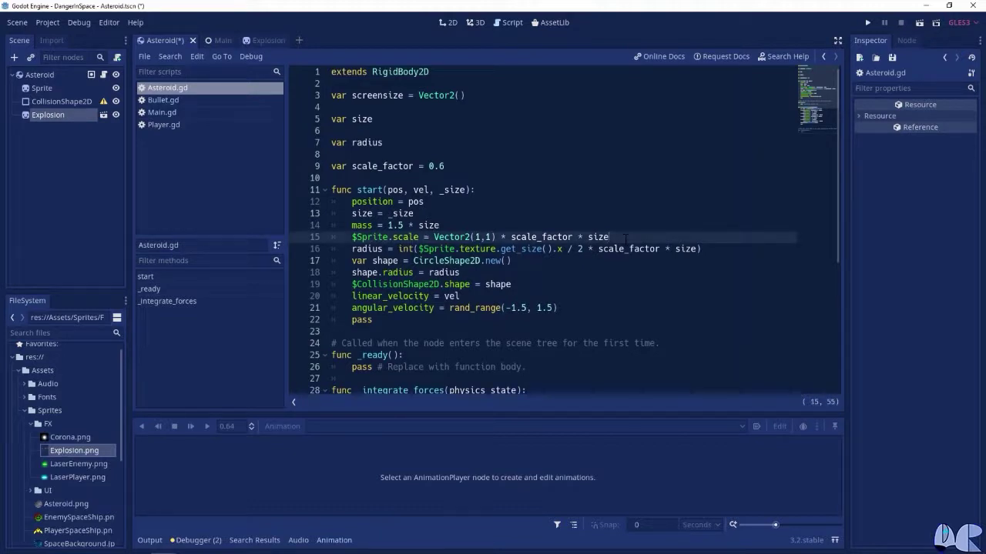
pyautogui.press('Return')
pyautogui.write('$Ex')
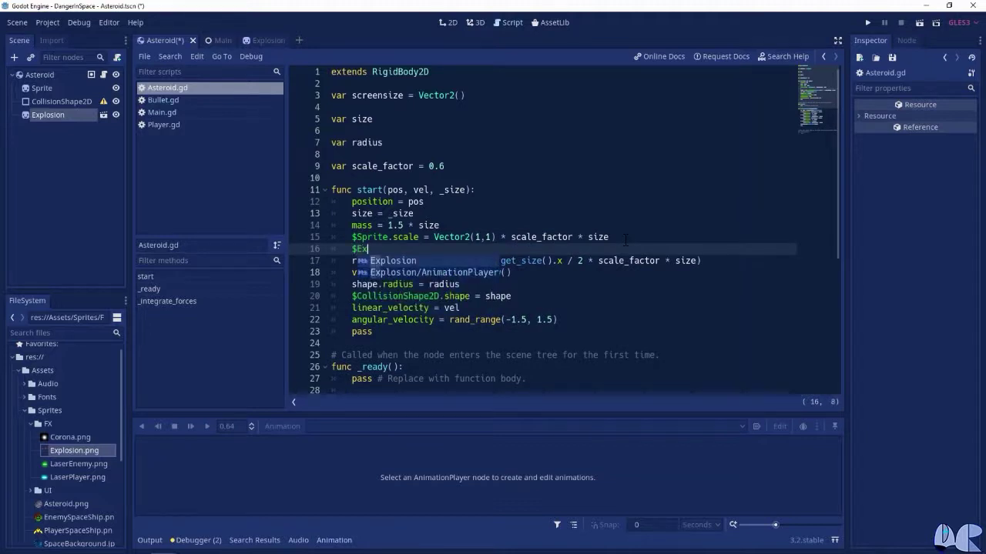
pyautogui.press('Return')
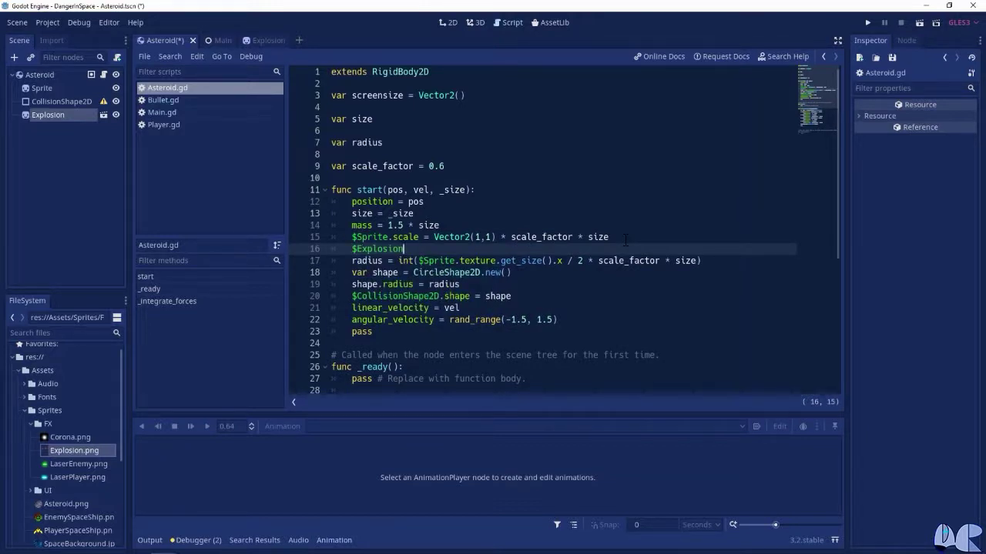
pyautogui.write('.scale')
pyautogui.write(' = Vecto')
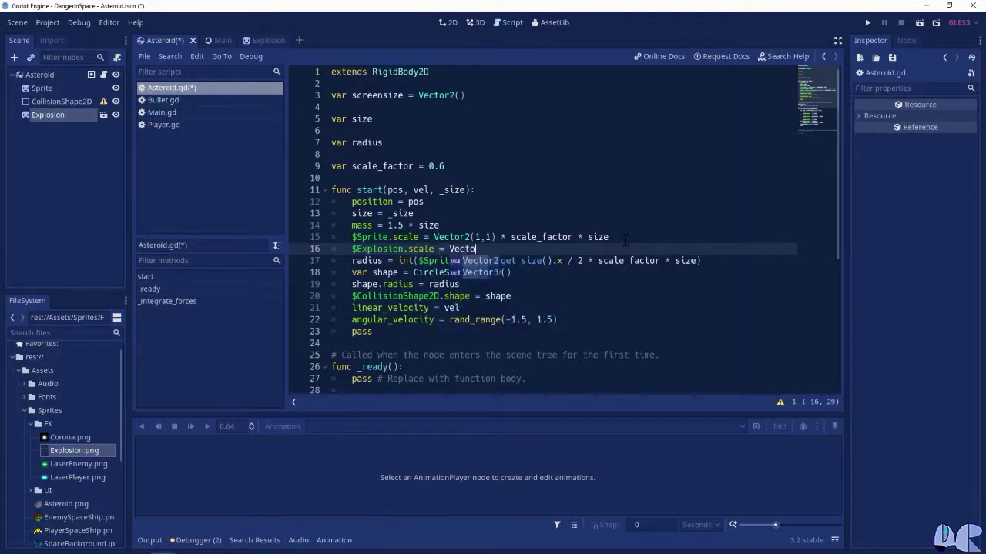
pyautogui.write('r2(0.75, 0.75')
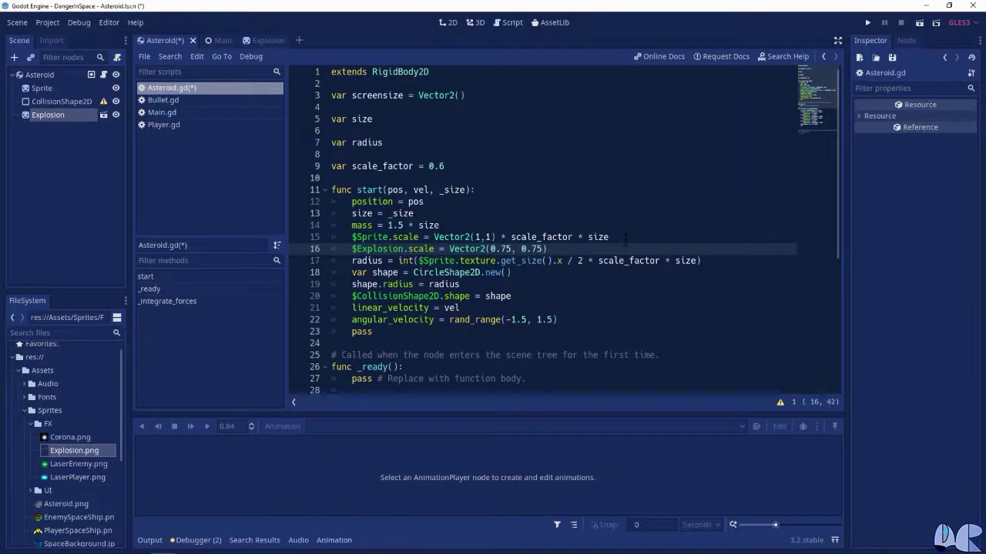
pyautogui.write(') * size')
# Step: Delete the blank lines between the var declarations, leaving a gap above screensize
pyautogui.click(392, 152)
pyautogui.press('BackSpace')
pyautogui.press('Up')
pyautogui.press('BackSpace')
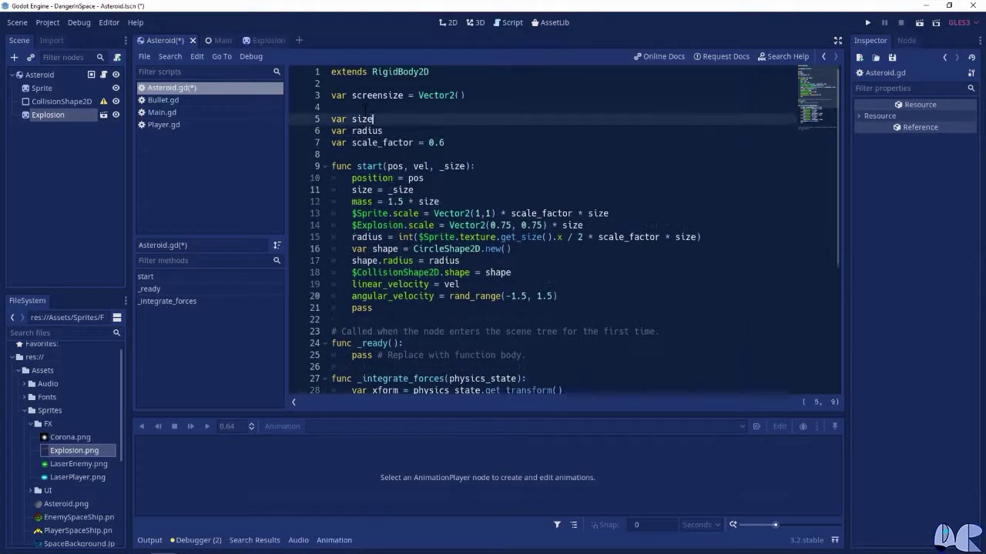
pyautogui.press('Up')
pyautogui.press('BackSpace')
pyautogui.press('Up')
pyautogui.press('Return')
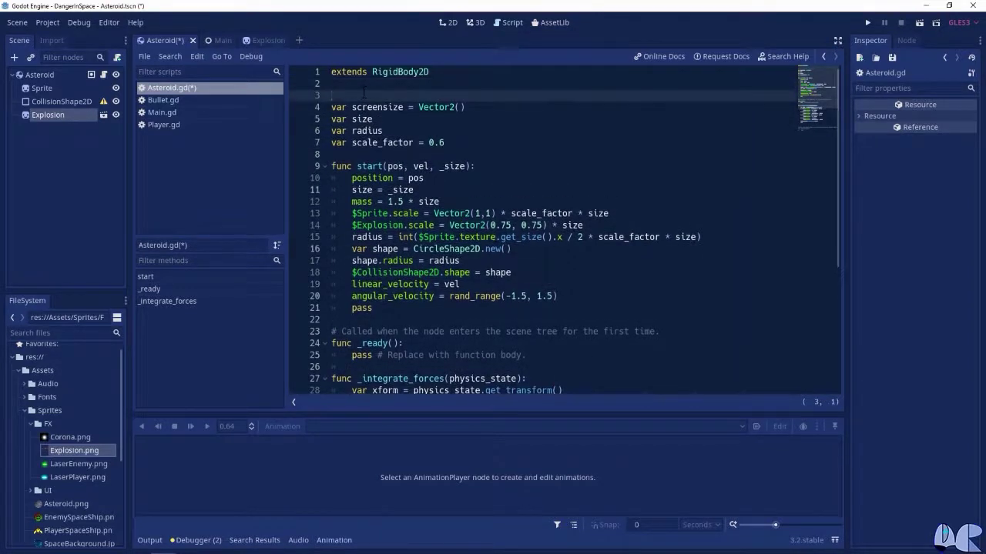
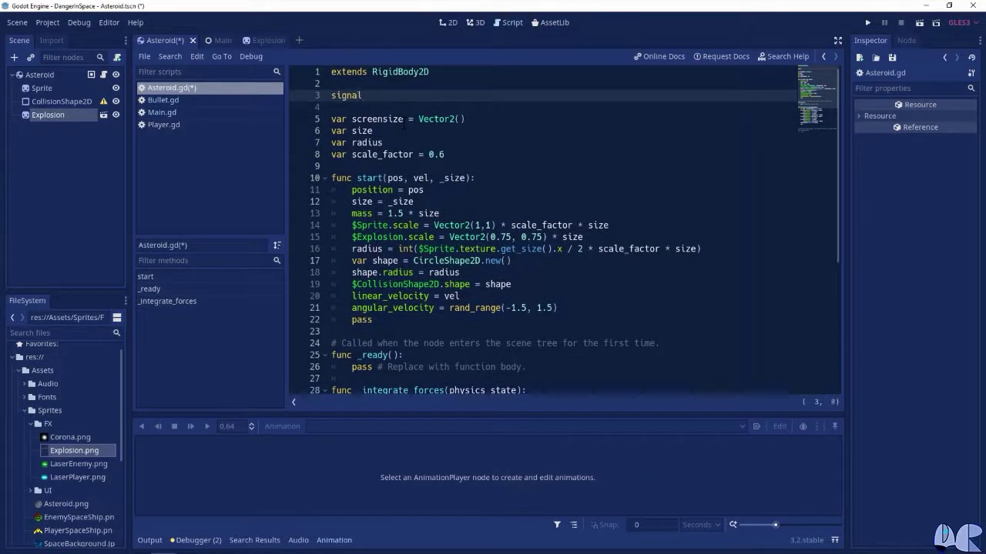
# Step: Declare the exploded signal on line 3 and begin a new func line after _integrate_forces
pyautogui.write('exploded')
pyautogui.scroll(-6, 556, 207)
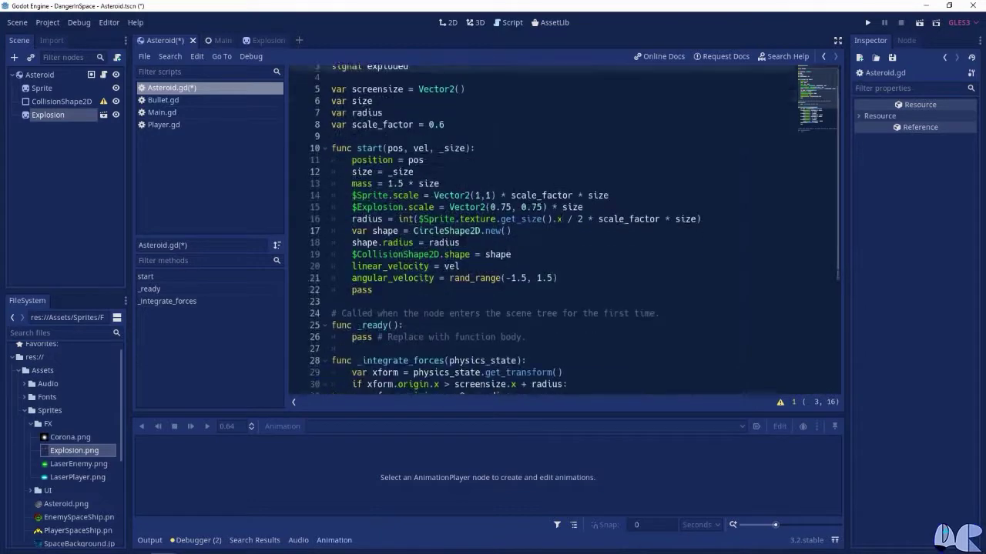
pyautogui.click(434, 310)
pyautogui.press('Return')
pyautogui.press('Return')
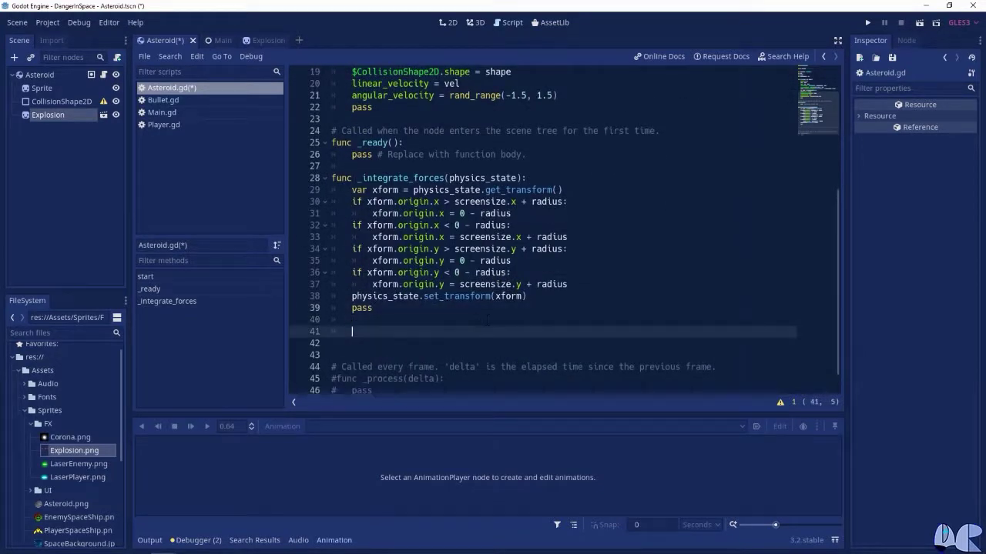
pyautogui.write('func')
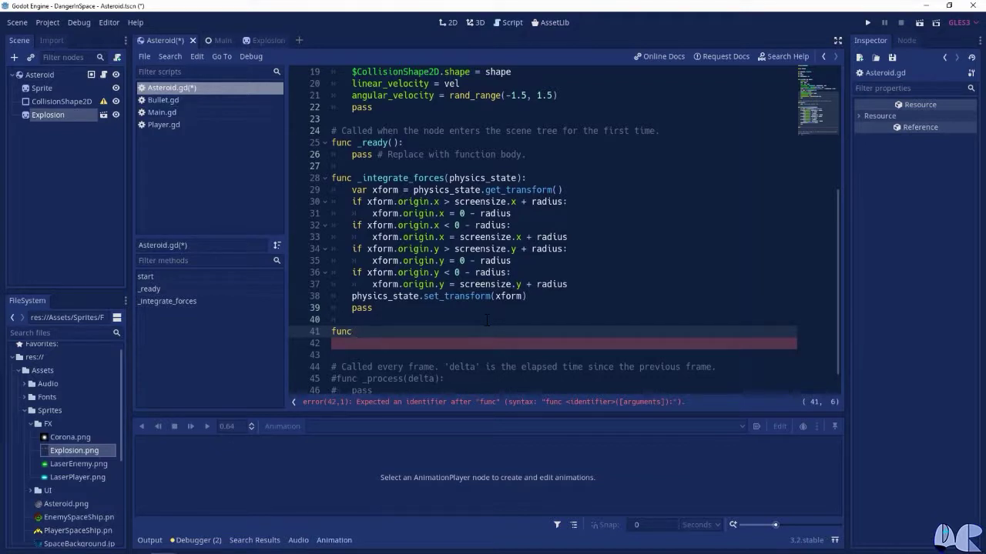
# Step: Define explode() so it sets layers to 0 and hides the Sprite
pyautogui.write('explode')
pyautogui.write('():')
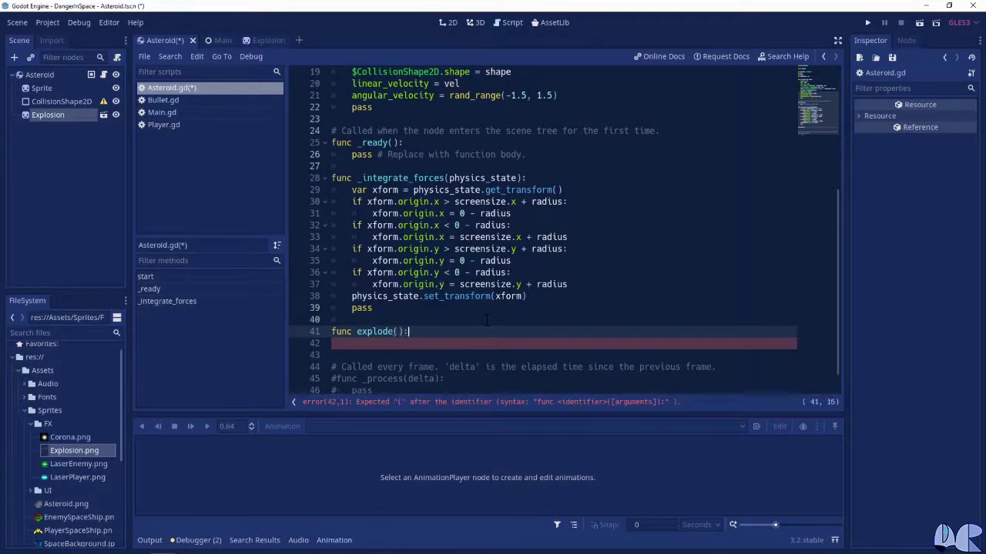
pyautogui.press('Return')
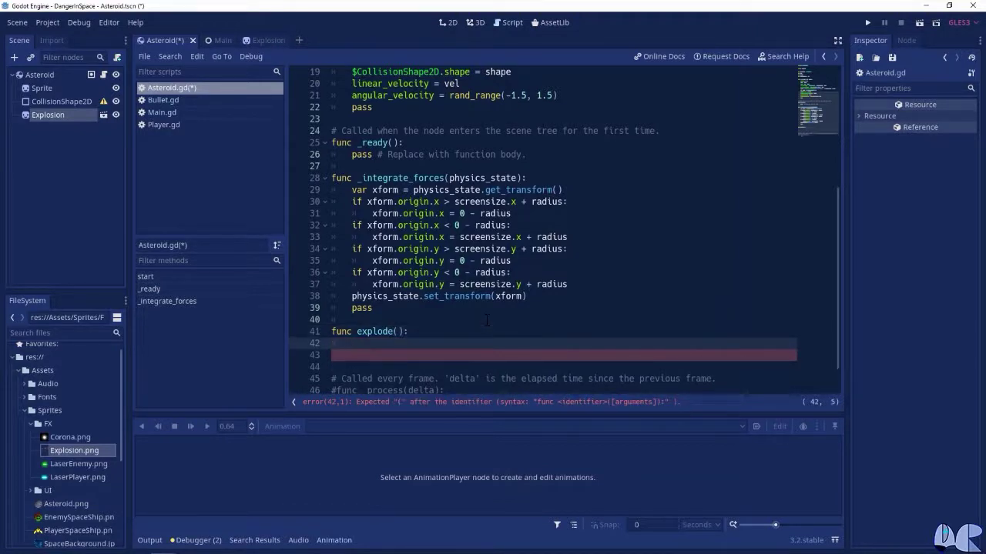
pyautogui.write('la')
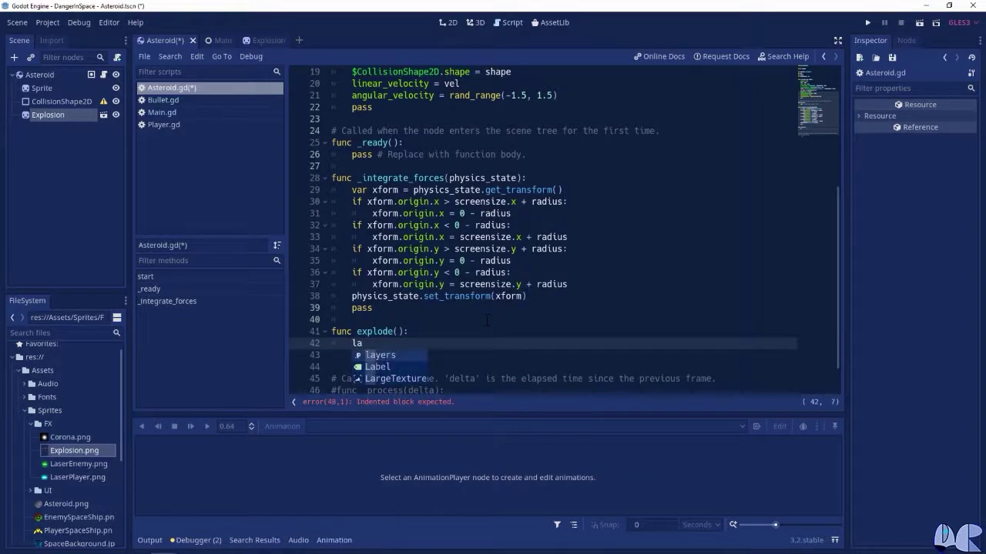
pyautogui.press('Return')
pyautogui.write('= 0')
pyautogui.press('Return')
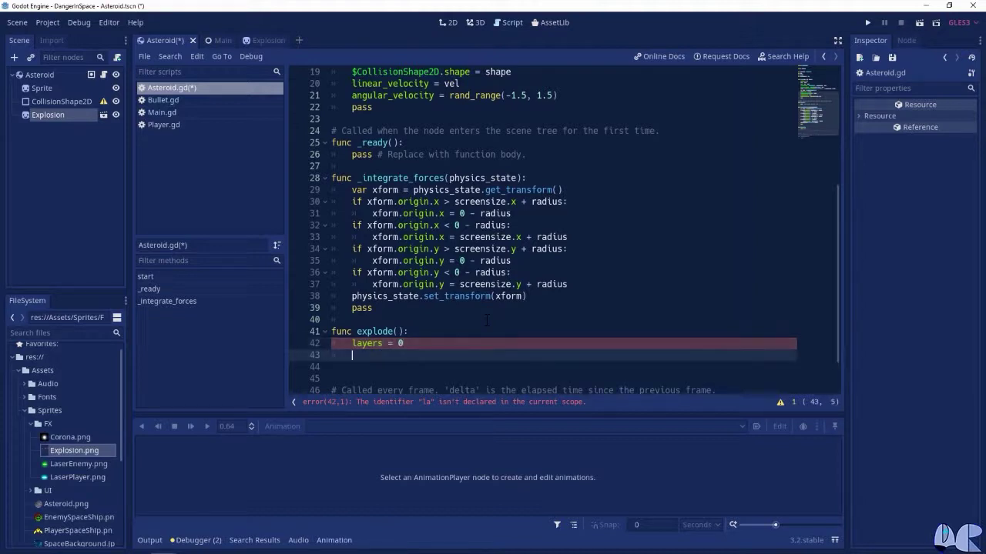
pyautogui.write('$S')
pyautogui.press('Return')
pyautogui.write('.hide')
pyautogui.write('()')
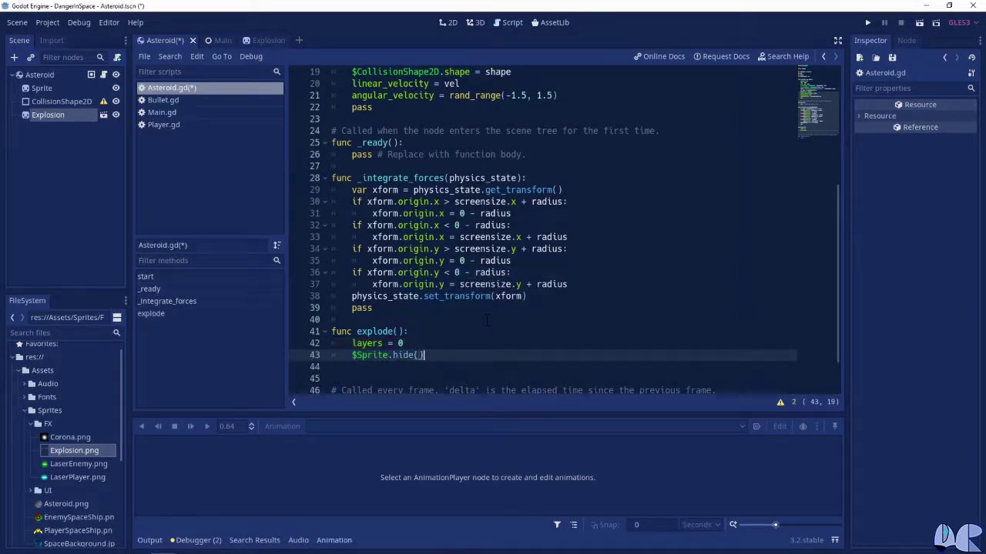
pyautogui.press('Return')
# Step: Make explode() play the "explosion" animation on Explosion/AnimationPlayer and emit the exploded signal
pyautogui.write('$')
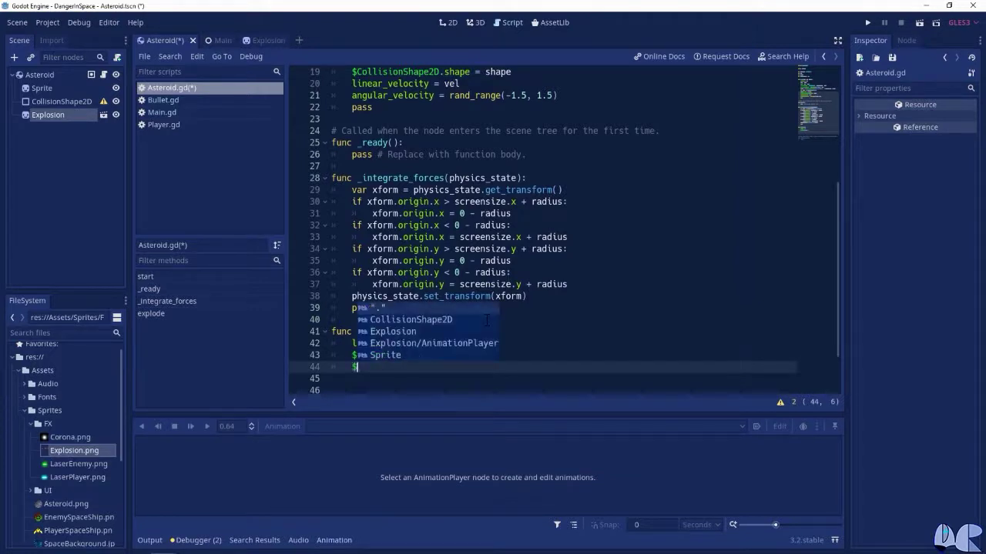
pyautogui.write('E')
pyautogui.press('Return')
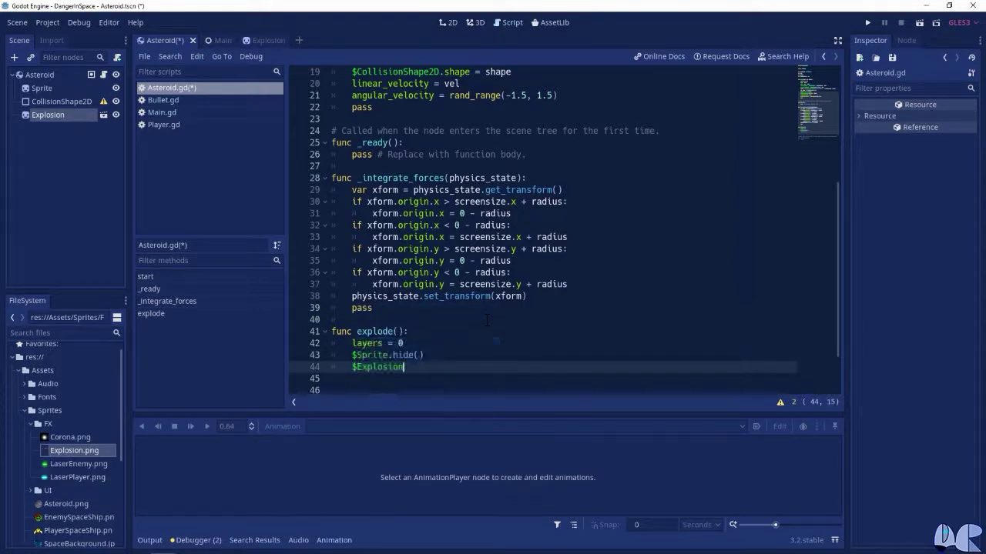
pyautogui.write('/An')
pyautogui.press('Return')
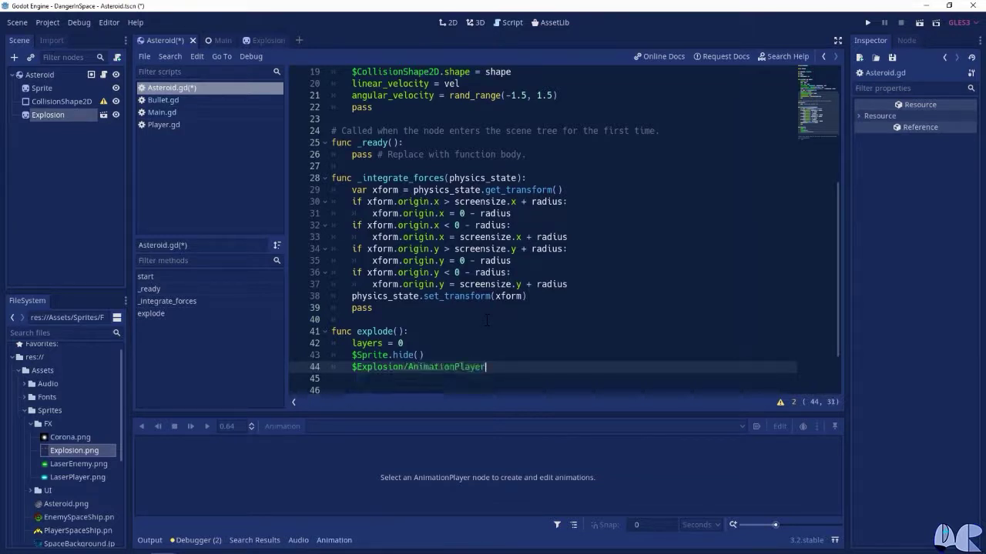
pyautogui.write('.')
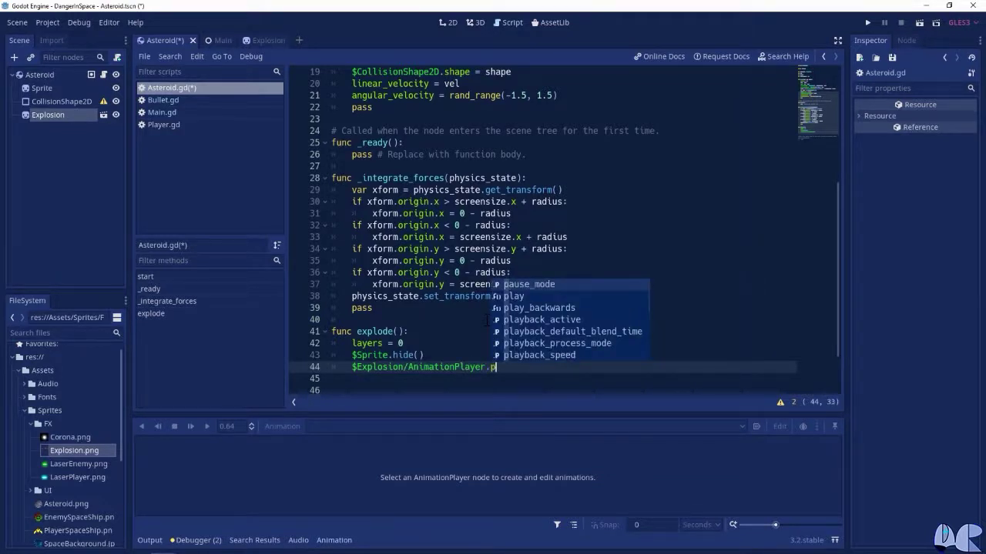
pyautogui.write('play("explosion")')
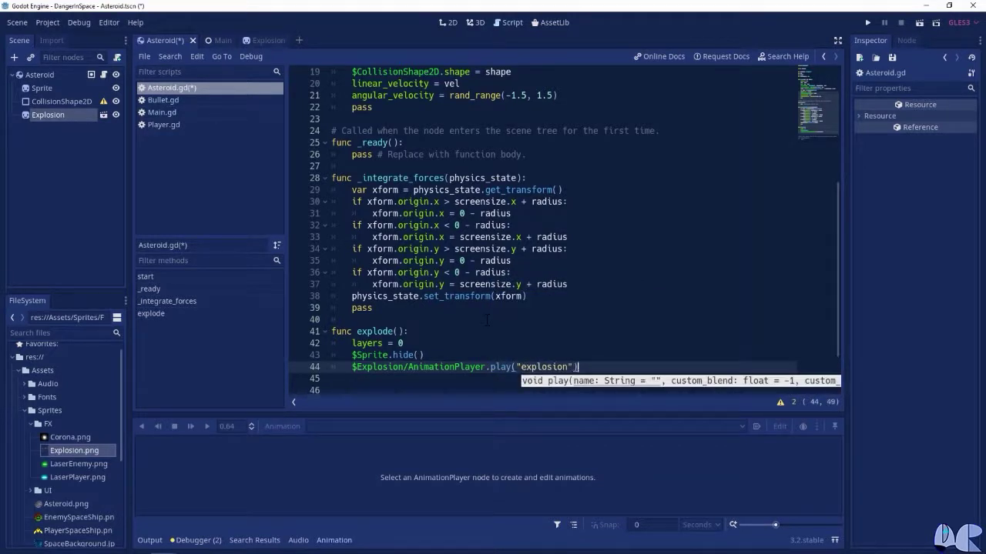
pyautogui.press('Return')
pyautogui.write('emit')
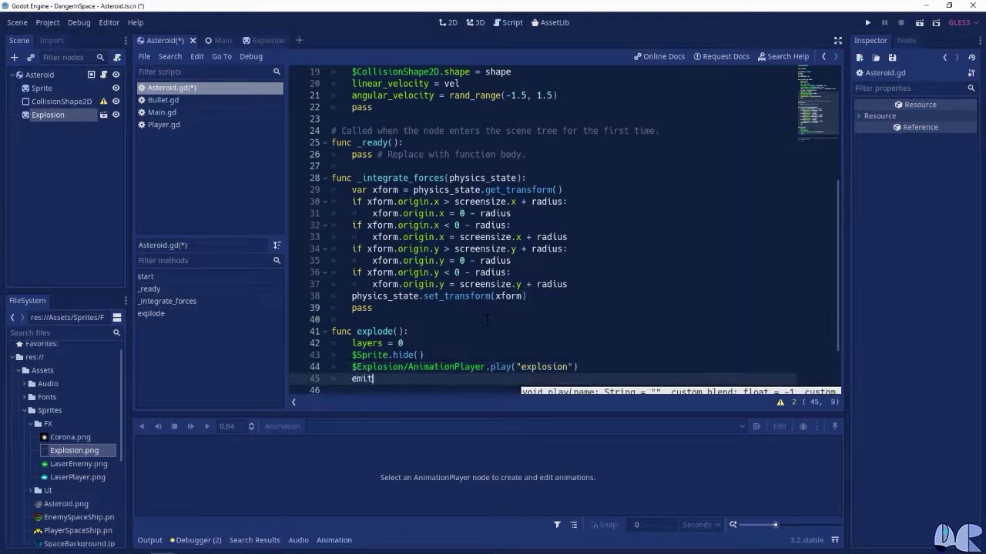
pyautogui.write('_signal')
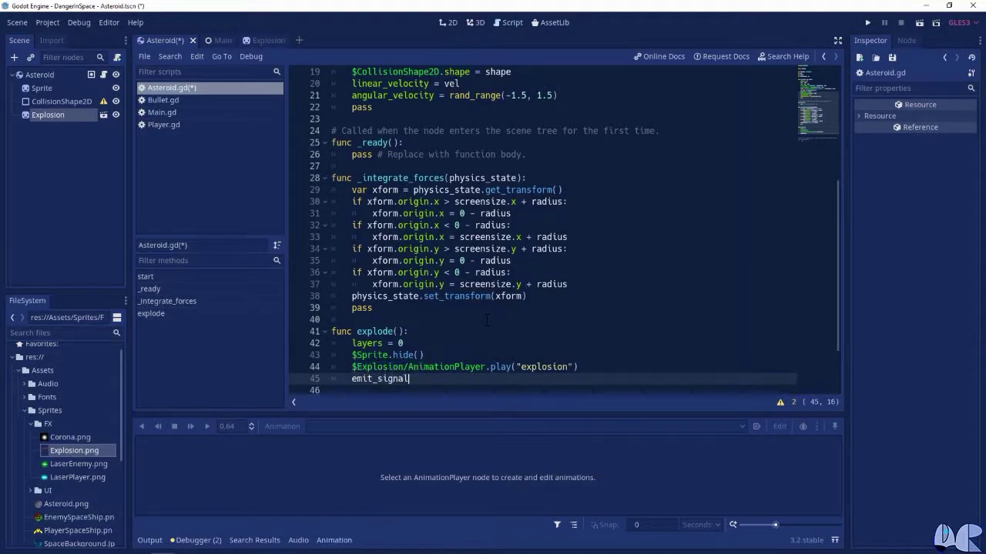
pyautogui.write('("e')
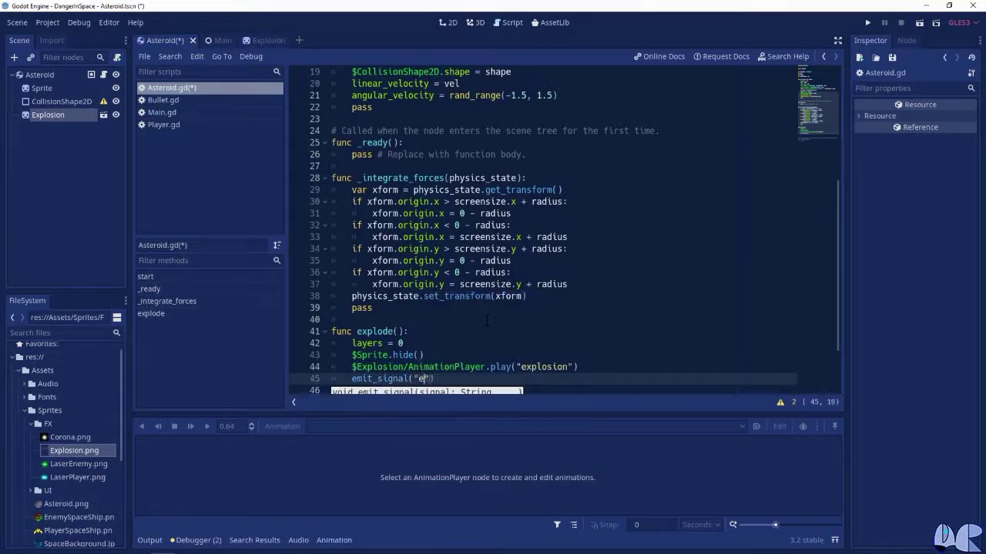
pyautogui.write('xploded')
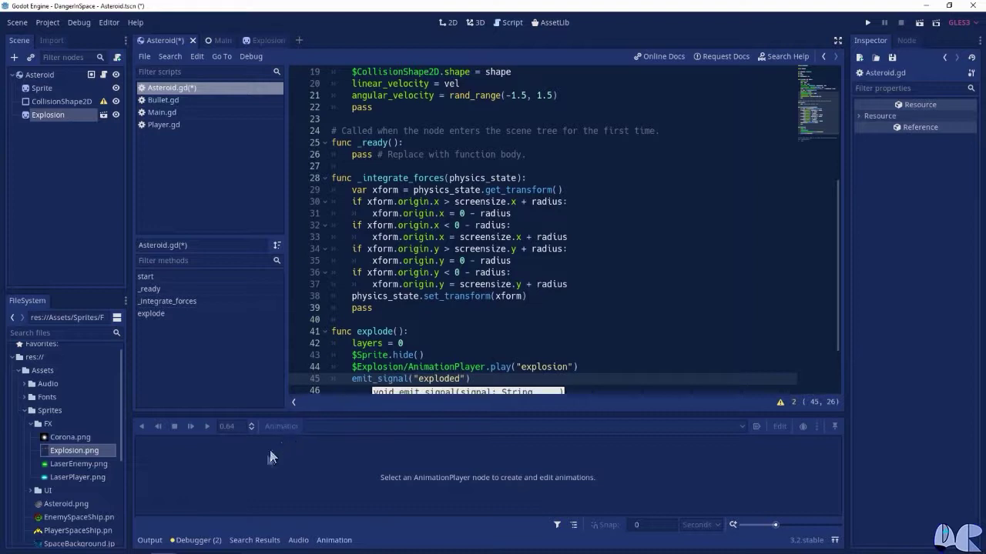
pyautogui.click(336, 540)
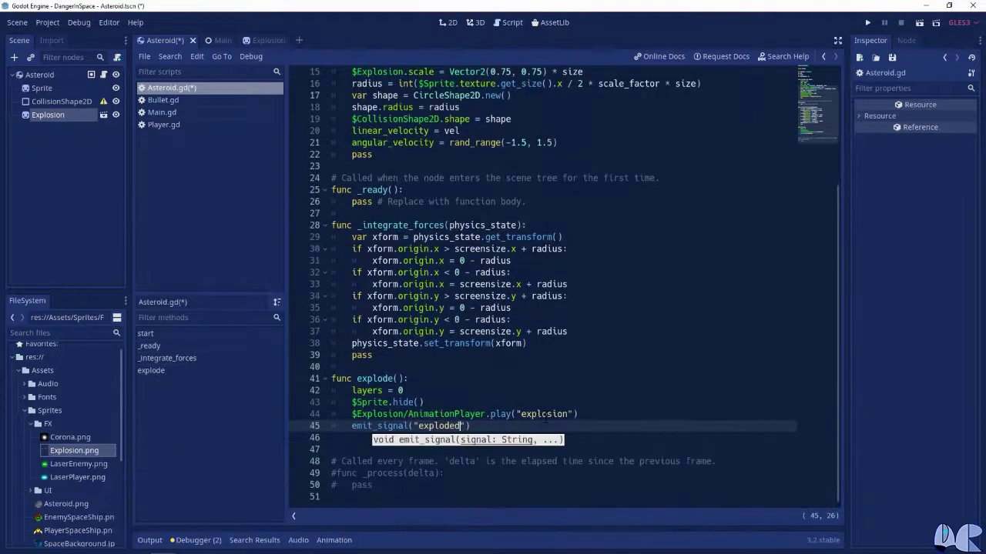
# Step: Pass size, radius, position and linear_velocity as arguments of the exploded signal
pyautogui.press('Left')
pyautogui.write(', ')
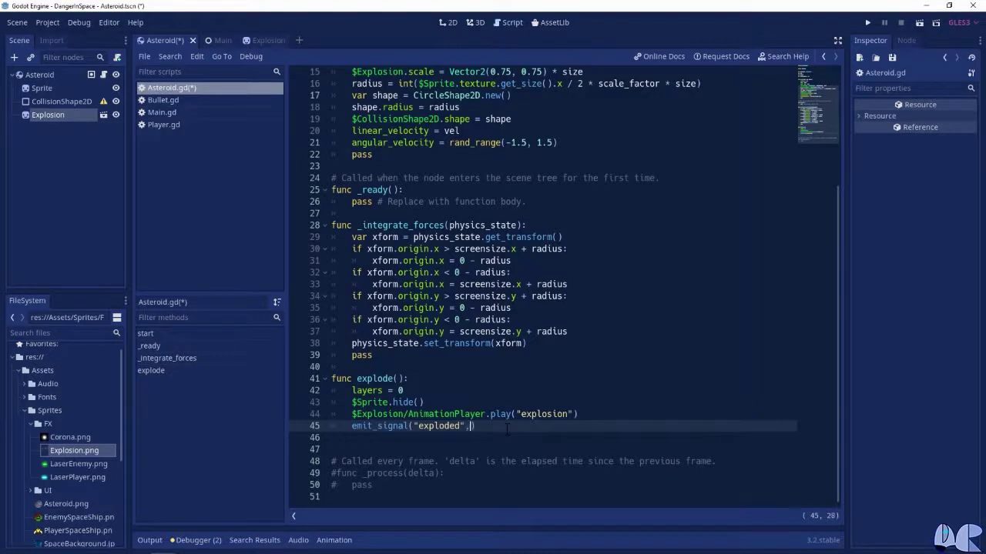
pyautogui.write('size, radius')
pyautogui.write(', po')
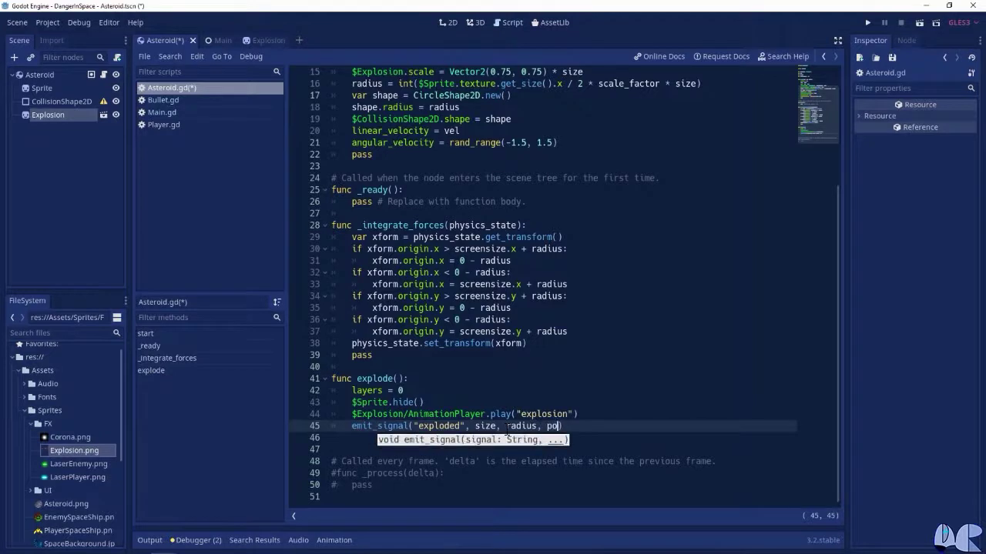
pyautogui.write('sition, lin')
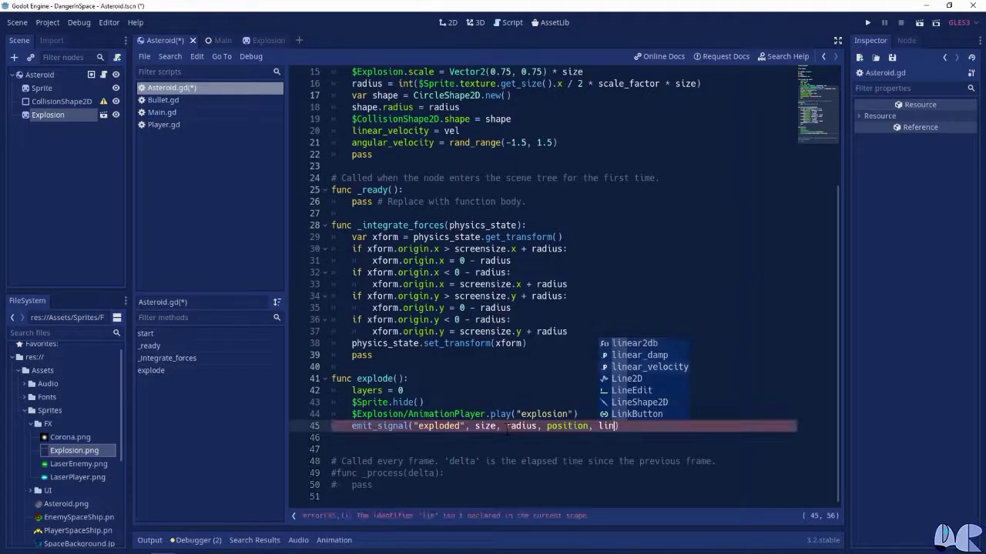
pyautogui.press('Down')
pyautogui.press('Down')
pyautogui.press('Return')
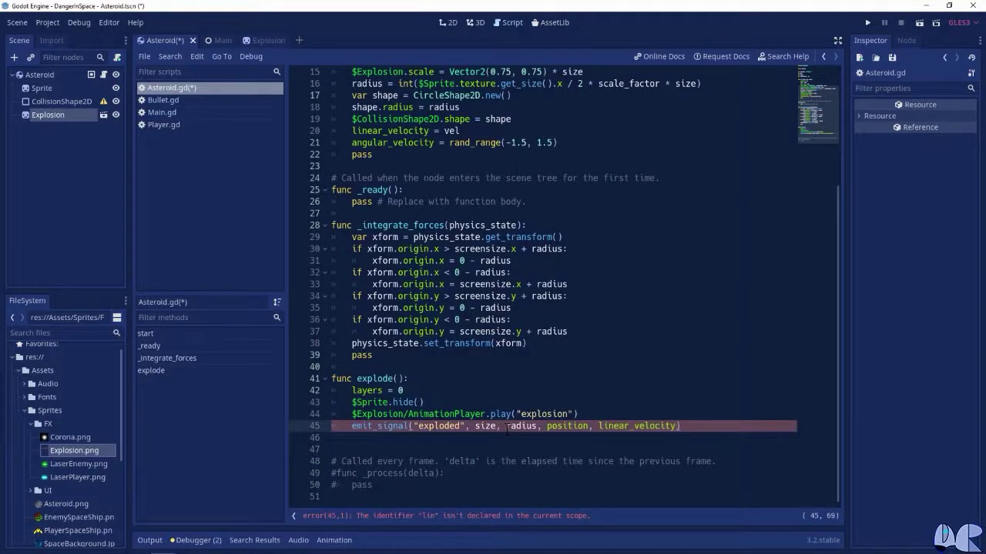
pyautogui.press('Return')
# Step: Zero the asteroid's motion with linear_velocity = Vector2() and angular_velocity = 0, ending with pass
pyautogui.write('line')
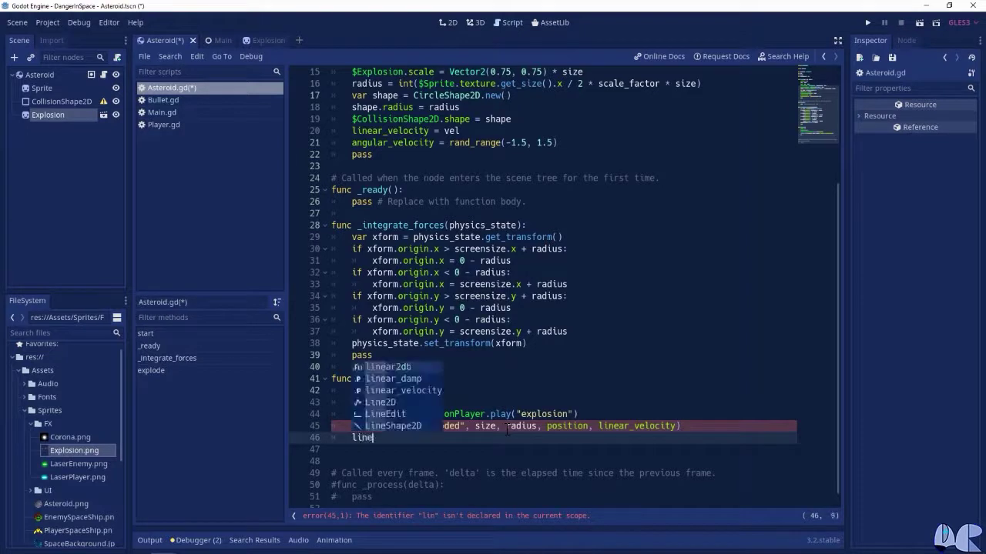
pyautogui.press('Down')
pyautogui.press('Return')
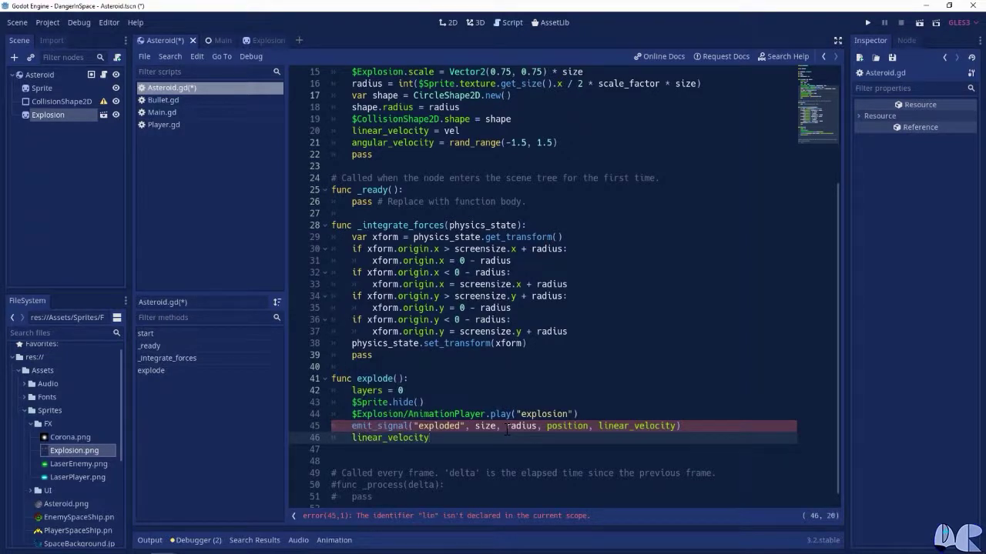
pyautogui.write('= Vector')
pyautogui.press('Return')
pyautogui.write('(')
pyautogui.press('Return')
pyautogui.write('angu')
pyautogui.press('Down')
pyautogui.press('Return')
pyautogui.write('= 0')
pyautogui.press('Return')
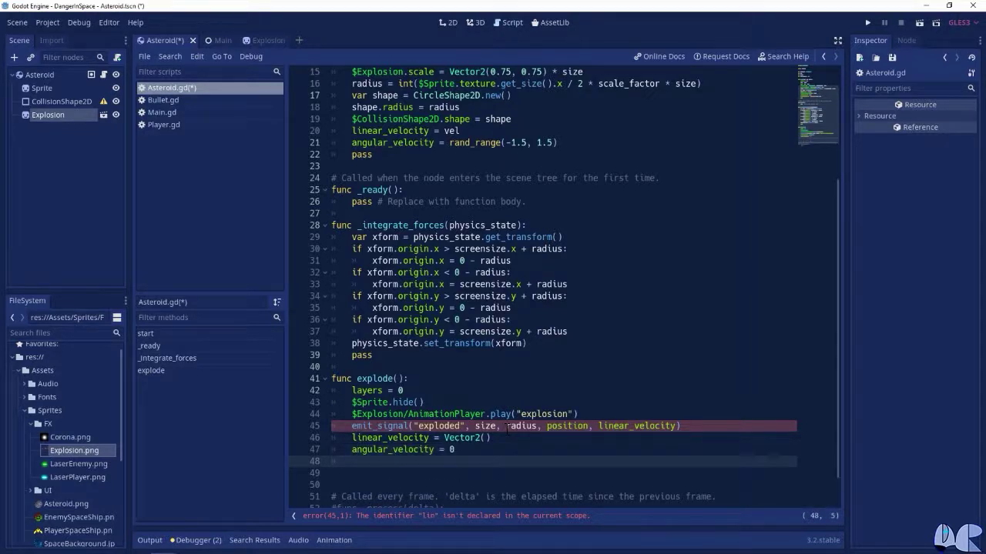
pyautogui.write('pass')
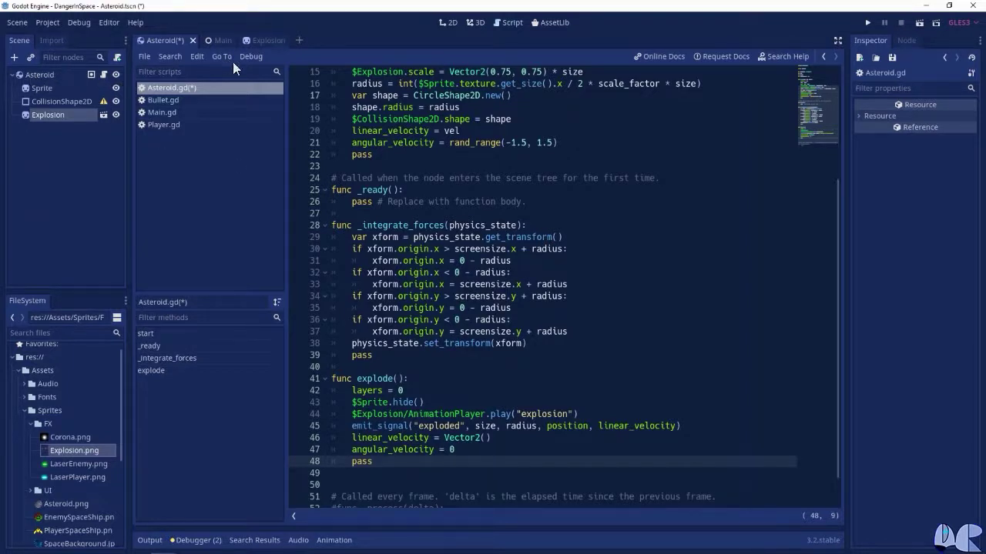
pyautogui.click(446, 22)
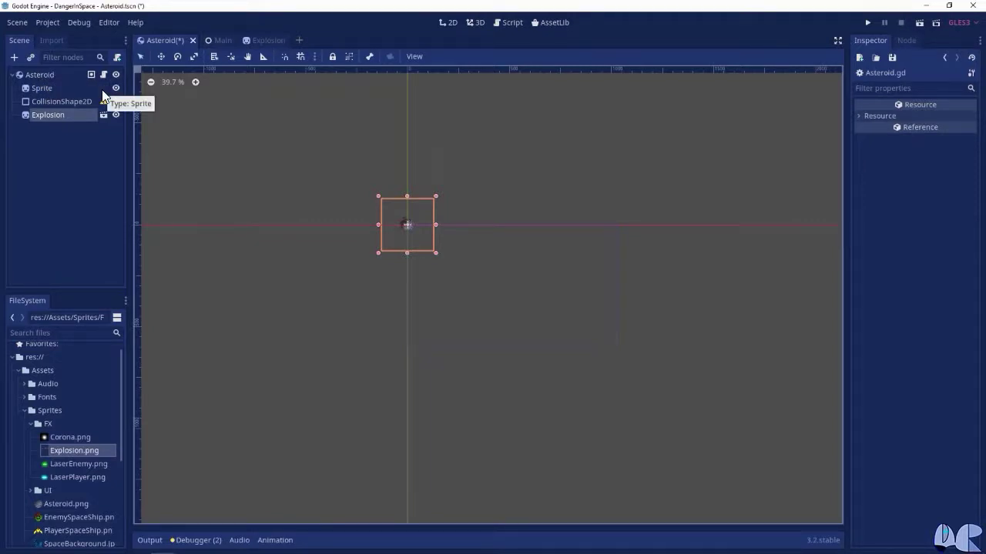
# Step: Enable Editable Children on the Explosion instance and select its AnimationPlayer child
pyautogui.rightClick(51, 120)
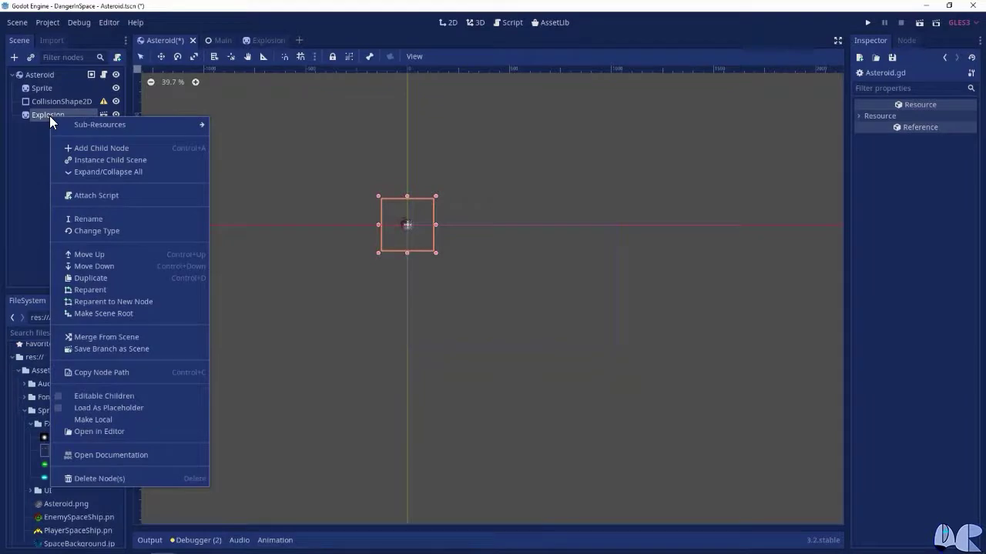
pyautogui.click(86, 397)
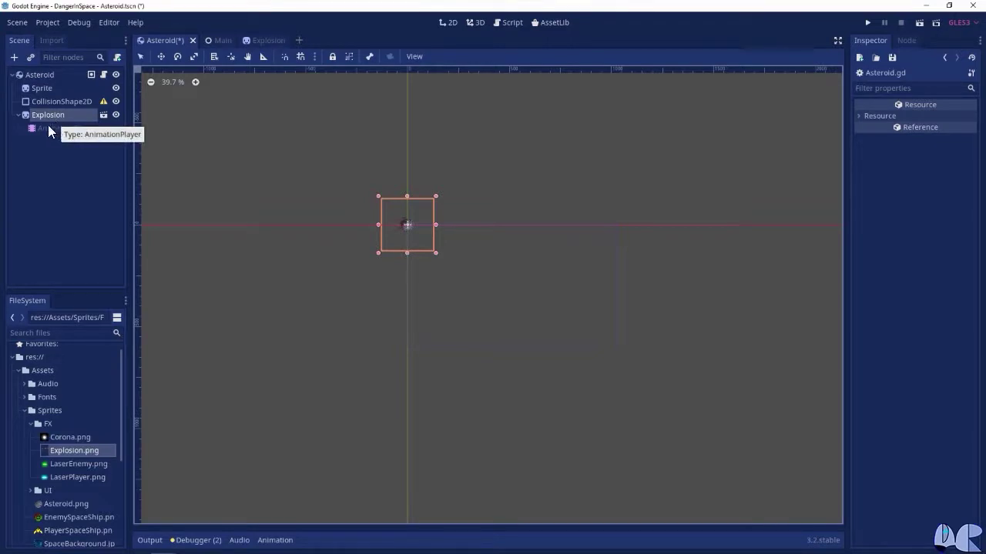
pyautogui.click(46, 130)
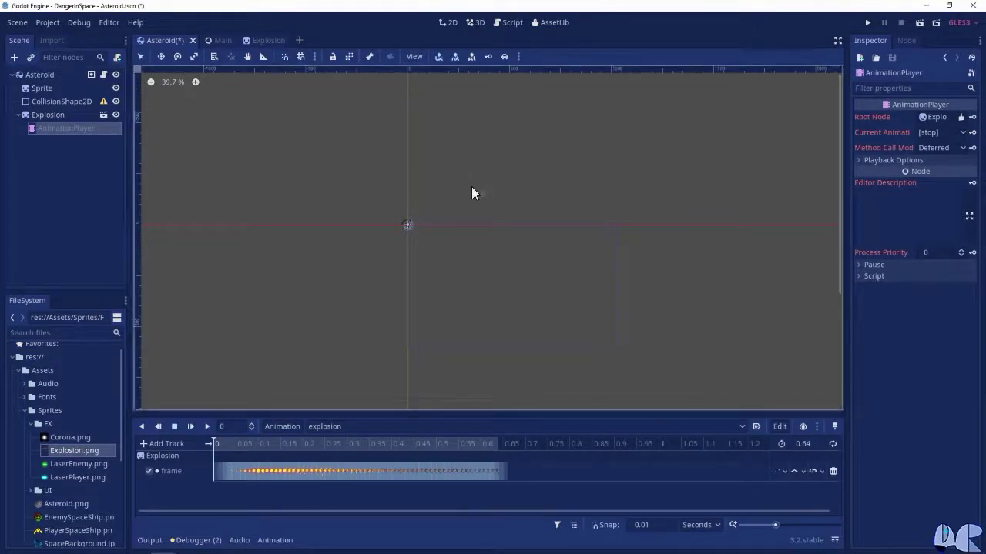
# Step: Connect the AnimationPlayer's animation_finished signal to a new handler method on Asteroid
pyautogui.click(906, 41)
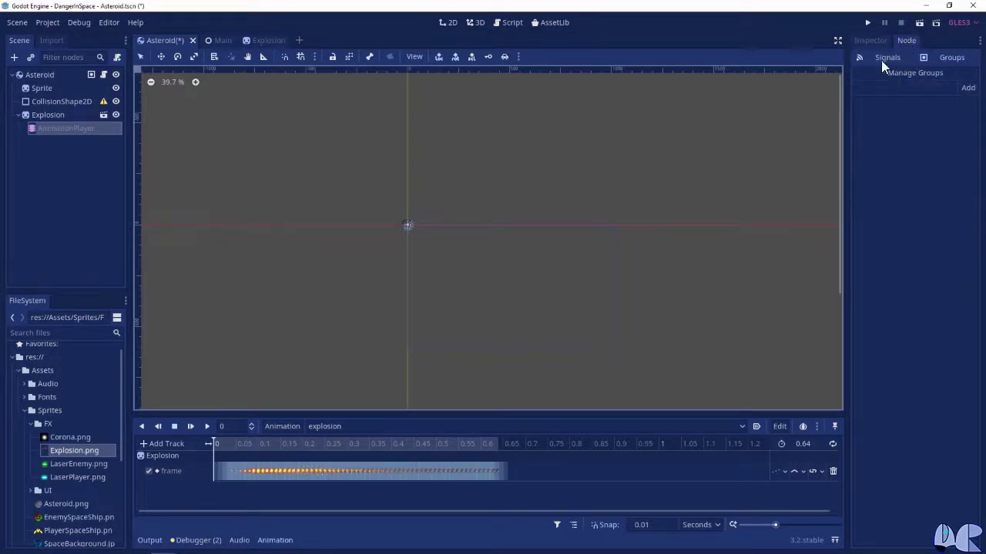
pyautogui.click(884, 60)
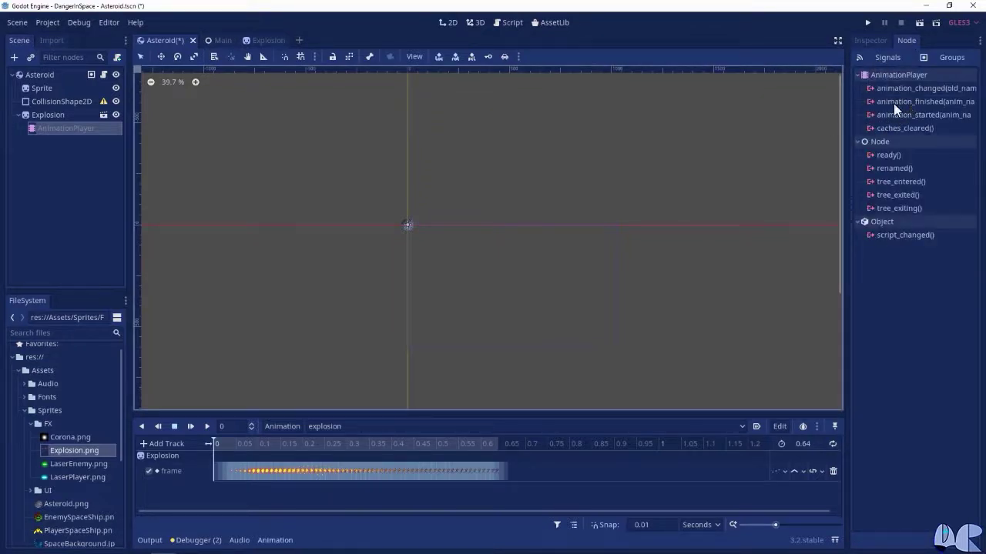
pyautogui.click(919, 105)
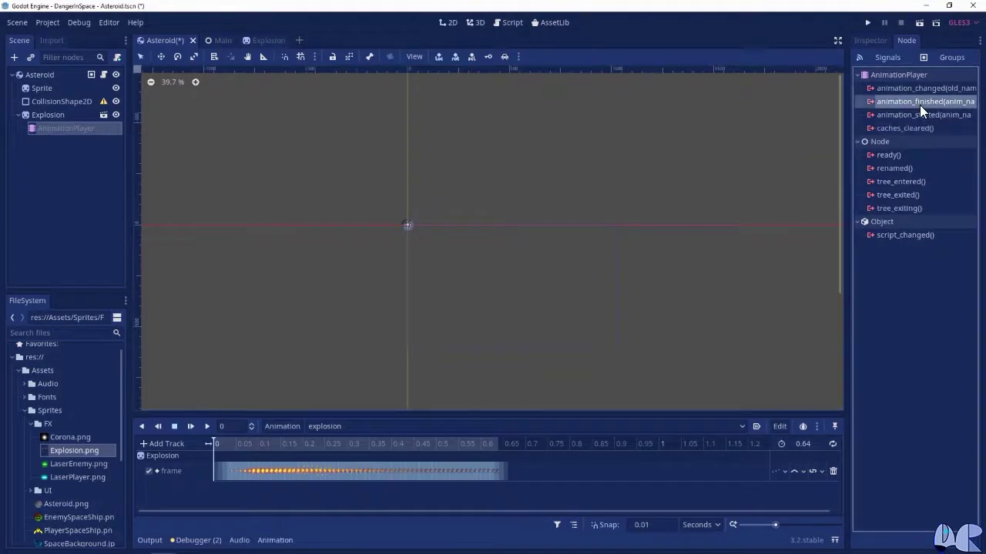
pyautogui.click(952, 542)
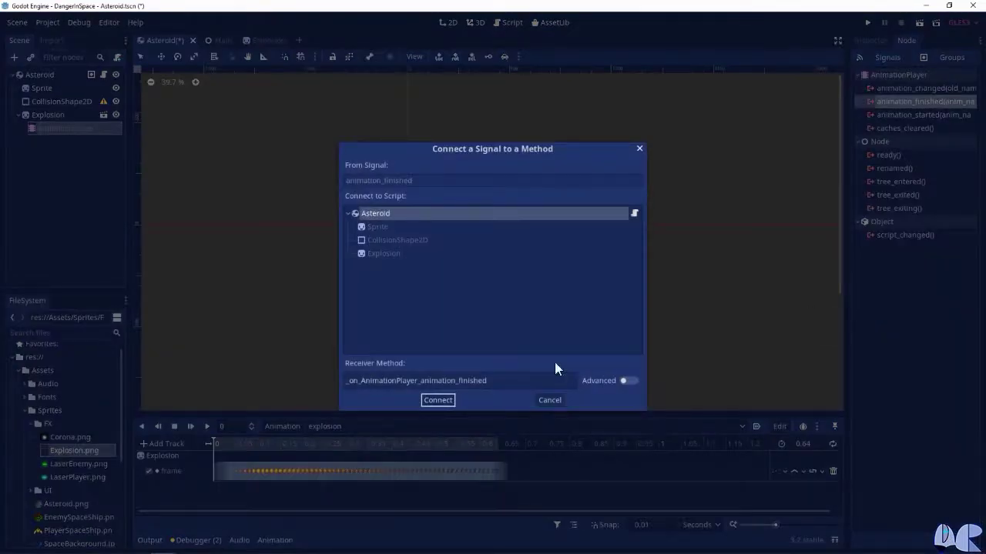
pyautogui.click(436, 401)
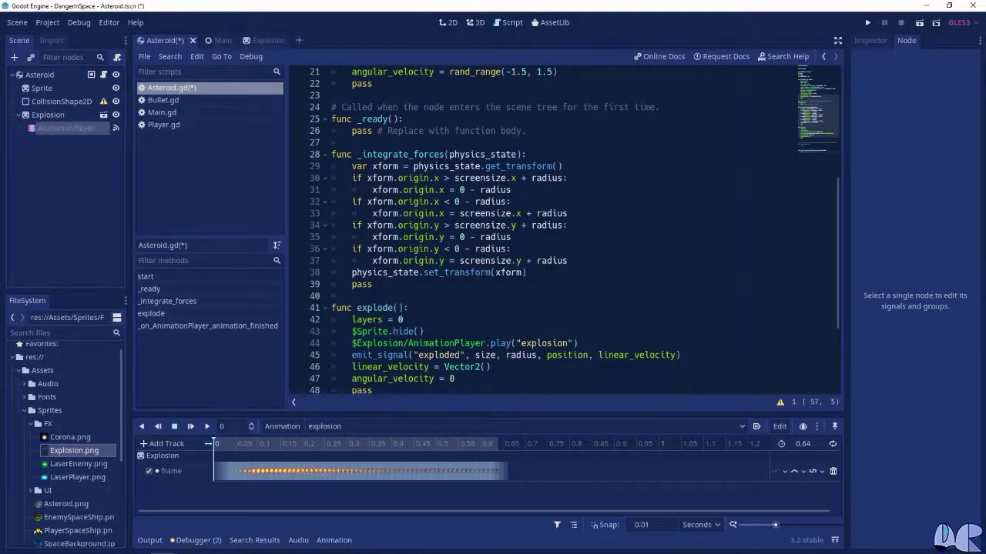
# Step: Make the animation-finished handler call queue_free() and save the Asteroid scene
pyautogui.click(333, 540)
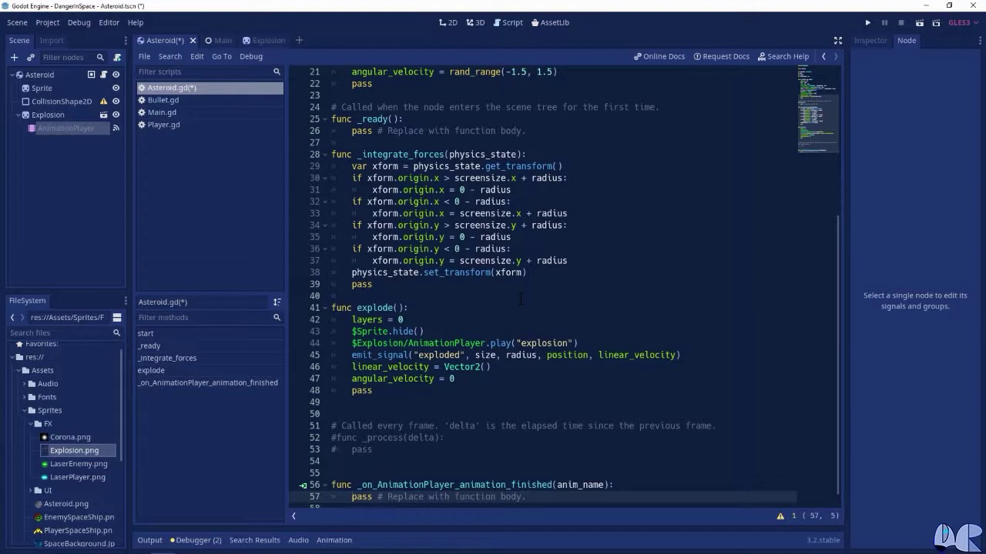
pyautogui.press('Return')
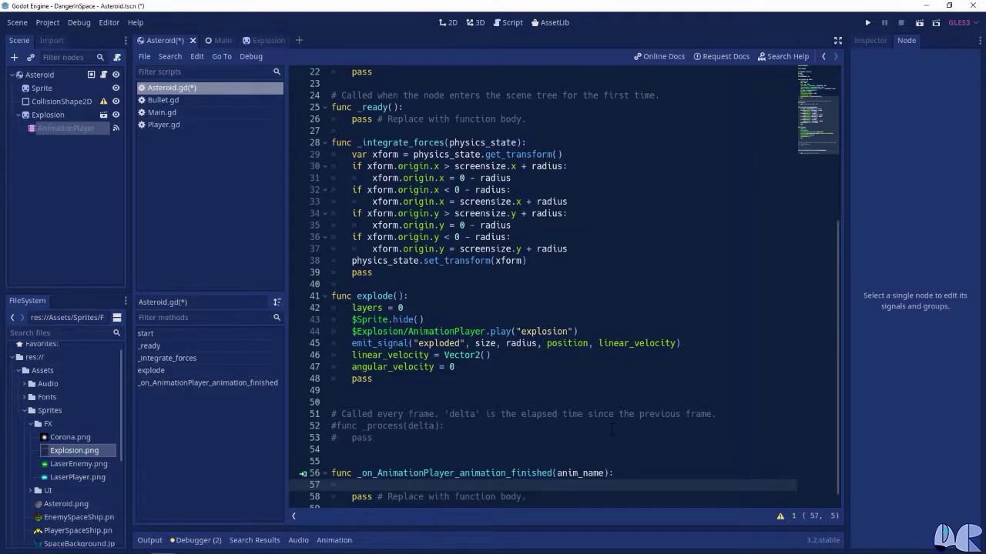
pyautogui.write('que')
pyautogui.press('Return')
pyautogui.hotkey('ctrl', 's')
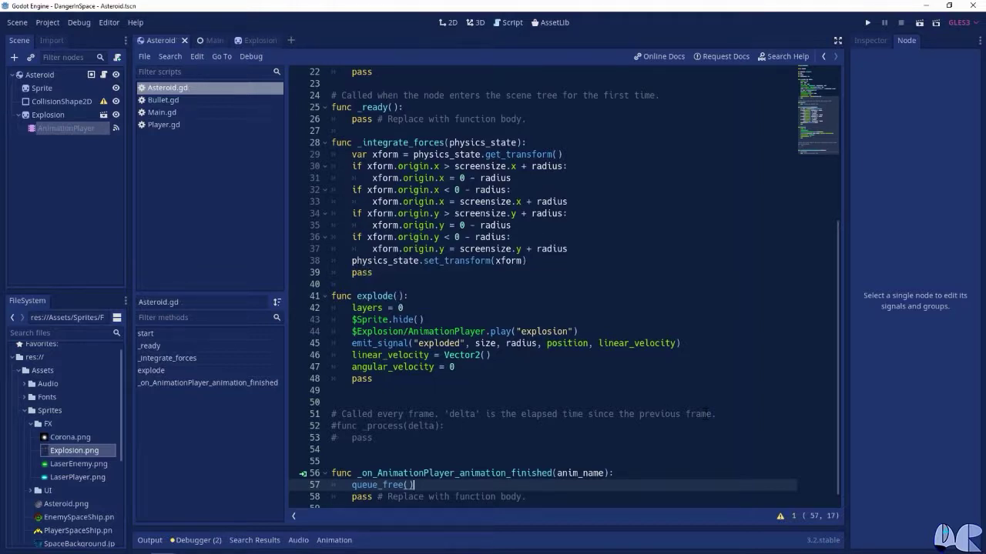
pyautogui.scroll(1, 719, 339)
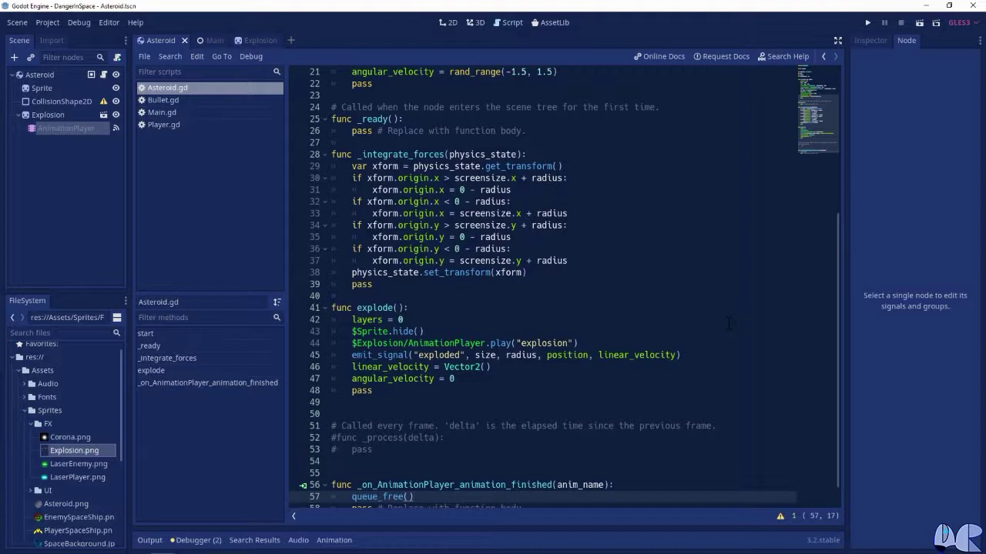
pyautogui.click(214, 41)
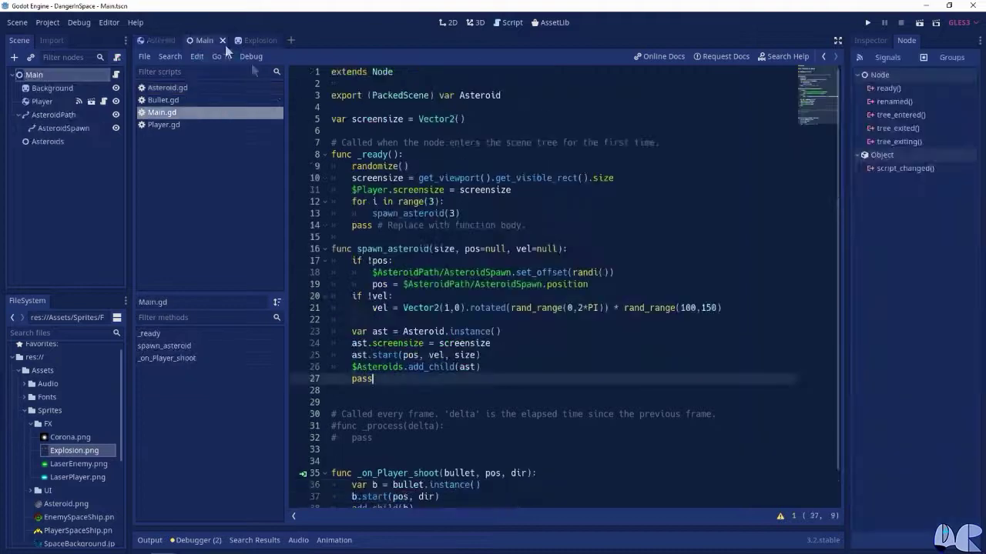
# Step: Run the DangerInSpace game from the Main scene and steer the ship down and right
pyautogui.click(449, 23)
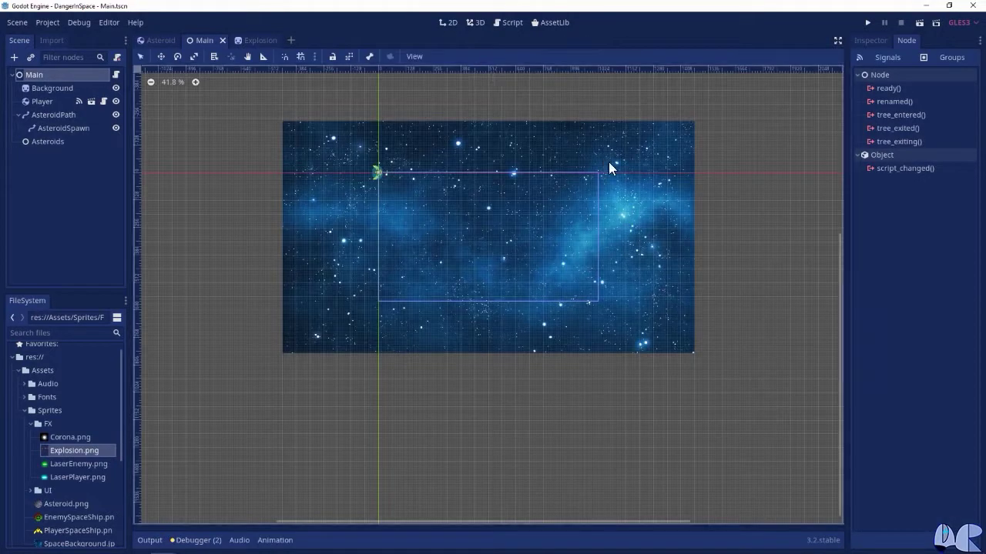
pyautogui.press('F5')
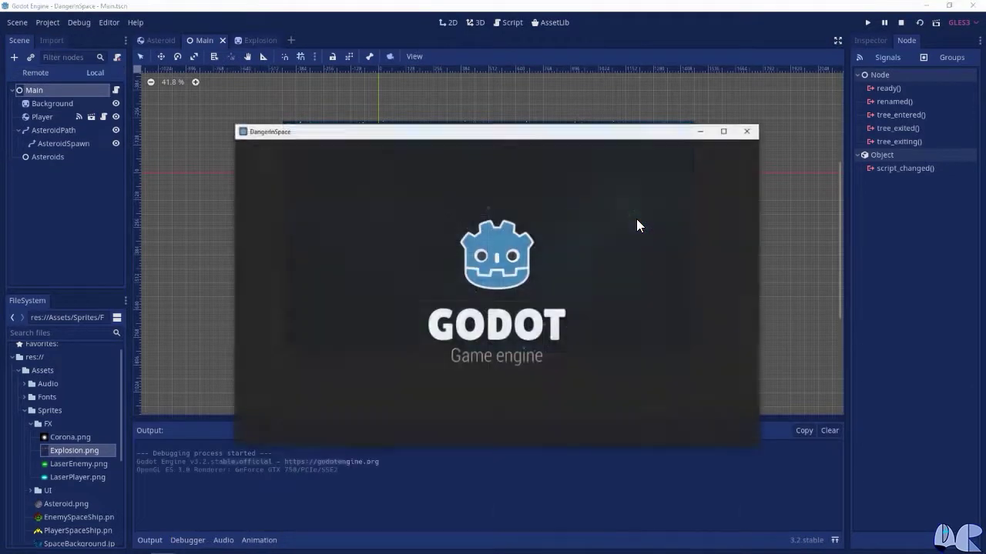
pyautogui.press('Down')
pyautogui.press('Right')
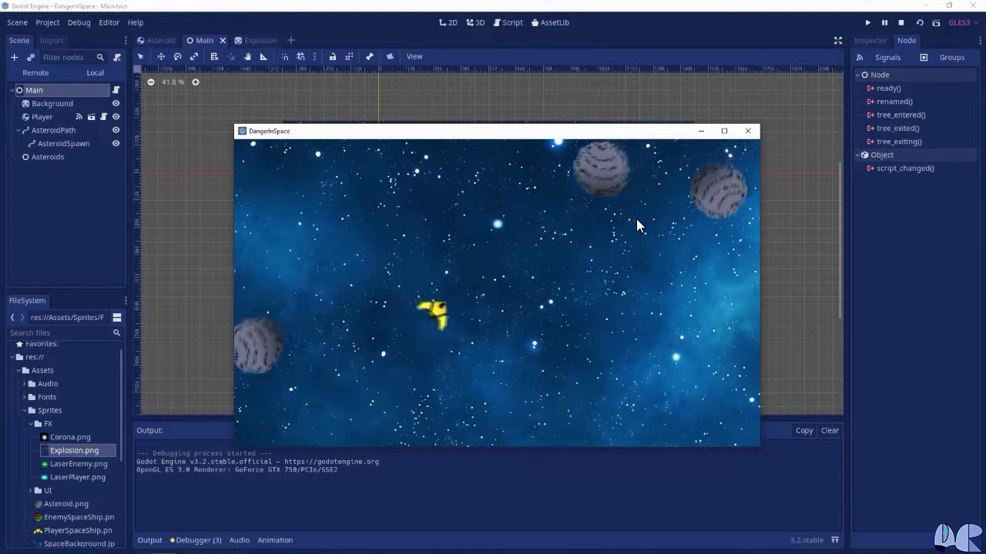
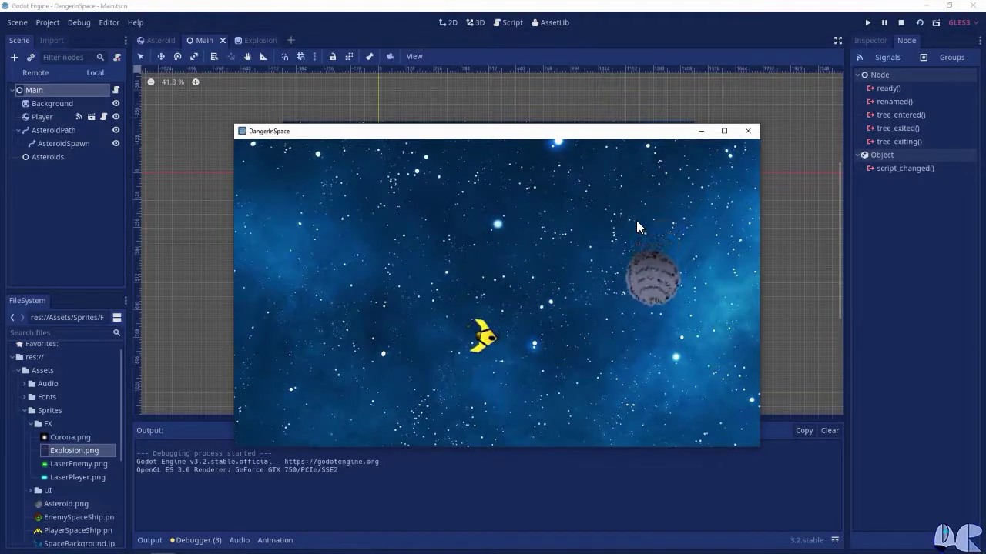
# Step: Fire the laser to blow up the asteroid, turn the ship, then close the game
pyautogui.press('space')
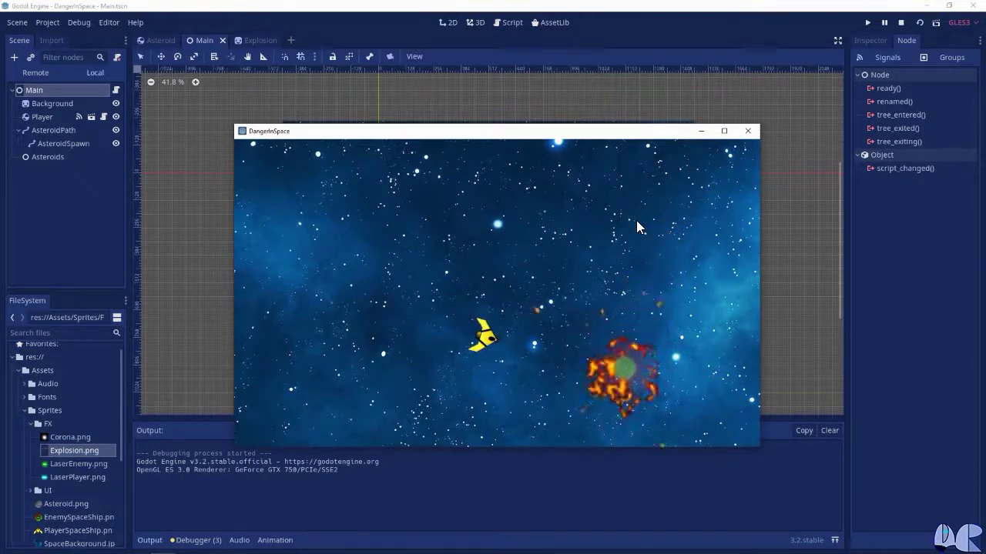
pyautogui.press('Right')
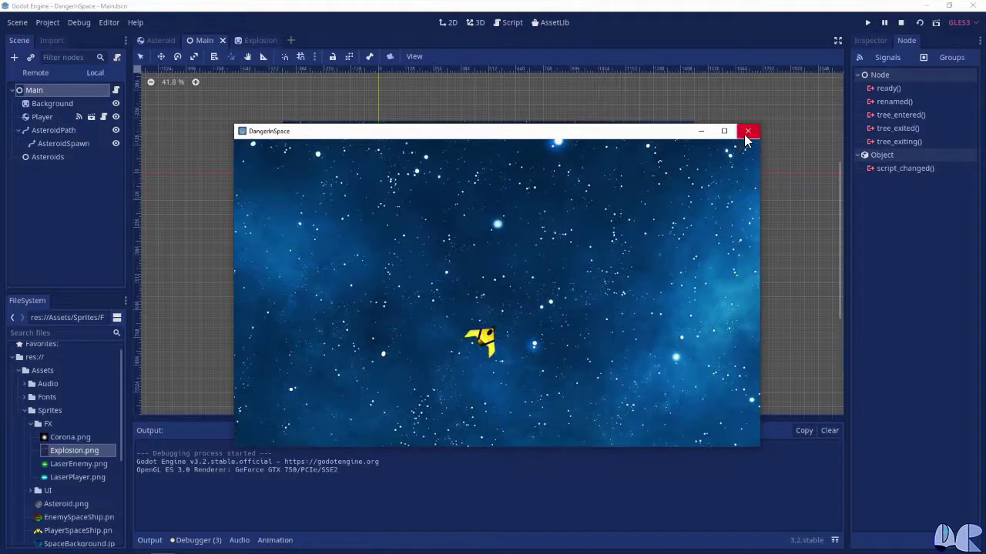
pyautogui.click(746, 132)
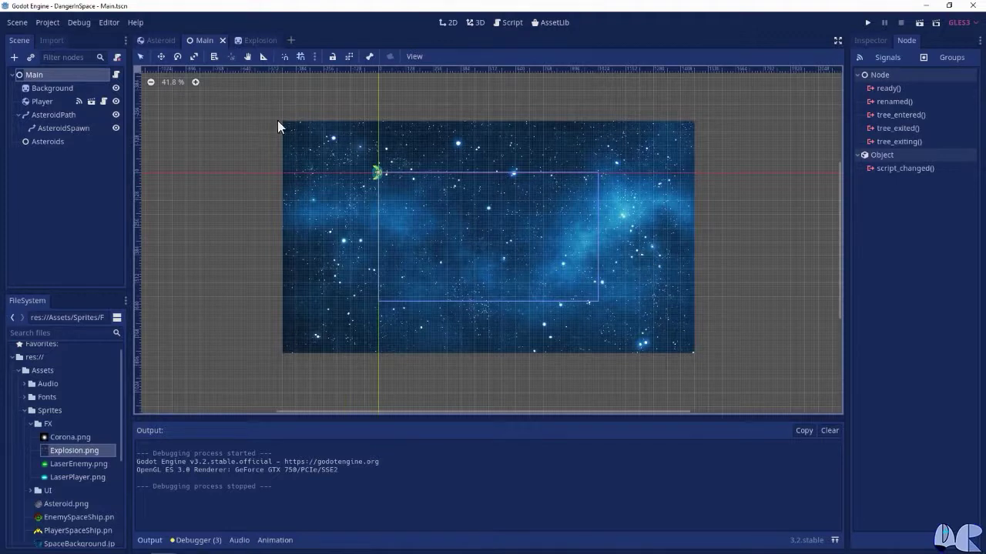
# Step: Open the Main scene's Main.gd script for editing
pyautogui.click(116, 75)
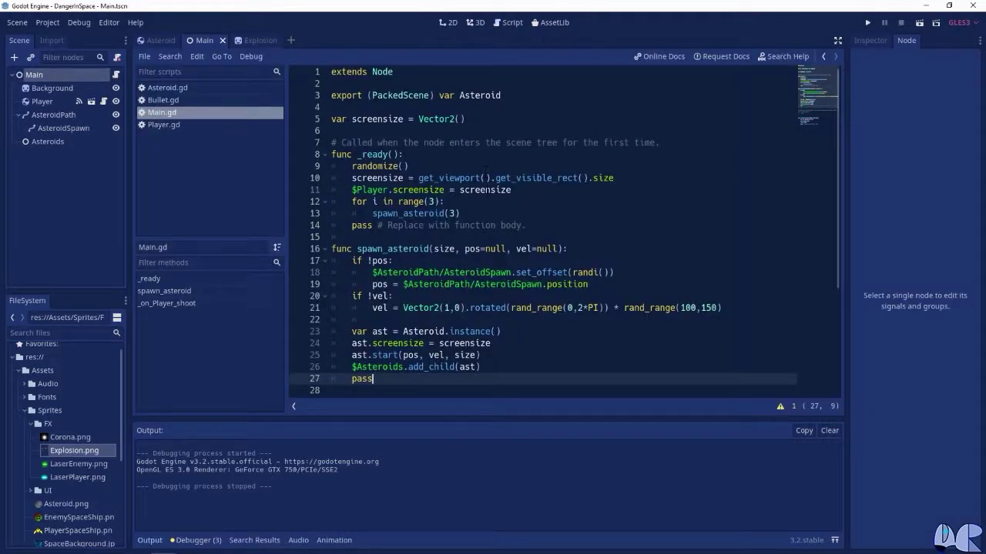
# Step: After $Asteroids.add_child(ast), add ast.connect('exploded', self, '_on_Asteroid_exploded')
pyautogui.scroll(-2, 485, 166)
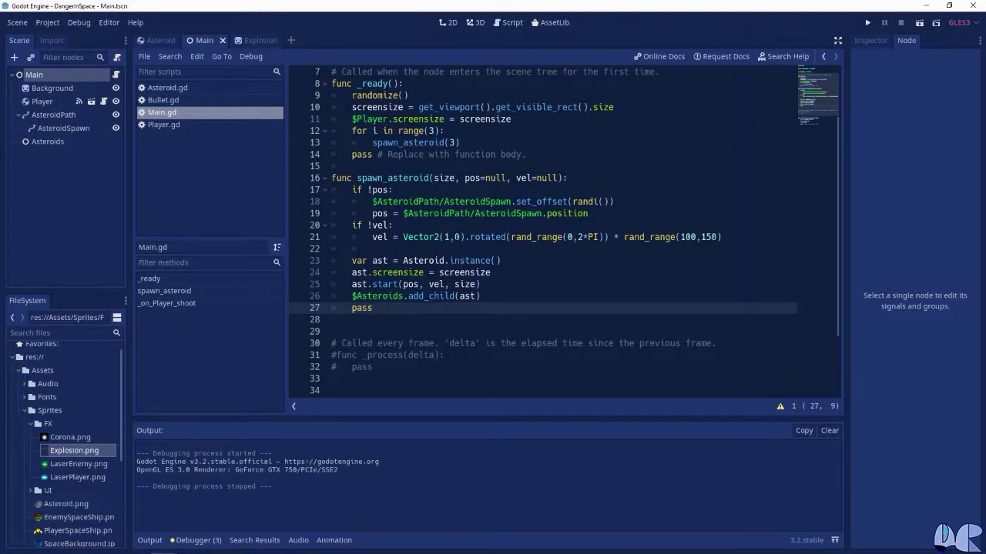
pyautogui.click(495, 296)
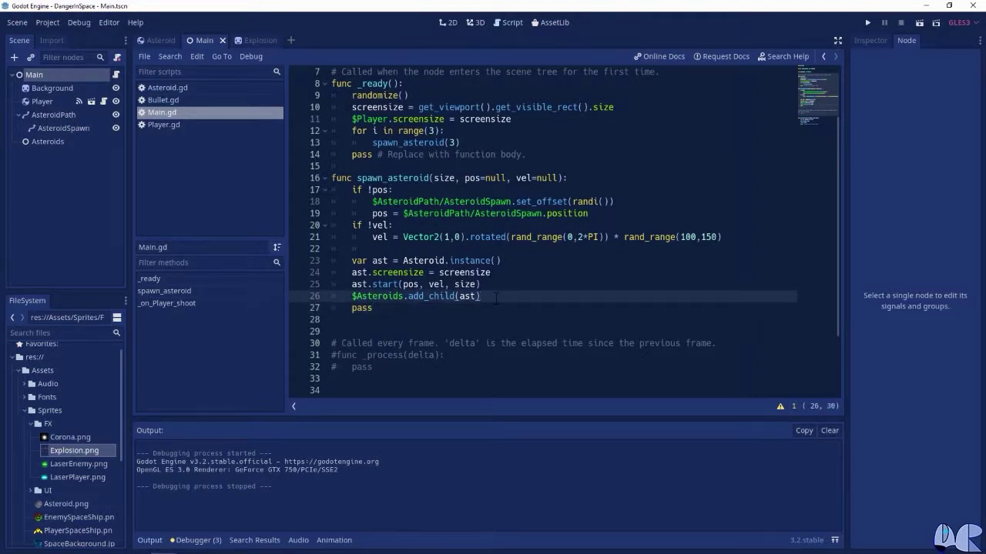
pyautogui.press('Return')
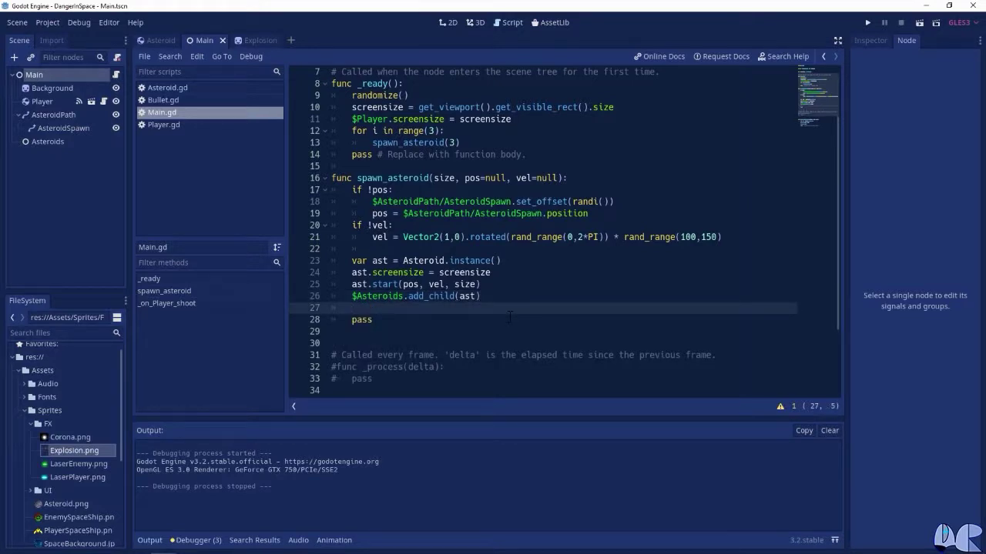
pyautogui.write('ast')
pyautogui.write('.')
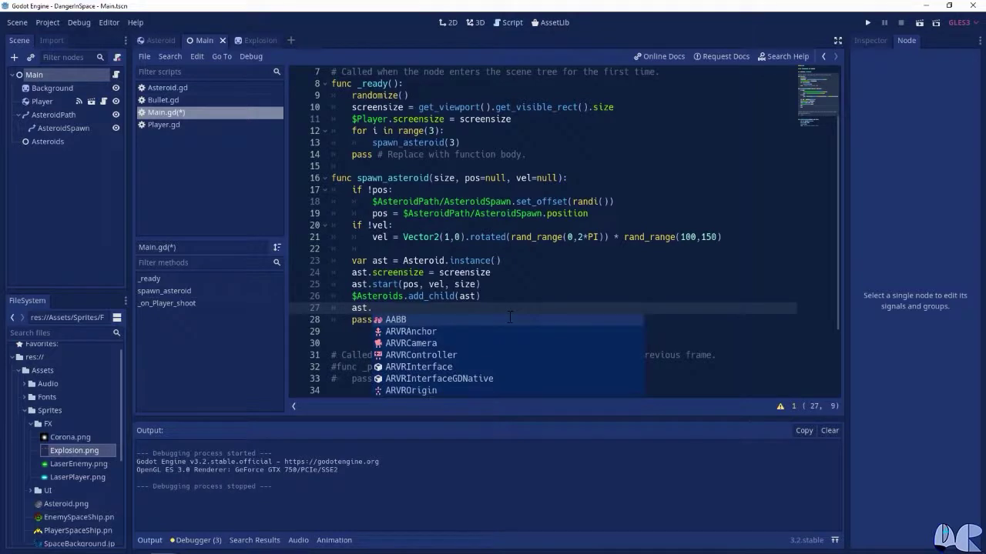
pyautogui.write('conn')
pyautogui.press('Return')
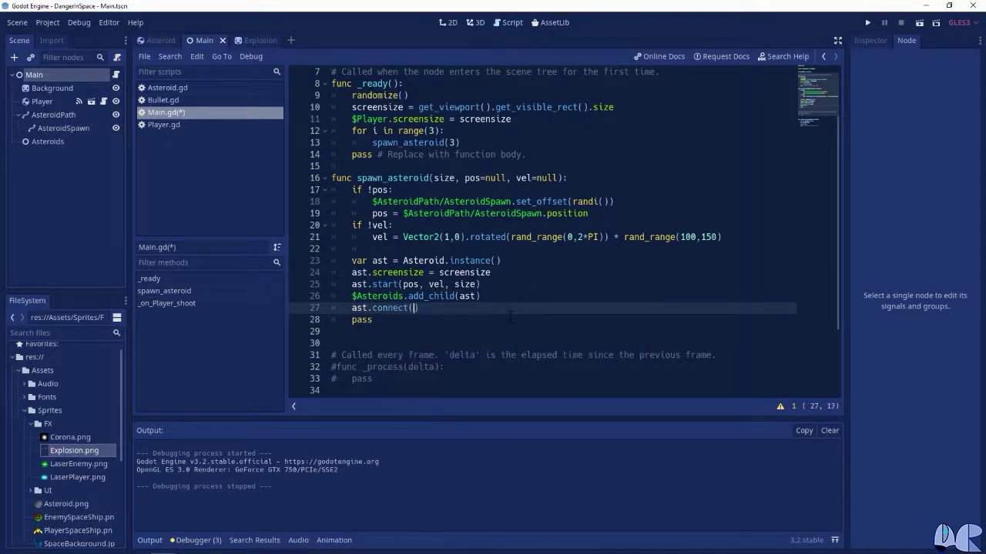
pyautogui.write("'exploded'")
pyautogui.write(', self')
pyautogui.write(", '")
pyautogui.write('_')
pyautogui.write('on')
pyautogui.write('_A')
pyautogui.write('ste')
pyautogui.write('r')
pyautogui.write('oid')
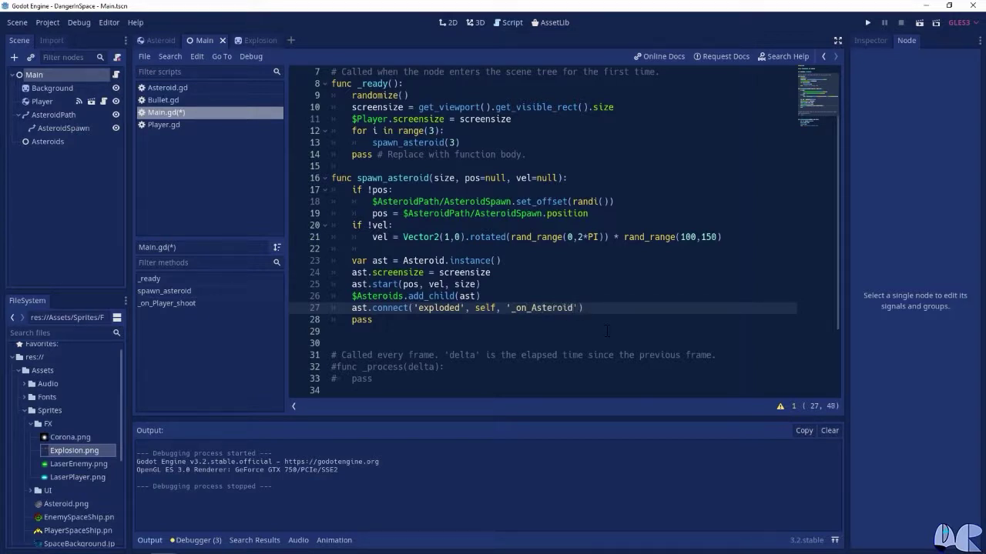
pyautogui.write('_exploded')
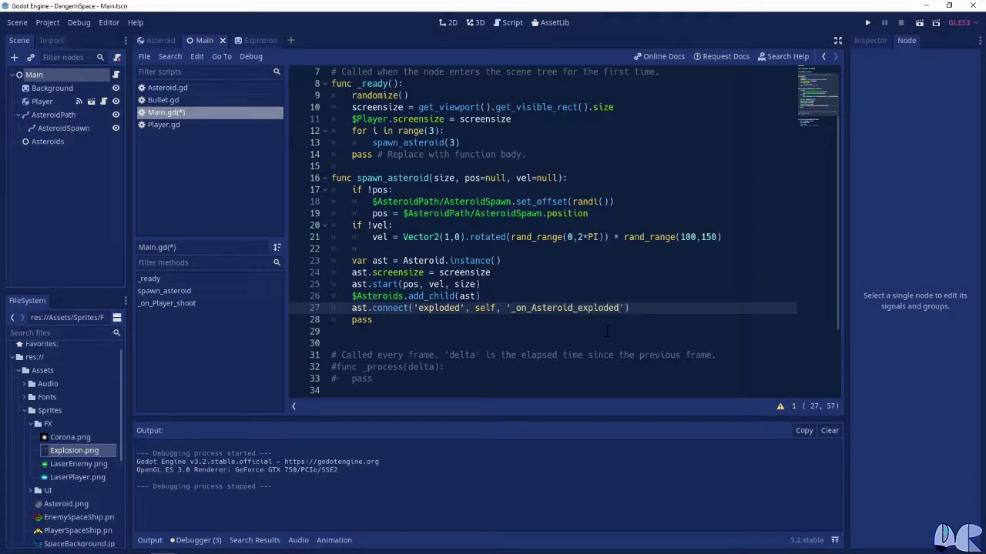
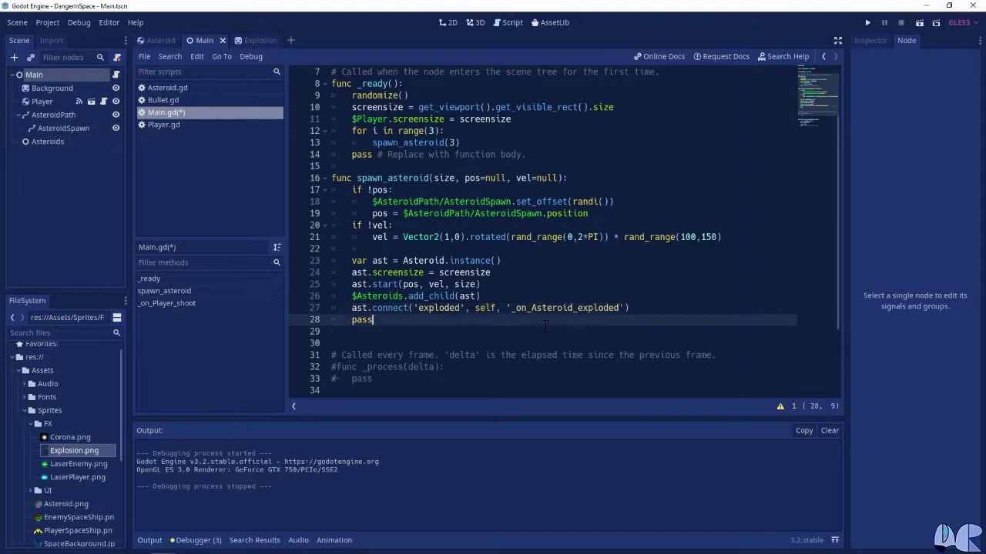
# Step: Below spawn_asteroid, declare func _on_Asteroid_exploded(size, radius, pos, vel): and start its body
pyautogui.press('Return')
pyautogui.press('Return')
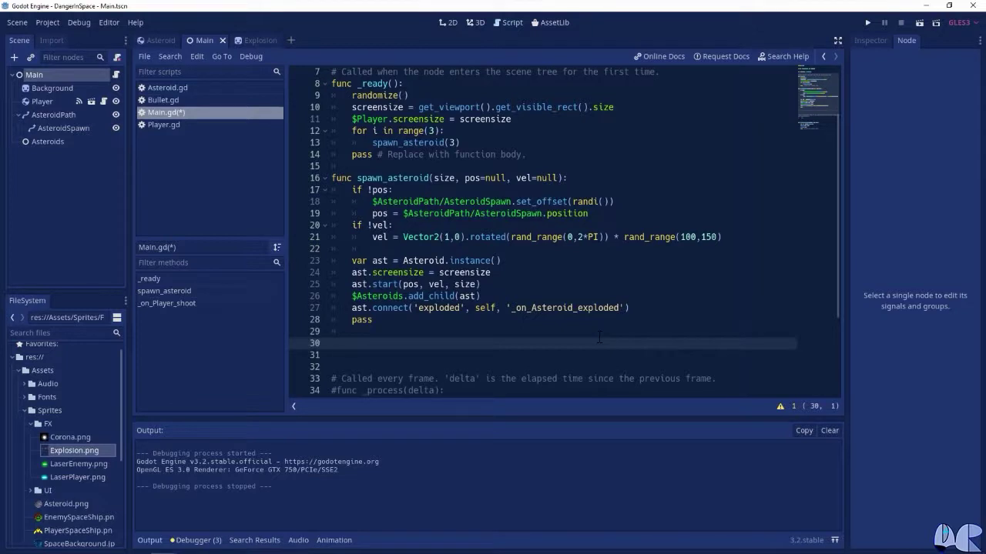
pyautogui.write('func ')
pyautogui.write('_on_Asteroid')
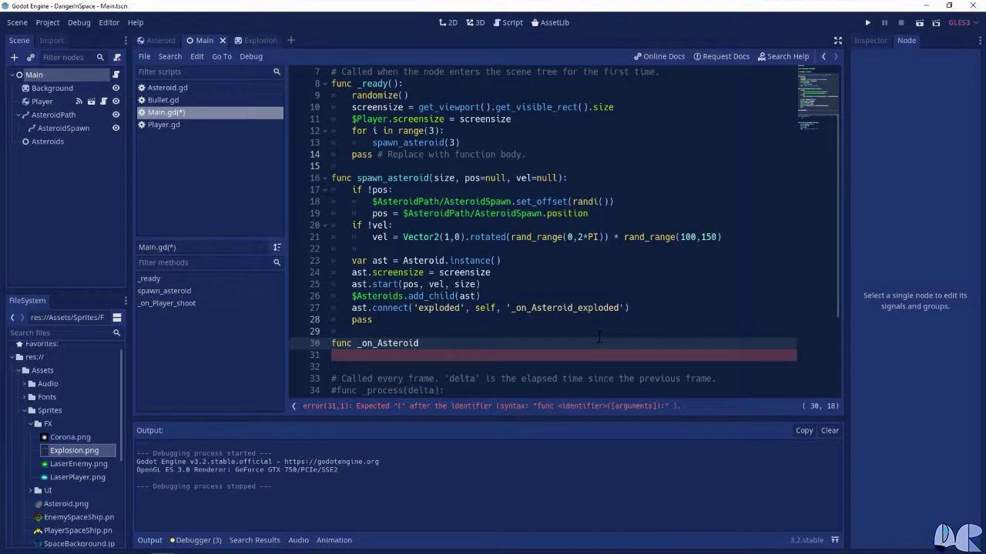
pyautogui.write('_exploded(size, radius, pos, ')
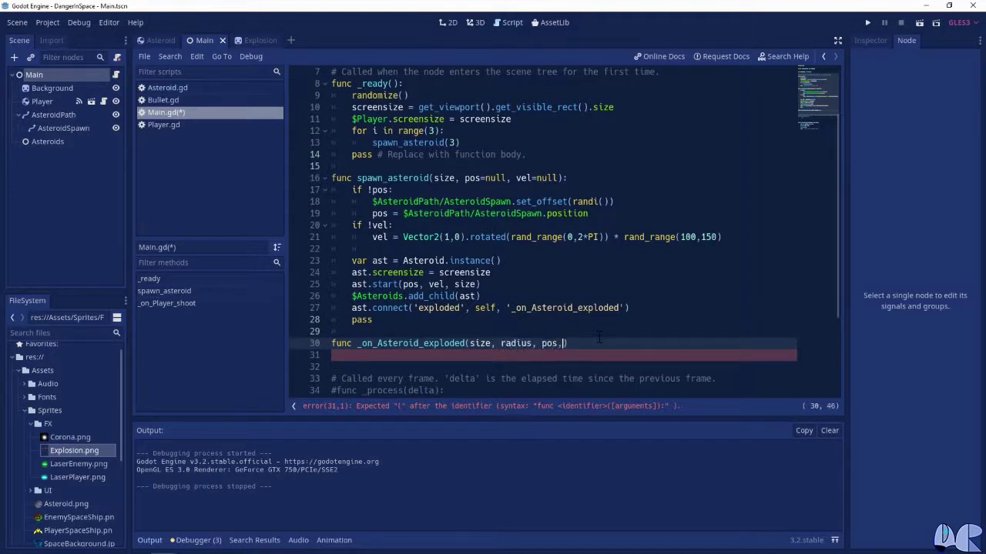
pyautogui.write('vel):')
pyautogui.press('Return')
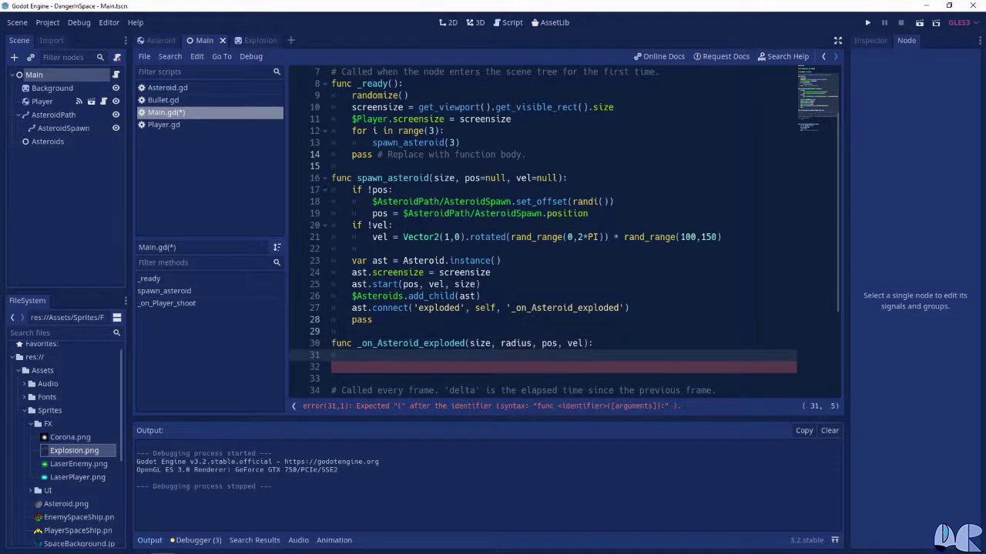
# Step: Make the handler return early if size <= 1, then begin a 'for offset in [-1,1]:' loop
pyautogui.scroll(-1, 643, 338)
pyautogui.write('if size')
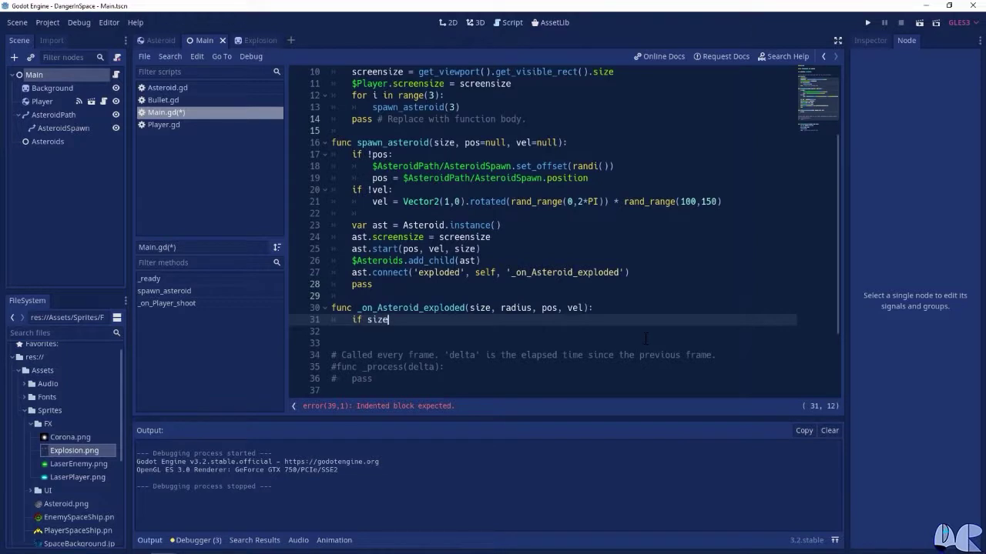
pyautogui.write(' <= ')
pyautogui.write('1:')
pyautogui.press('Return')
pyautogui.write('return')
pyautogui.press('Return')
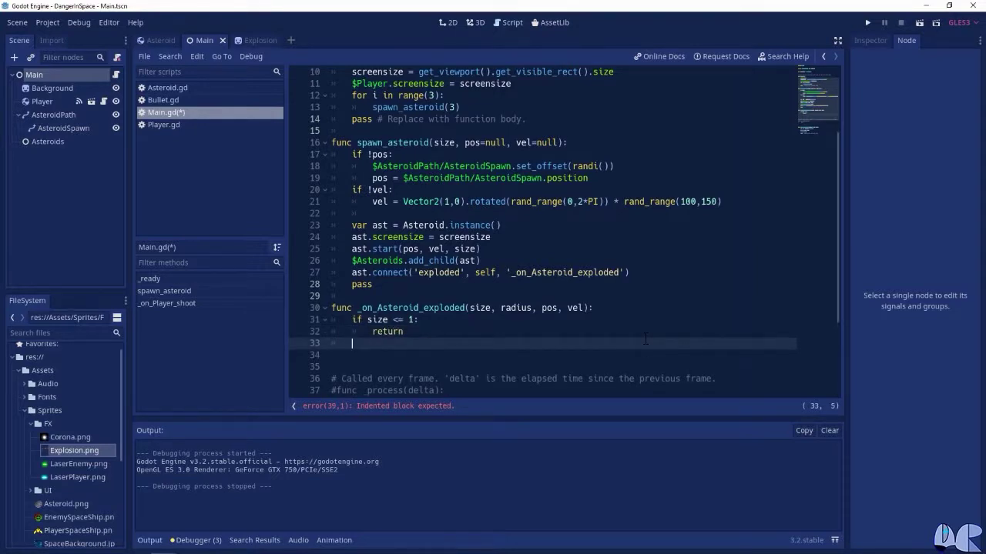
pyautogui.write('for ')
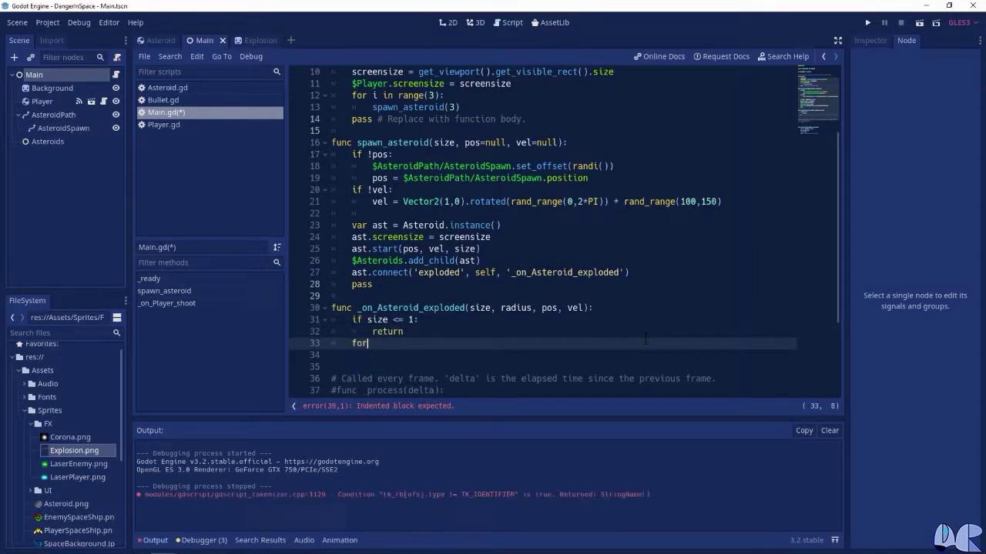
pyautogui.write('offset in ')
pyautogui.write('[-1,1]')
pyautogui.write(':')
# Step: Inside the offset loop, start declaring var dir as pos minus $Player.position
pyautogui.press('Return')
pyautogui.write('var')
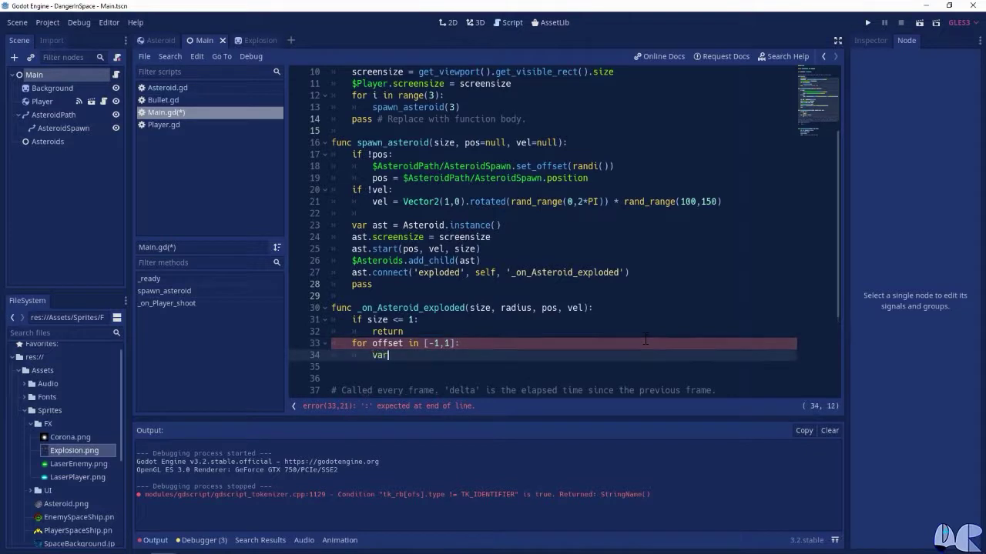
pyautogui.write(' dir = ')
pyautogui.write('(pos')
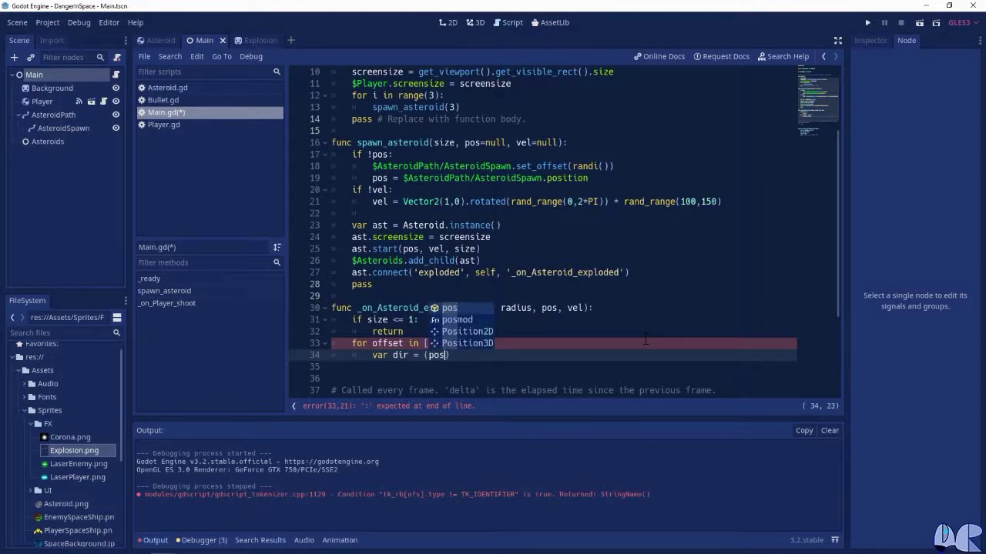
pyautogui.write(' -')
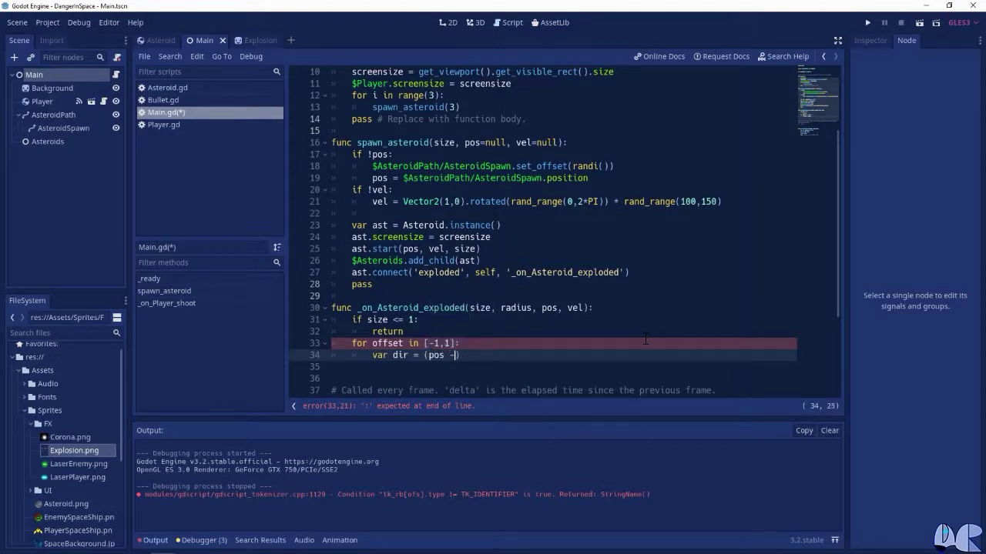
pyautogui.write(' $')
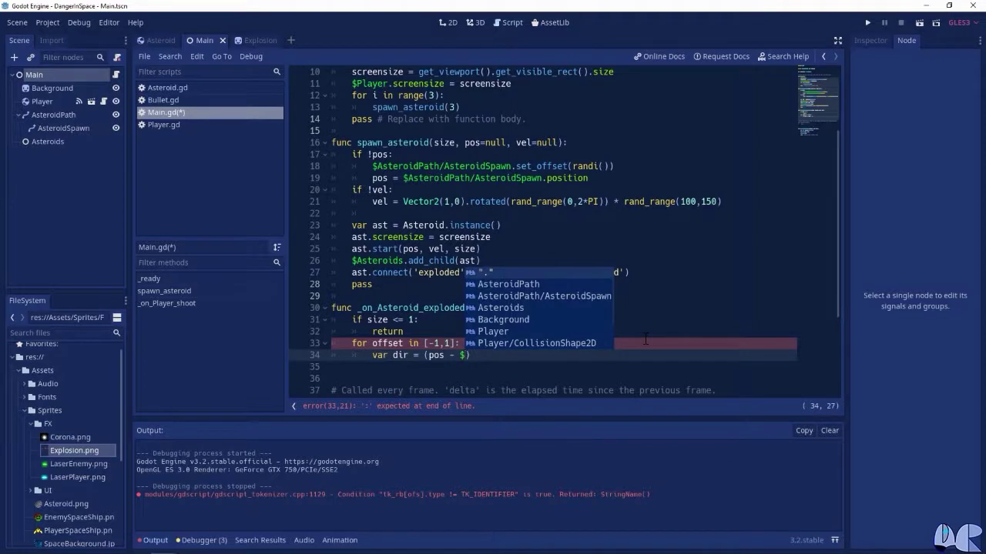
pyautogui.write('Pla')
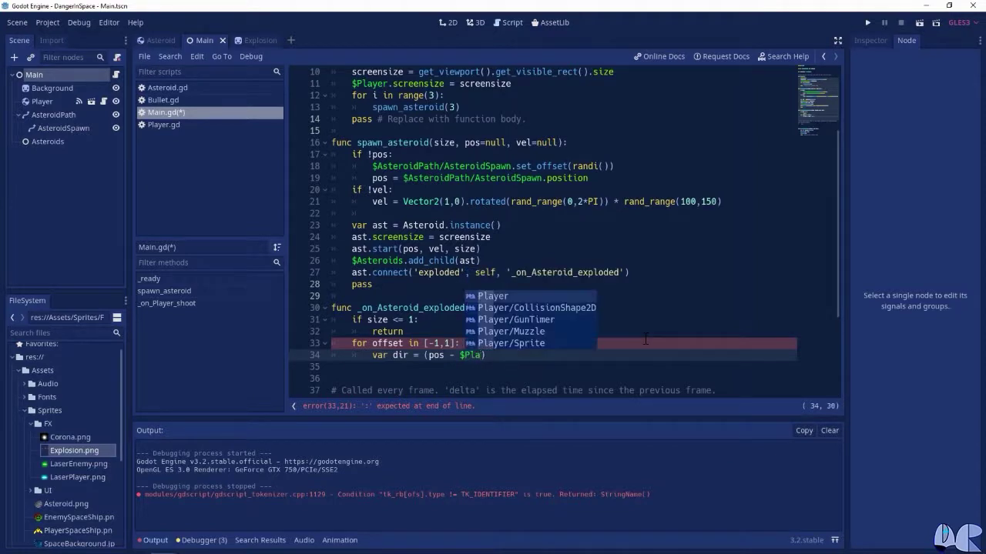
pyautogui.write('yer')
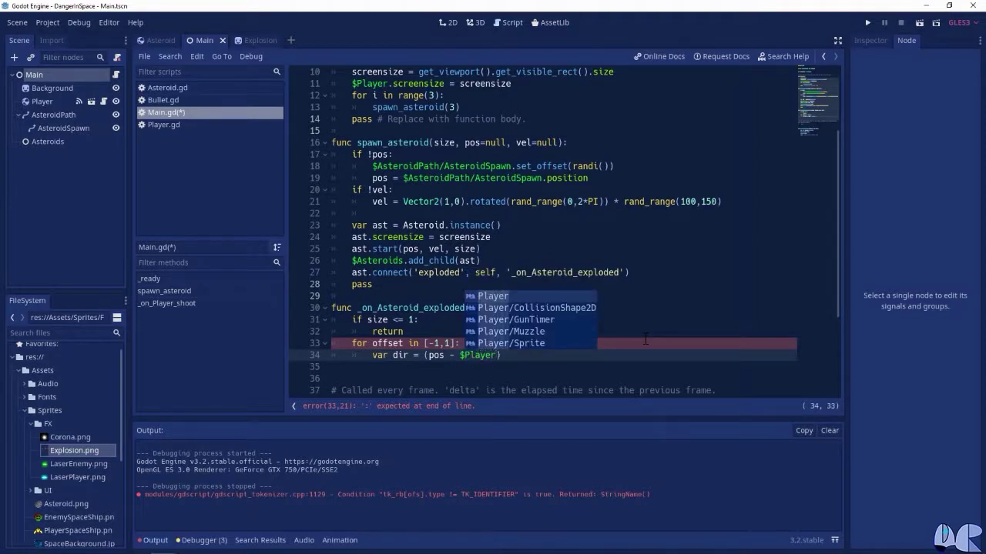
pyautogui.write('.')
pyautogui.write('position')
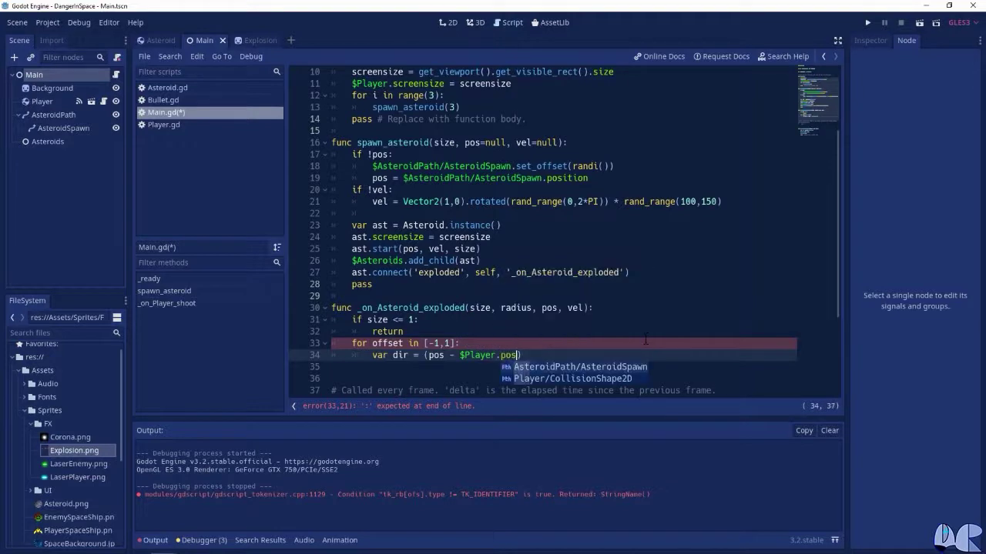
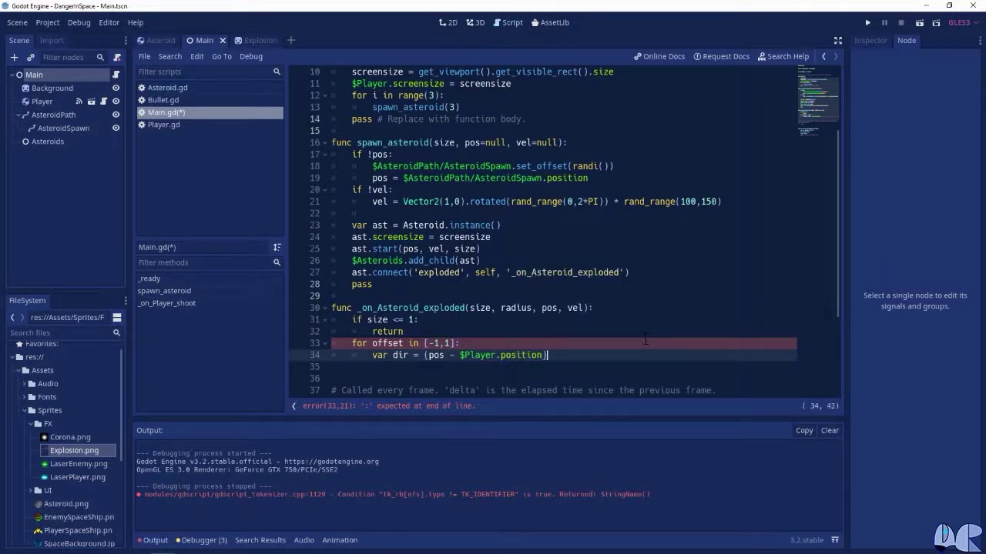
# Step: Finish the dir line with .normalized().tangent() * offset and add var newpos = pos + dir * radius
pyautogui.write(').normalized')
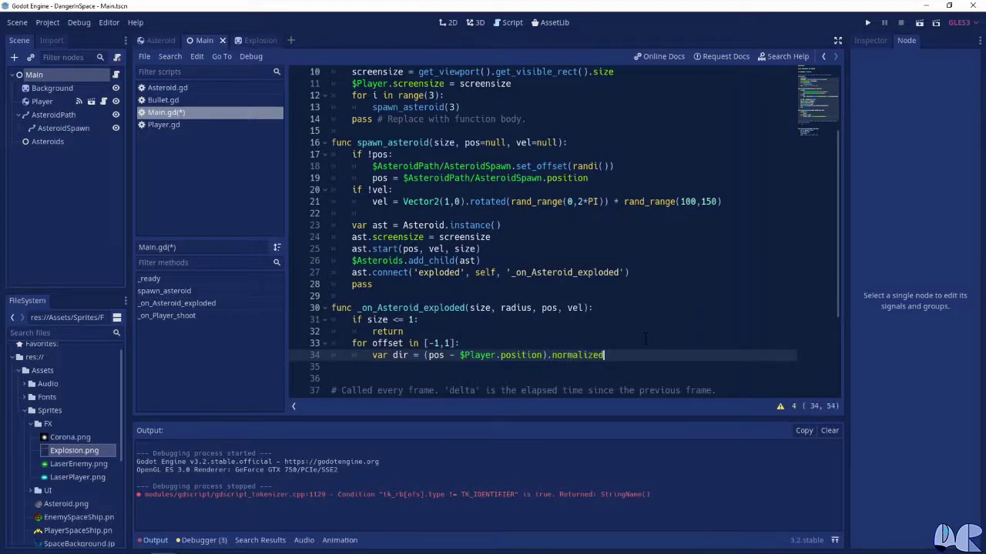
pyautogui.write('().tangent()')
pyautogui.write(' * offset')
pyautogui.press('Return')
pyautogui.write('var newpos ')
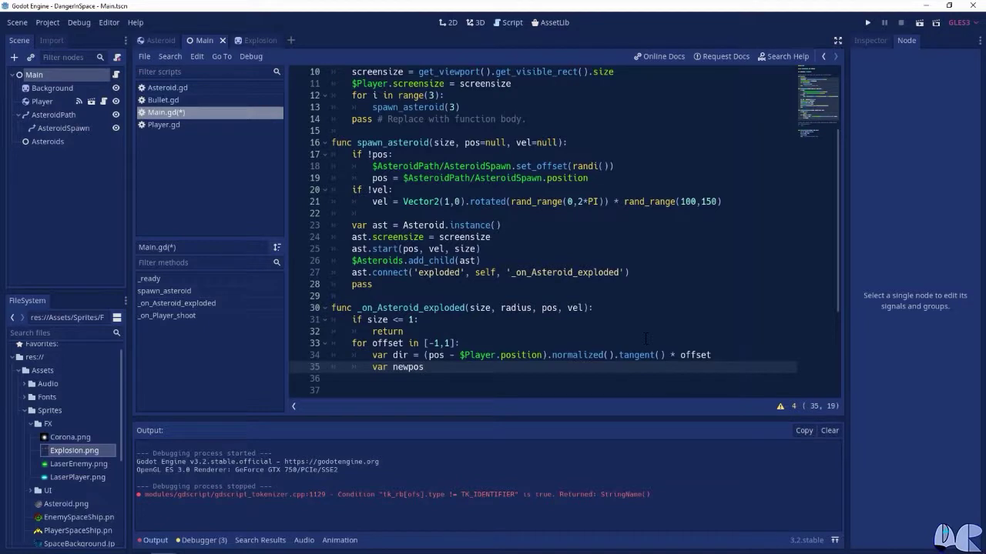
pyautogui.write('= pos')
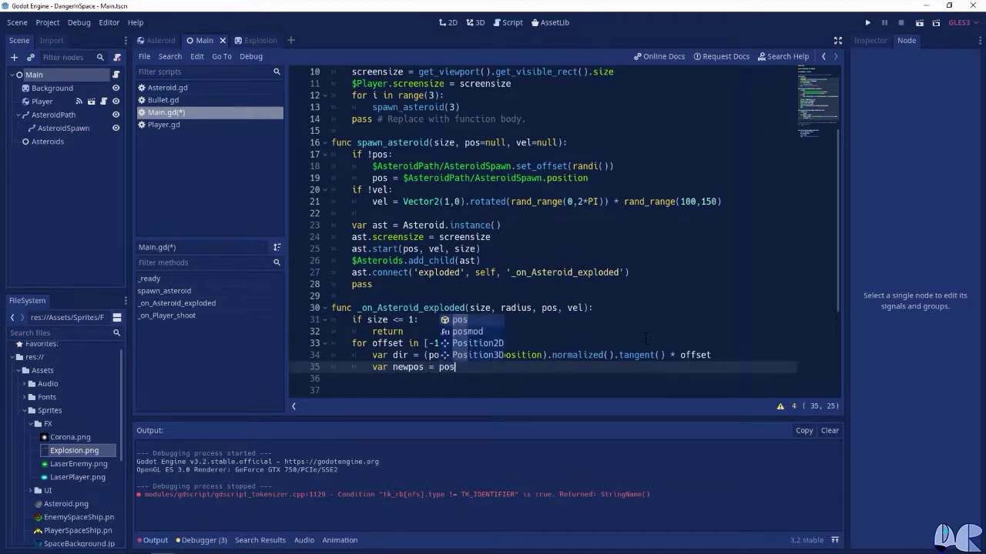
pyautogui.write(' + dir * rad')
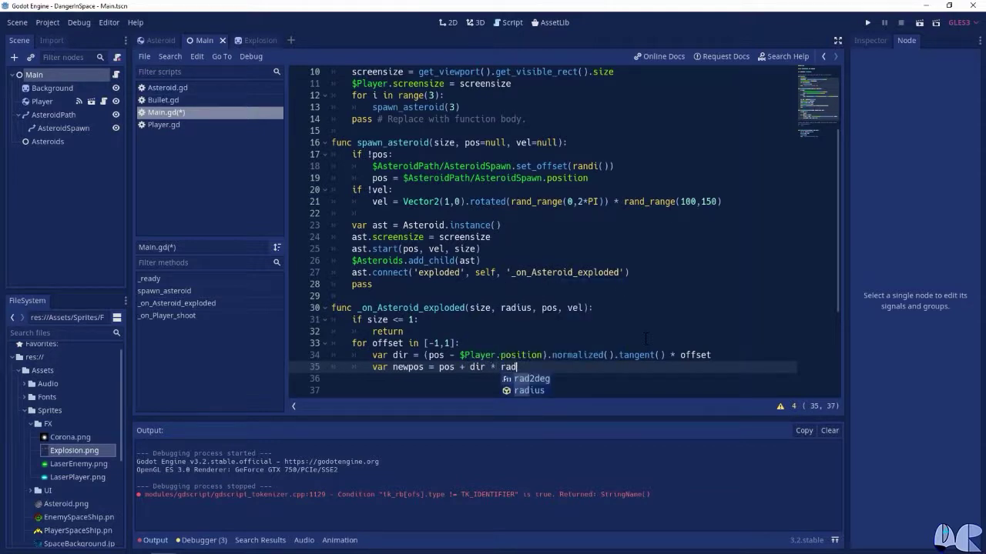
pyautogui.write('ius')
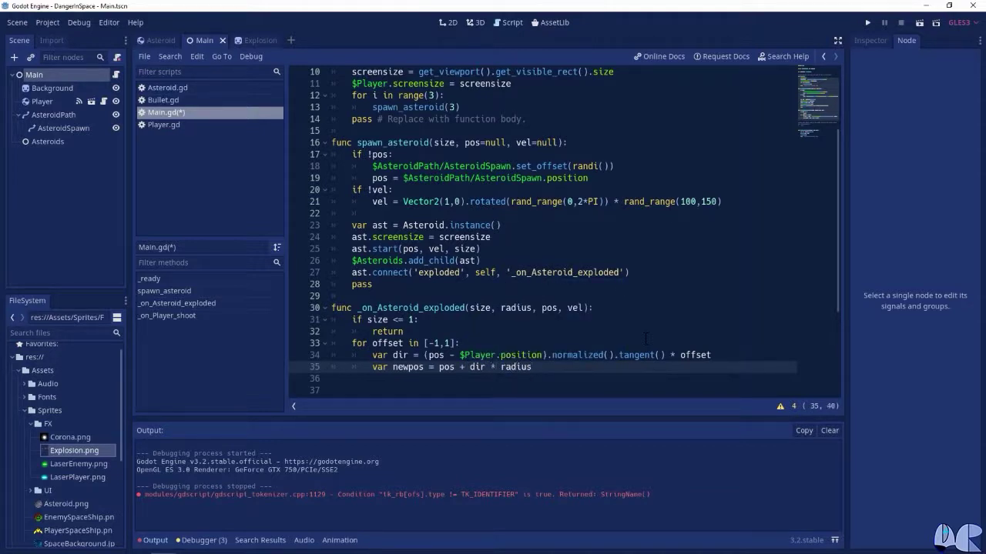
# Step: Add var newvel = dir * vel.length() * 1.1 inside the offset loop
pyautogui.press('Return')
pyautogui.write('var newvel = dir')
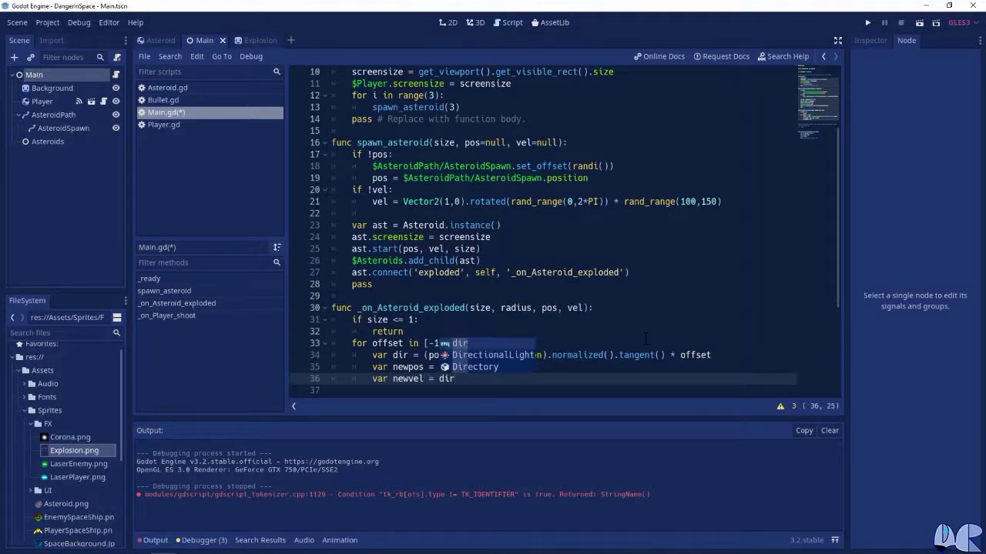
pyautogui.write(' * vel.leng')
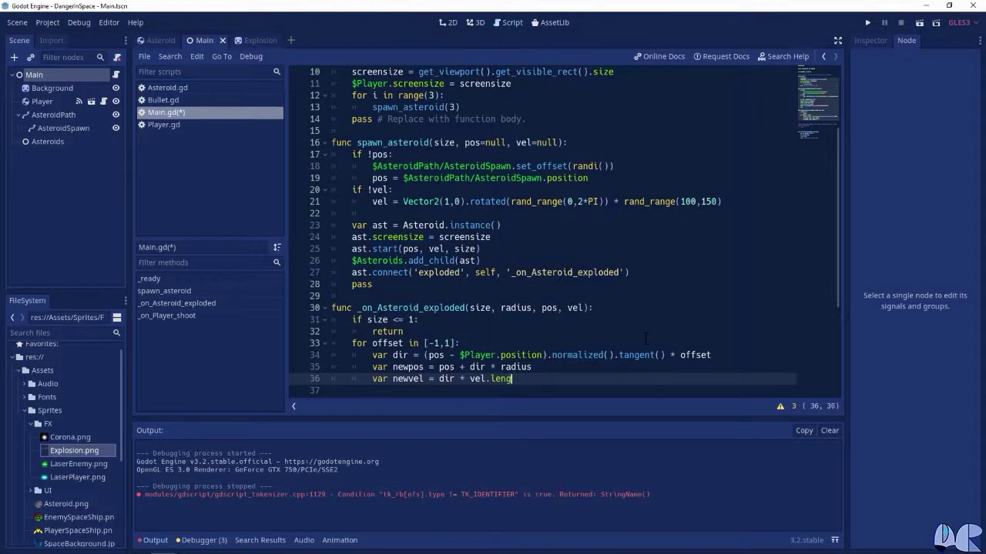
pyautogui.write('th')
pyautogui.write('()')
pyautogui.write(' *')
pyautogui.write(' 1.1')
pyautogui.press('Return')
# Step: Write the spawn_asteroid(size - 1, newpos, newvel) call in the offset loop using autocomplete
pyautogui.scroll(-1, 645, 339)
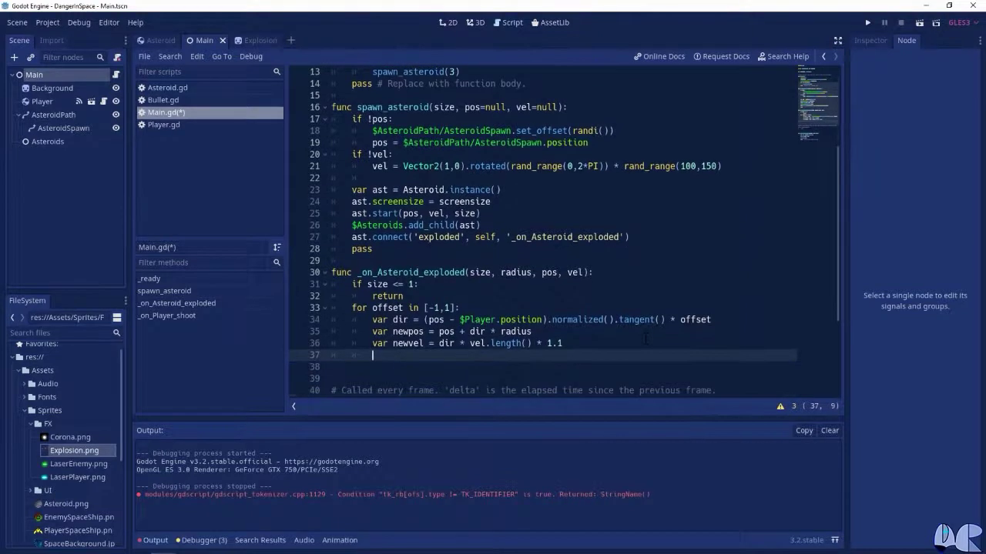
pyautogui.write('spa')
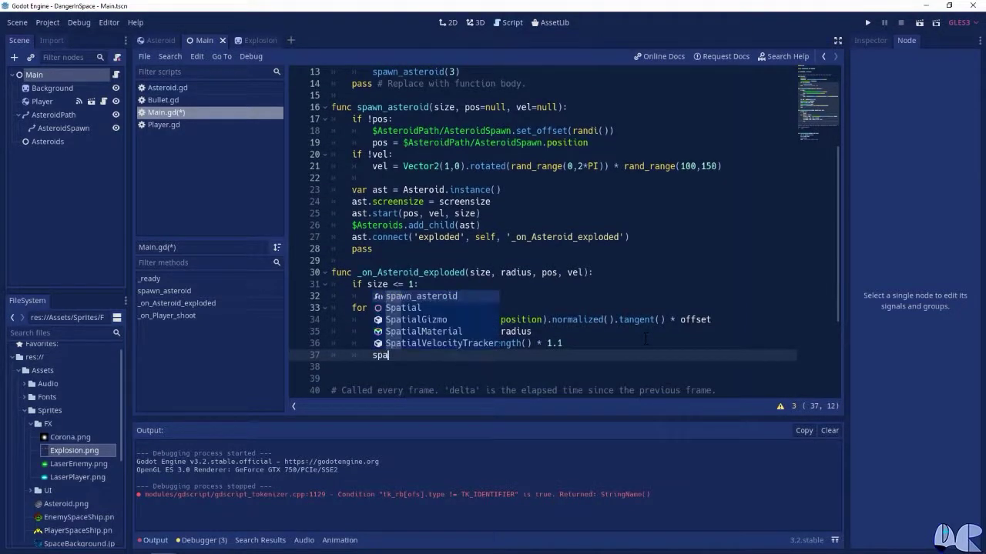
pyautogui.press('Return')
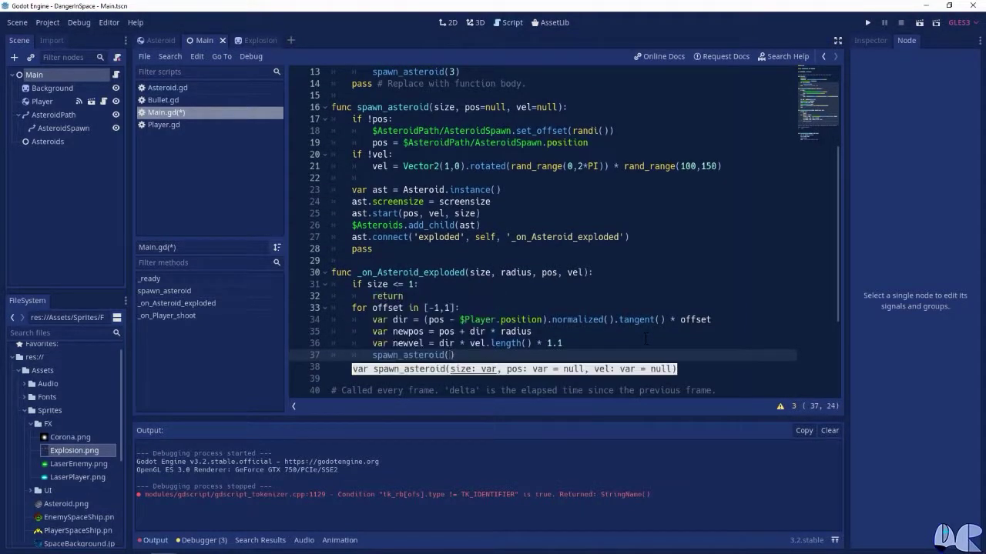
pyautogui.write('size')
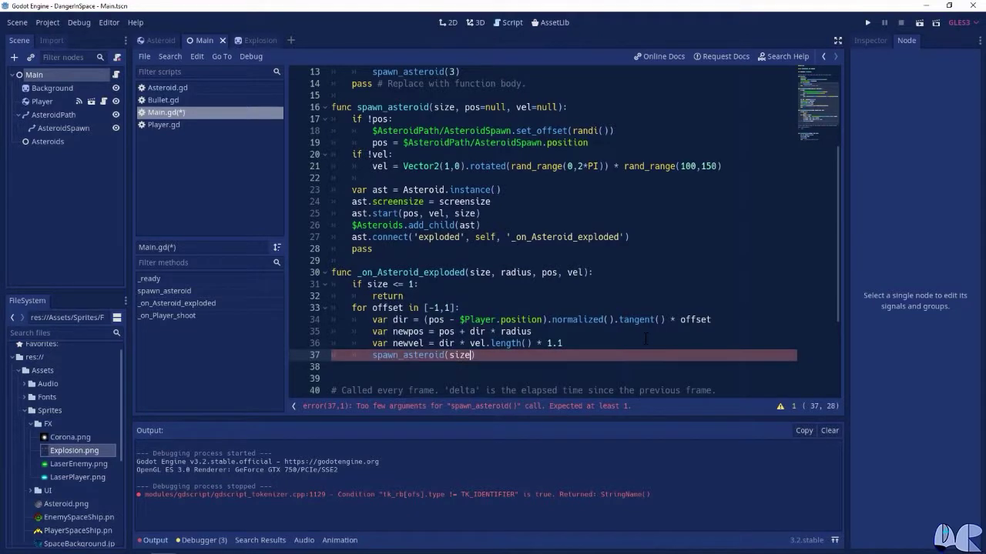
pyautogui.write(' -1')
pyautogui.press('BackSpace')
pyautogui.write('1')
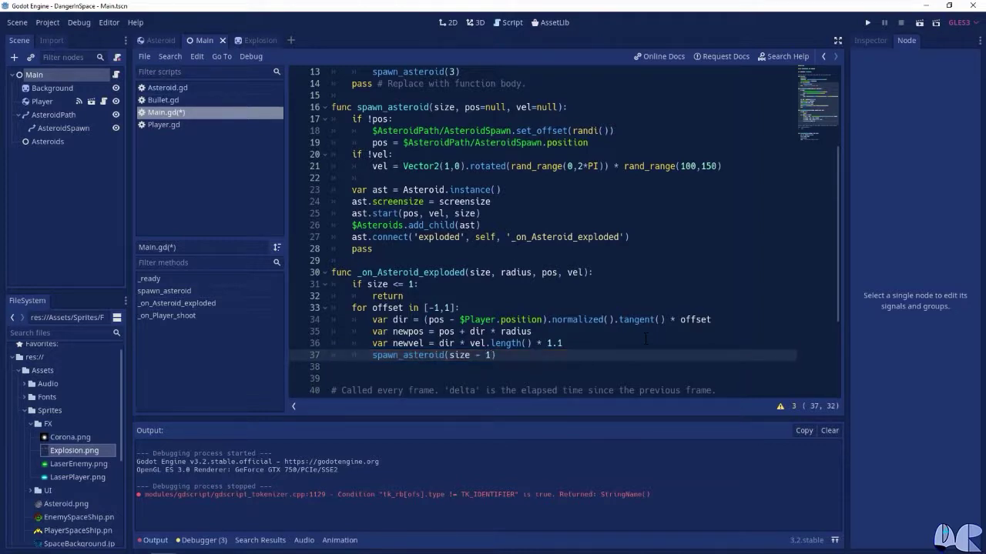
pyautogui.write(', new')
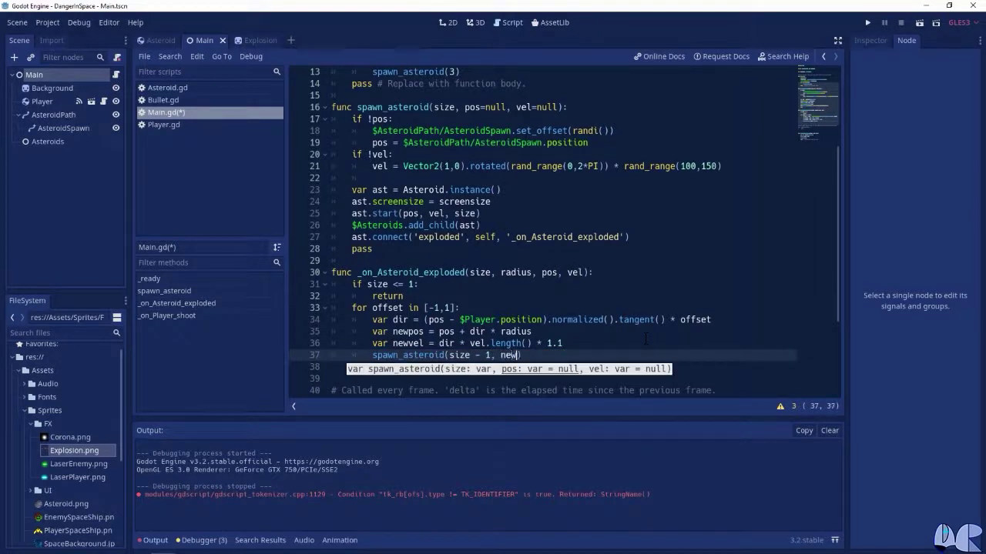
pyautogui.press('Return')
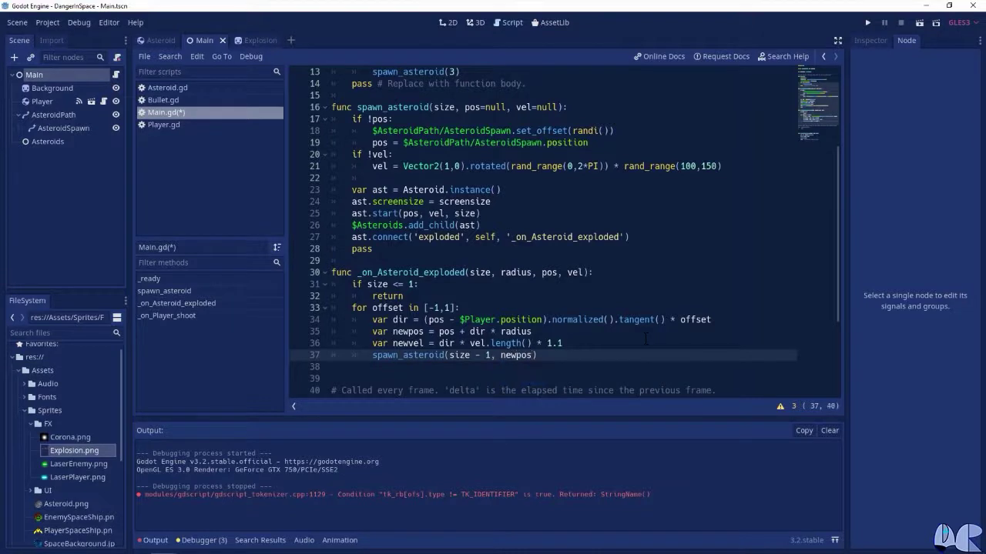
pyautogui.write(', newvel')
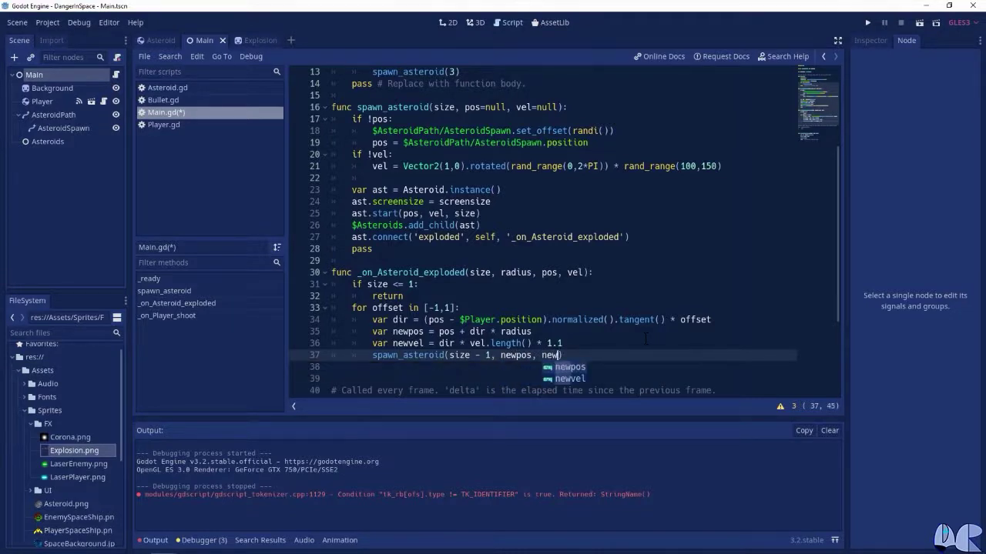
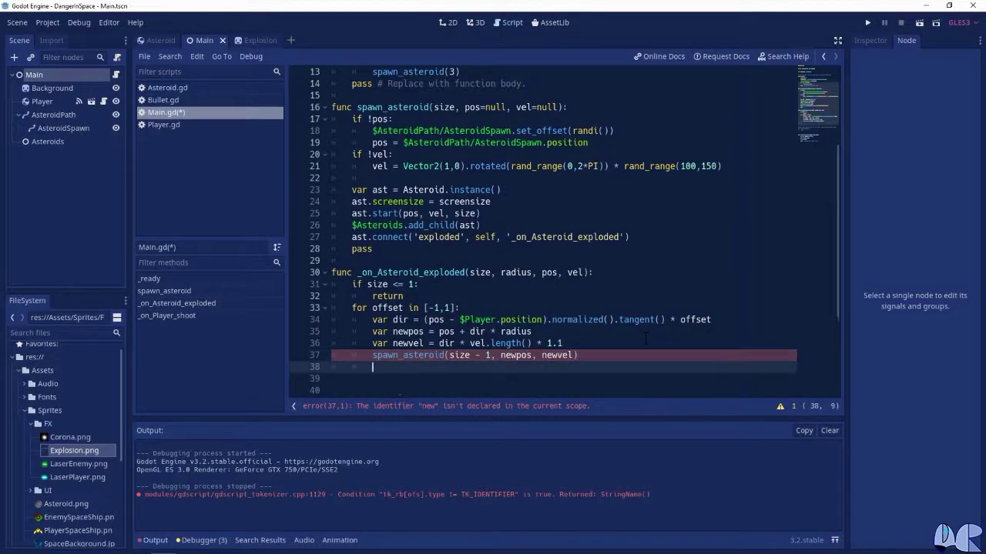
# Step: End _on_Asteroid_exploded with a dedented pass on line 38, save Main.gd, and launch the game from the 2D view
pyautogui.press('BackSpace')
pyautogui.write('pass')
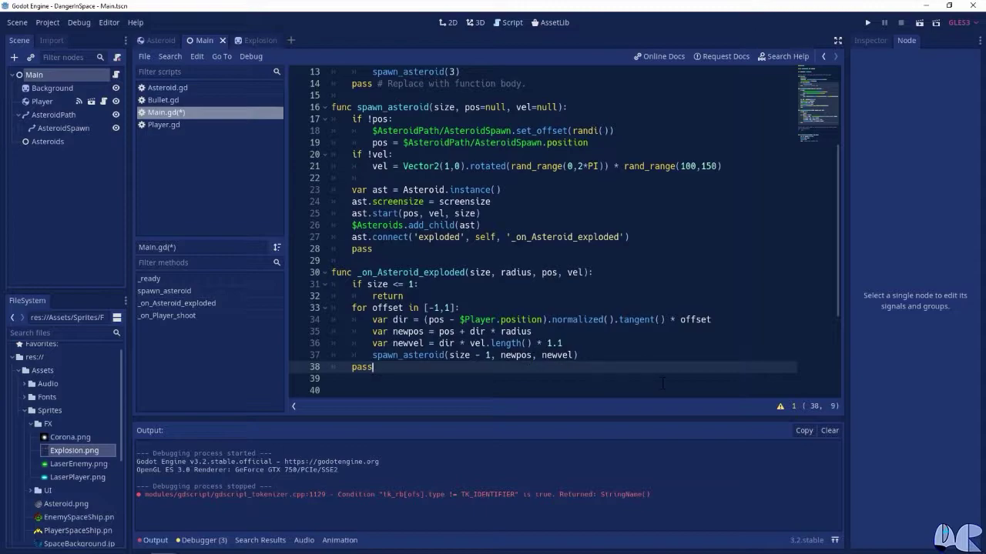
pyautogui.hotkey('ctrl', 's')
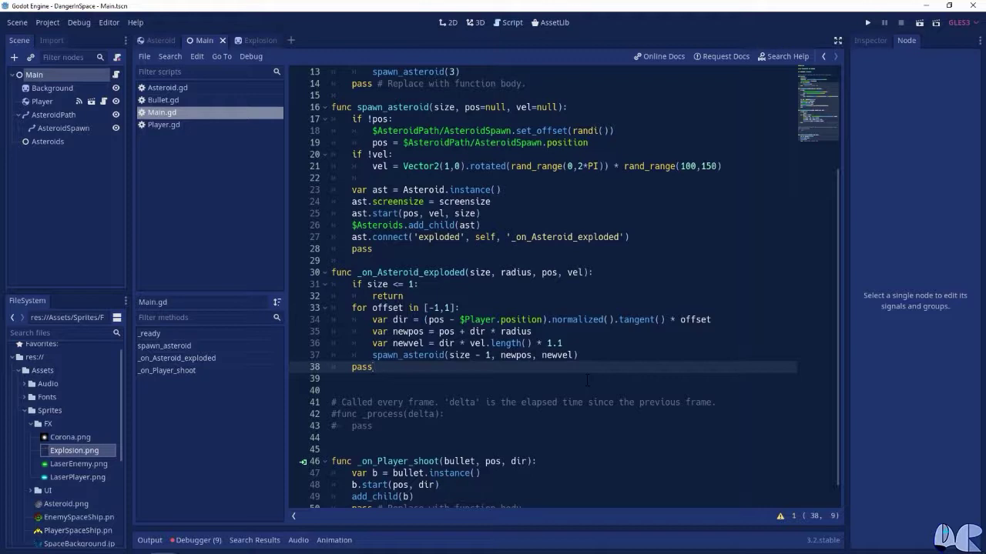
pyautogui.click(445, 22)
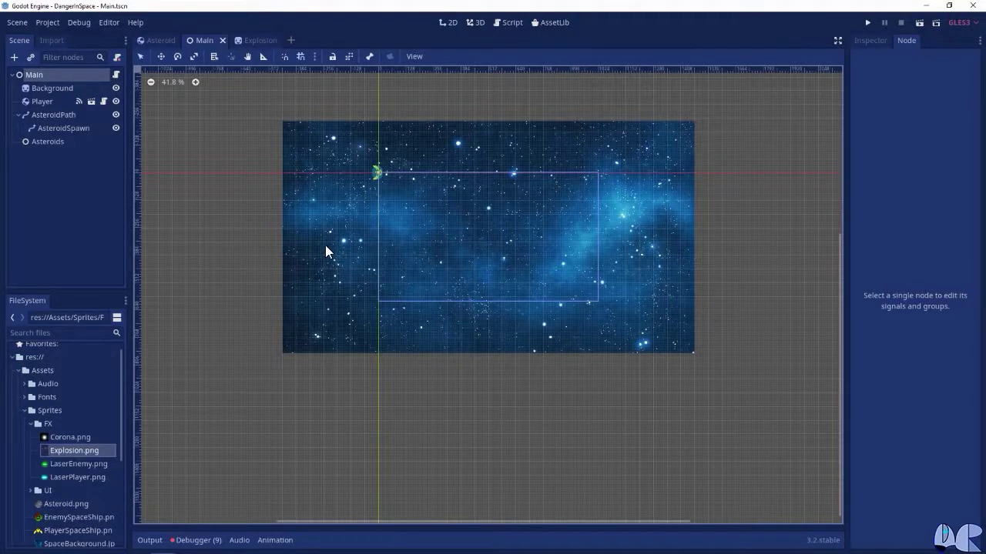
pyautogui.press('F5')
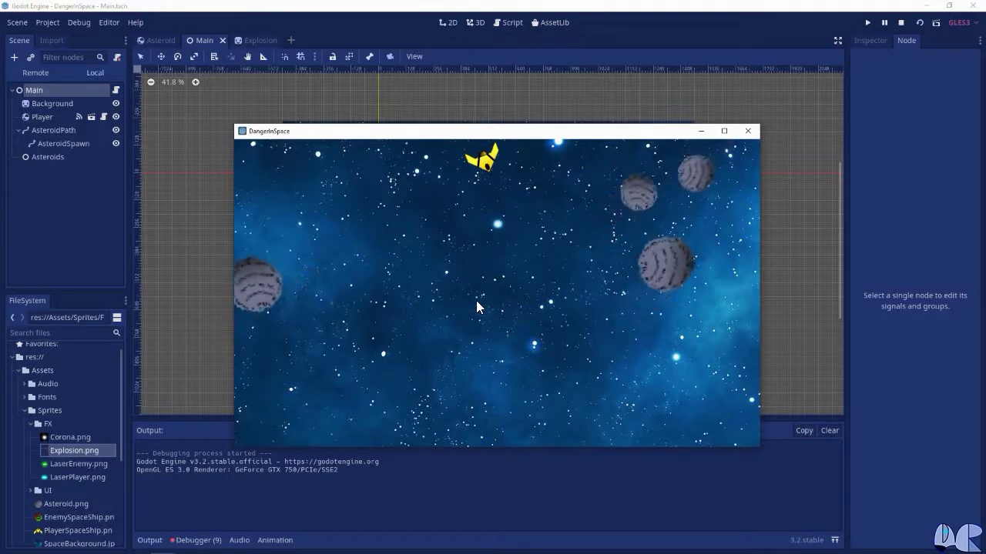
# Step: Fly the ship right, left, up and down-left, fire a laser at the asteroids, then turn left
pyautogui.press('Right')
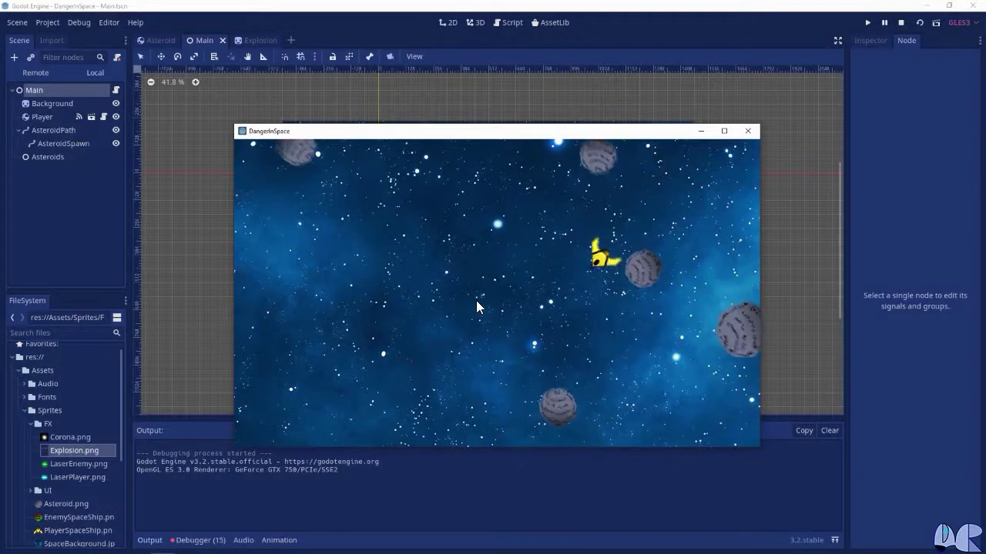
pyautogui.press('Left')
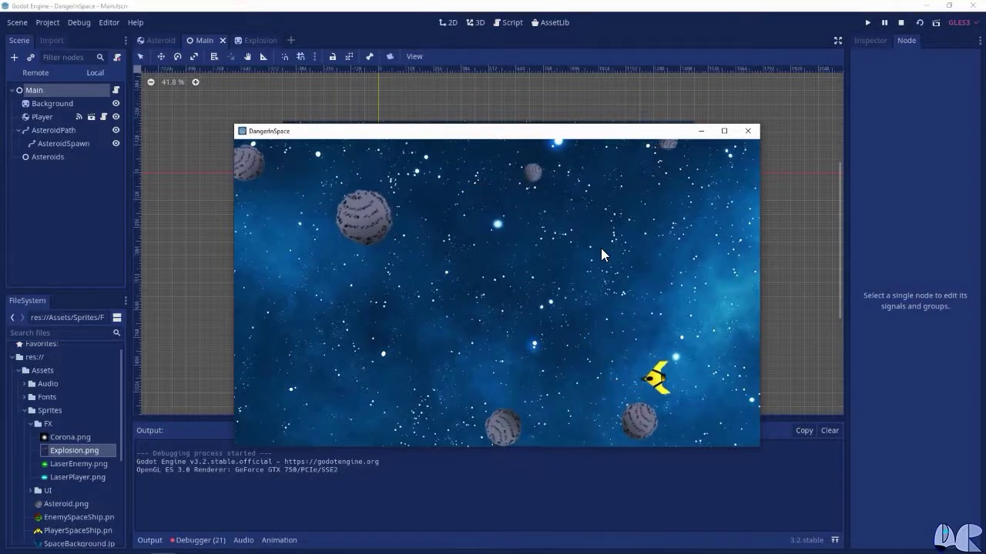
pyautogui.press('Left')
pyautogui.press('Up')
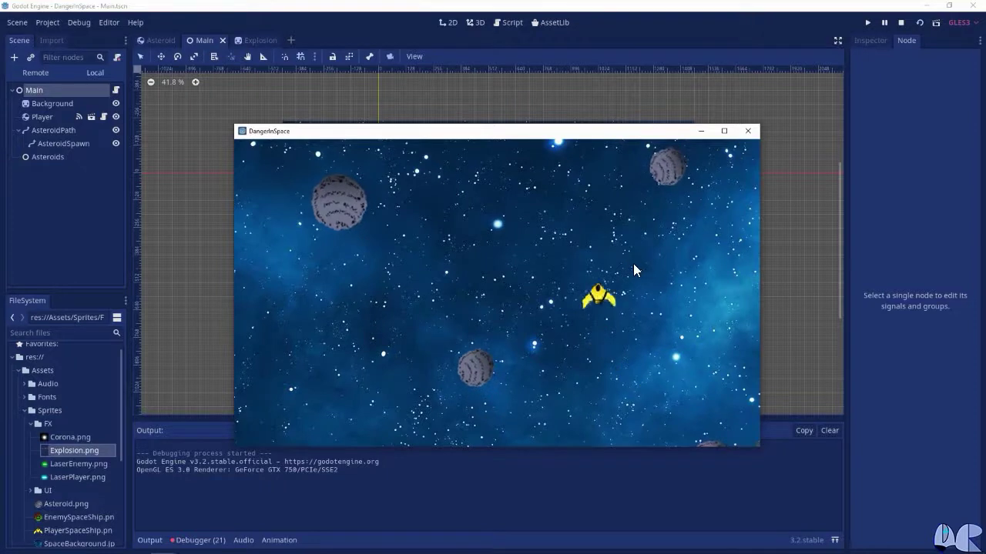
pyautogui.press('Left')
pyautogui.press('Down')
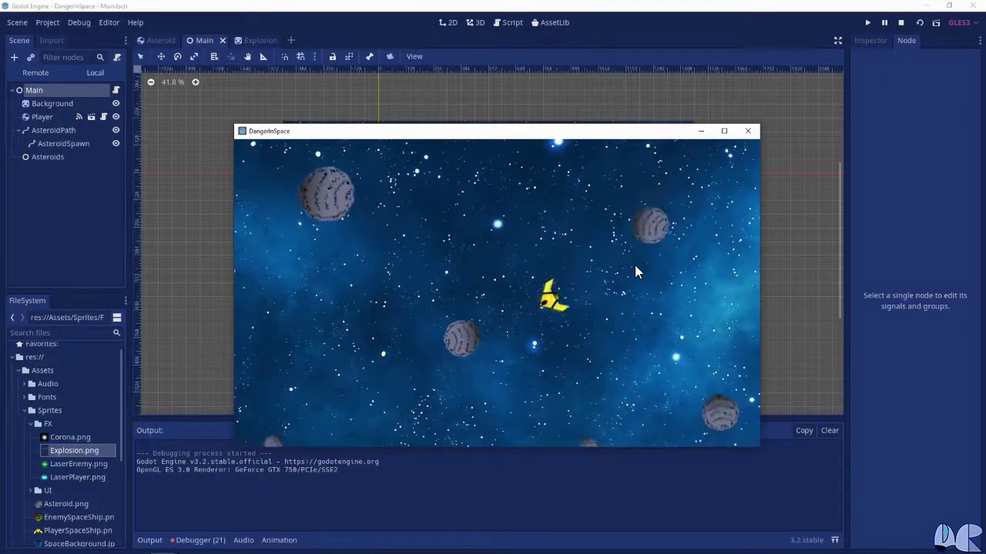
pyautogui.press('Down')
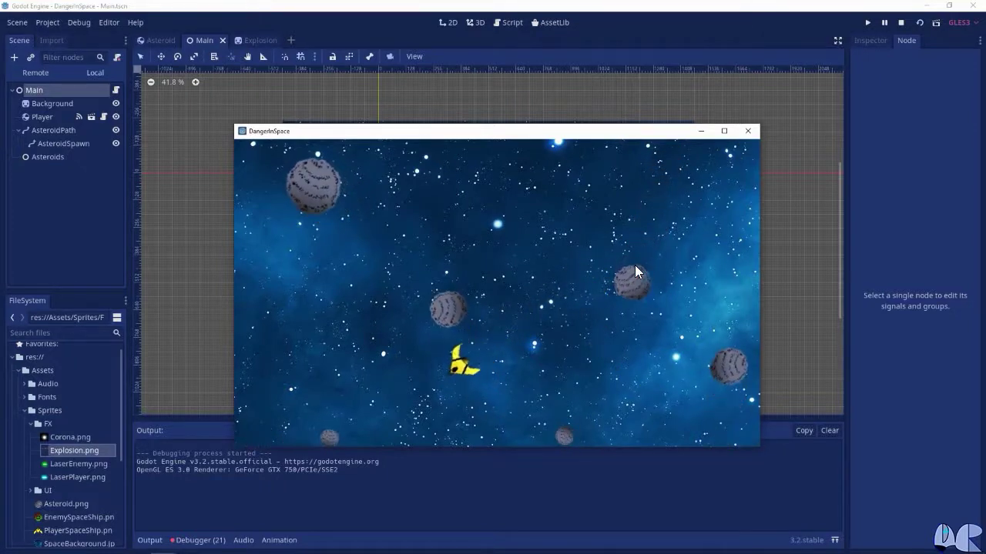
pyautogui.press('space')
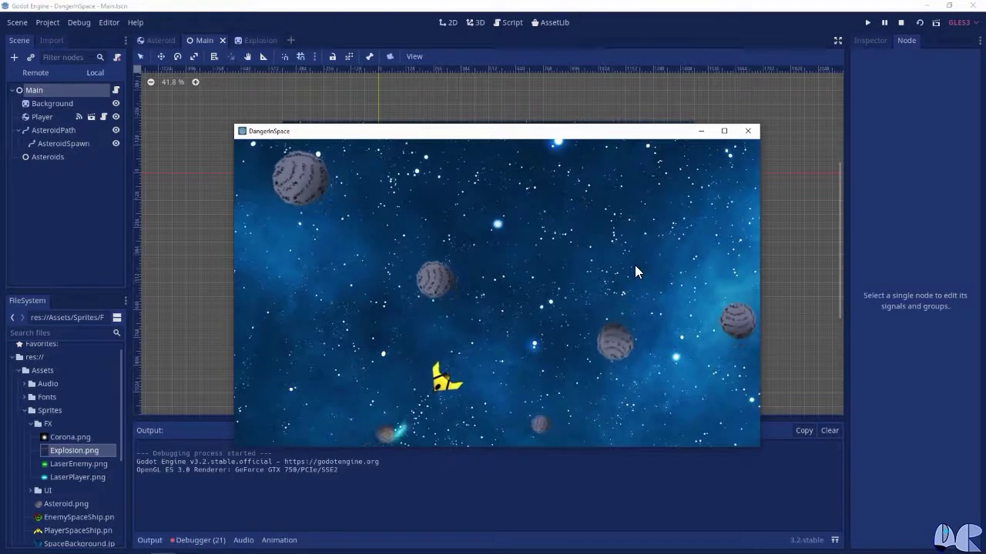
pyautogui.press('Left')
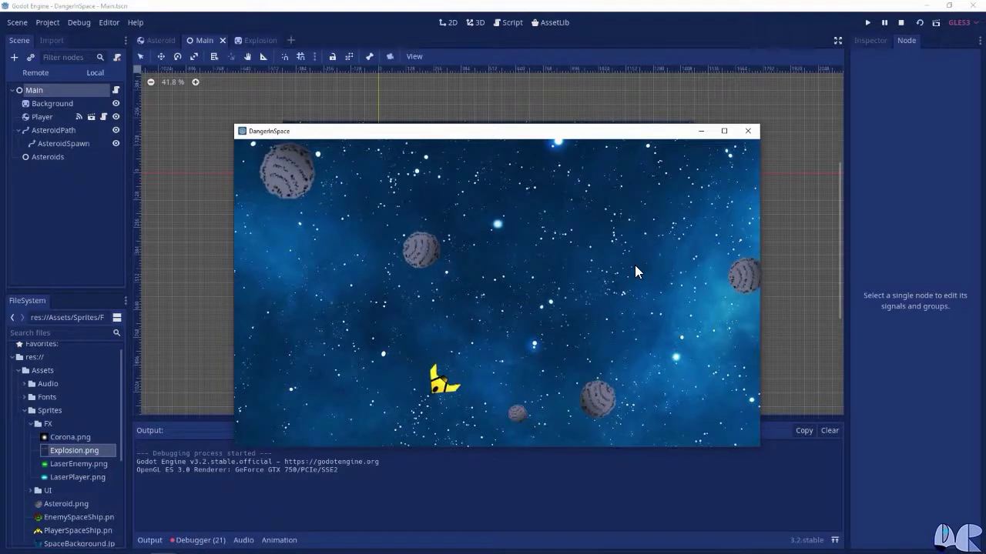
pyautogui.press('Left')
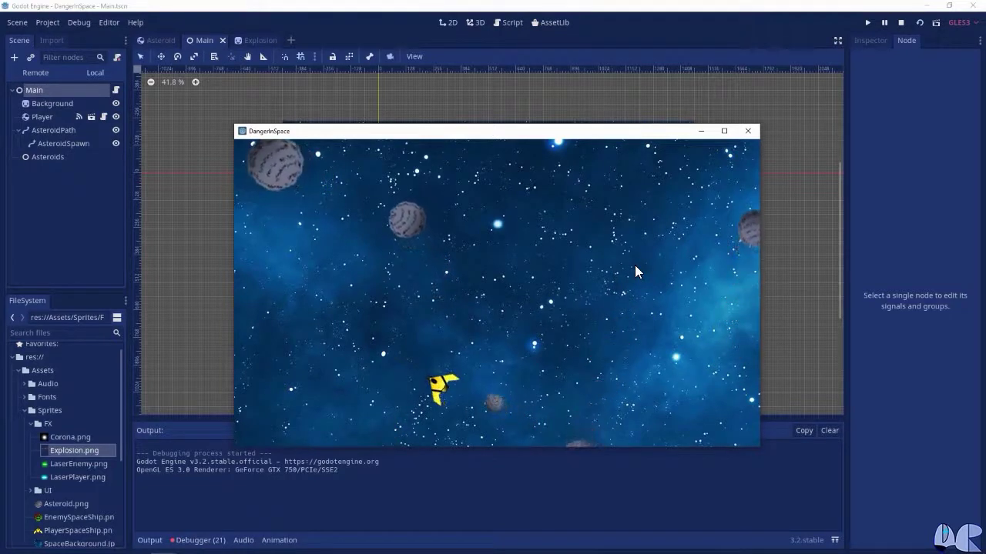